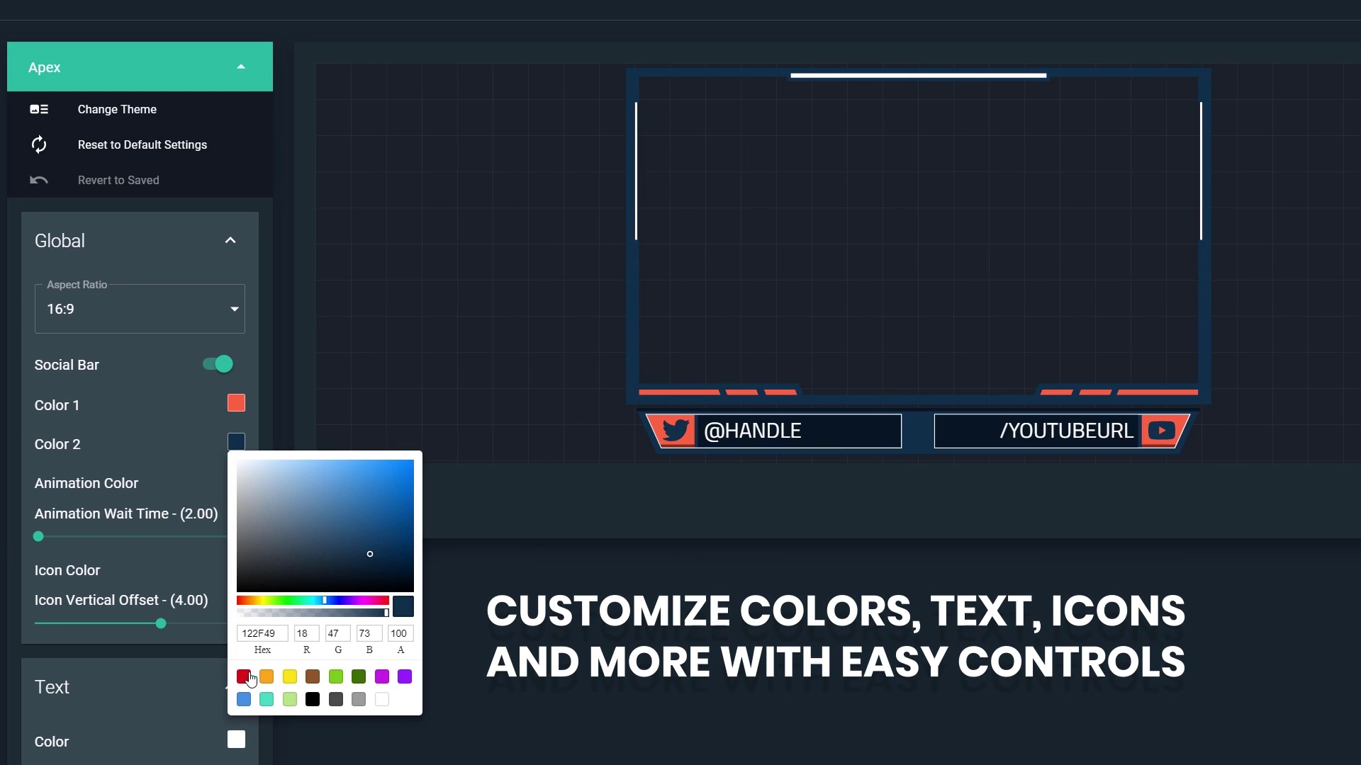
Make the webcam frame's second colour and icon colour black
left_click(243, 677)
left_click(312, 700)
left_click(352, 634)
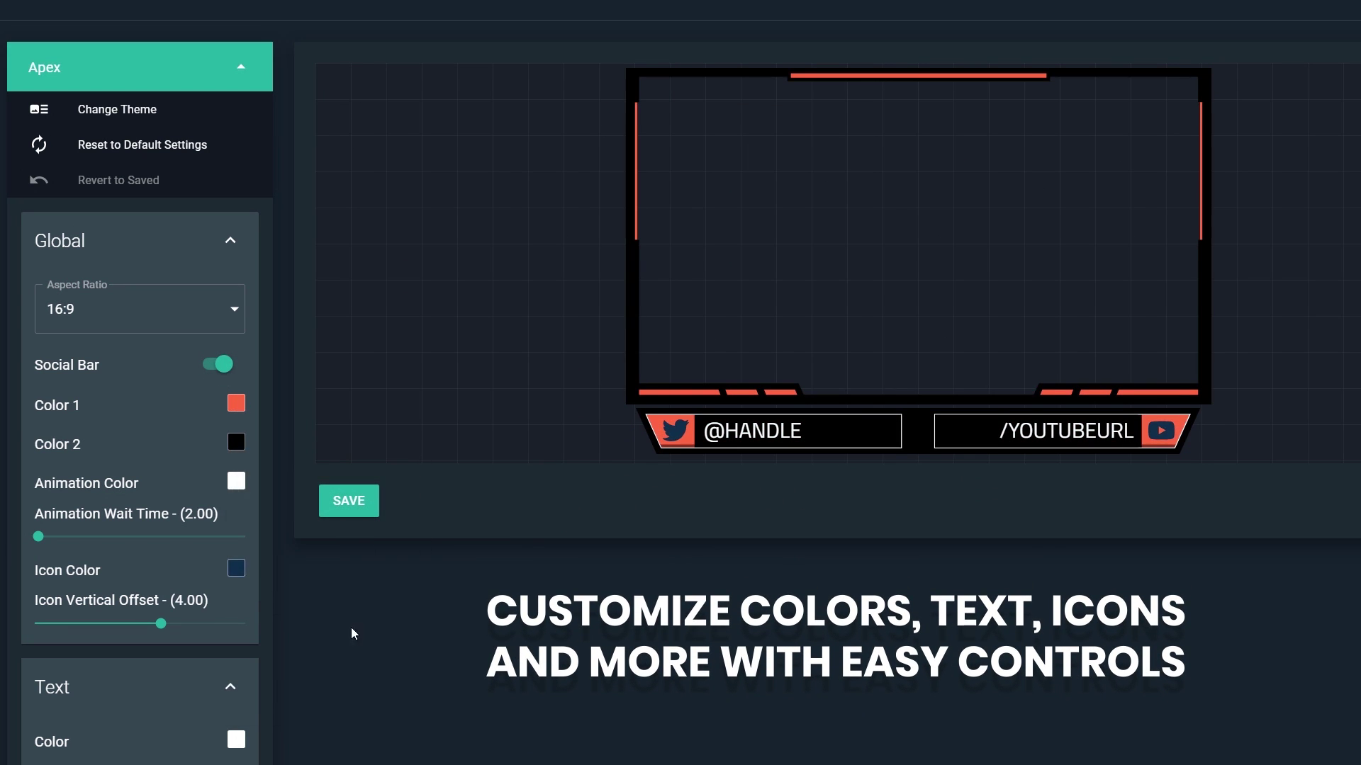
scroll(305, 518, "down", 4)
left_click(236, 140)
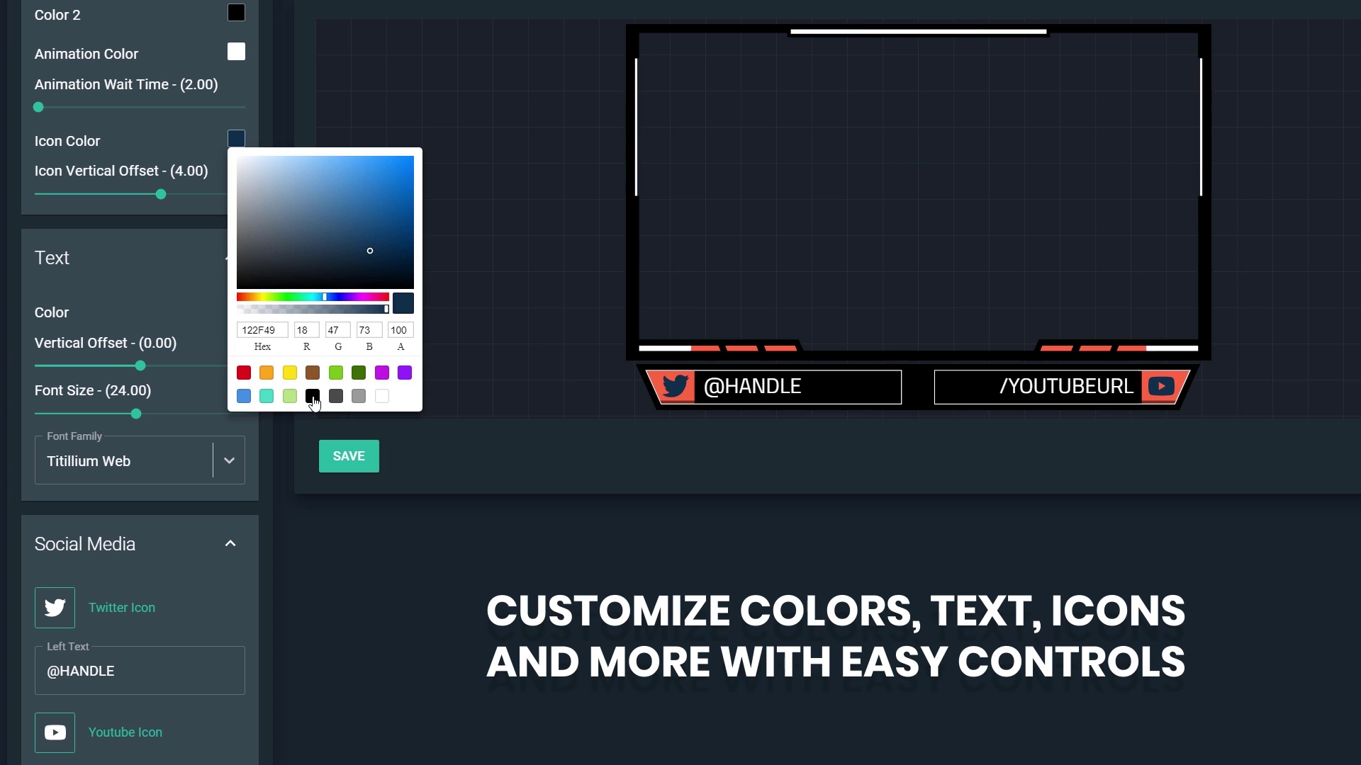
left_click(312, 397)
Set the font to Oswald, use the YouTube tag icon, and replace the handle with NerdOrDie
left_click(231, 463)
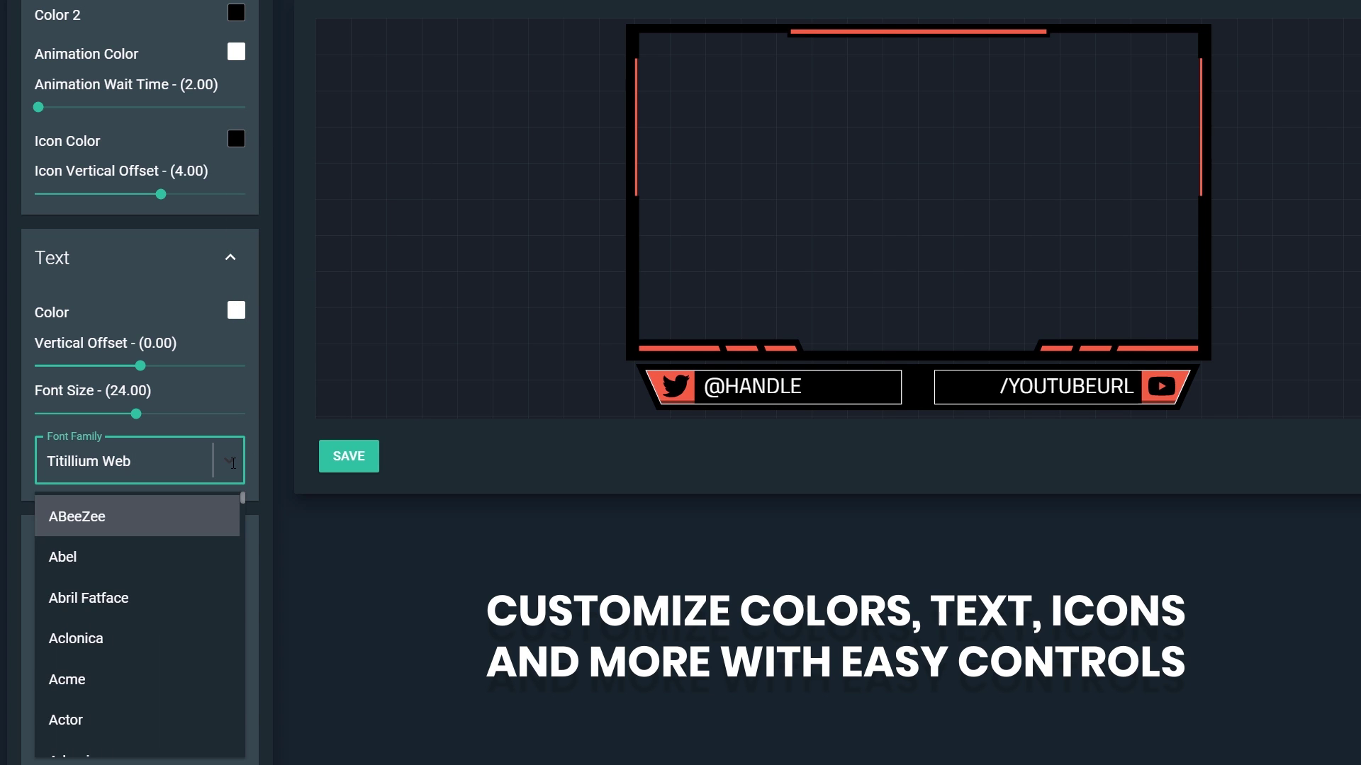
type("oswa")
left_click(117, 516)
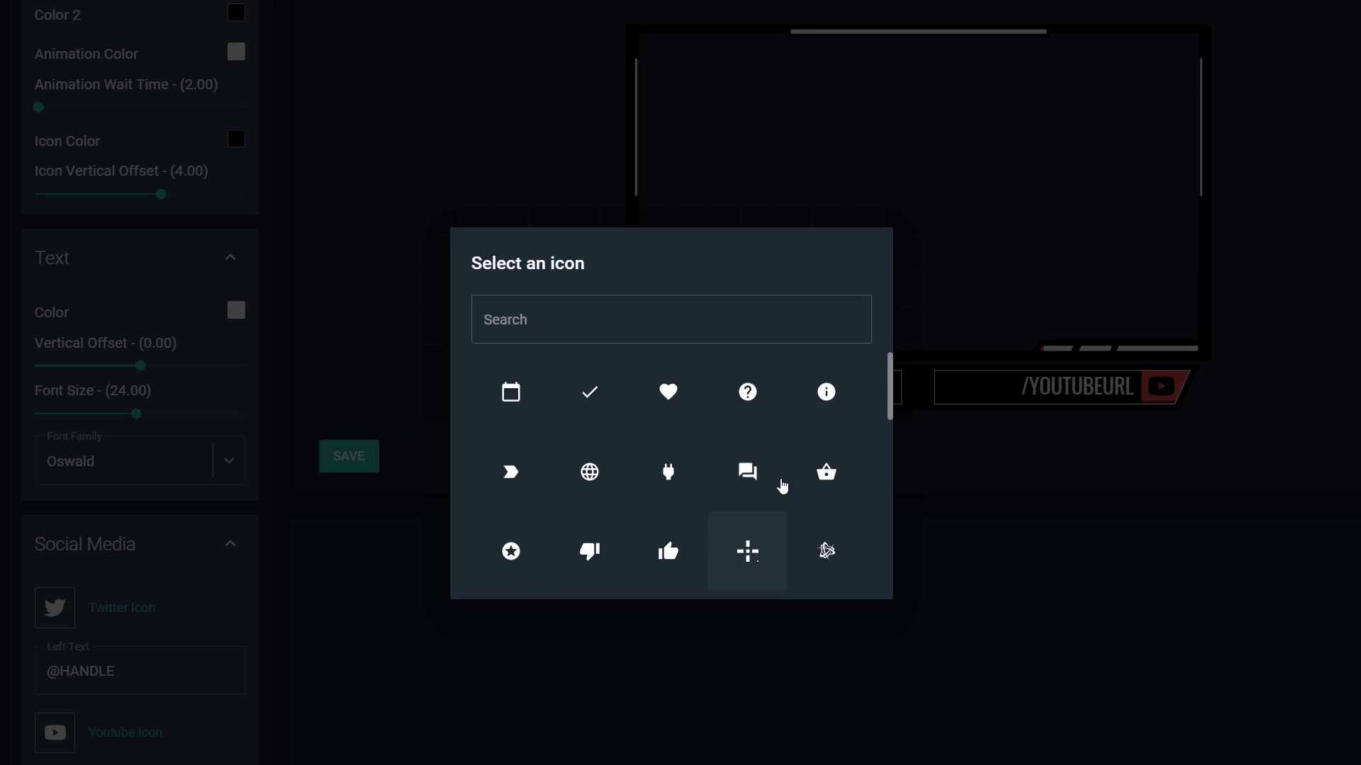
scroll(787, 484, "down", 5)
left_click(827, 441)
triple_click(136, 672)
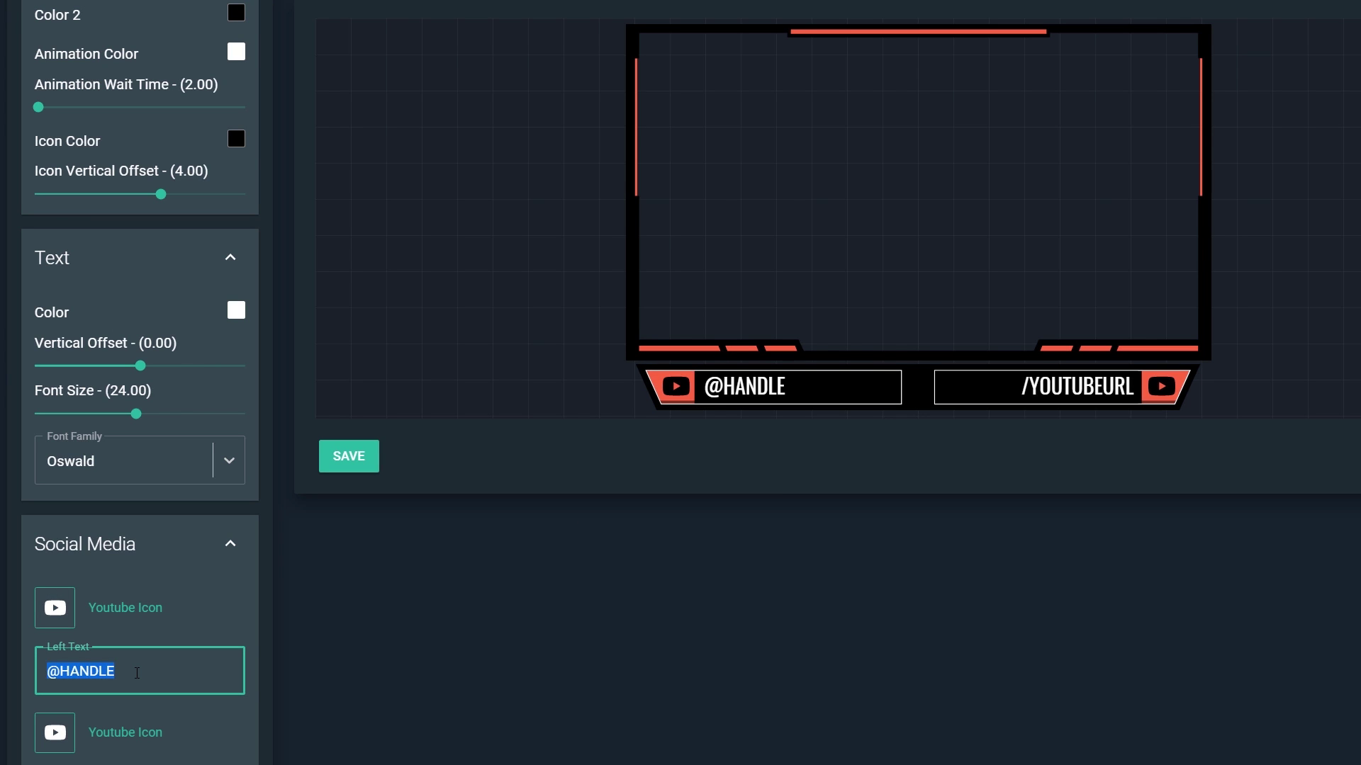
type("NerdOrDie")
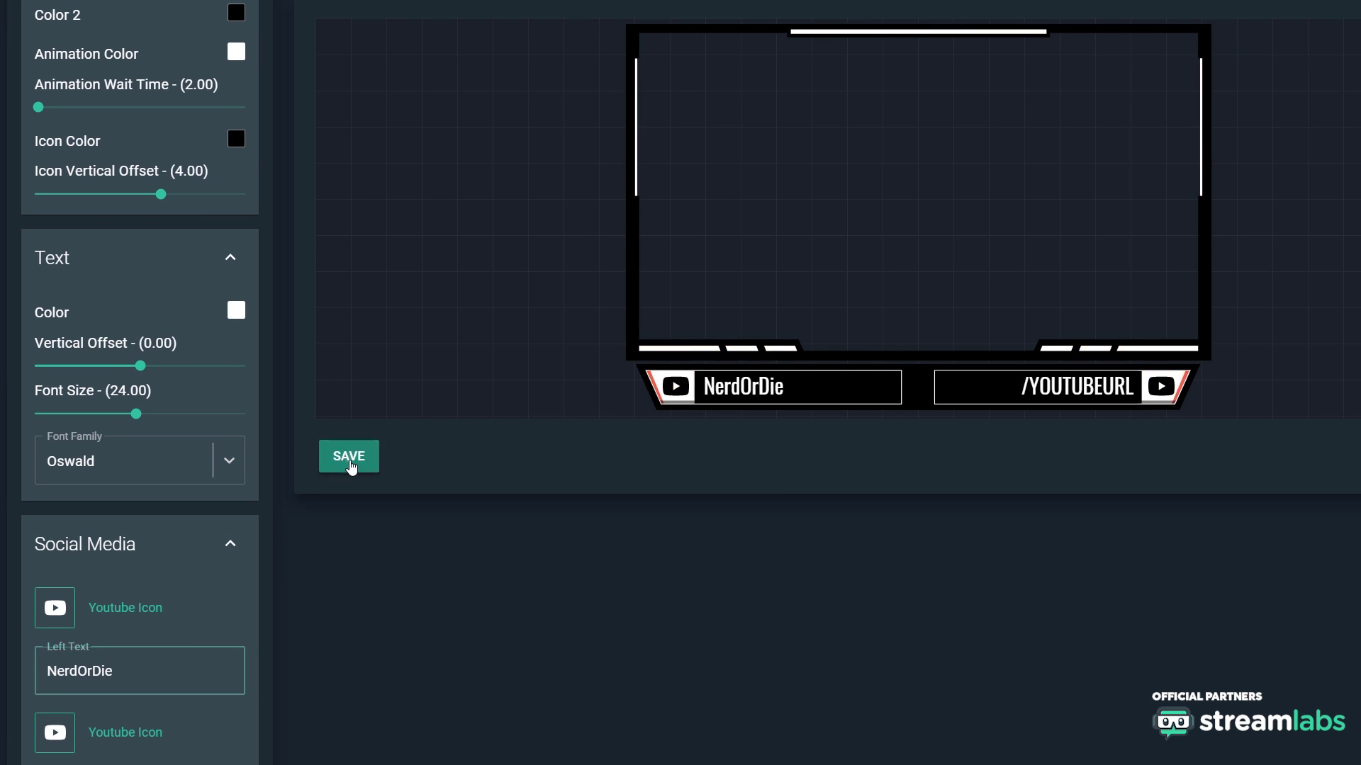
Save the widget as 'Webcam Frame', insert it into New Scene, and centre it on the canvas
left_click(349, 458)
left_click(293, 286)
type("Webcam Frame")
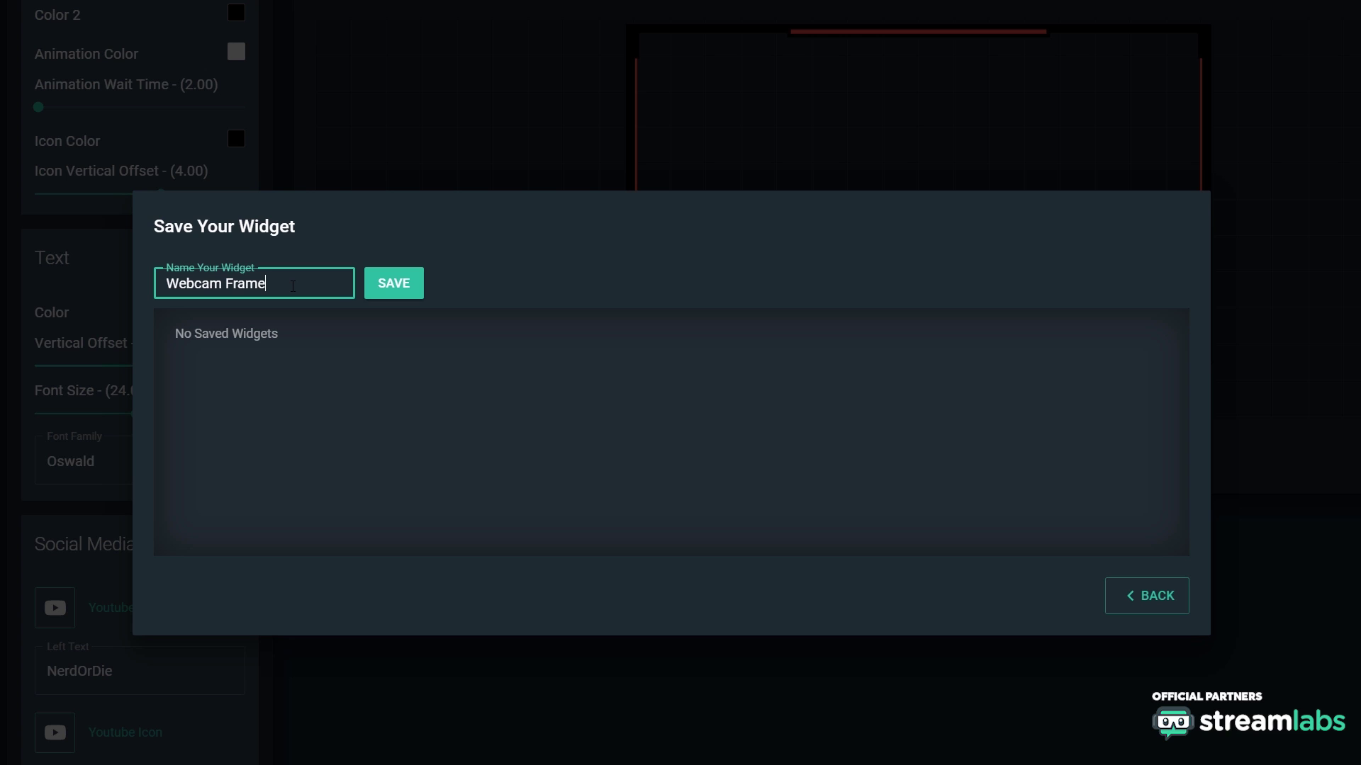
left_click(394, 283)
left_click(815, 592)
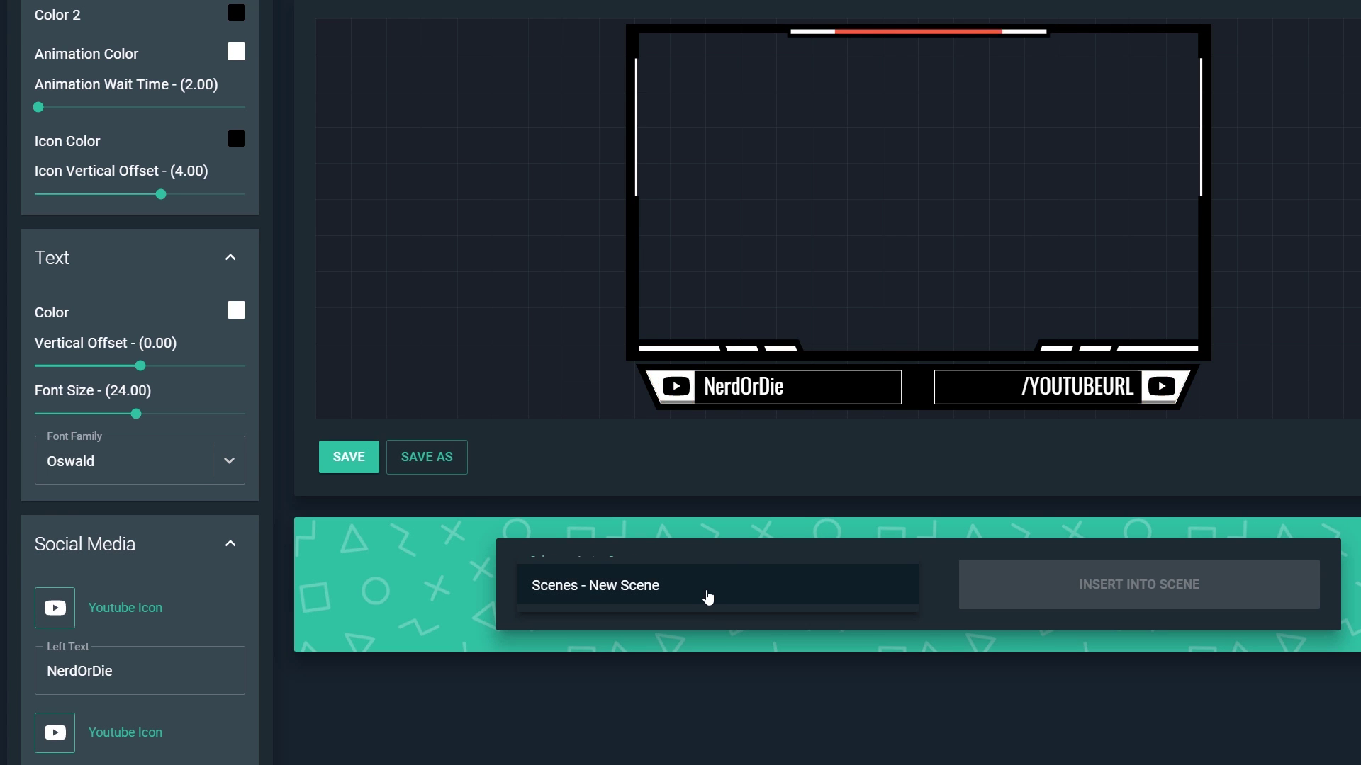
left_click(708, 599)
left_click(1072, 591)
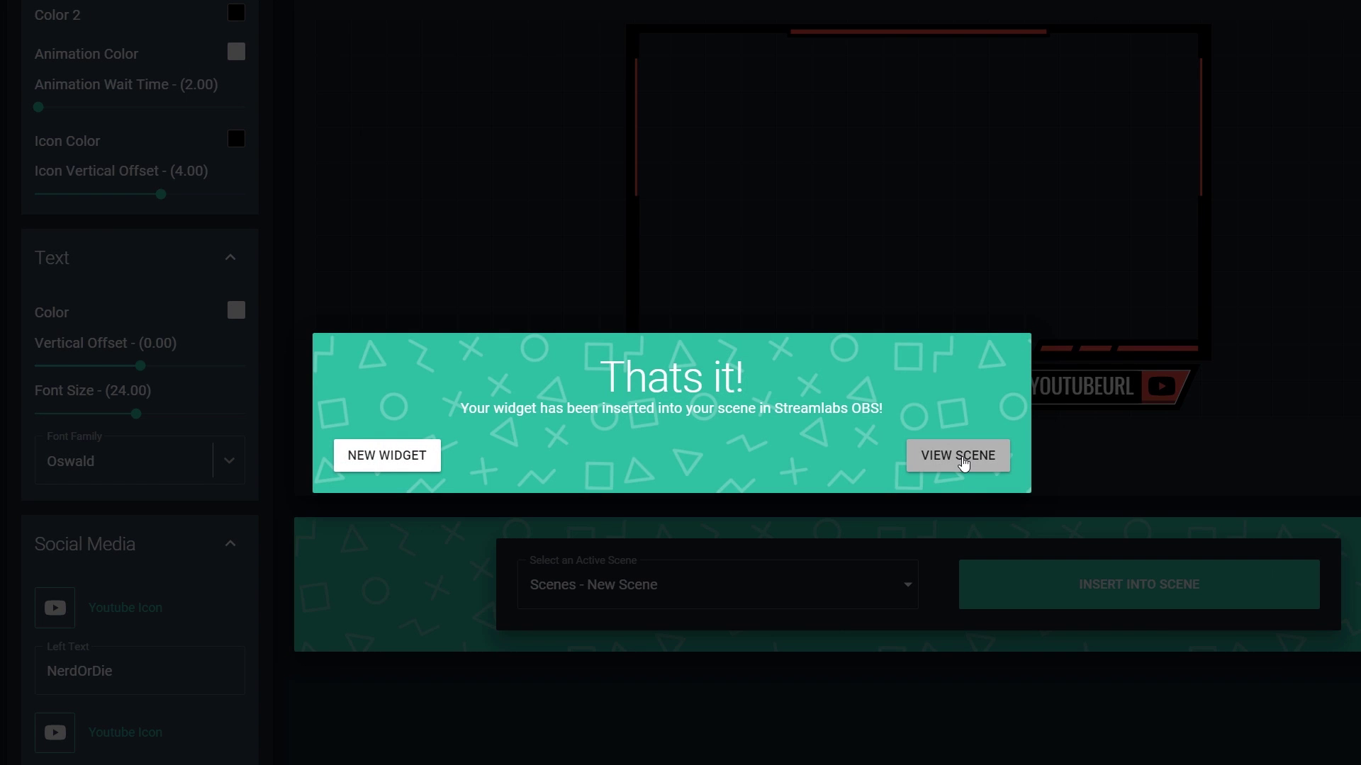
left_click(962, 464)
mouse_move(405, 265)
left_mouse_down()
mouse_move(566, 331)
mouse_move(667, 391)
left_mouse_up()
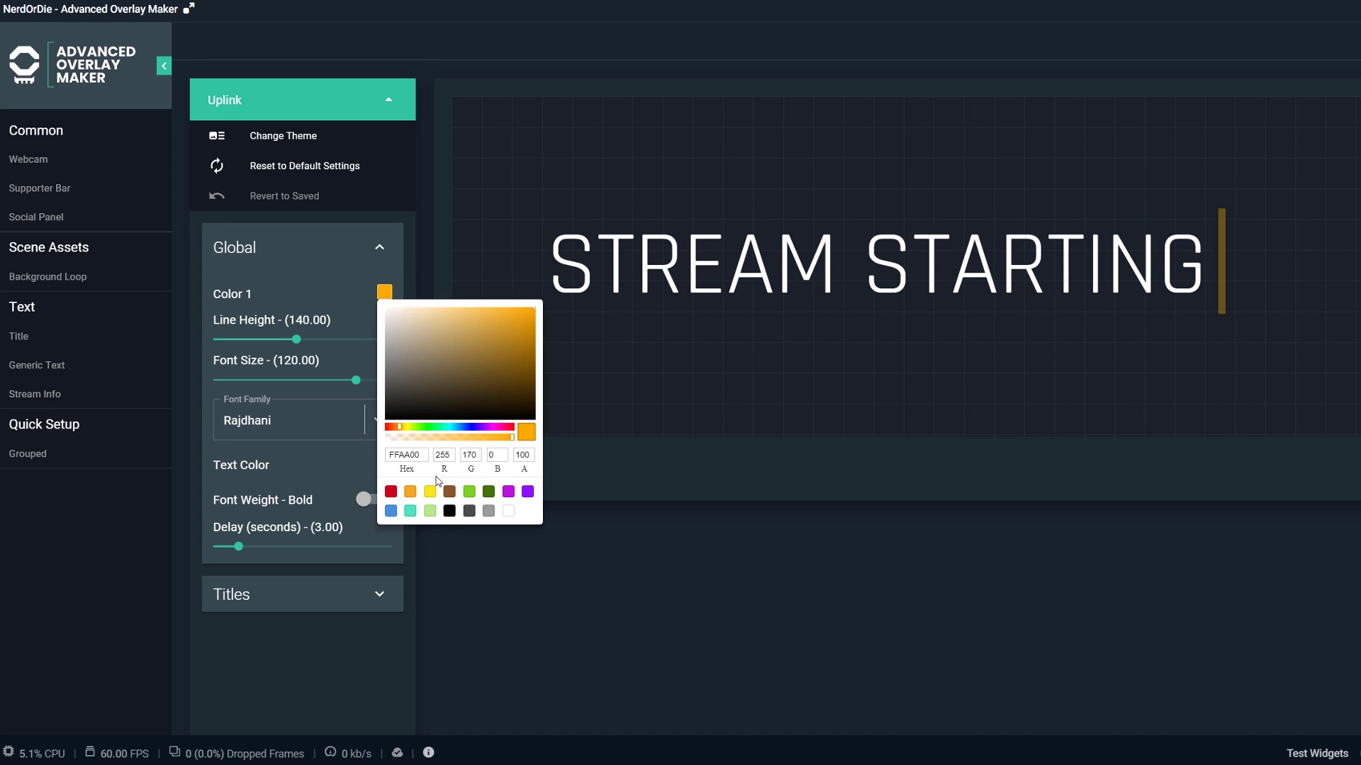
Set the Uplink title's accent colour to red
left_click(449, 510)
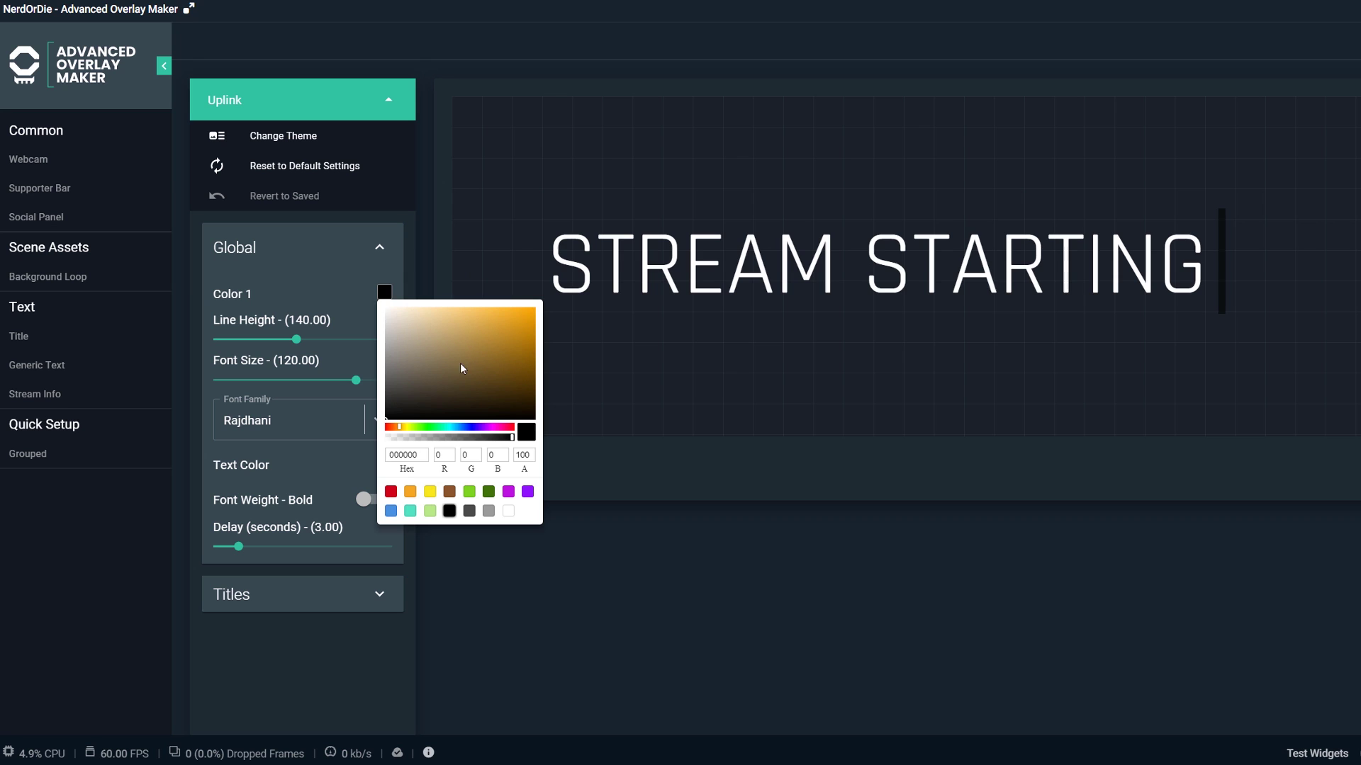
left_click(392, 491)
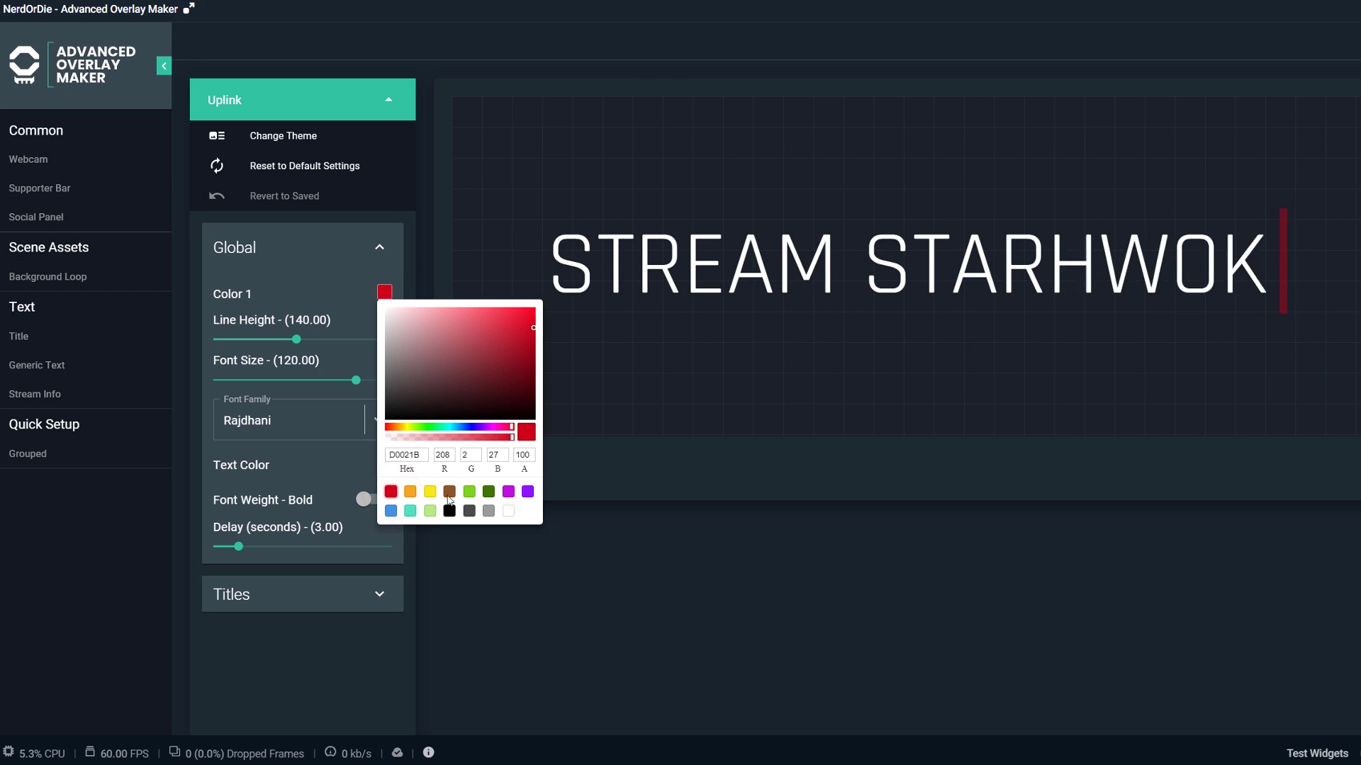
left_click(594, 553)
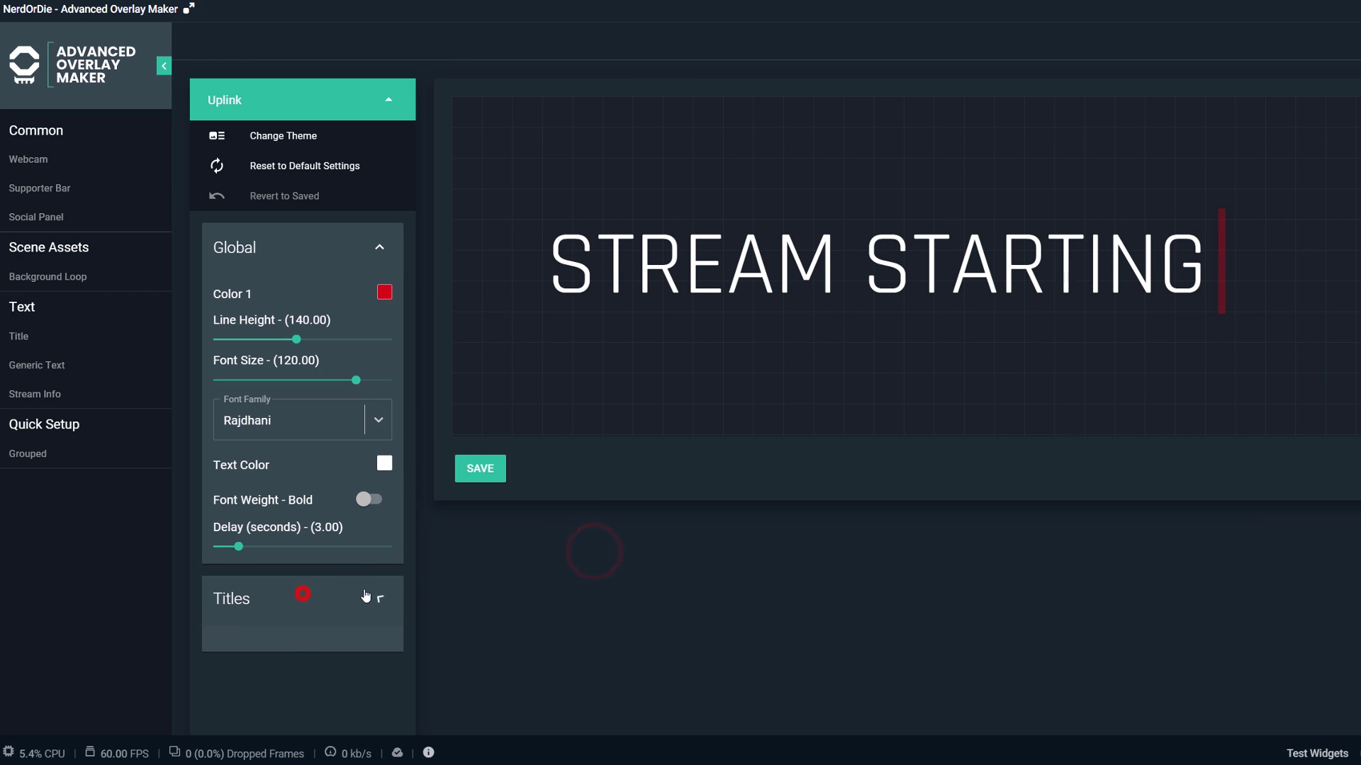
Add a second headline 'NerdOrDie.com', then switch to the title theme gallery without saving
left_click(304, 592)
scroll(305, 592, "down", 1)
left_click(303, 697)
scroll(320, 638, "down", 2)
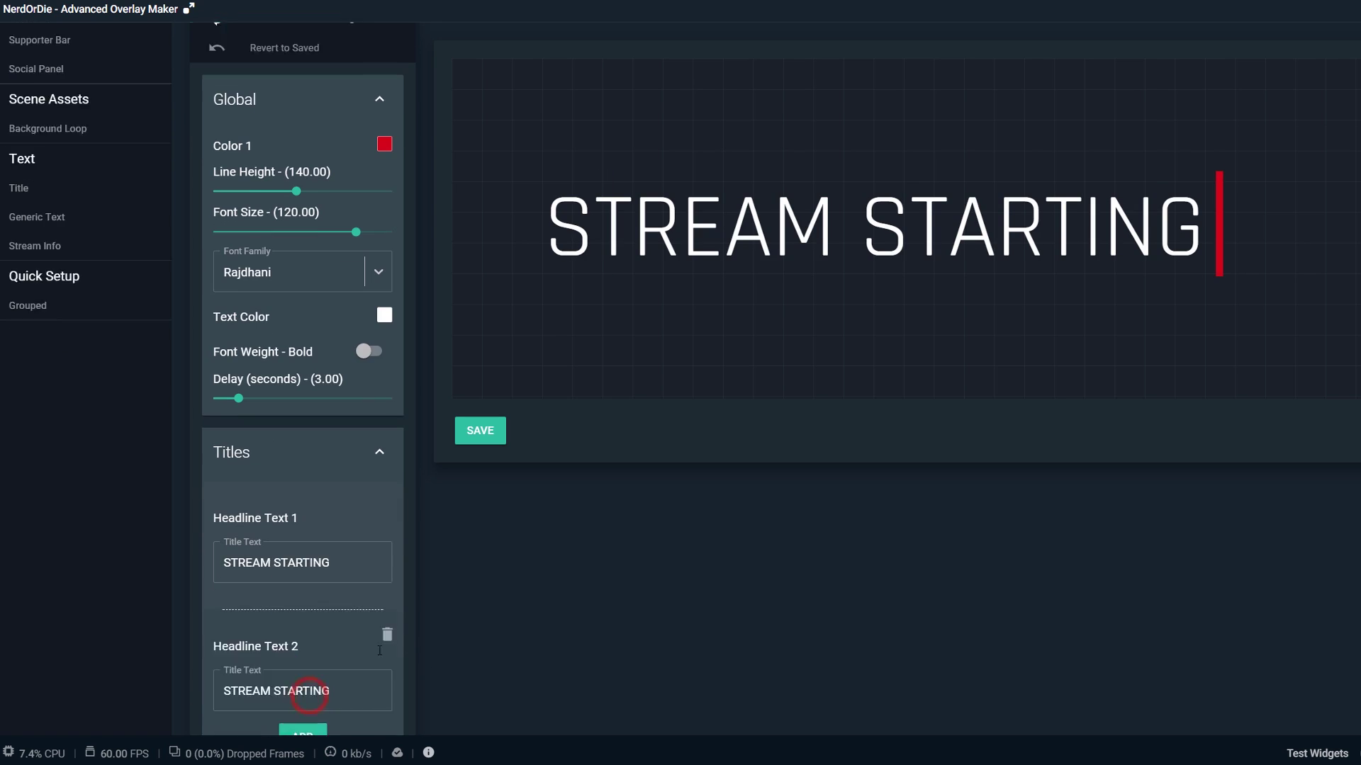
triple_click(307, 639)
type("Nerd")
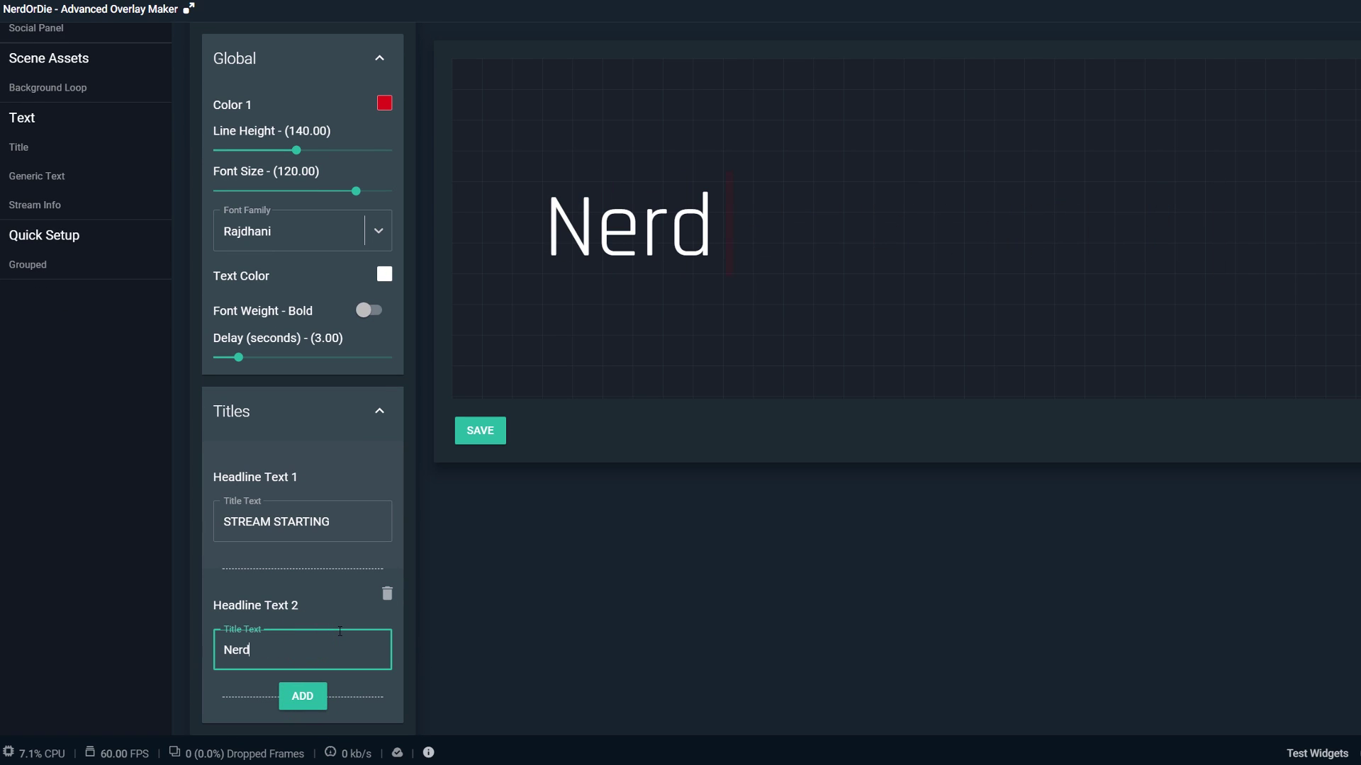
type("OrDie.com")
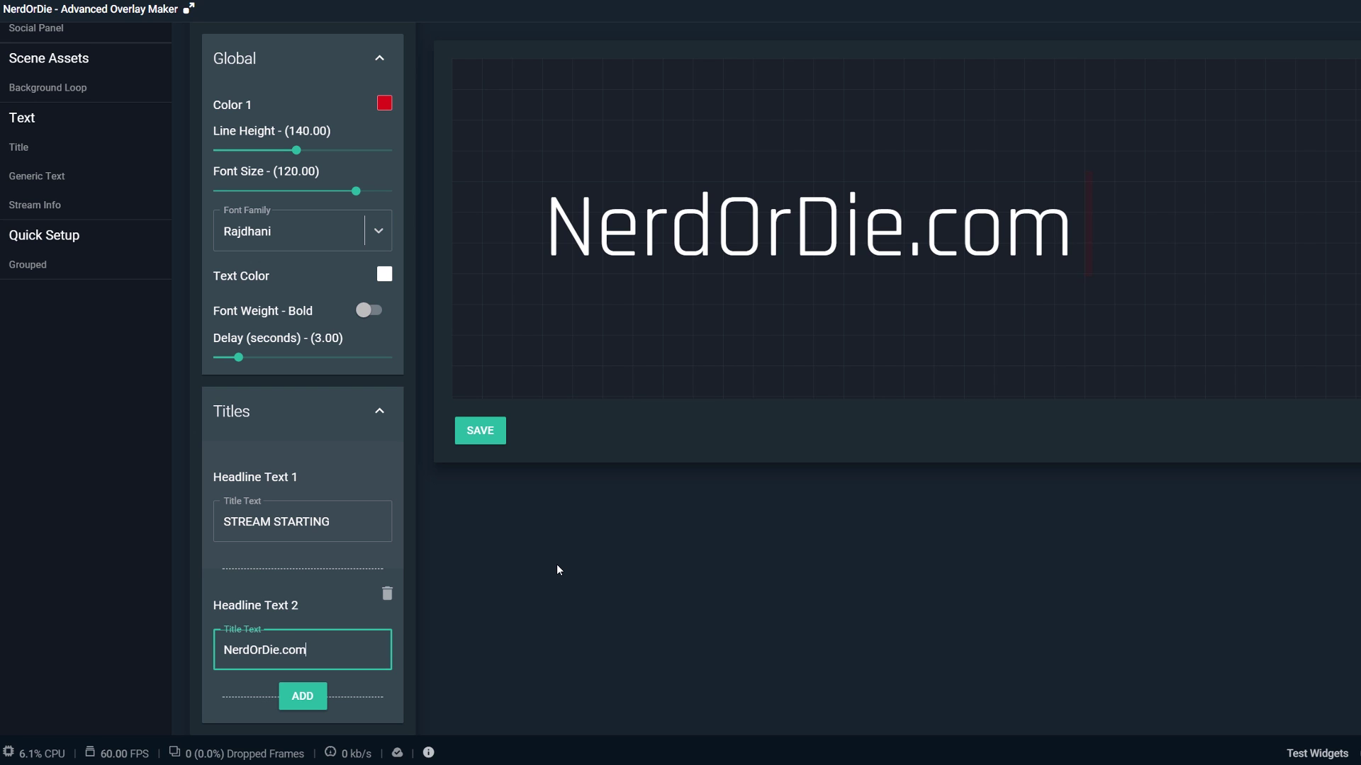
scroll(550, 560, "up", 3)
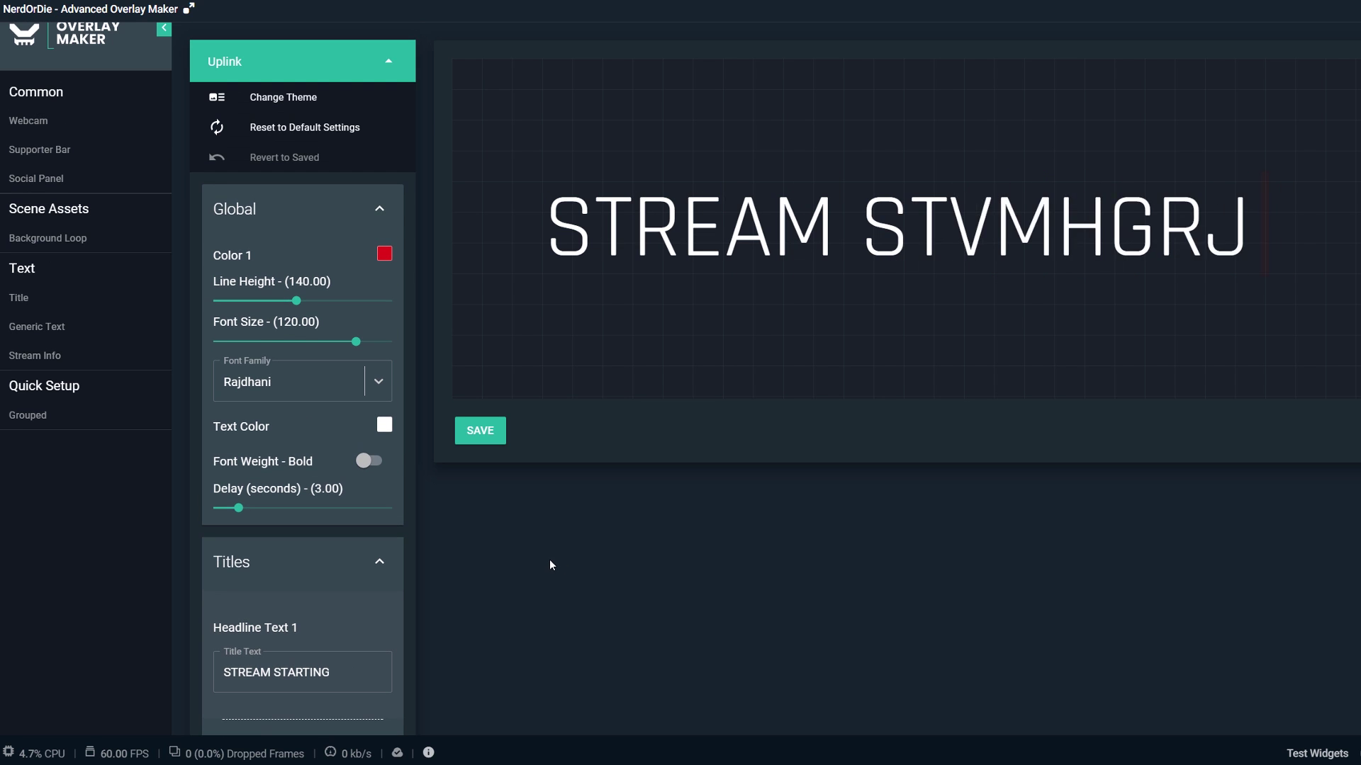
left_click(301, 100)
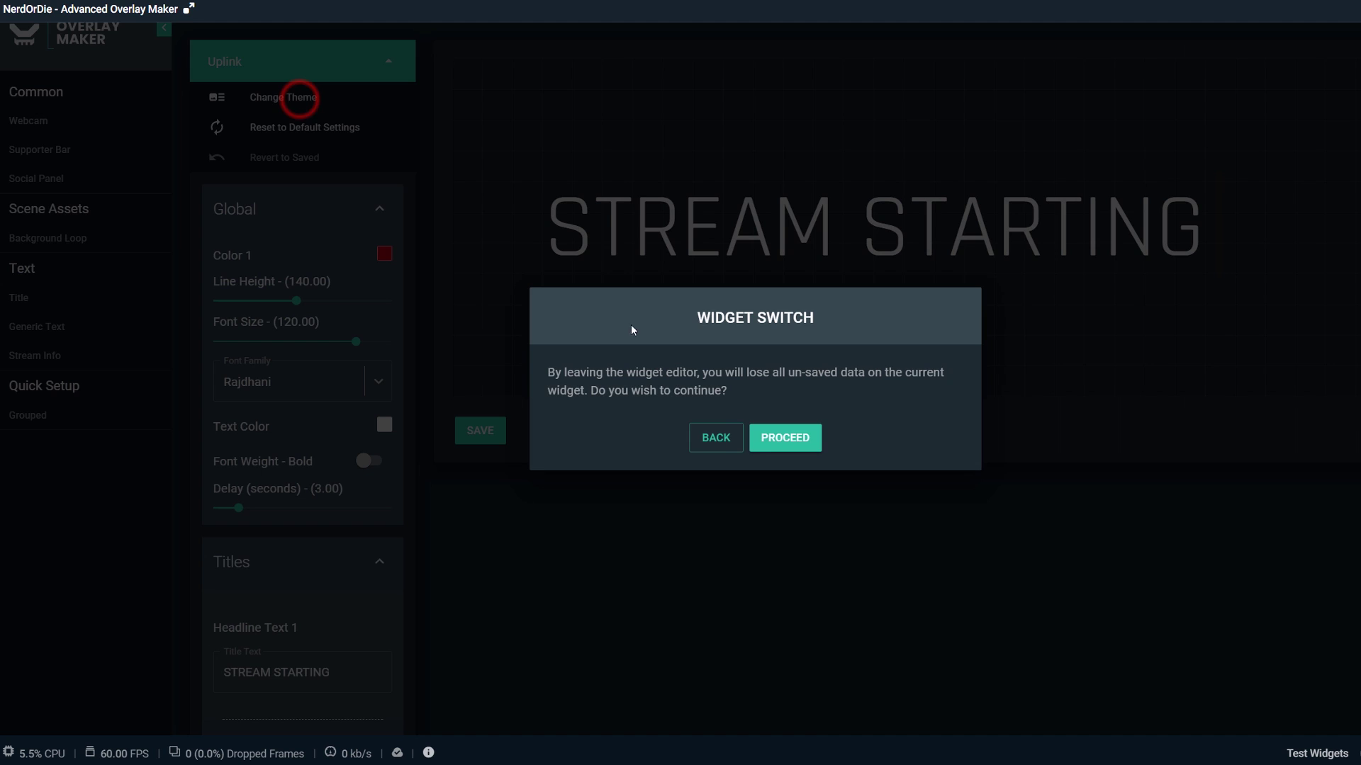
left_click(766, 436)
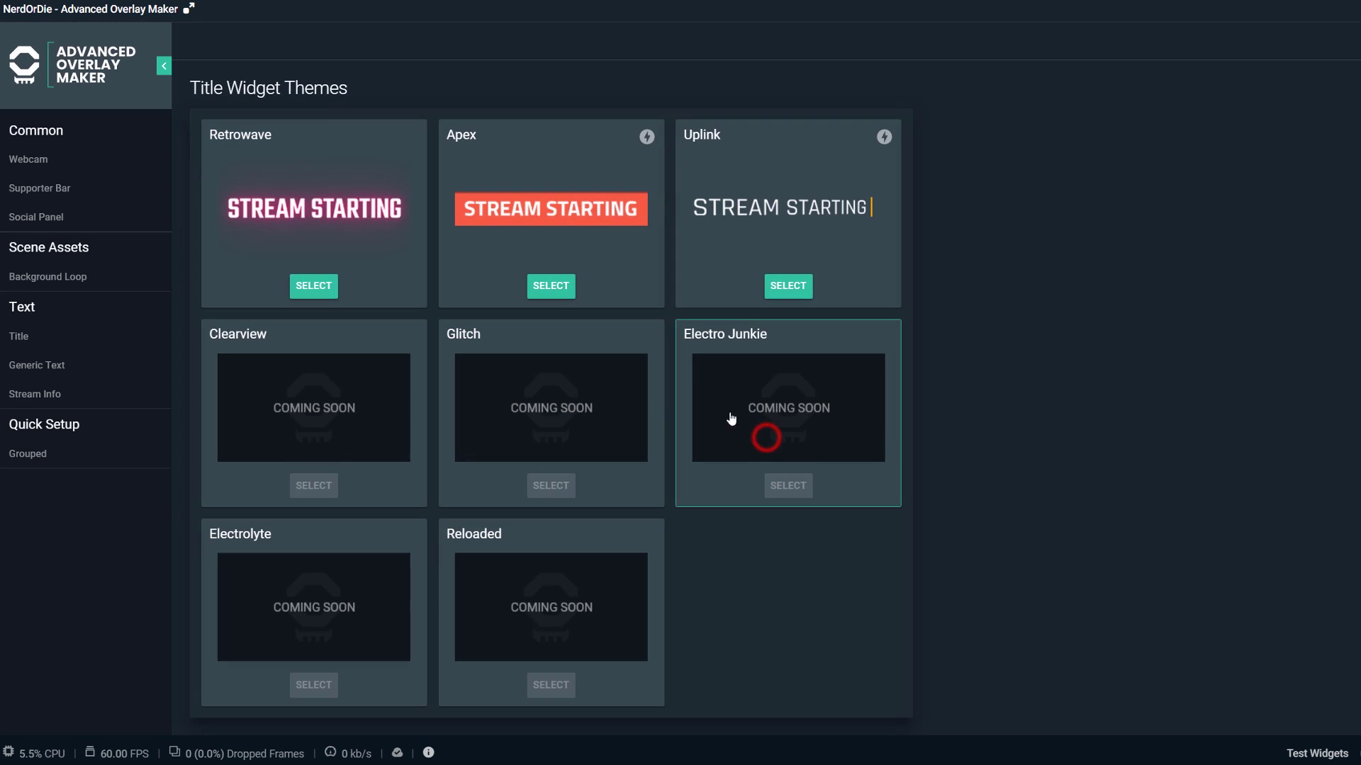
Choose the Apex theme, with Color 1 black and Color 2 blue
left_click(569, 212)
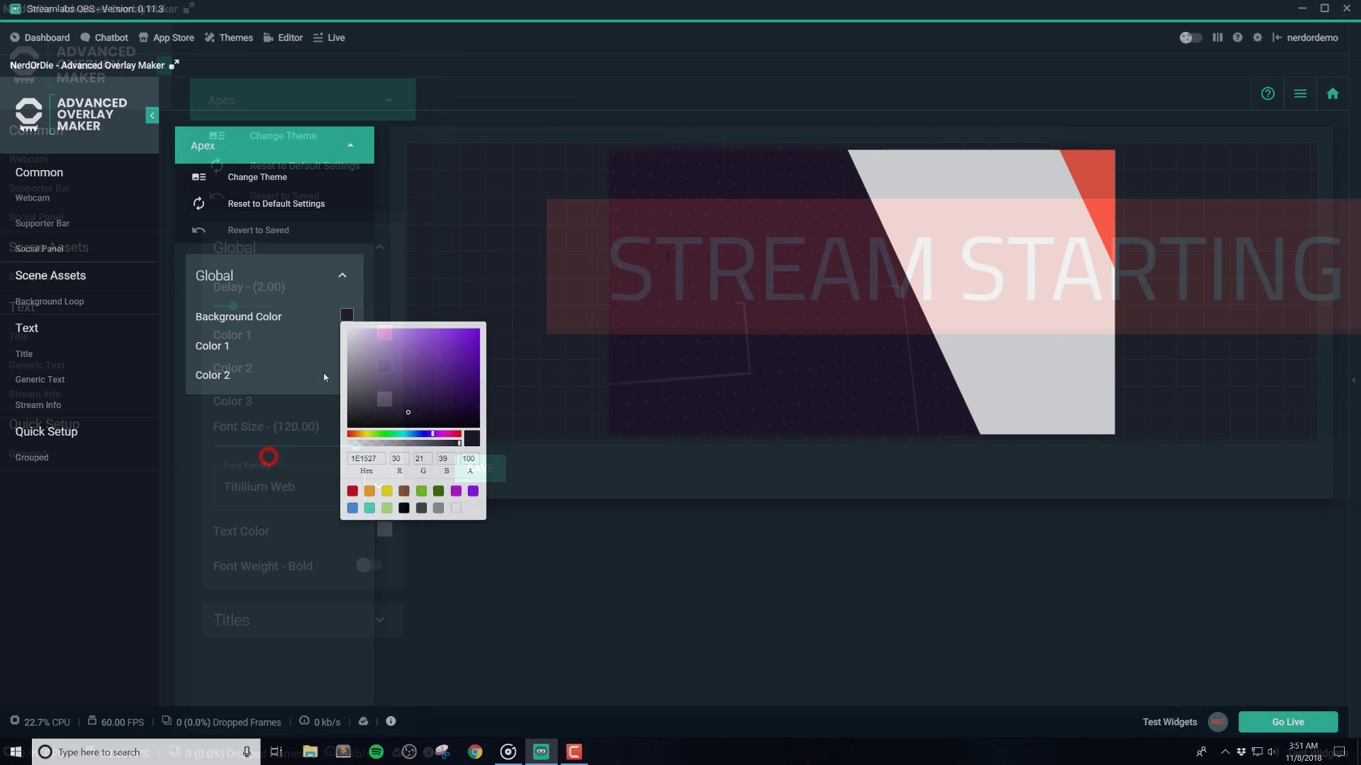
left_click(346, 343)
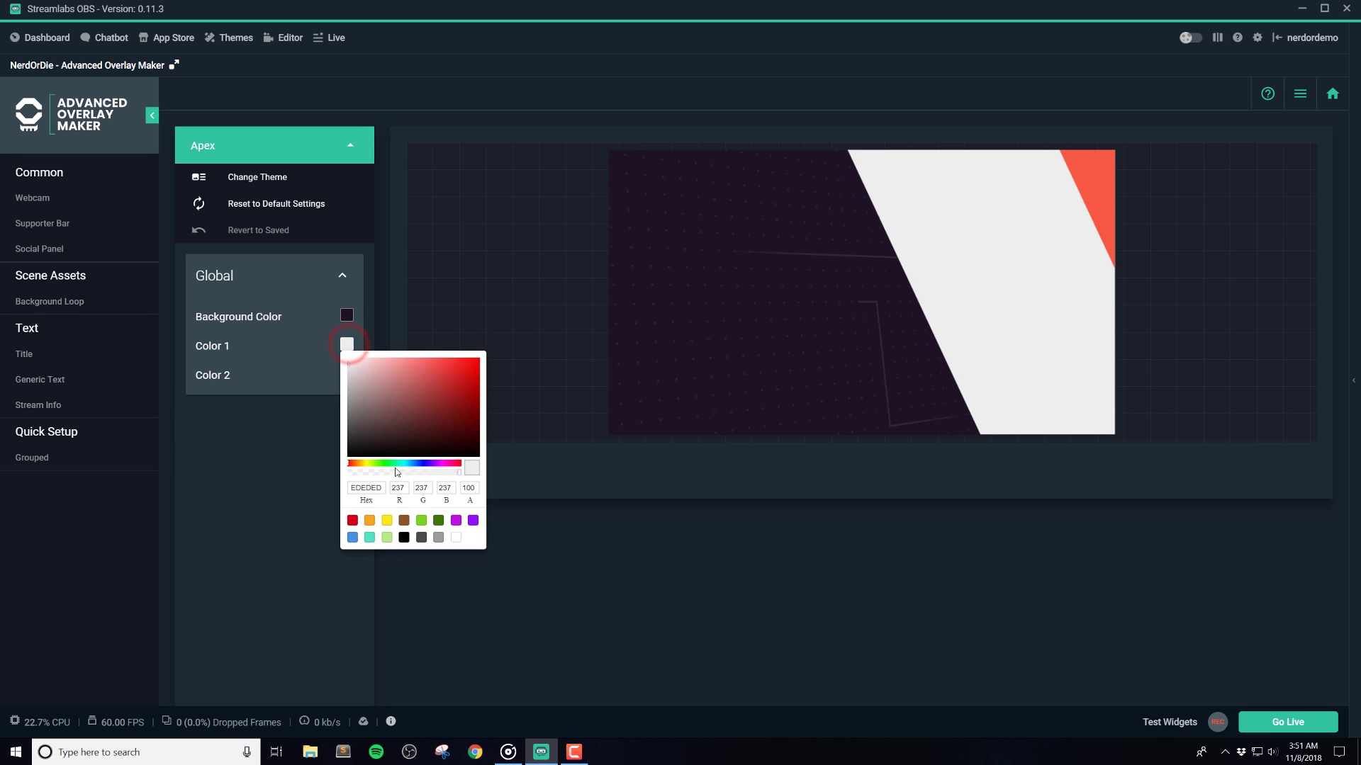
left_click(403, 538)
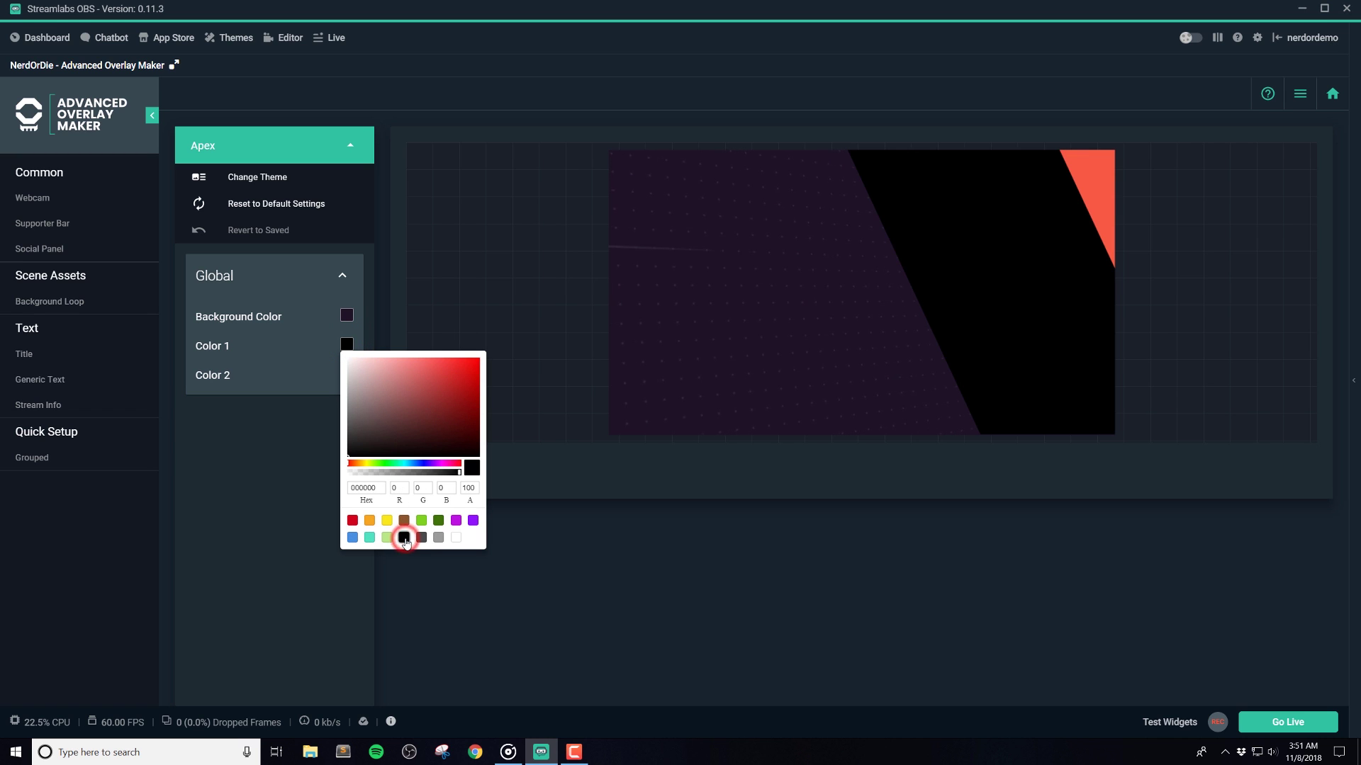
left_click(573, 598)
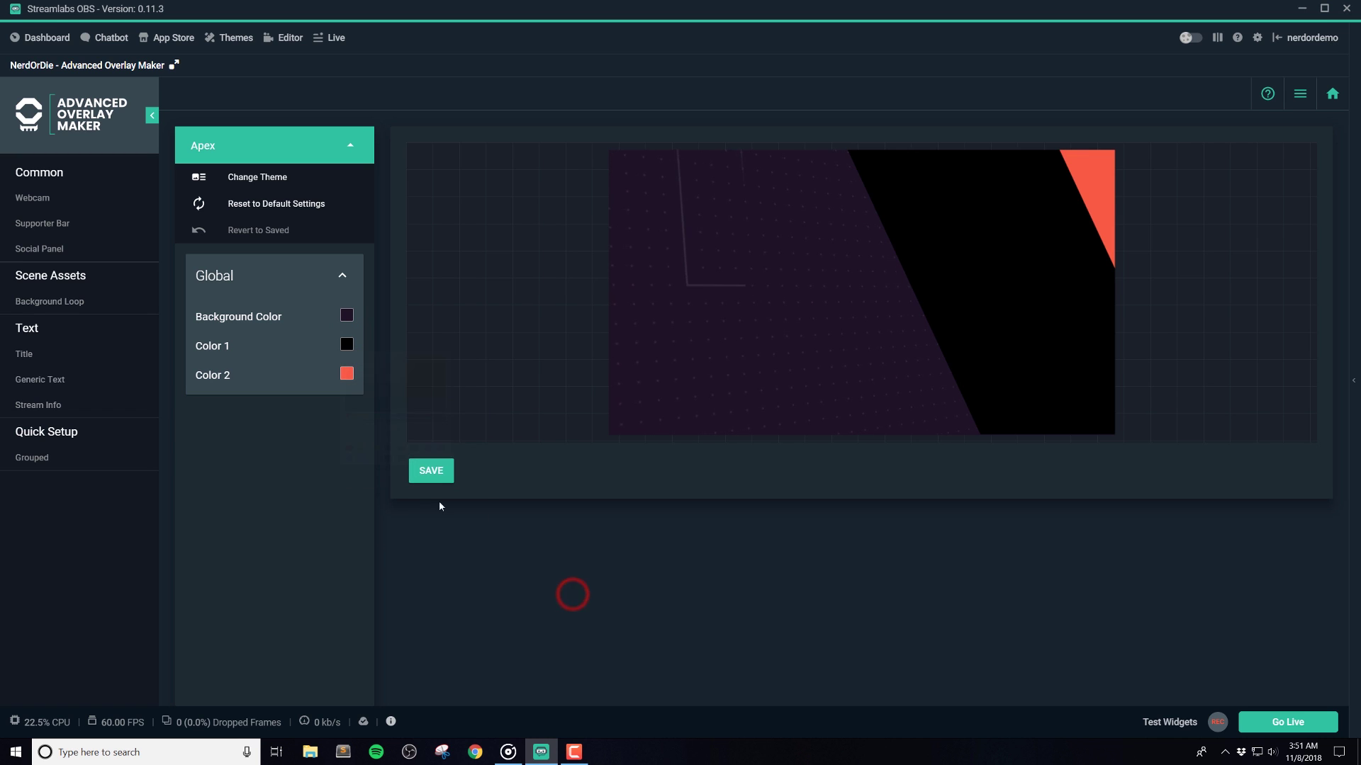
left_click(348, 376)
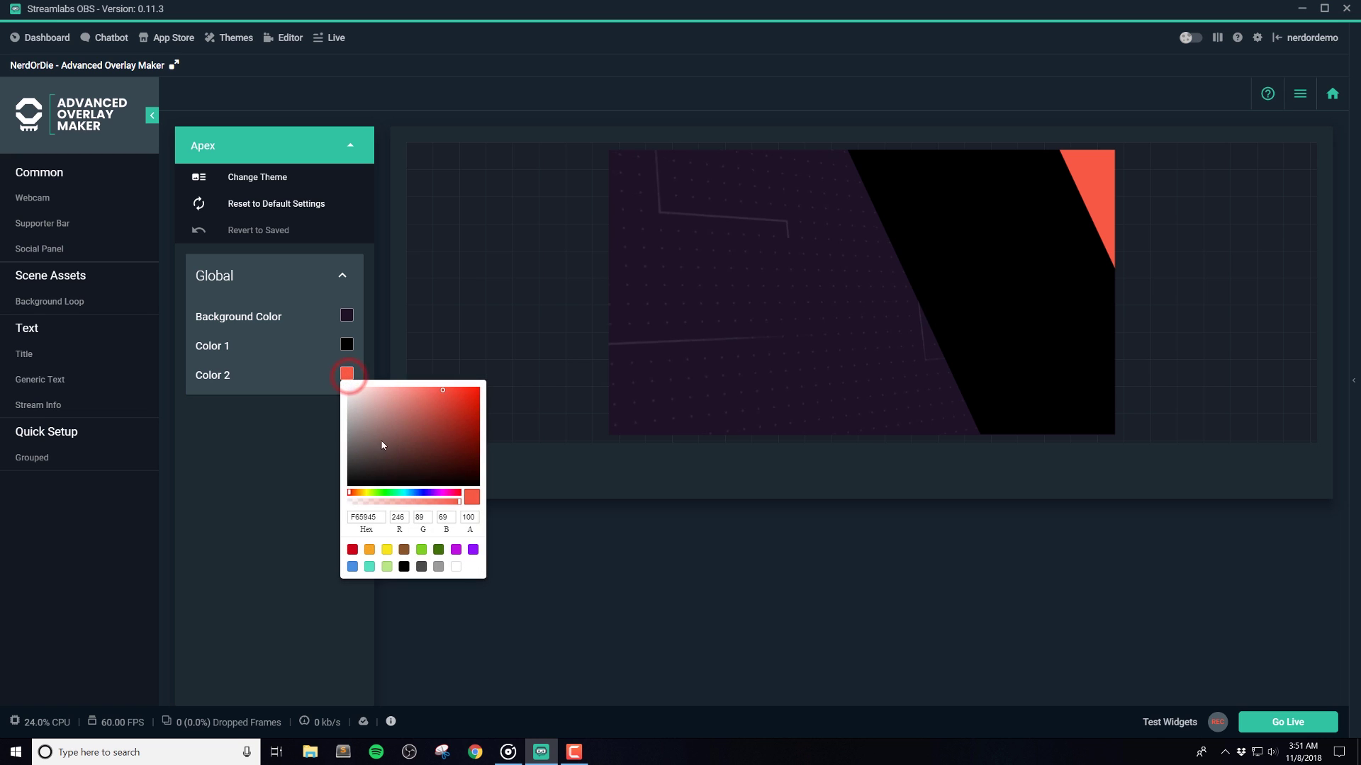
left_click(457, 550)
left_click(351, 566)
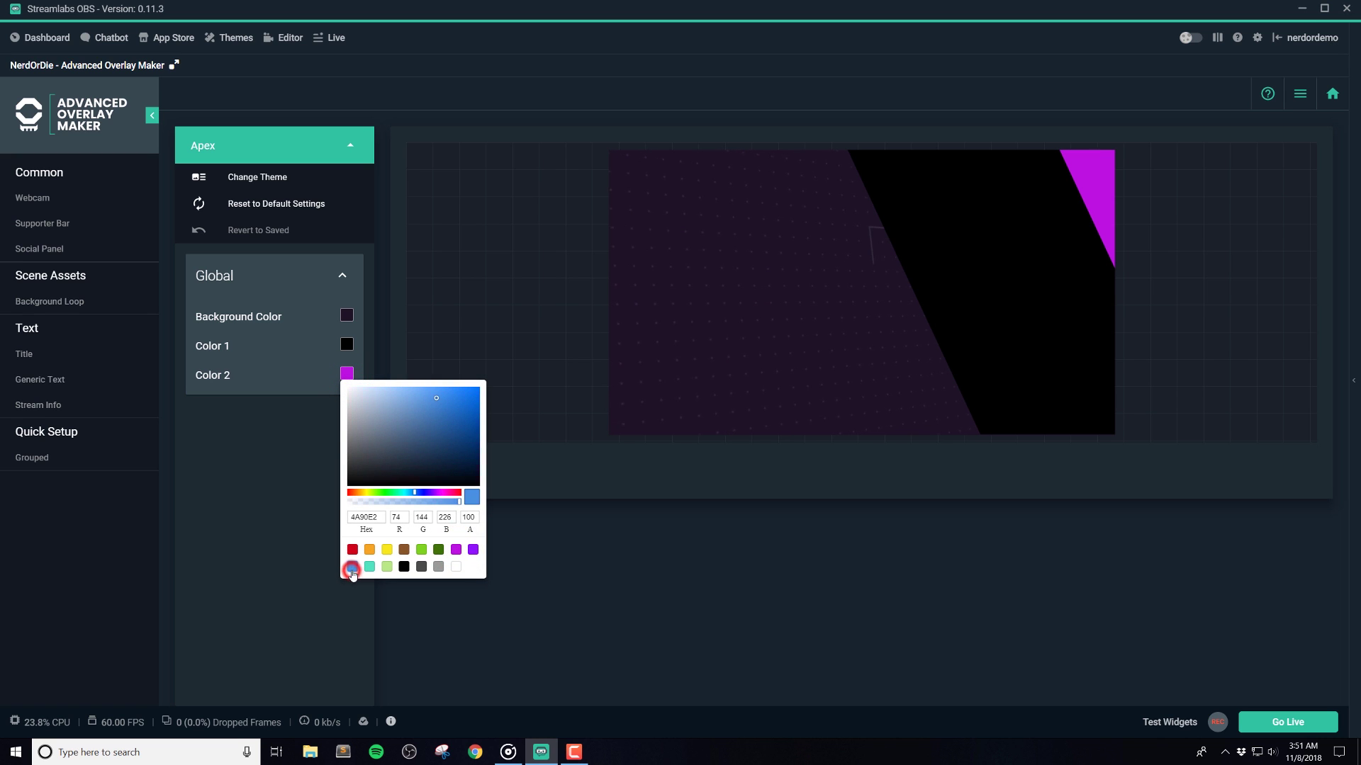
left_click(581, 567)
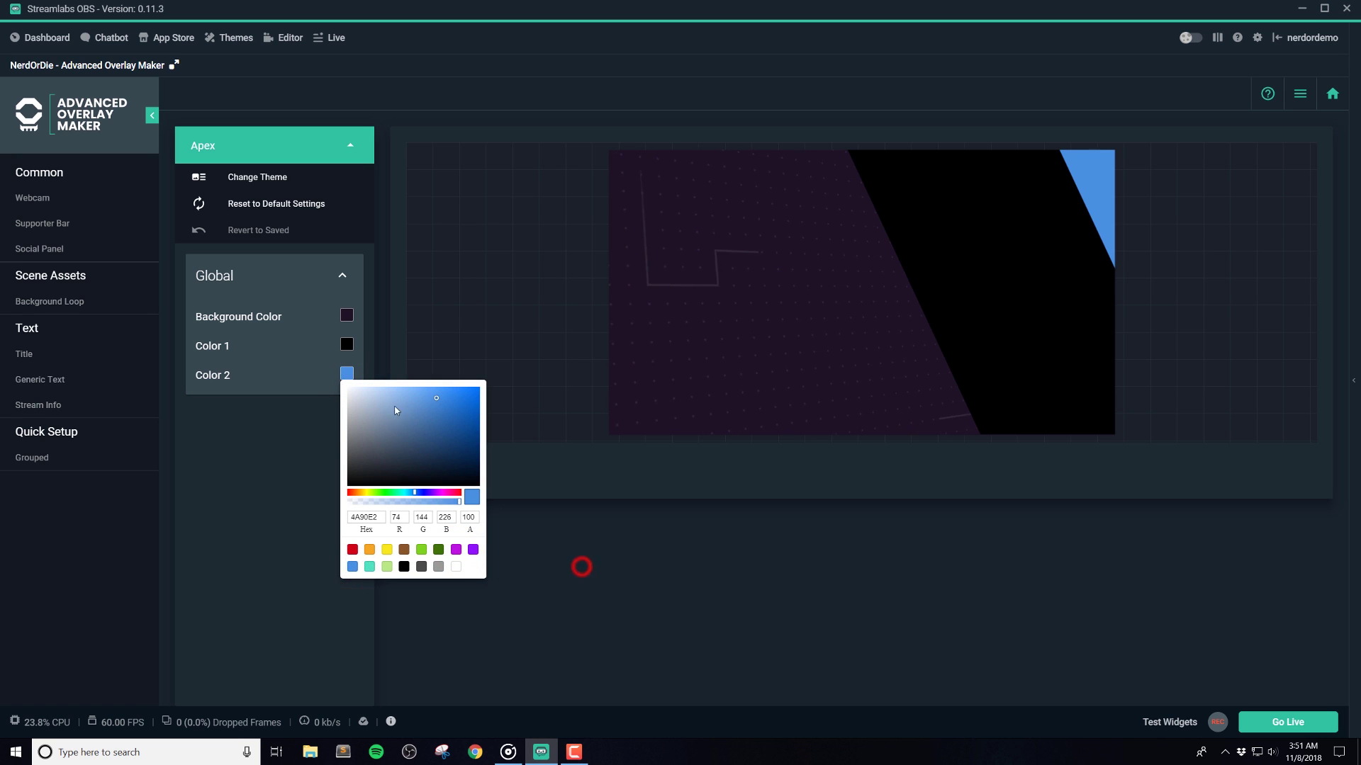
Darken the background from the blue preset to deep navy, then open the save options
left_click(346, 318)
left_click(352, 508)
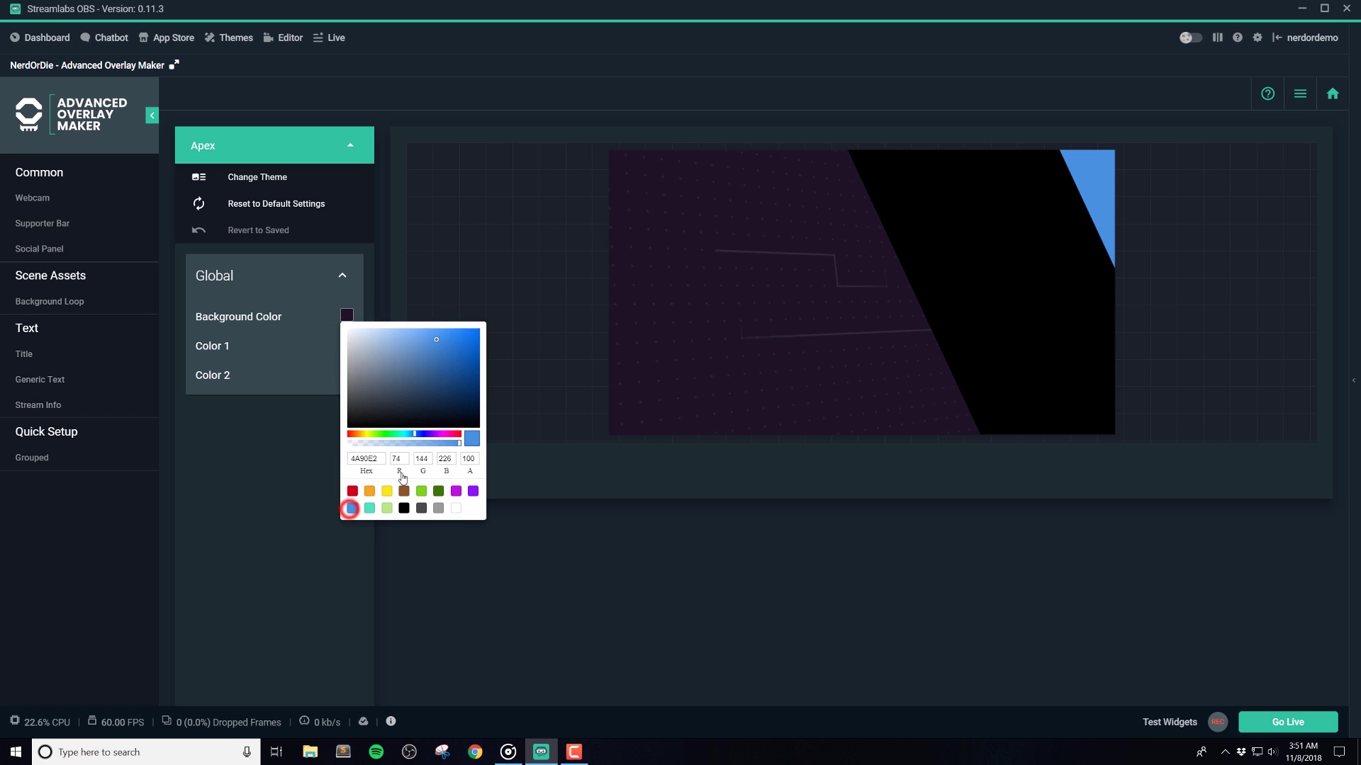
left_click_drag(451, 394, 446, 409)
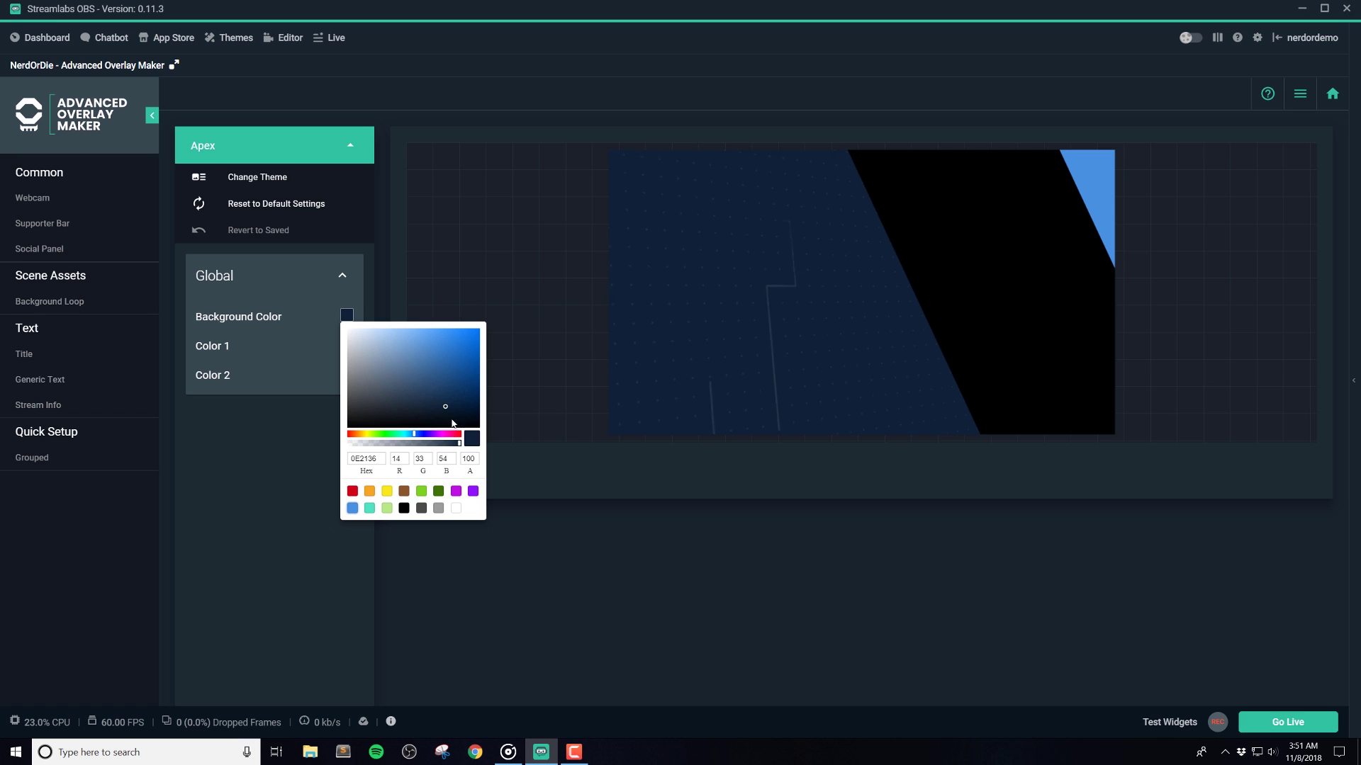
left_click(540, 523)
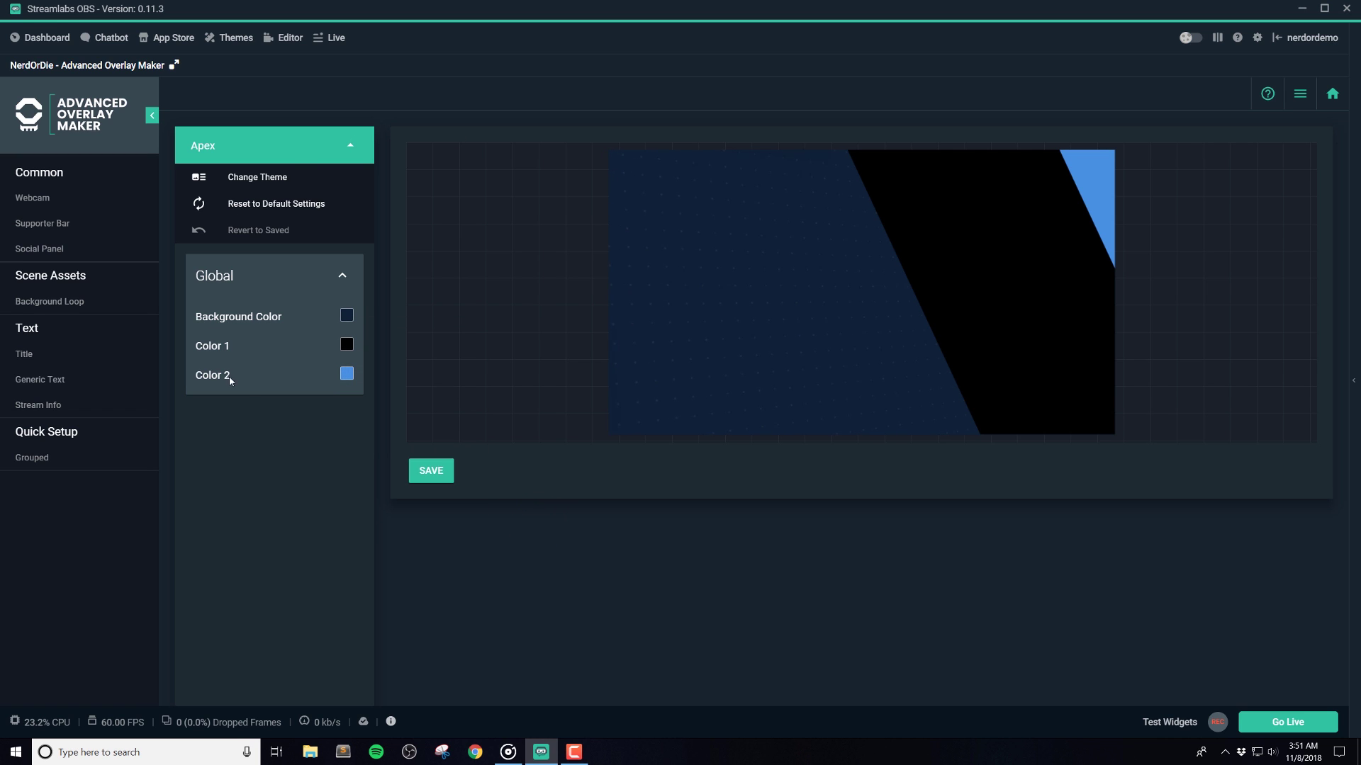
left_click(433, 471)
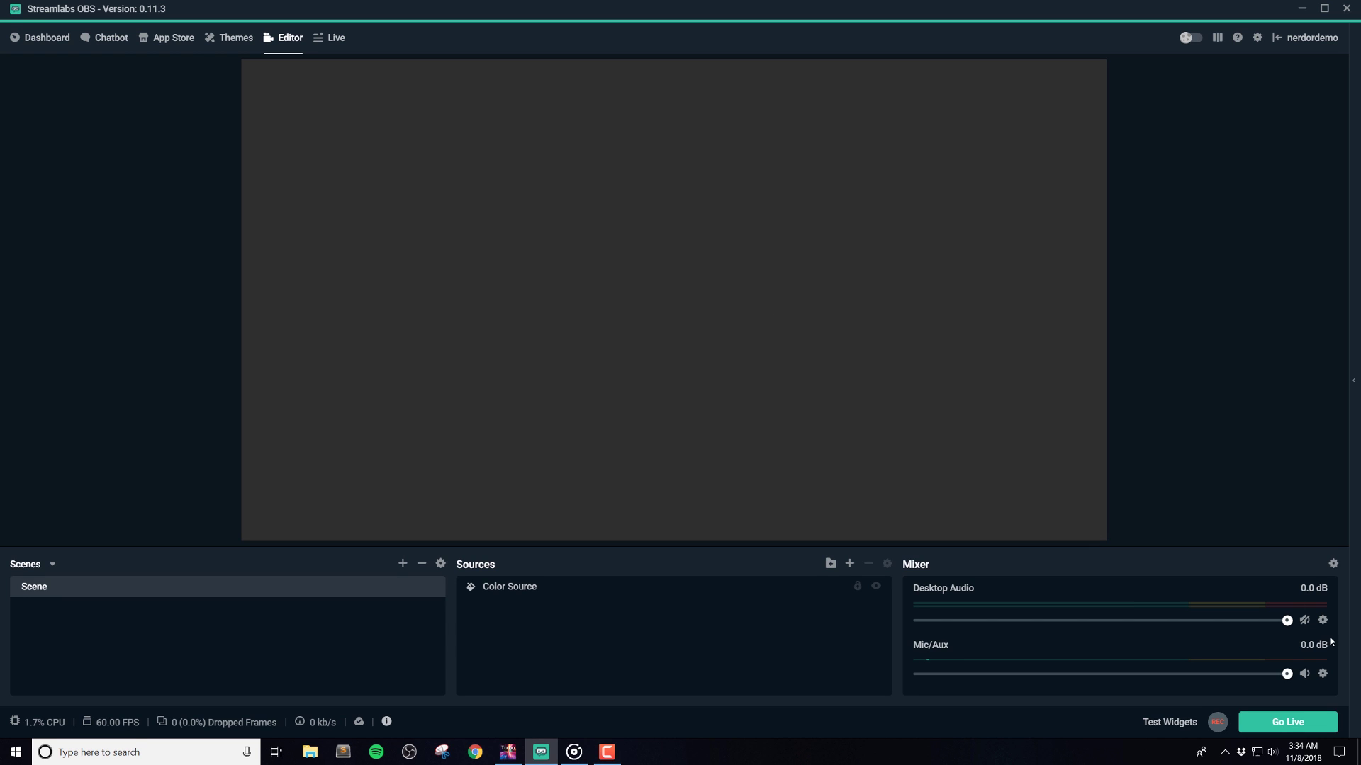
Open the Advanced Overlay Maker page in the App Store
left_click(1236, 380)
left_click(149, 50)
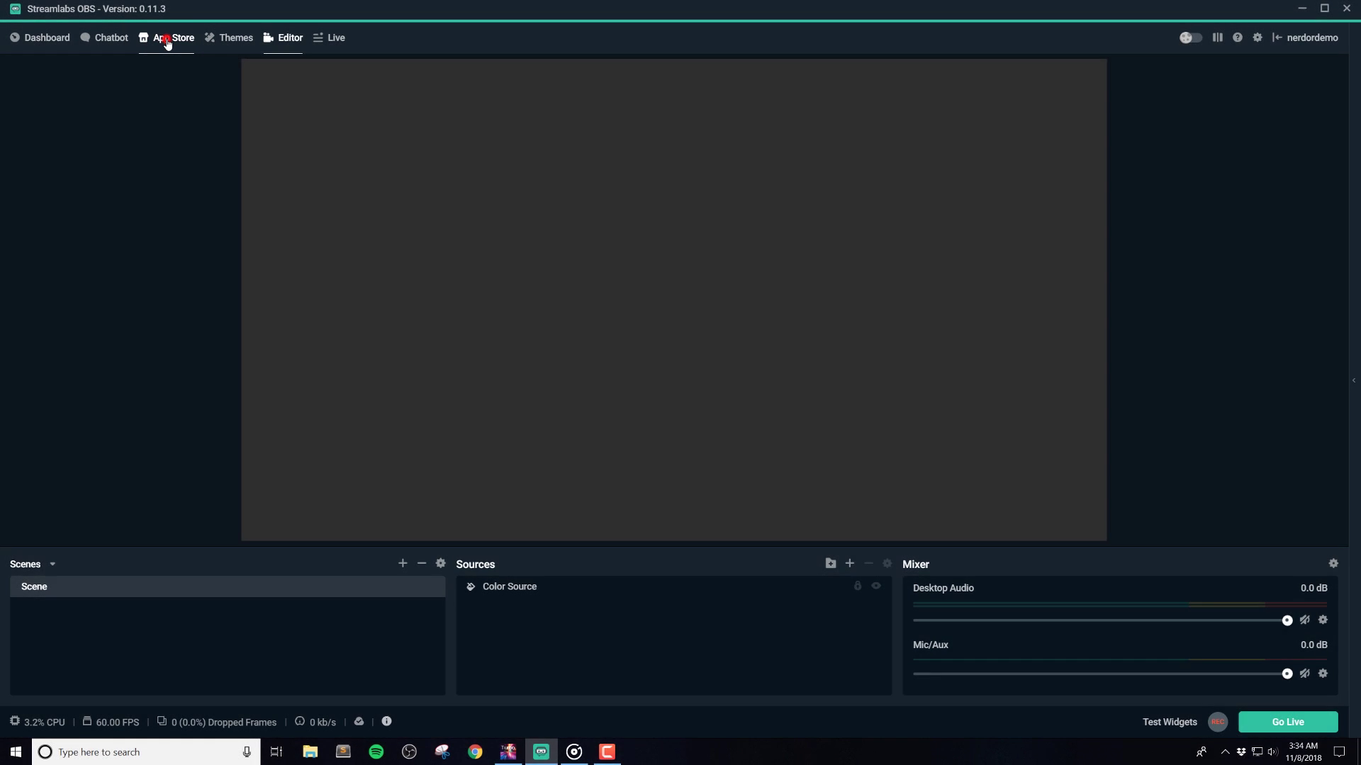
left_click(166, 44)
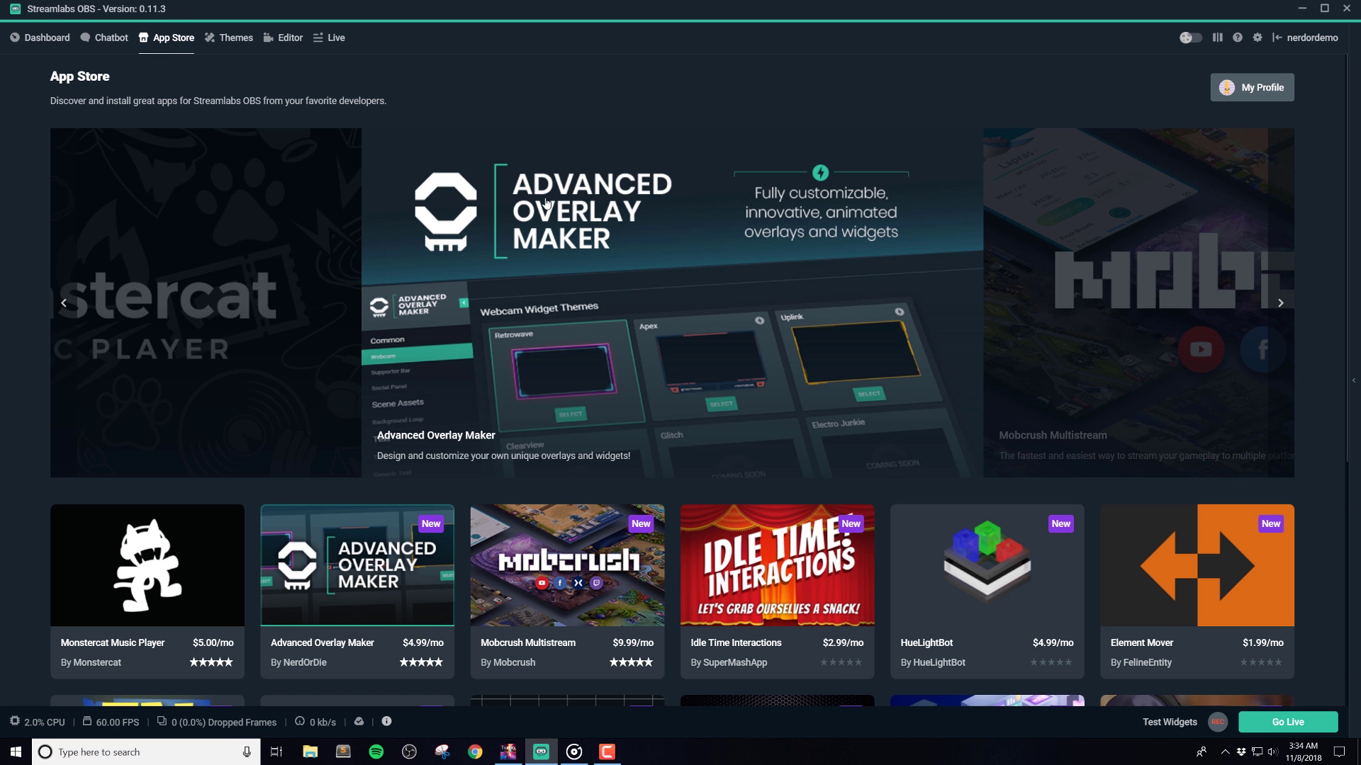
left_click(357, 574)
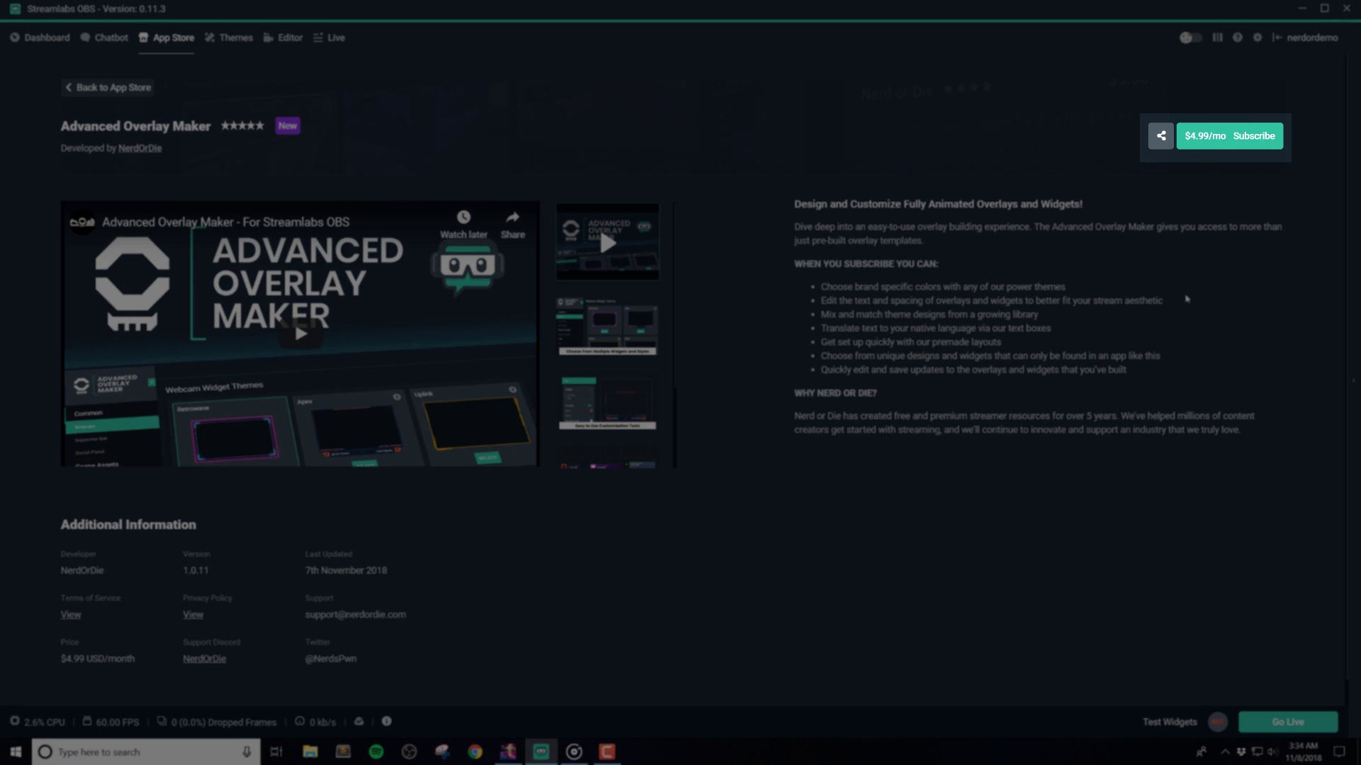
Subscribe to the app, enter payment card details, and confirm the install
left_click(1222, 146)
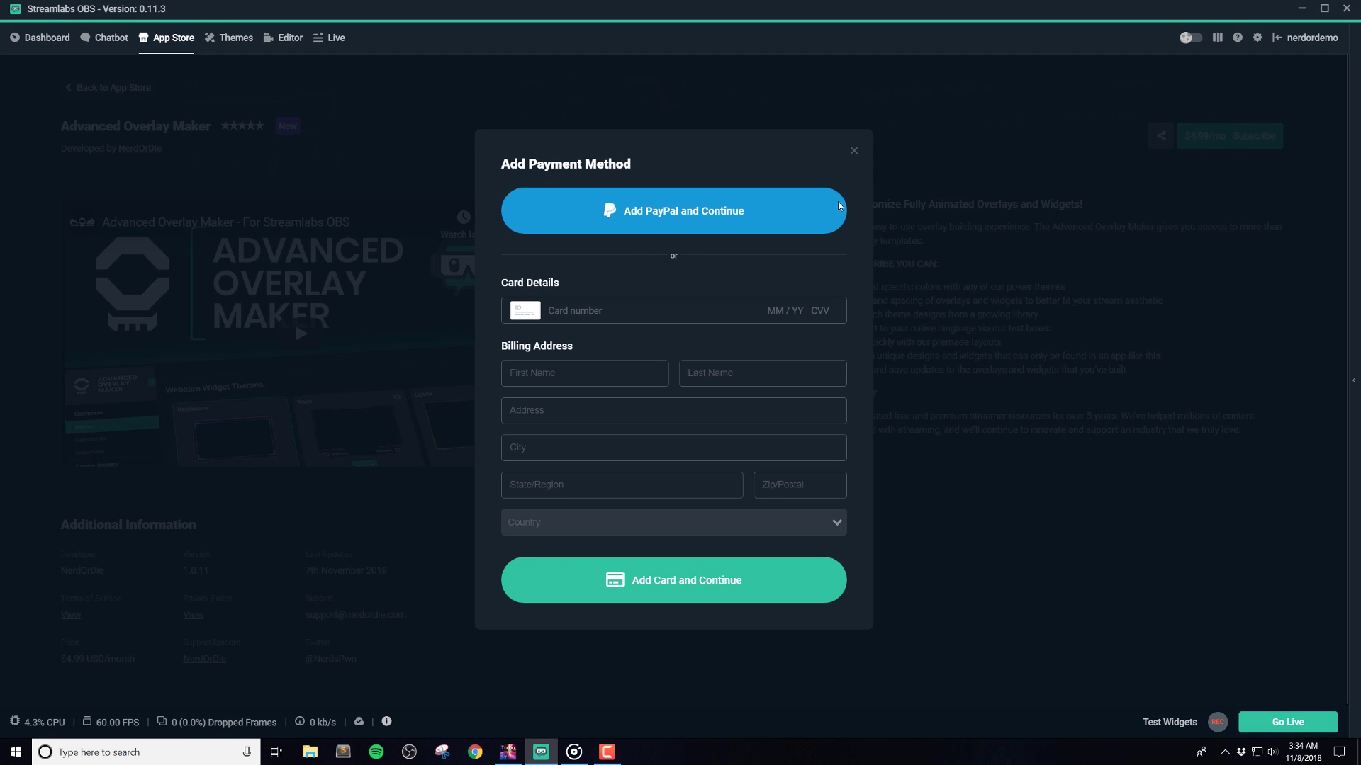
left_click(614, 308)
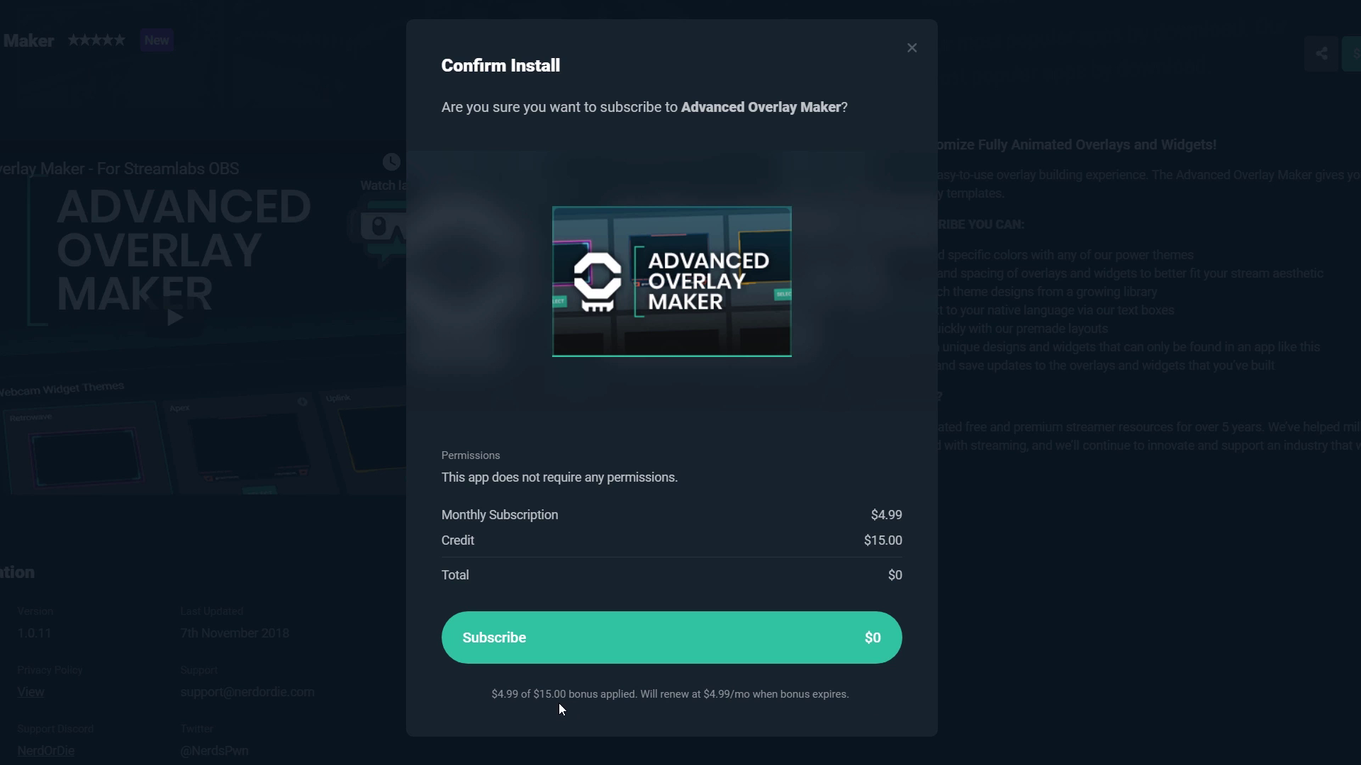
left_click(657, 644)
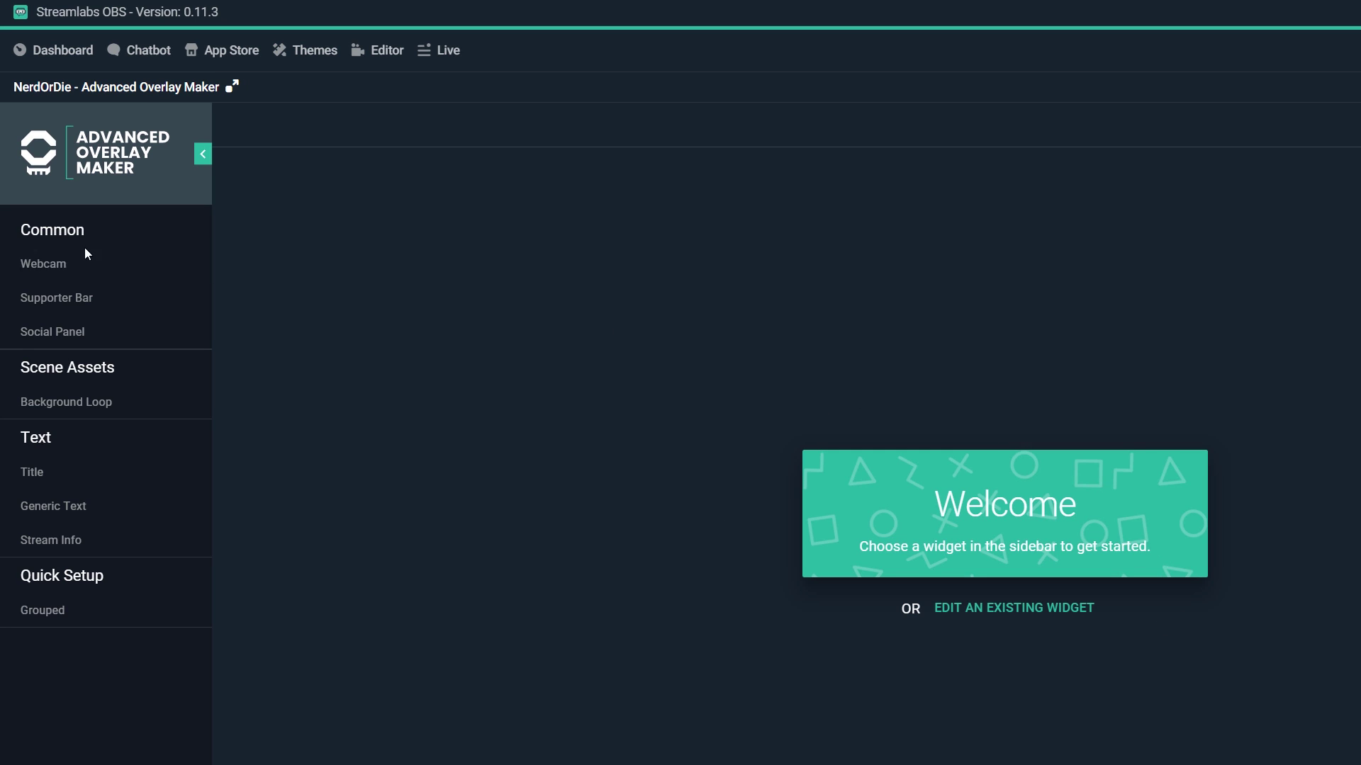
Browse the Webcam, Supporter Bar and Background Loop theme galleries, ending on Webcam
left_click(54, 263)
left_click(61, 297)
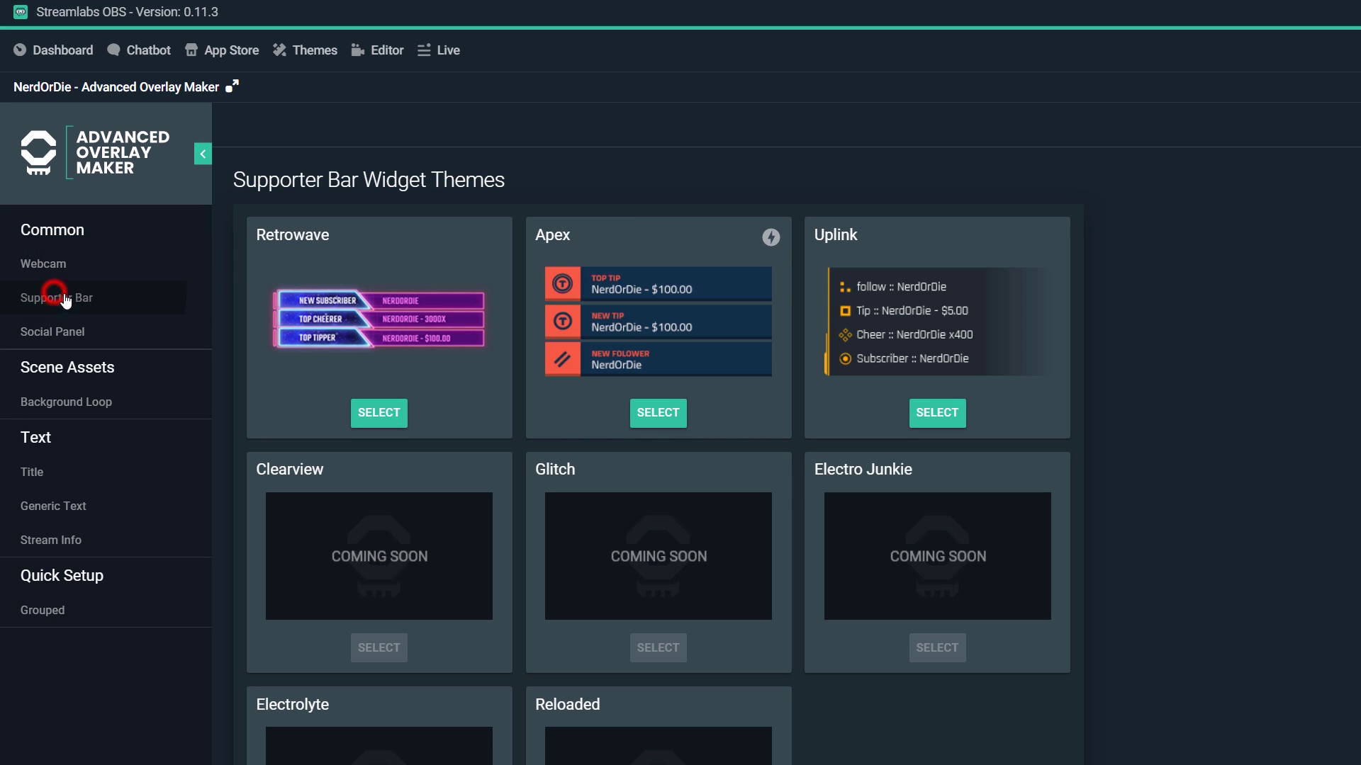
left_click(67, 405)
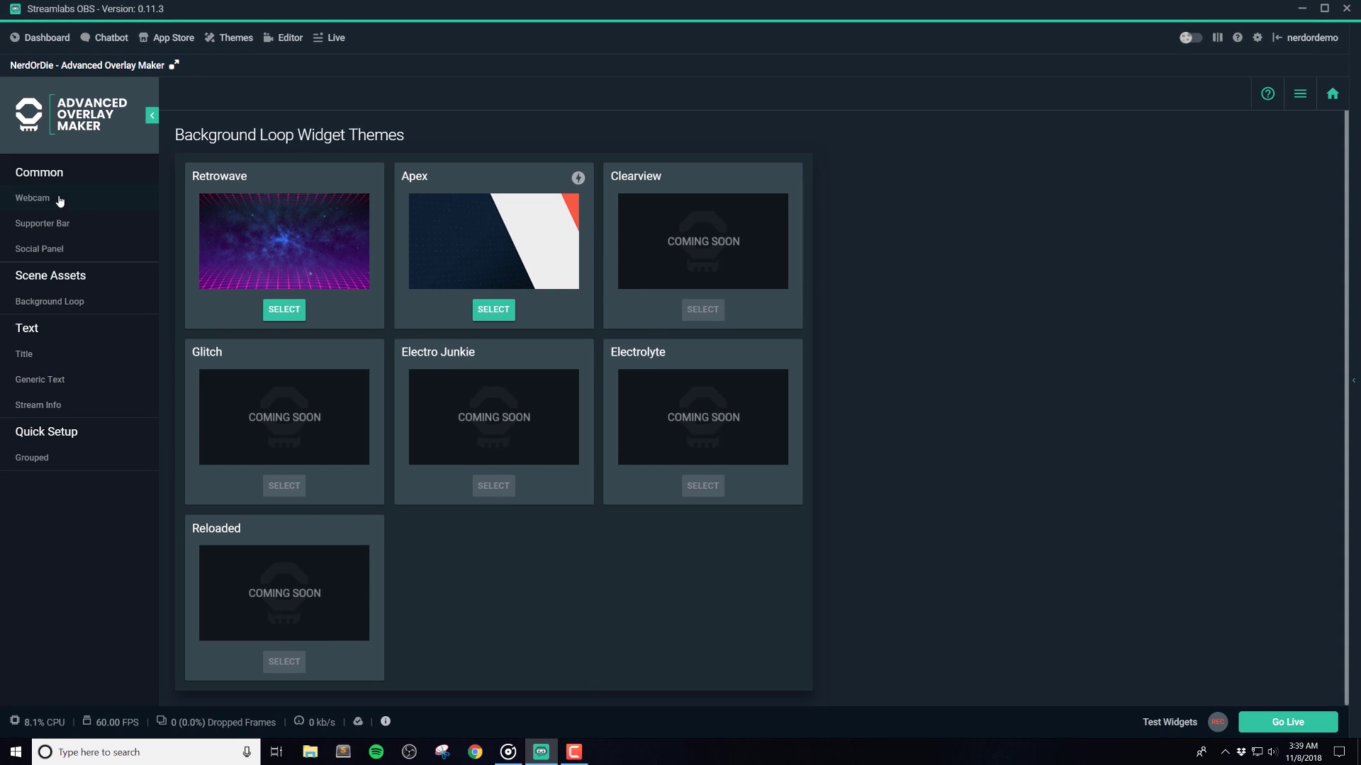
left_click(58, 197)
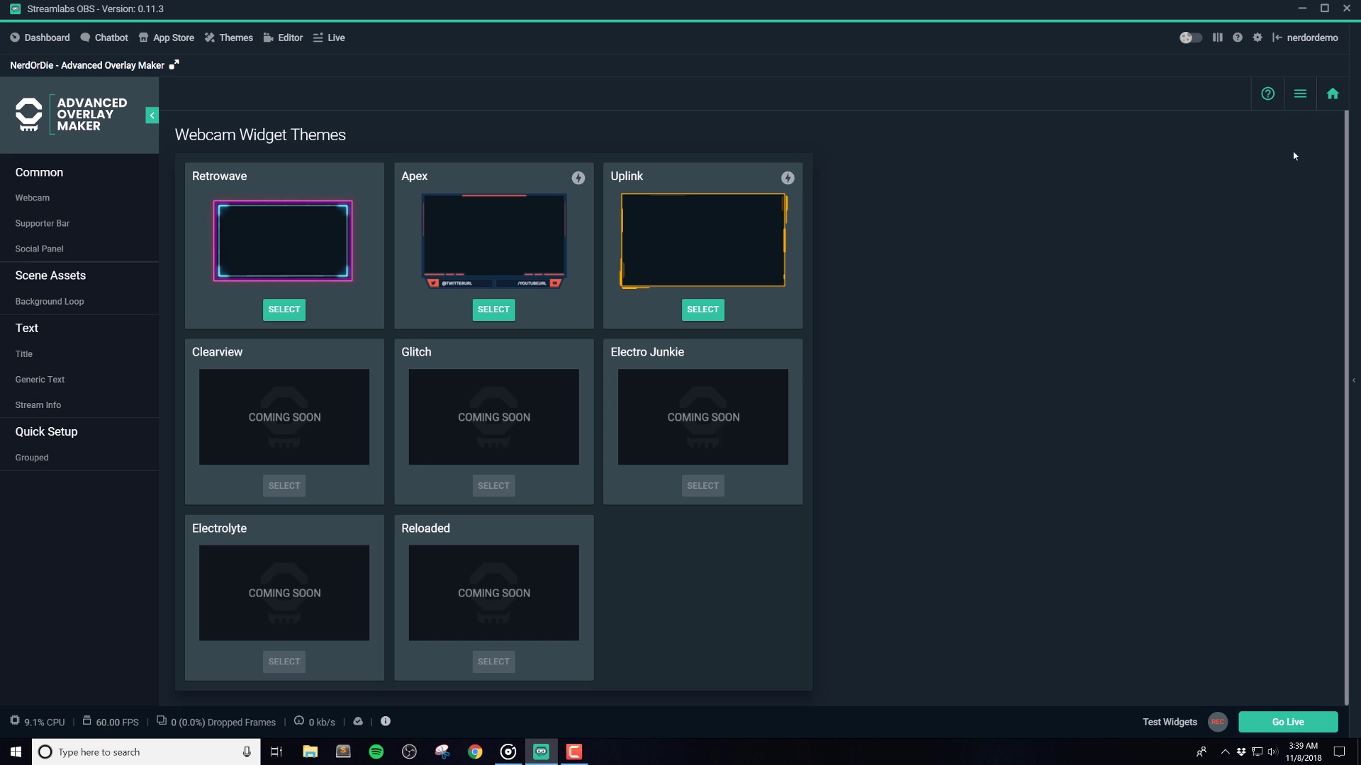
Start the Quick Guide from the help menu and step through Style, Customize, Save and Insert
left_click(1270, 99)
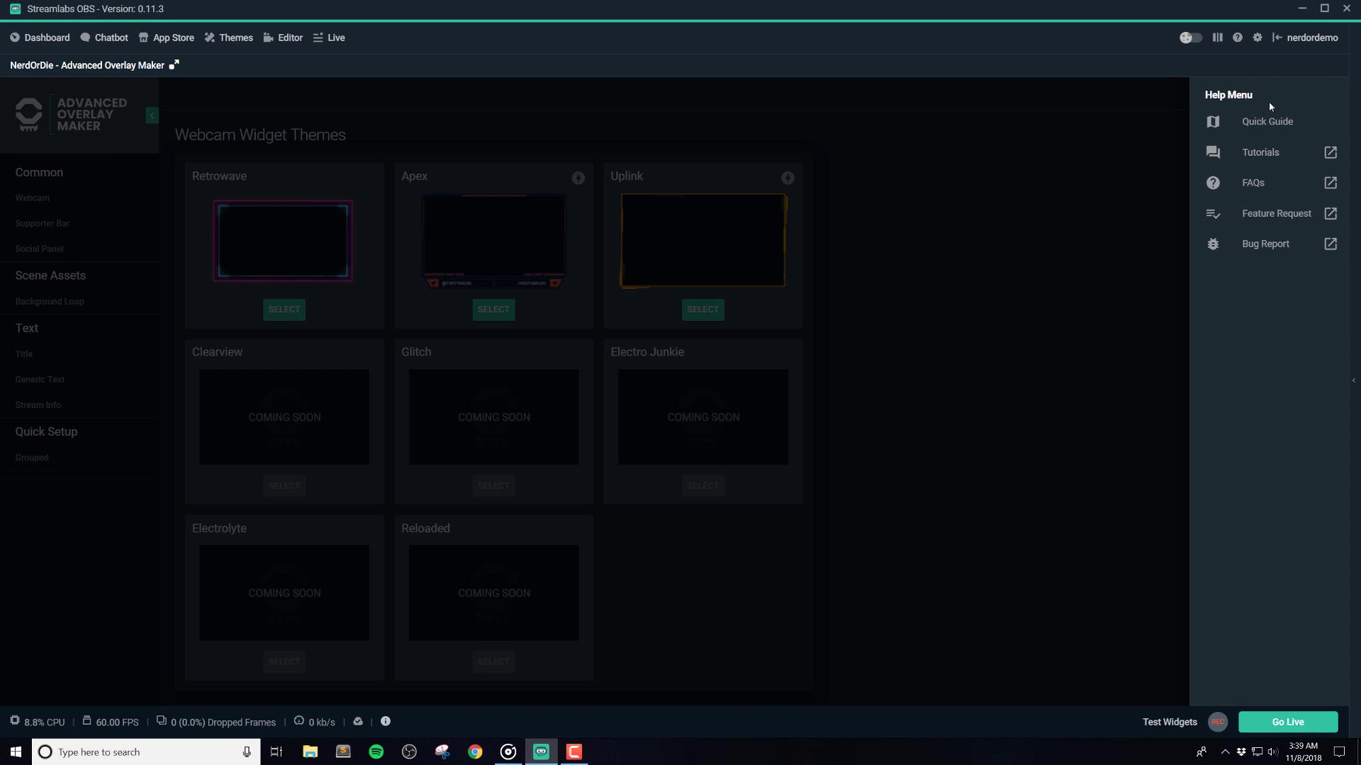
left_click(1284, 125)
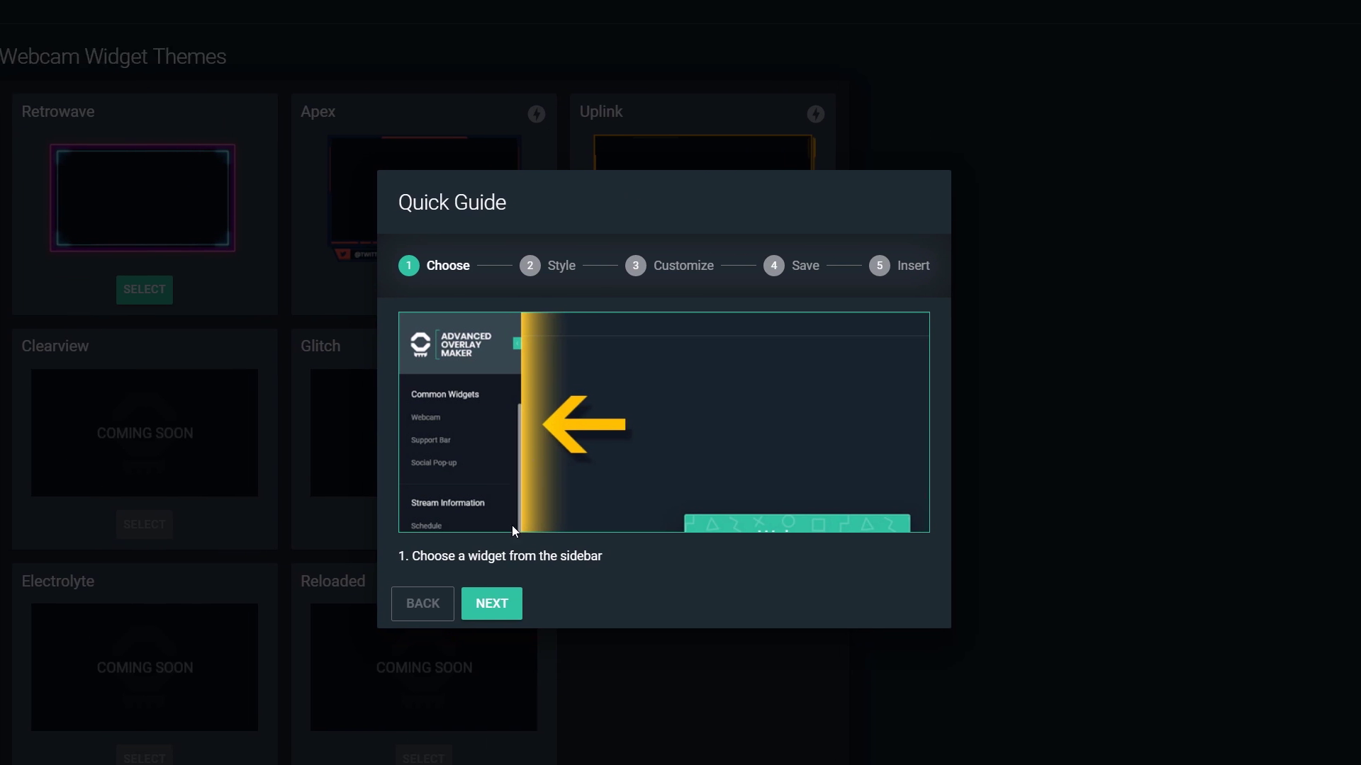
left_click(494, 598)
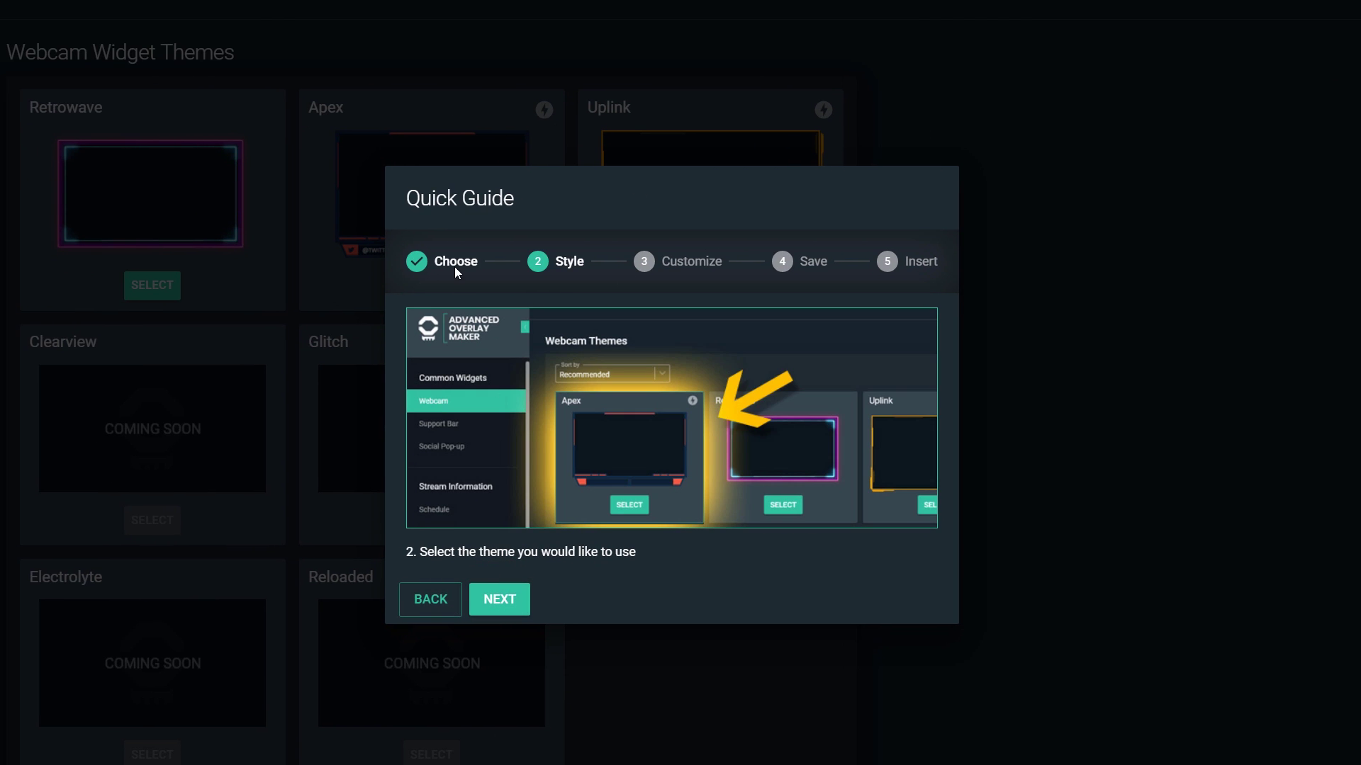
left_click(481, 600)
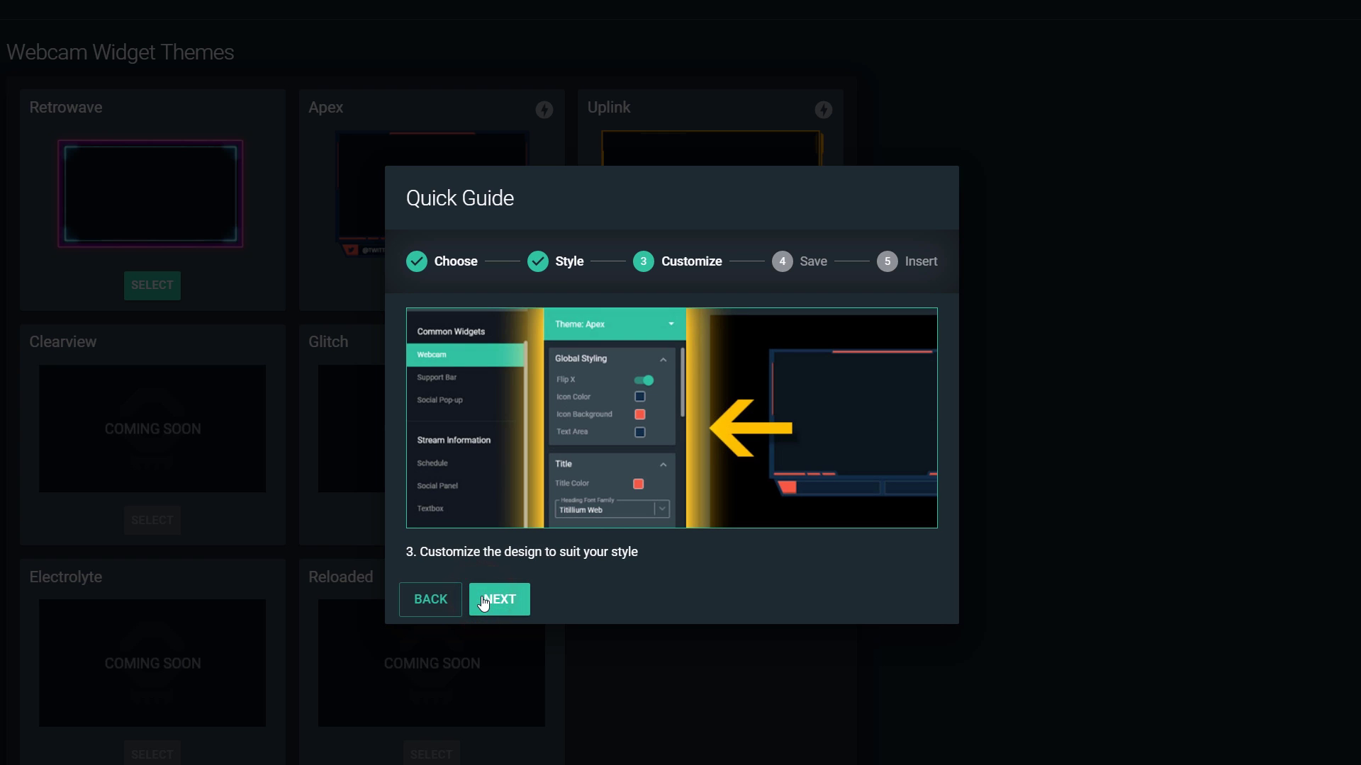
left_click(482, 601)
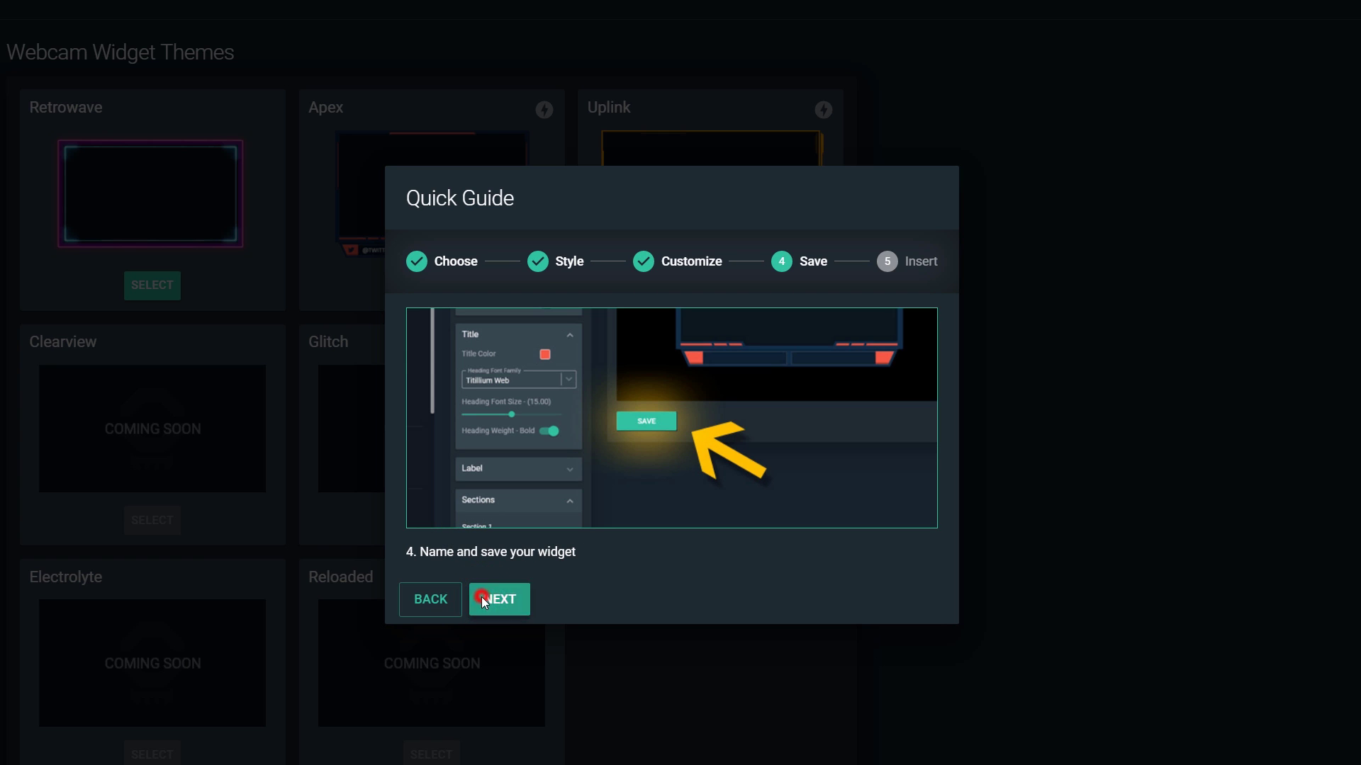
left_click(482, 598)
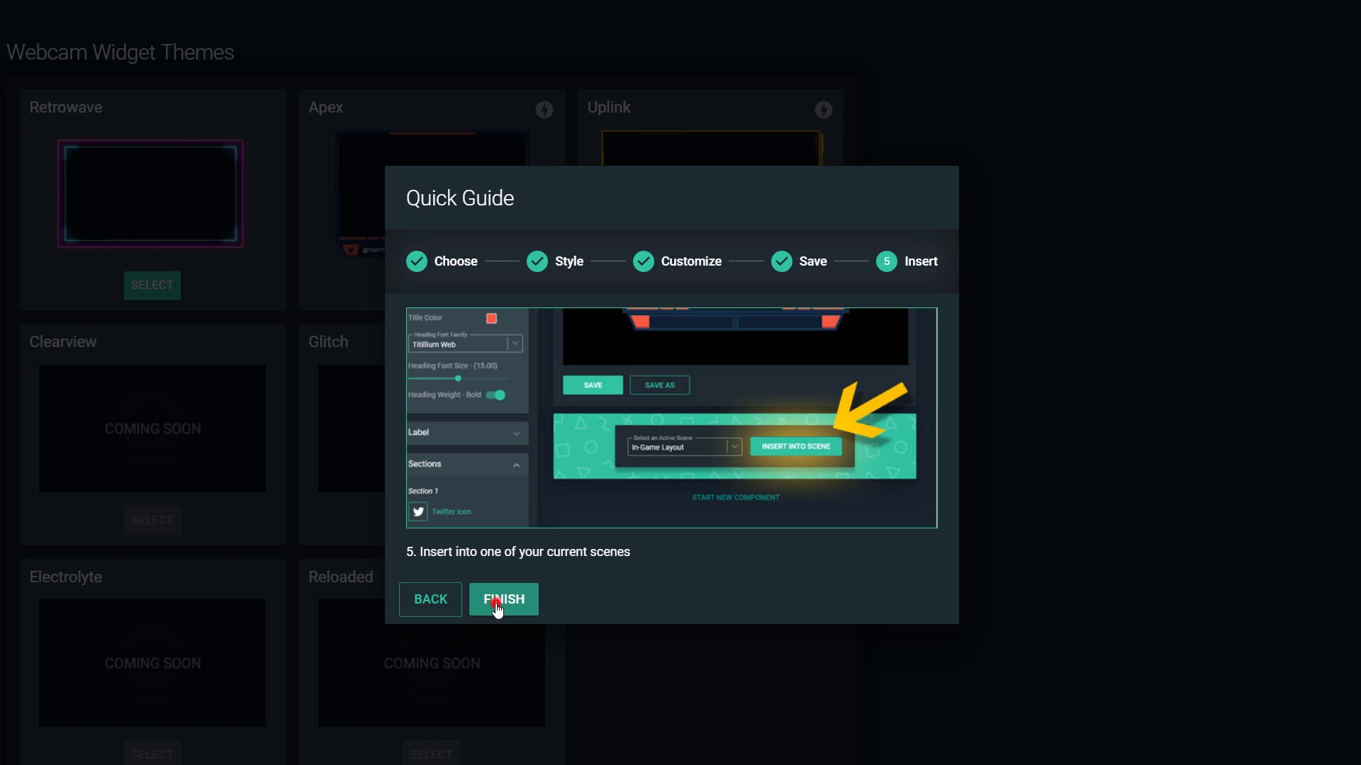
left_click(495, 604)
Finish the guide, close the help menu, and open and close the main menu
left_click(1238, 133)
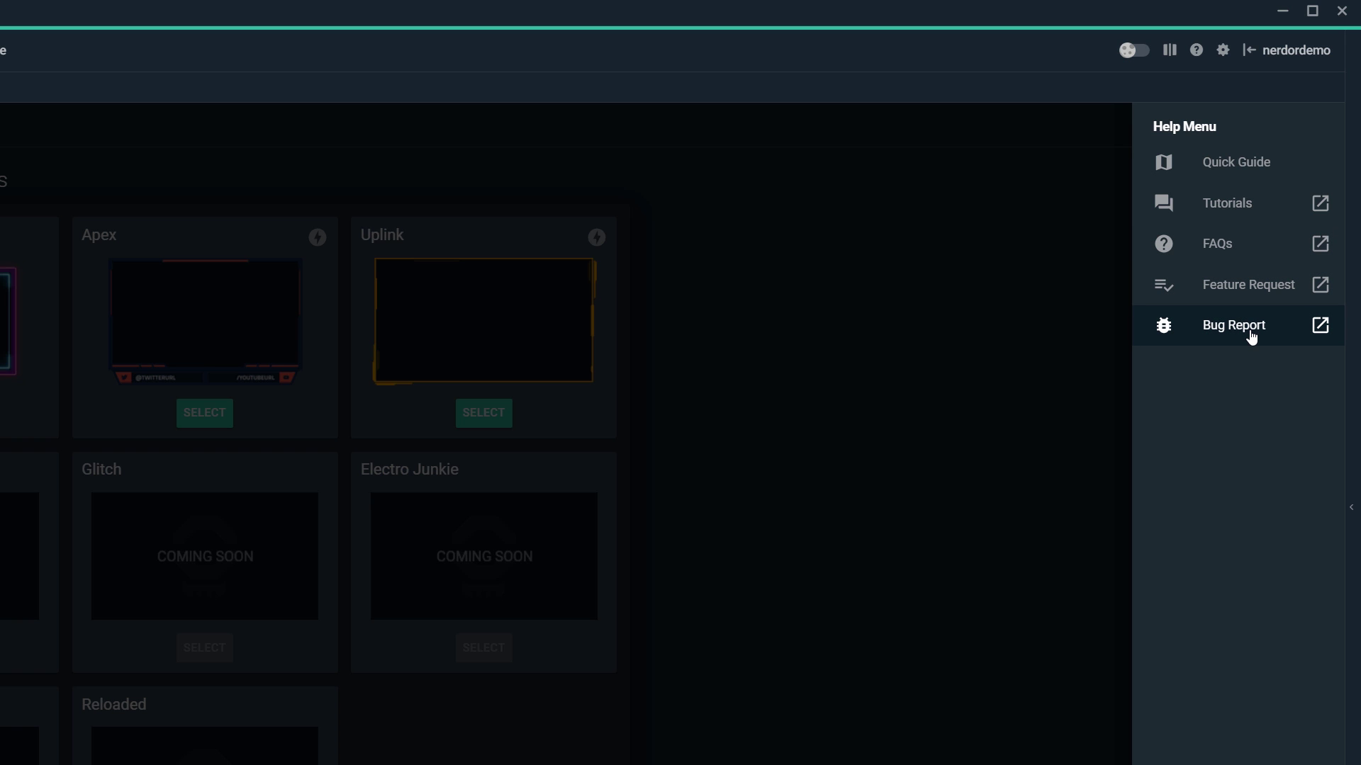
left_click(1057, 193)
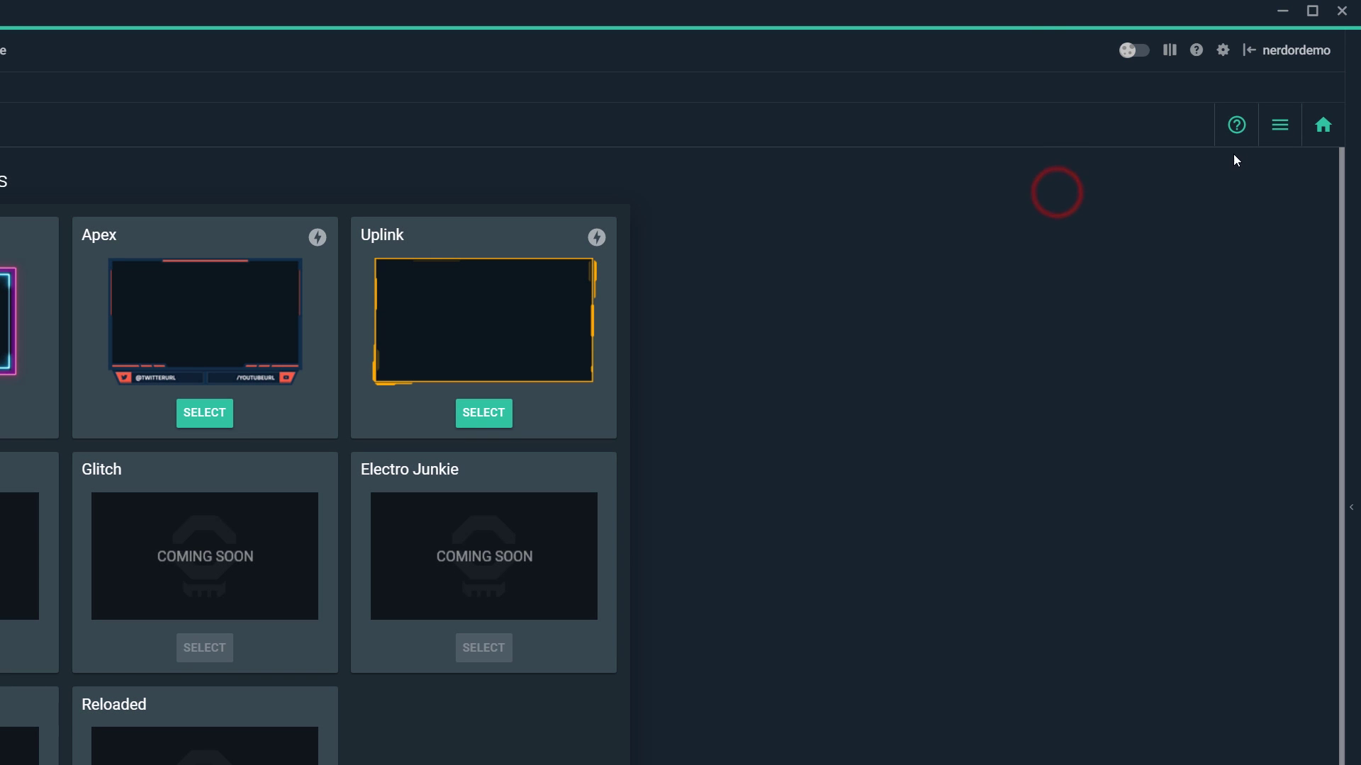
left_click(1274, 126)
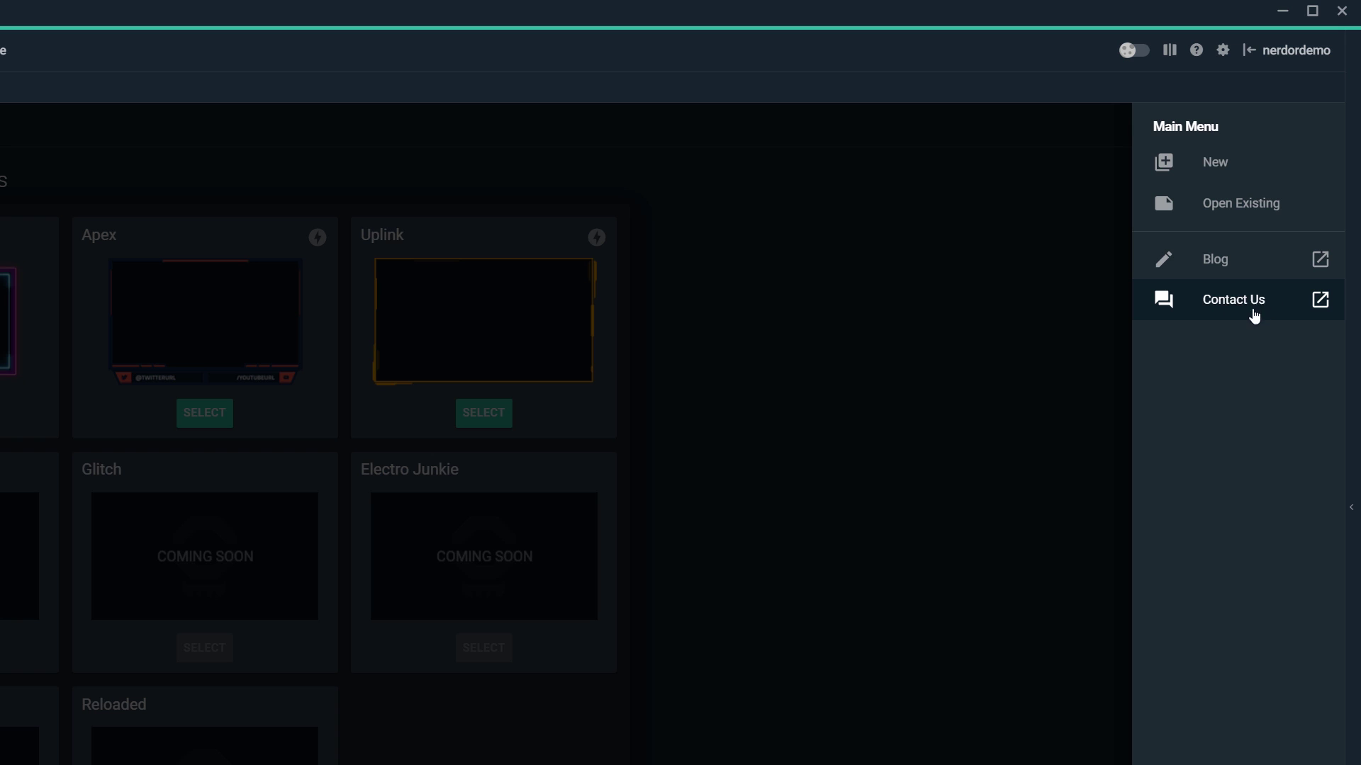
left_click(957, 321)
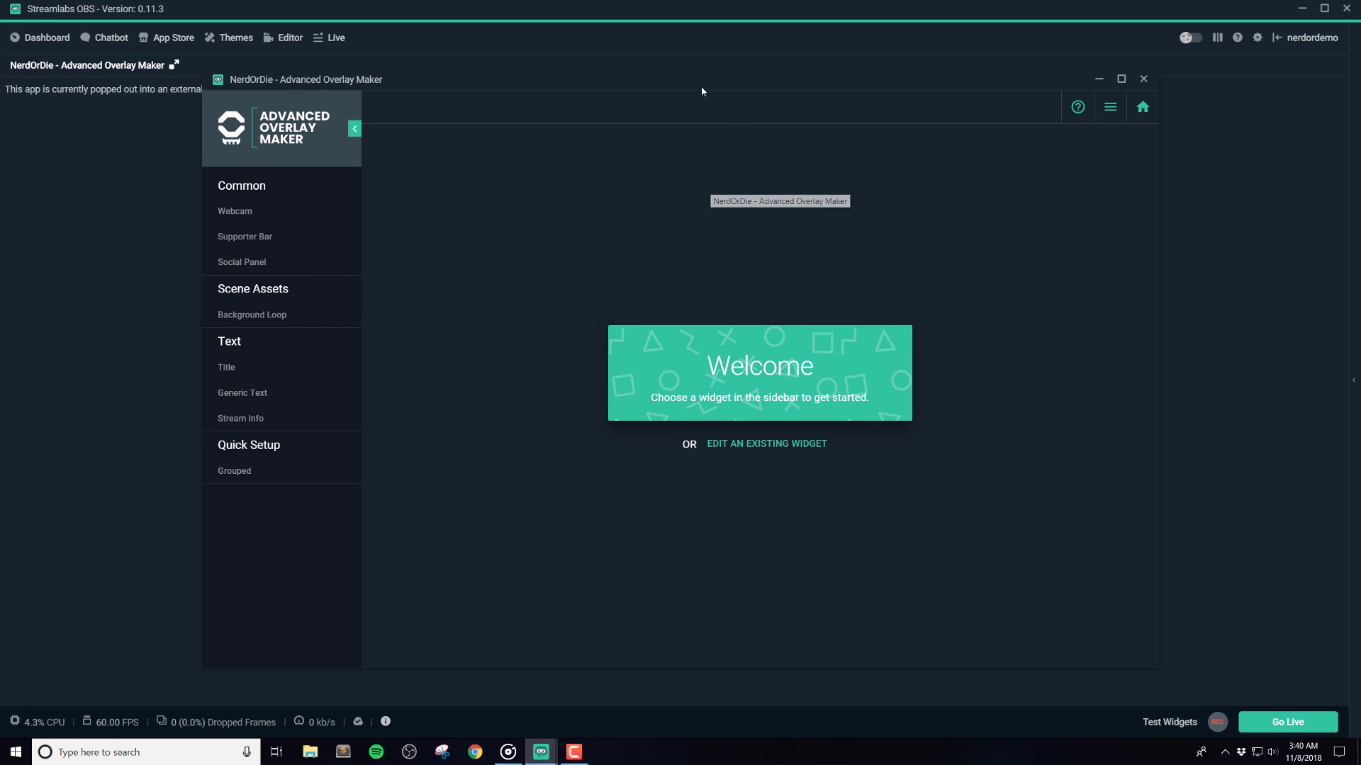
Snap the Overlay Maker window to the right edge beside the OBS scene editor
left_click_drag(701, 81, 1357, 158)
left_click(427, 125)
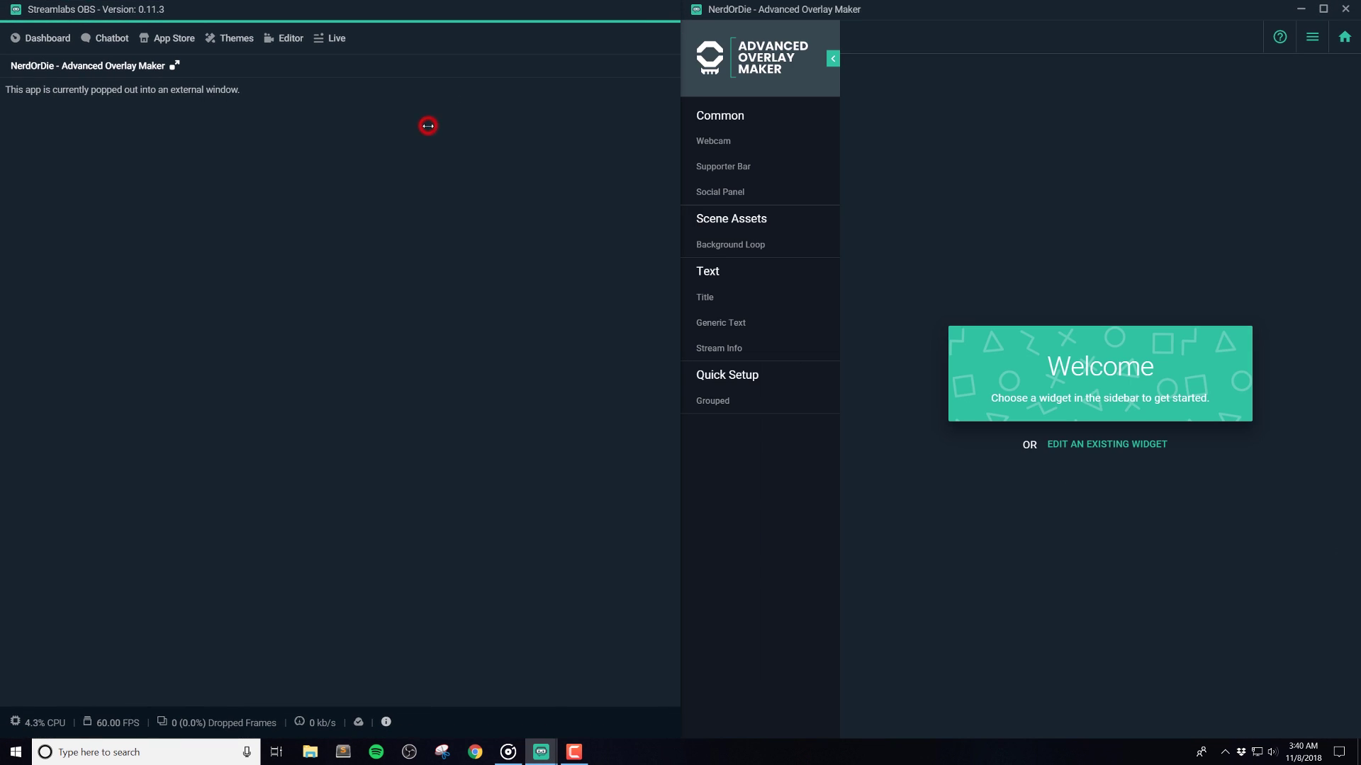
left_click(291, 42)
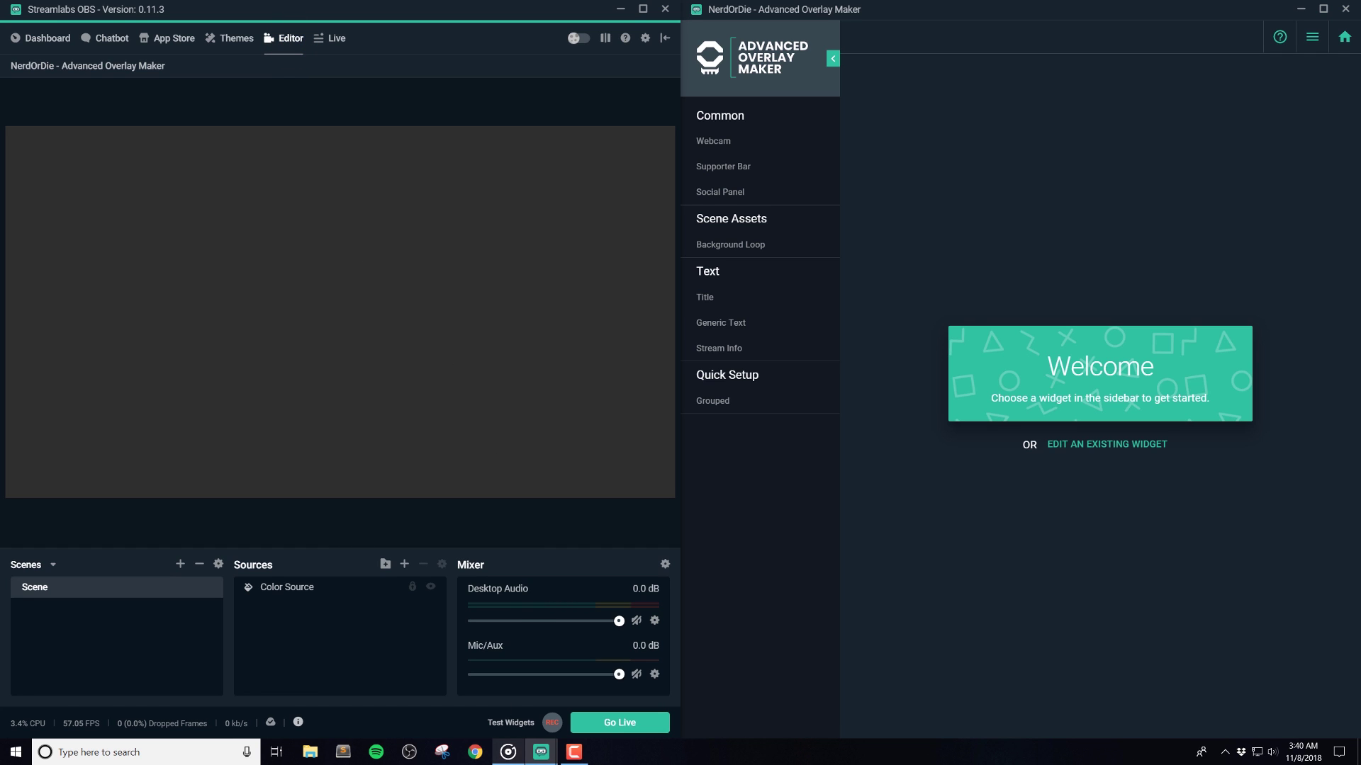
left_click(474, 287)
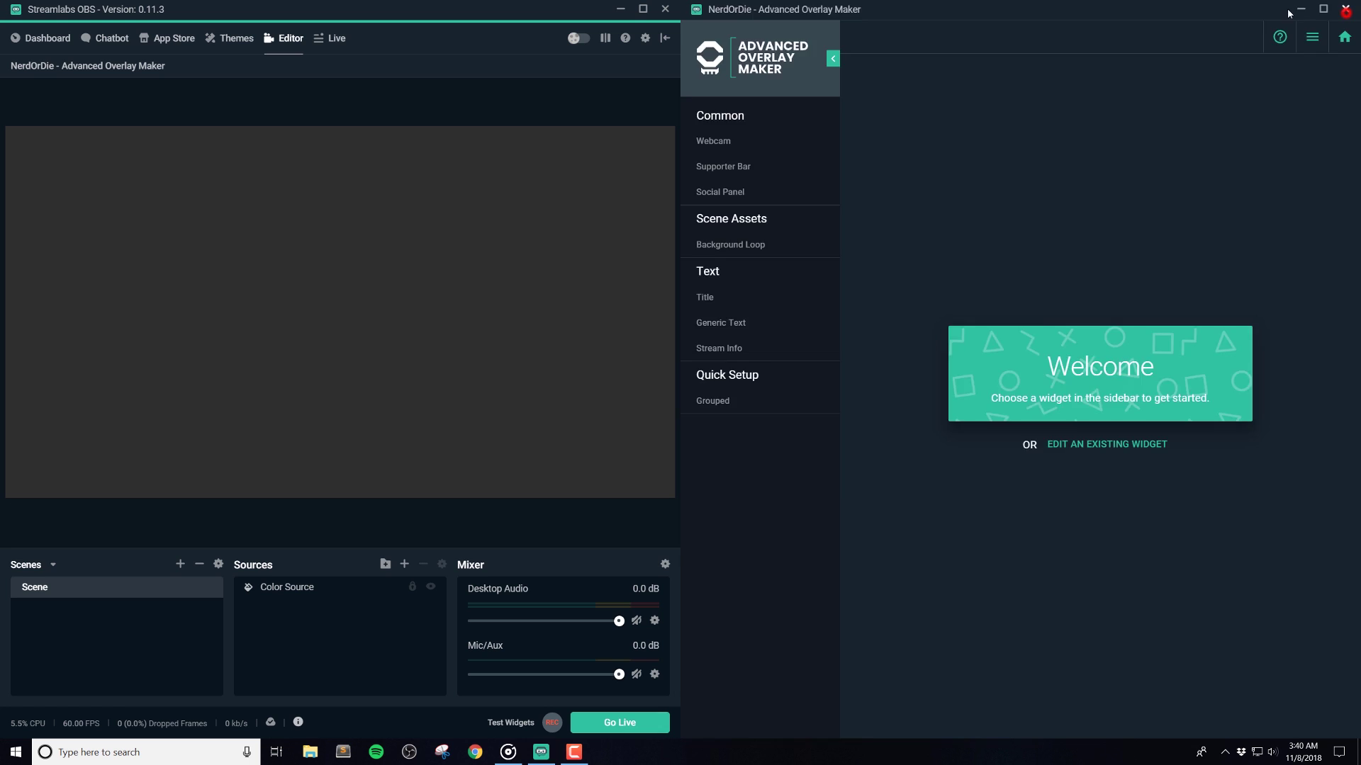
Close the pop-out window, maximize Streamlabs OBS, and reload the Overlay Maker inside it
left_click(1345, 10)
left_click(644, 11)
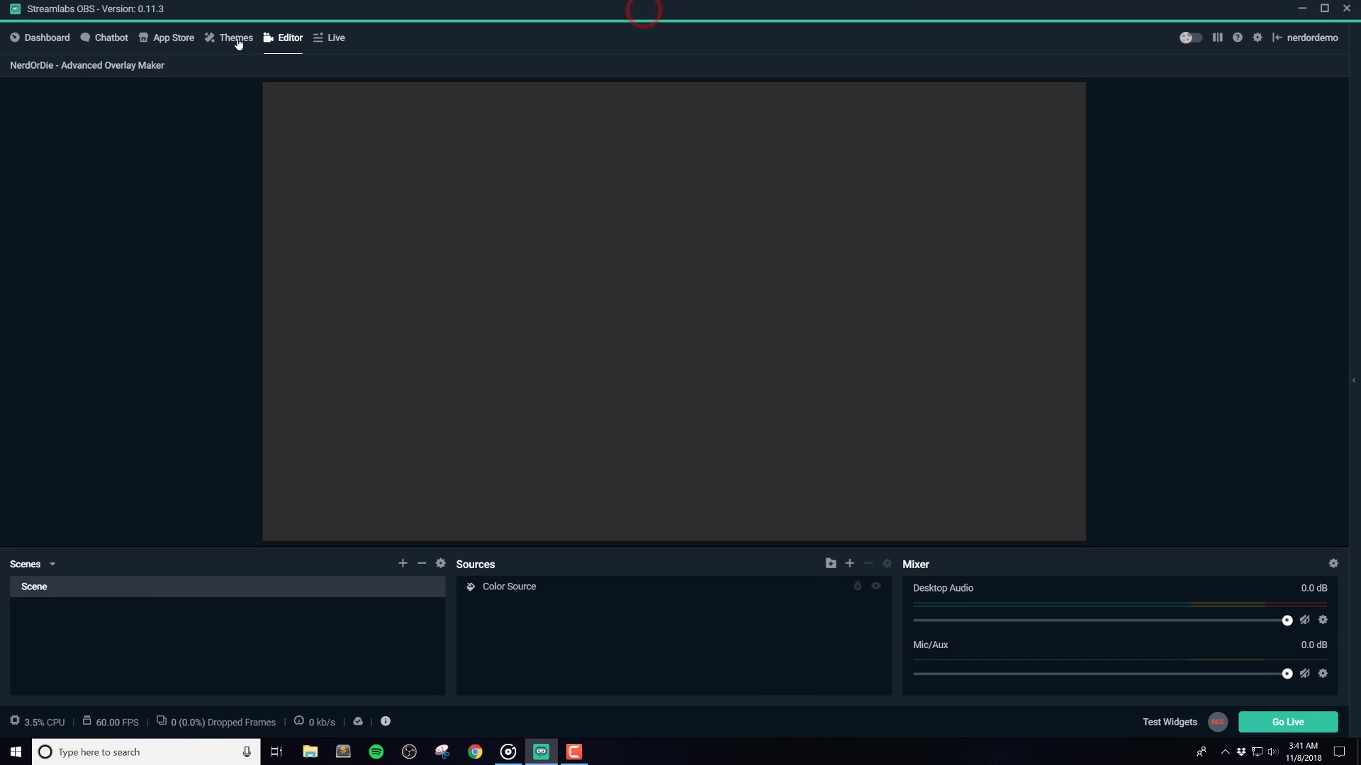
left_click(98, 65)
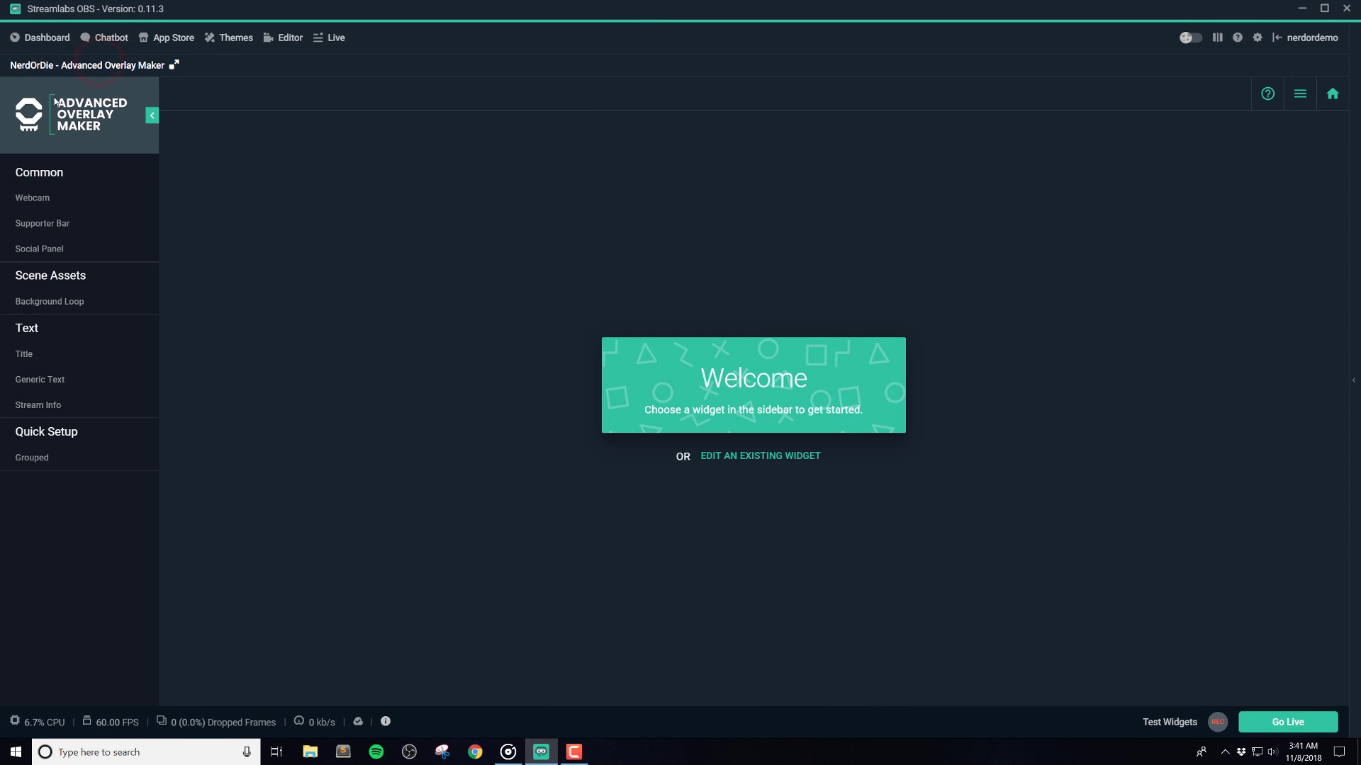
Open the Retrowave webcam frame and set its theme colour to pink
left_click(38, 197)
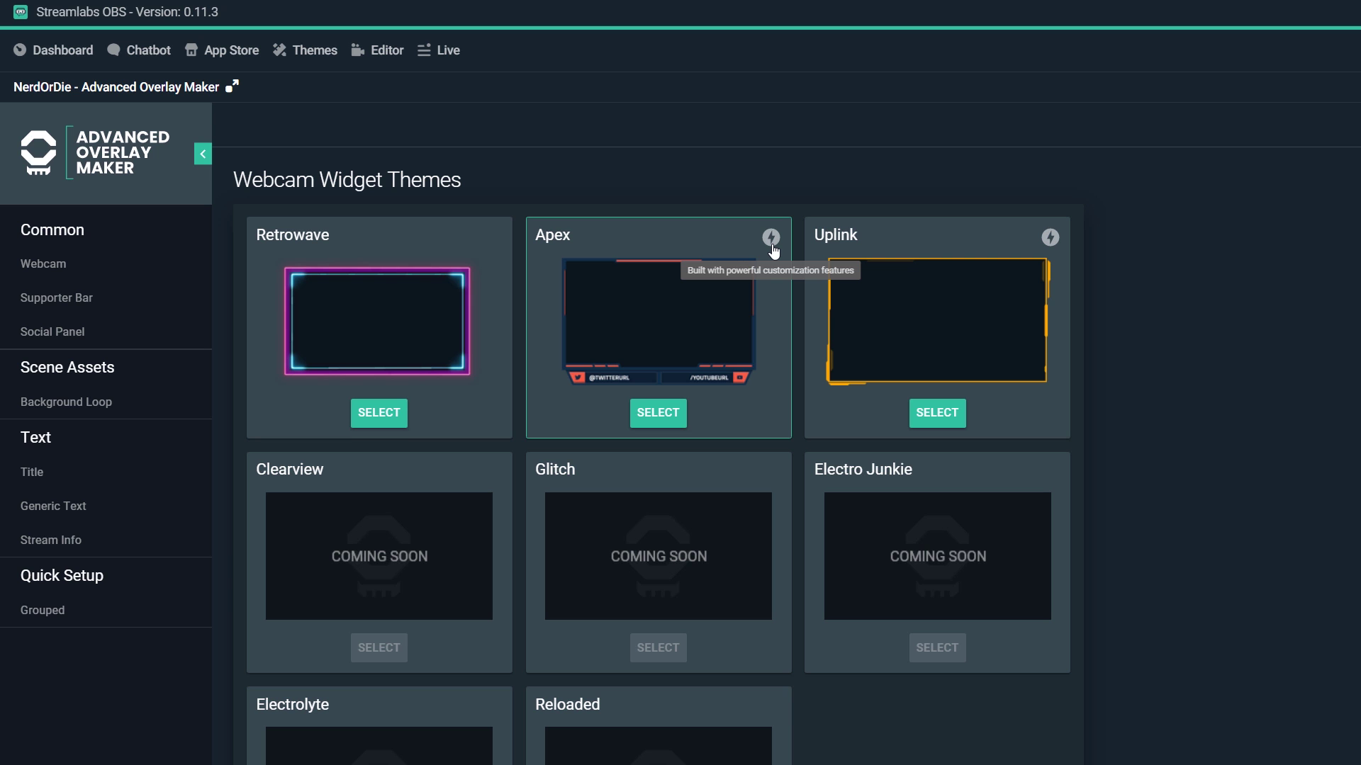
left_click(432, 260)
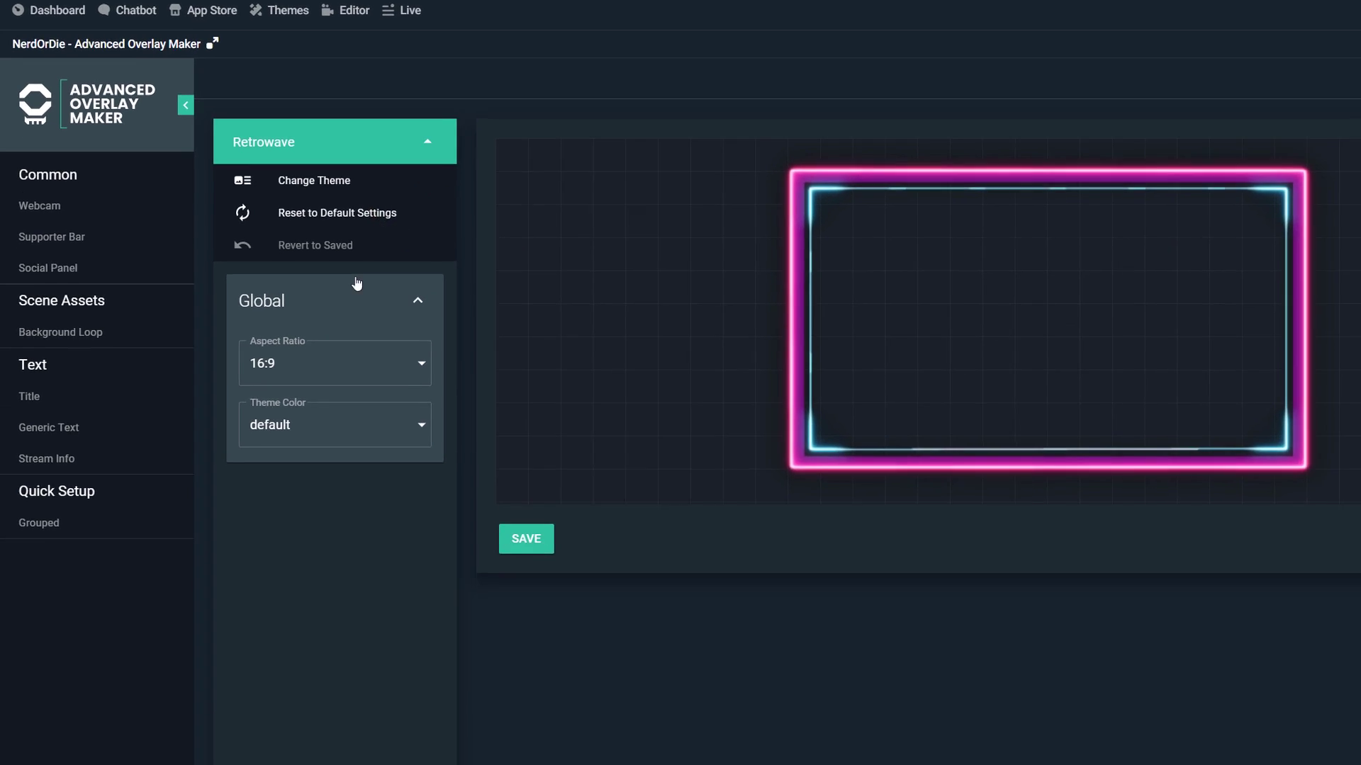
left_click(268, 365)
left_click(251, 434)
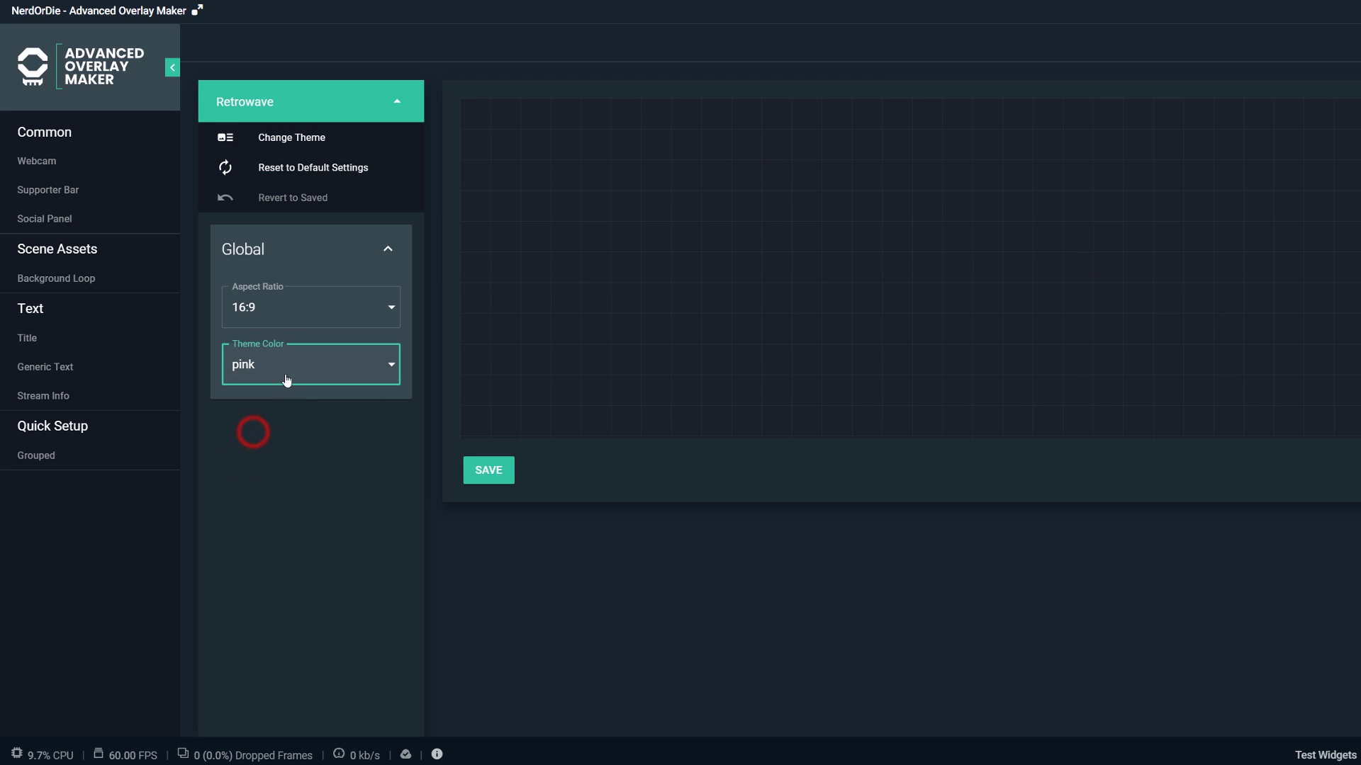
Switch the theme colour to blue/green, then leave without saving
left_click(286, 378)
left_click(264, 404)
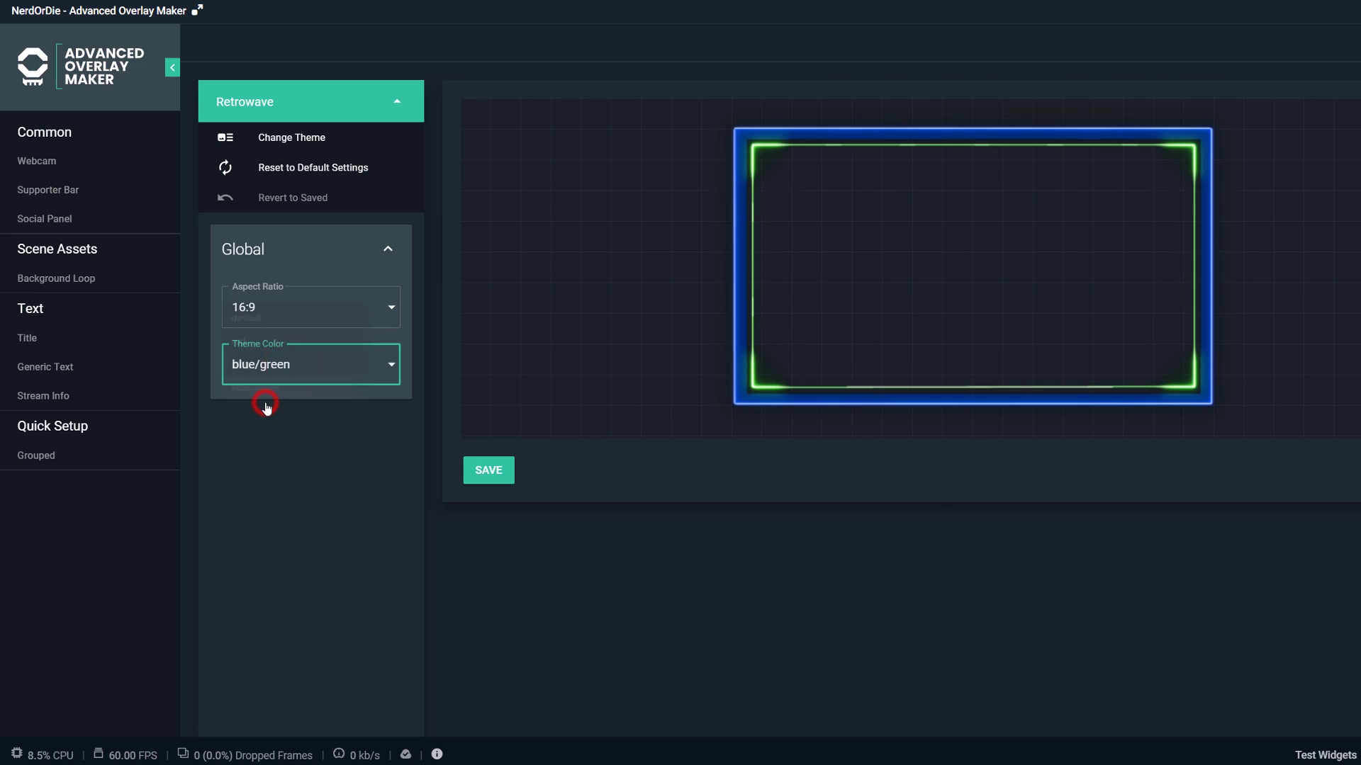
left_click(32, 161)
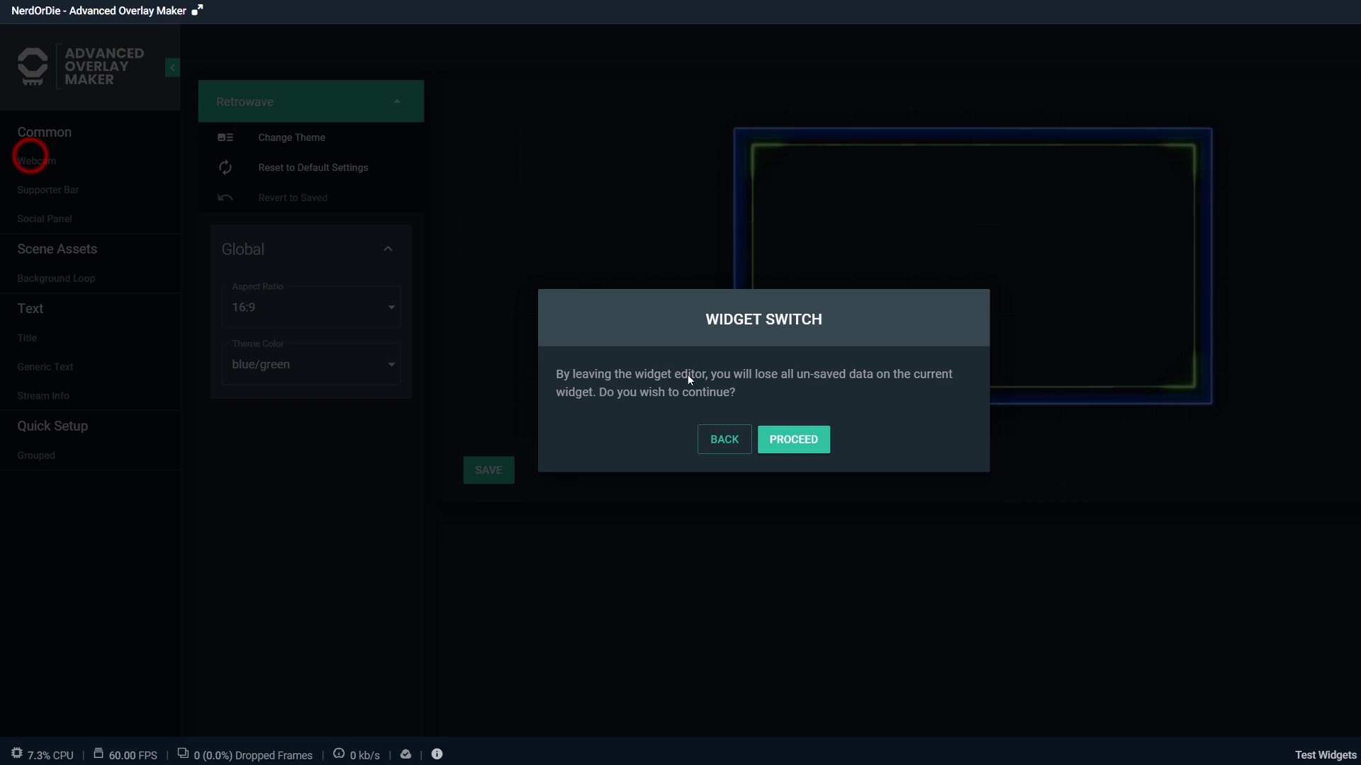
left_click(794, 440)
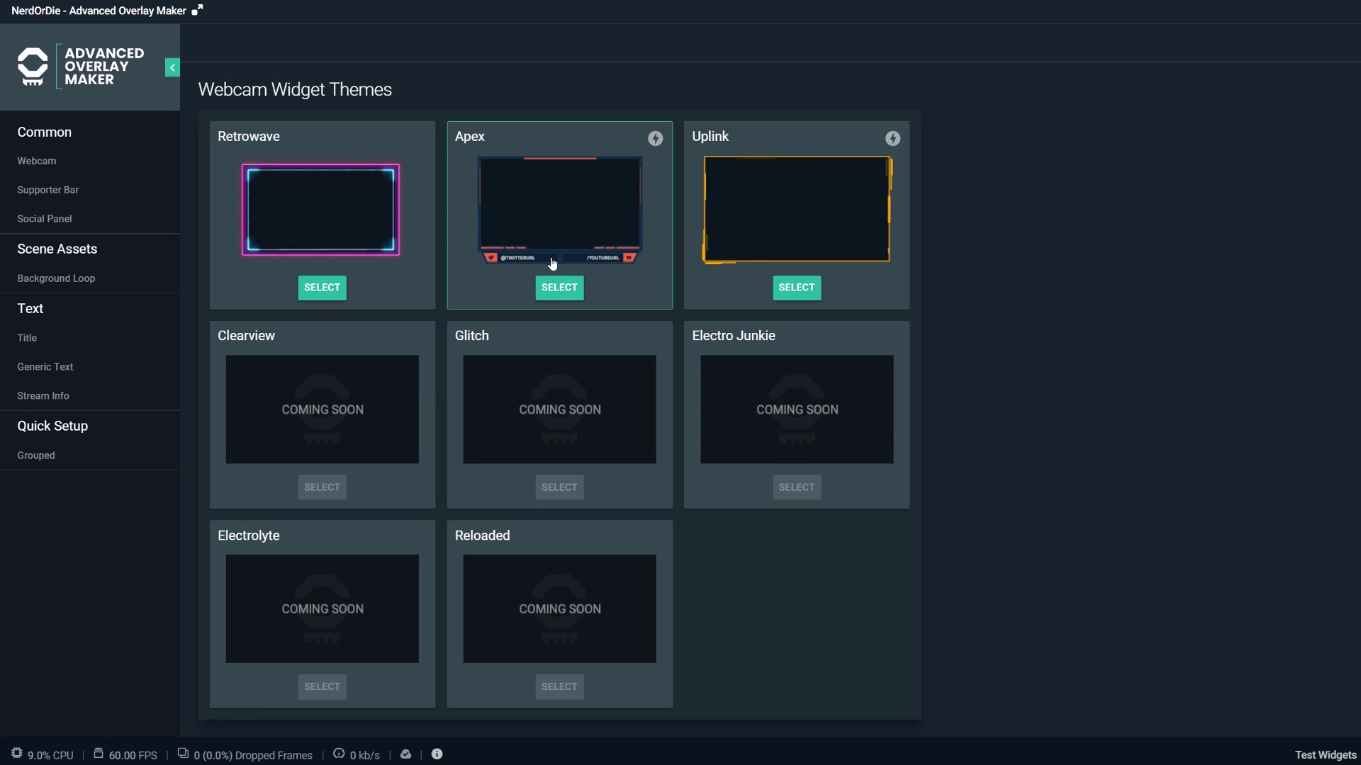
Open the Apex webcam frame, enable the social bar, and keep the 16:9 aspect ratio
left_click(560, 287)
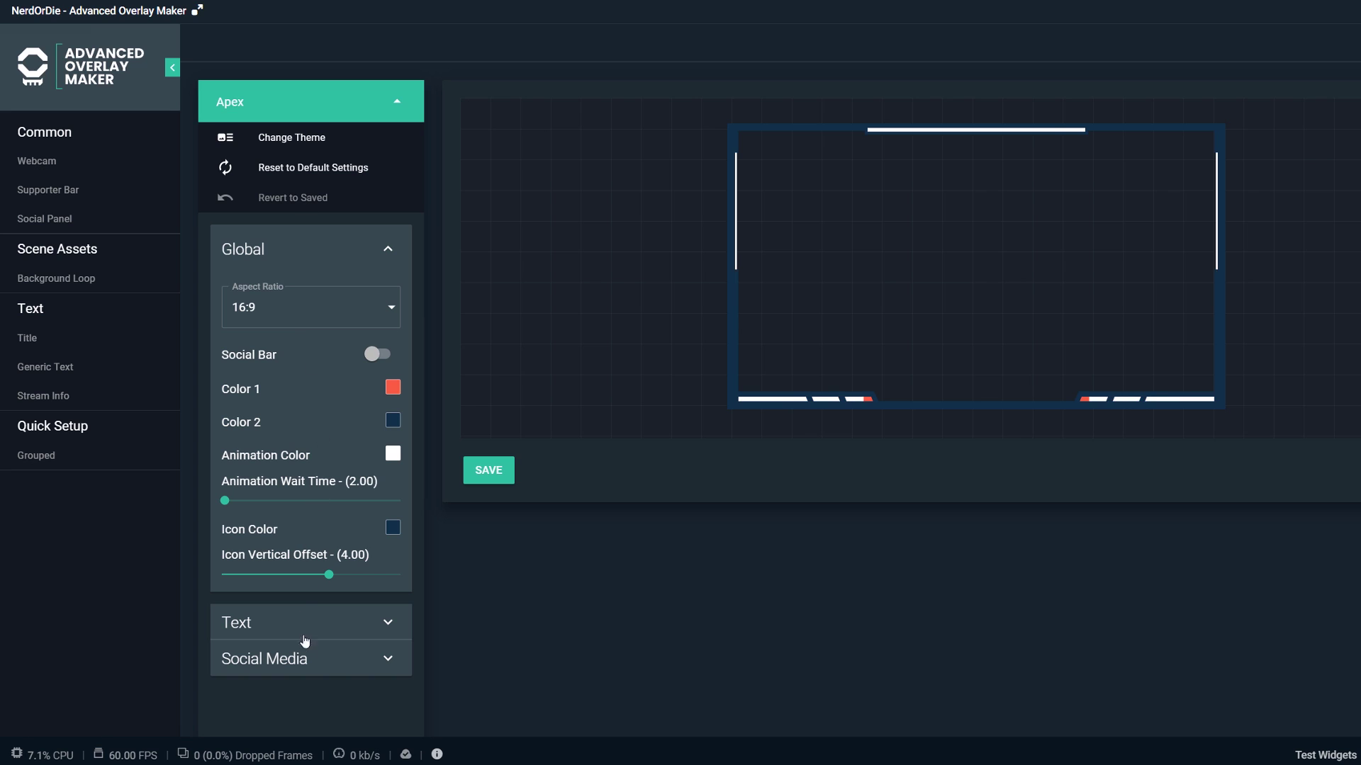
left_click(1005, 238)
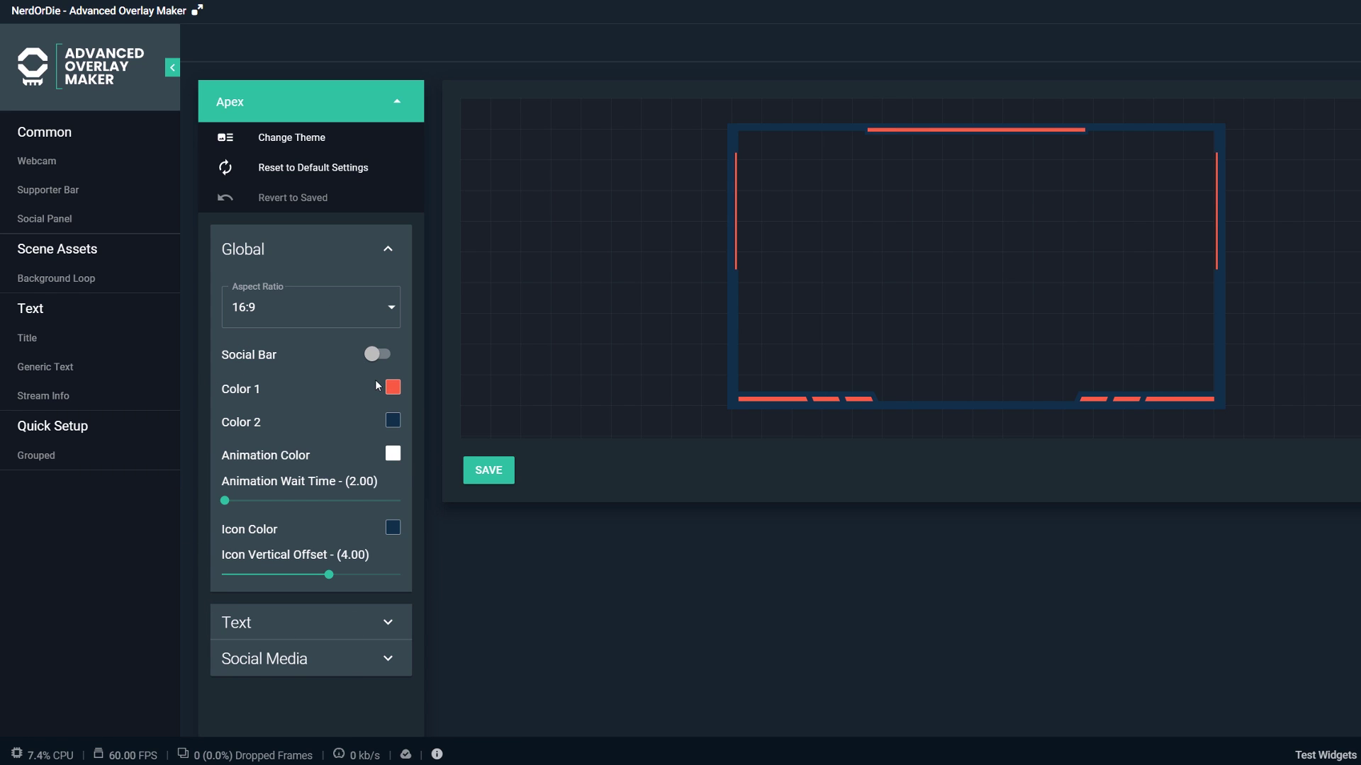
left_click(295, 306)
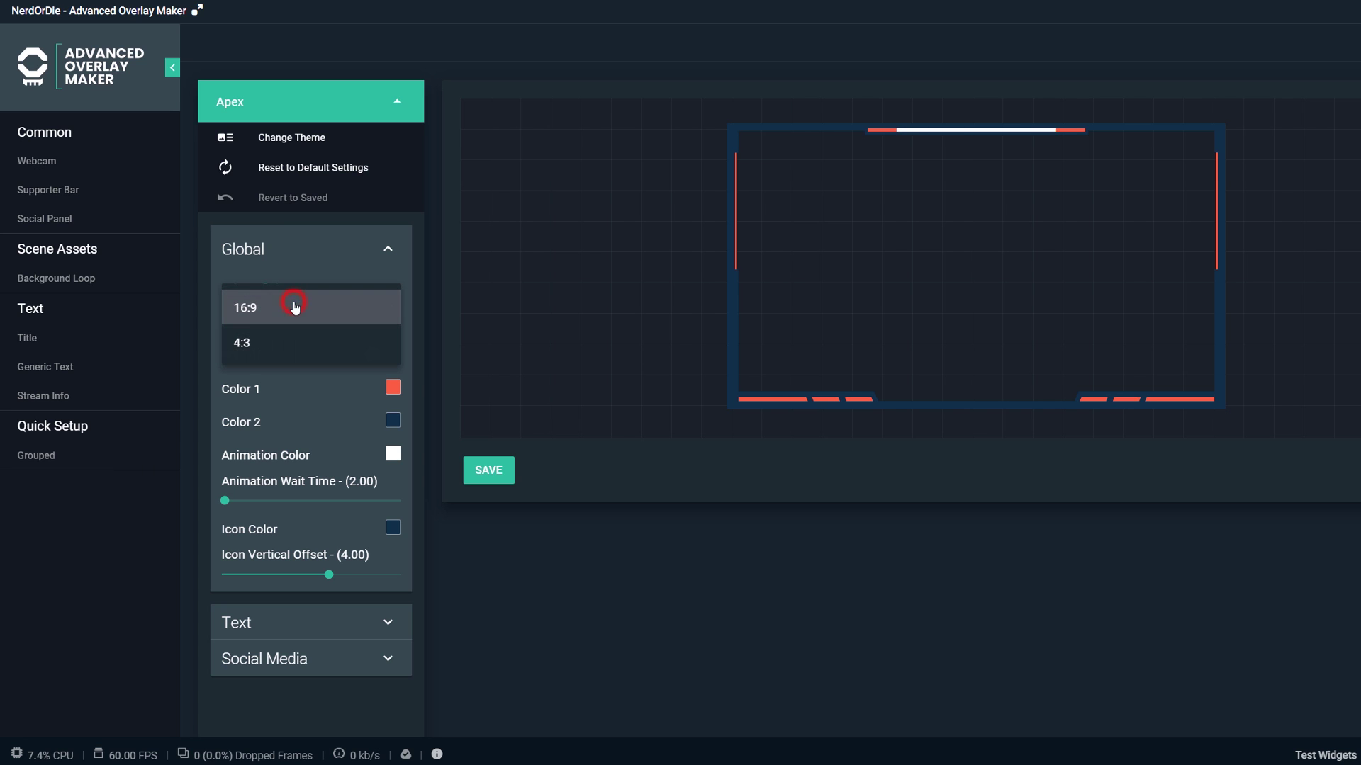
left_click(269, 343)
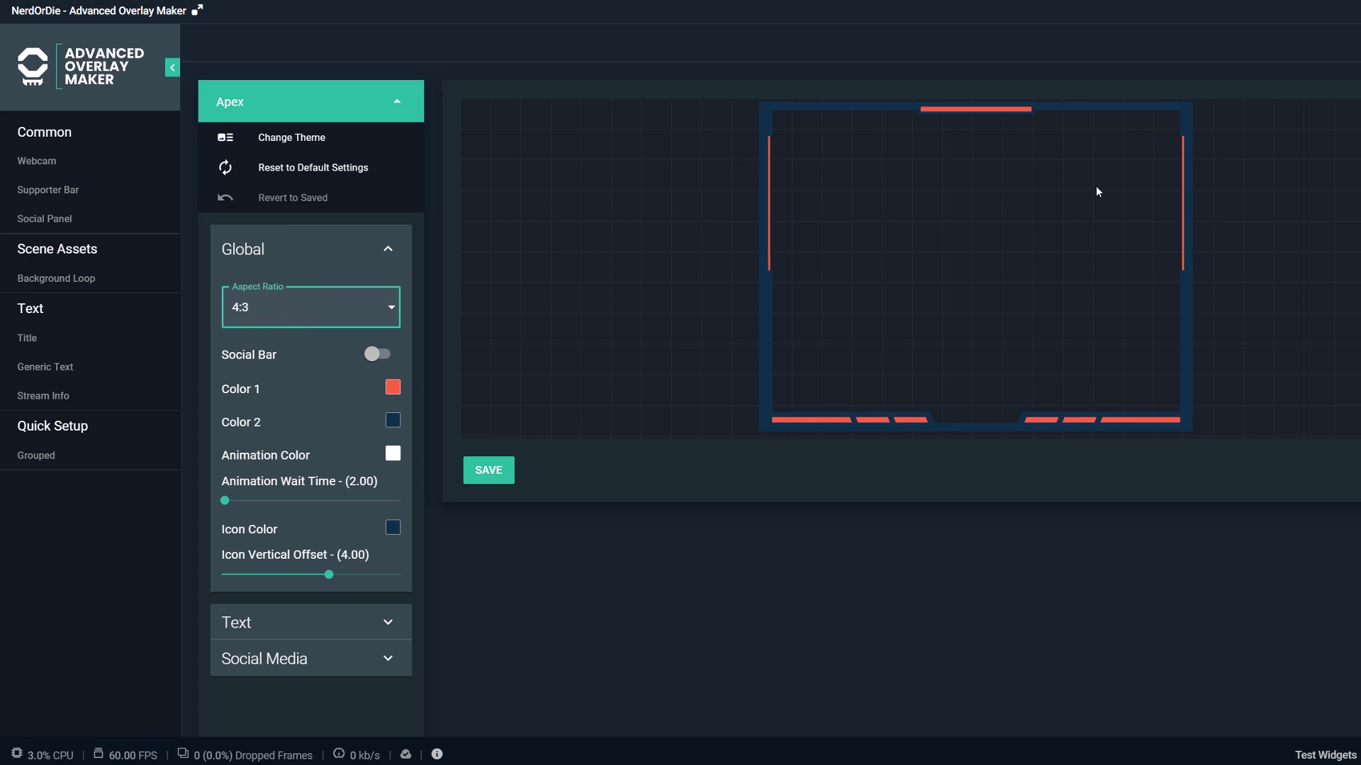
left_click(379, 354)
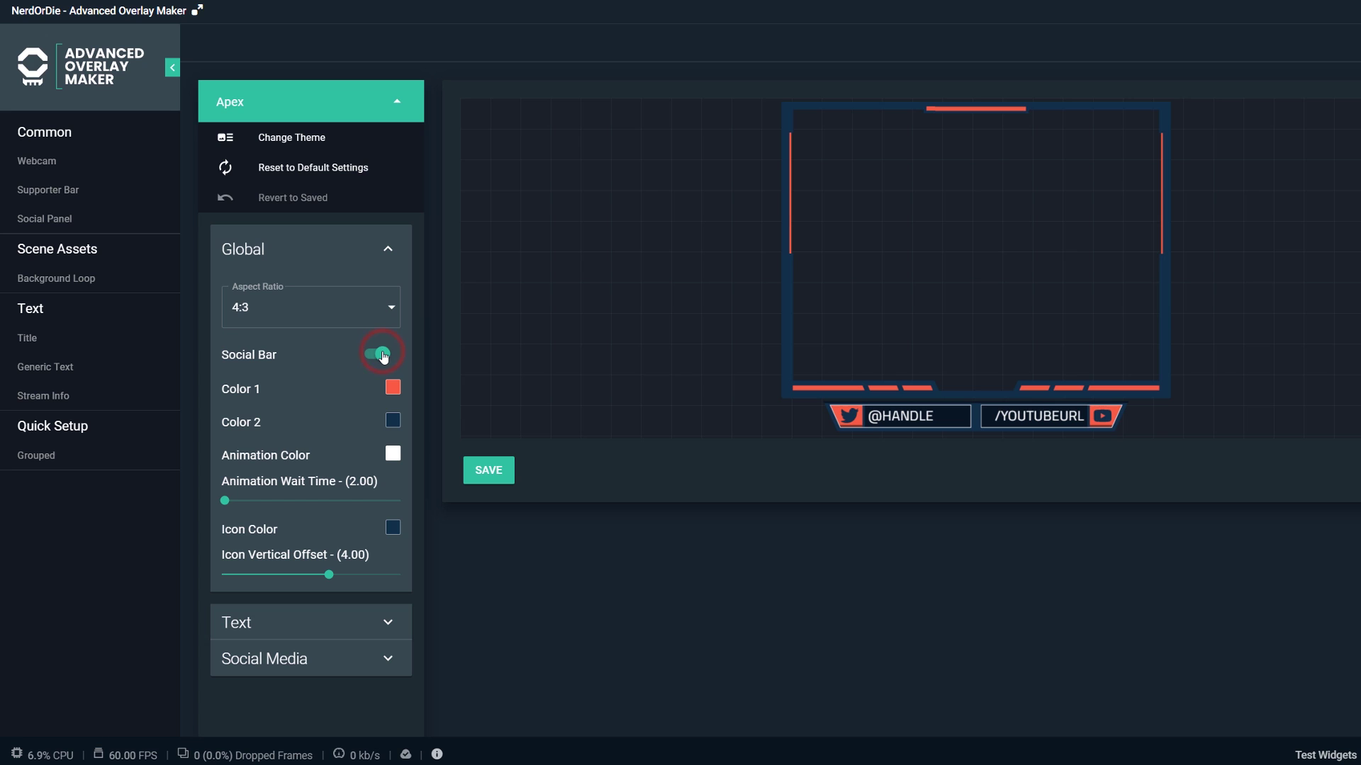
left_click(356, 305)
left_click(304, 277)
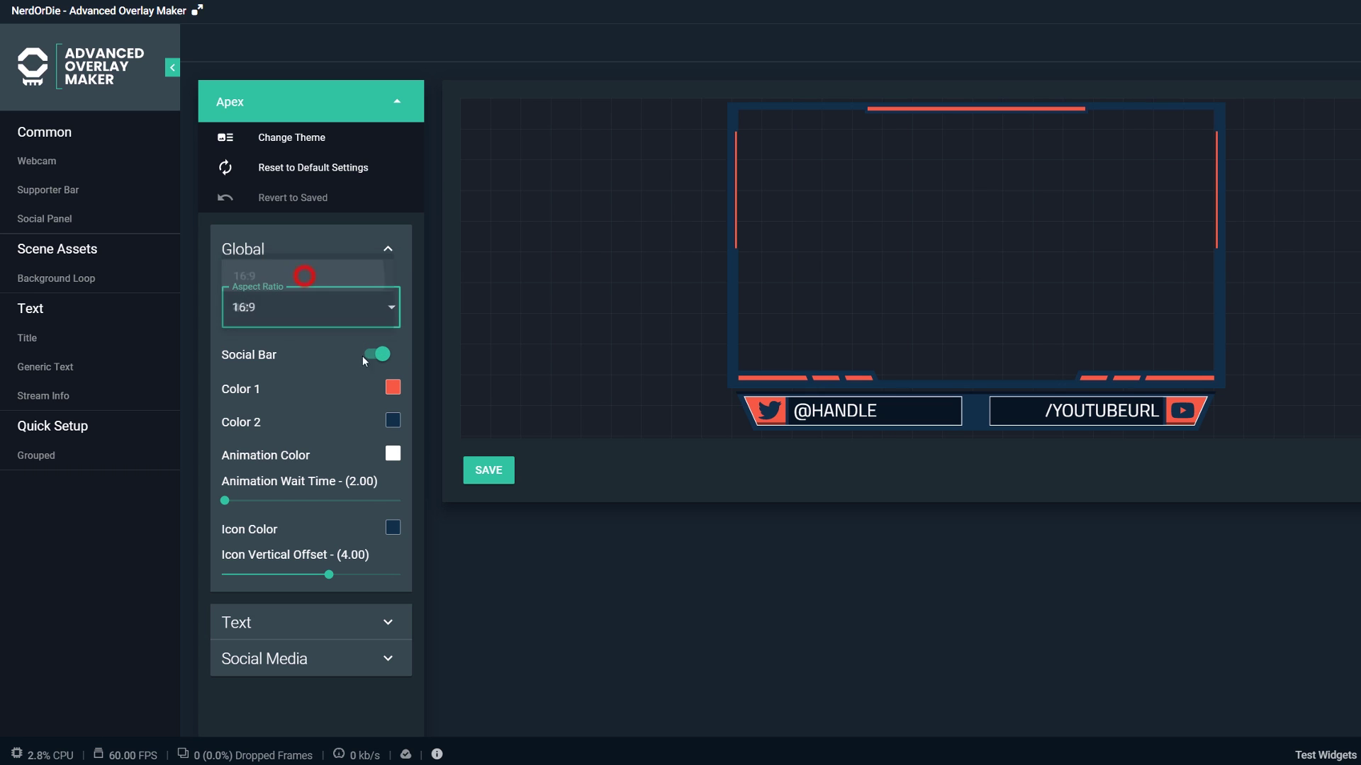
Set Color 2 to near-black 141414, animation wait time to 10, and icons to grey
left_click(392, 421)
left_click_drag(423, 510, 395, 545)
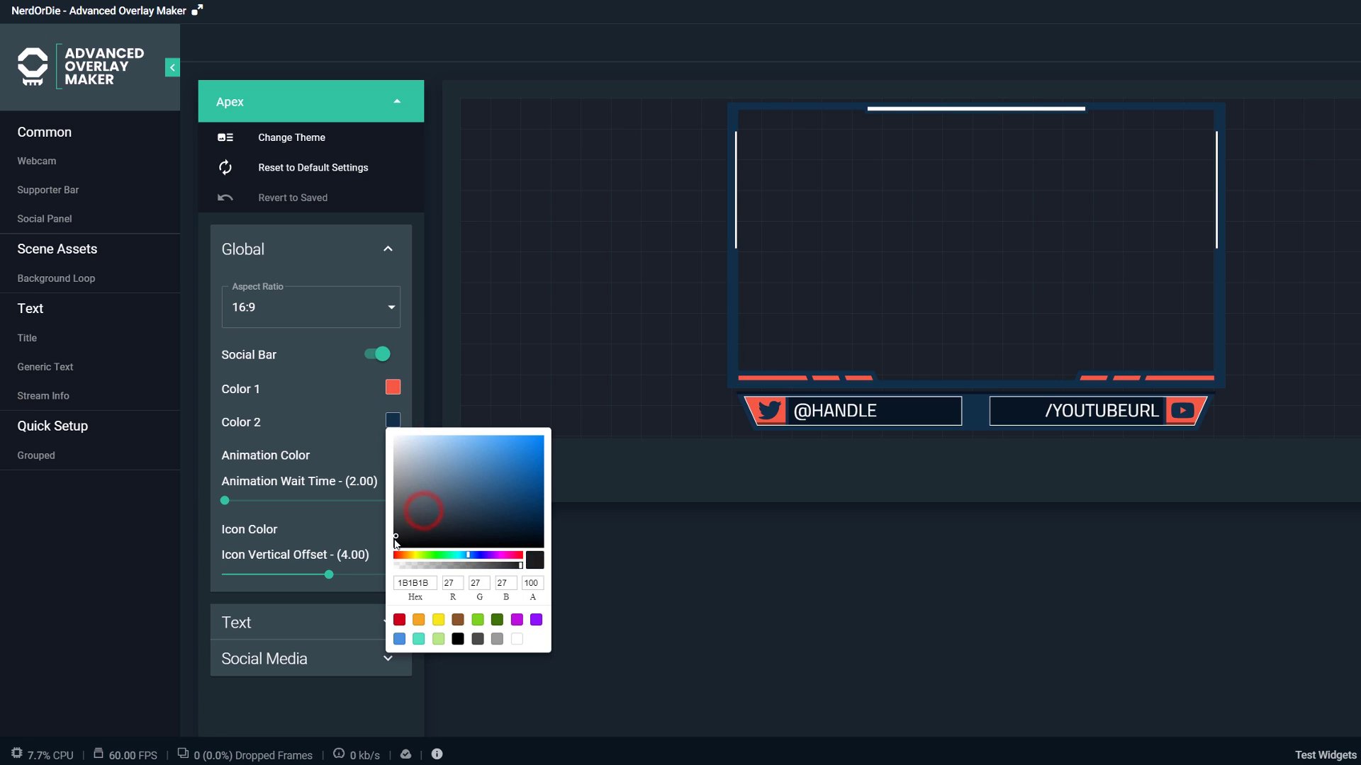
left_click(580, 575)
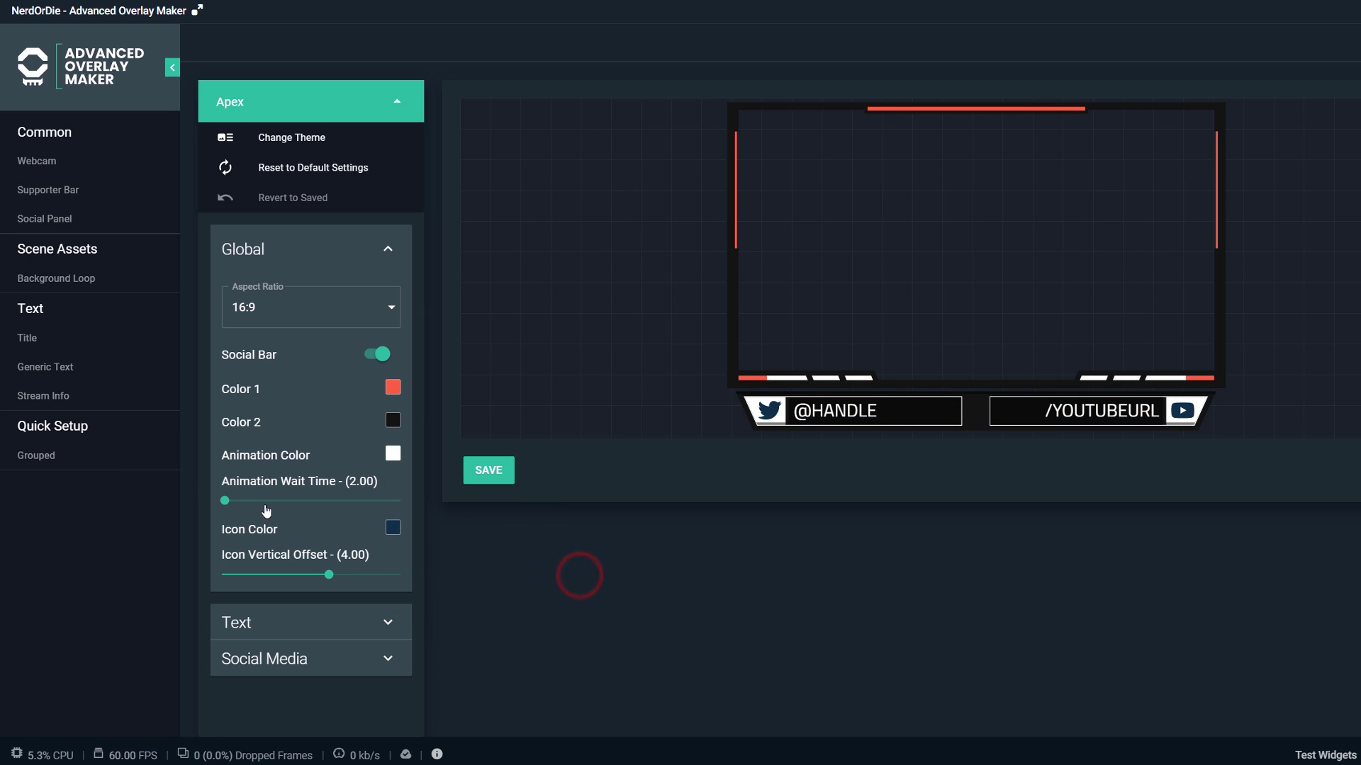
left_click_drag(225, 500, 255, 510)
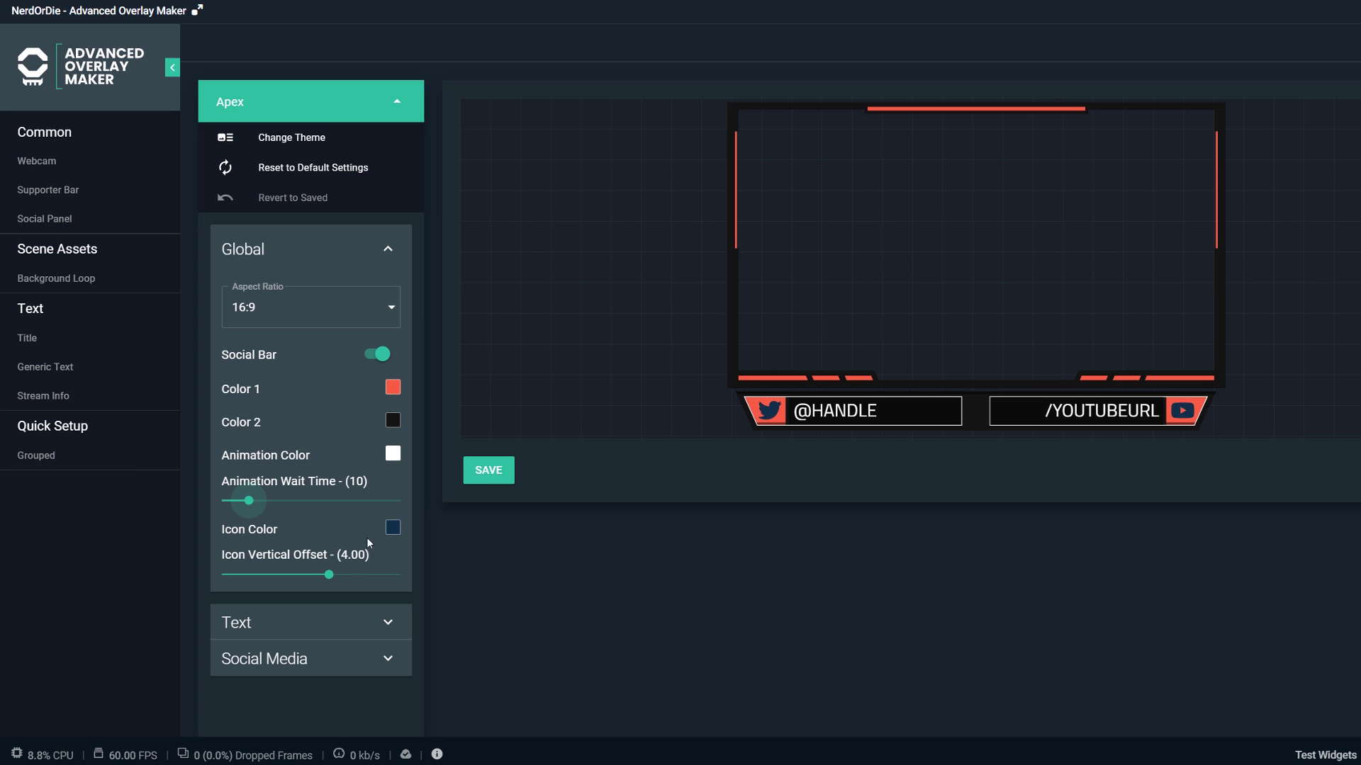
left_click(392, 528)
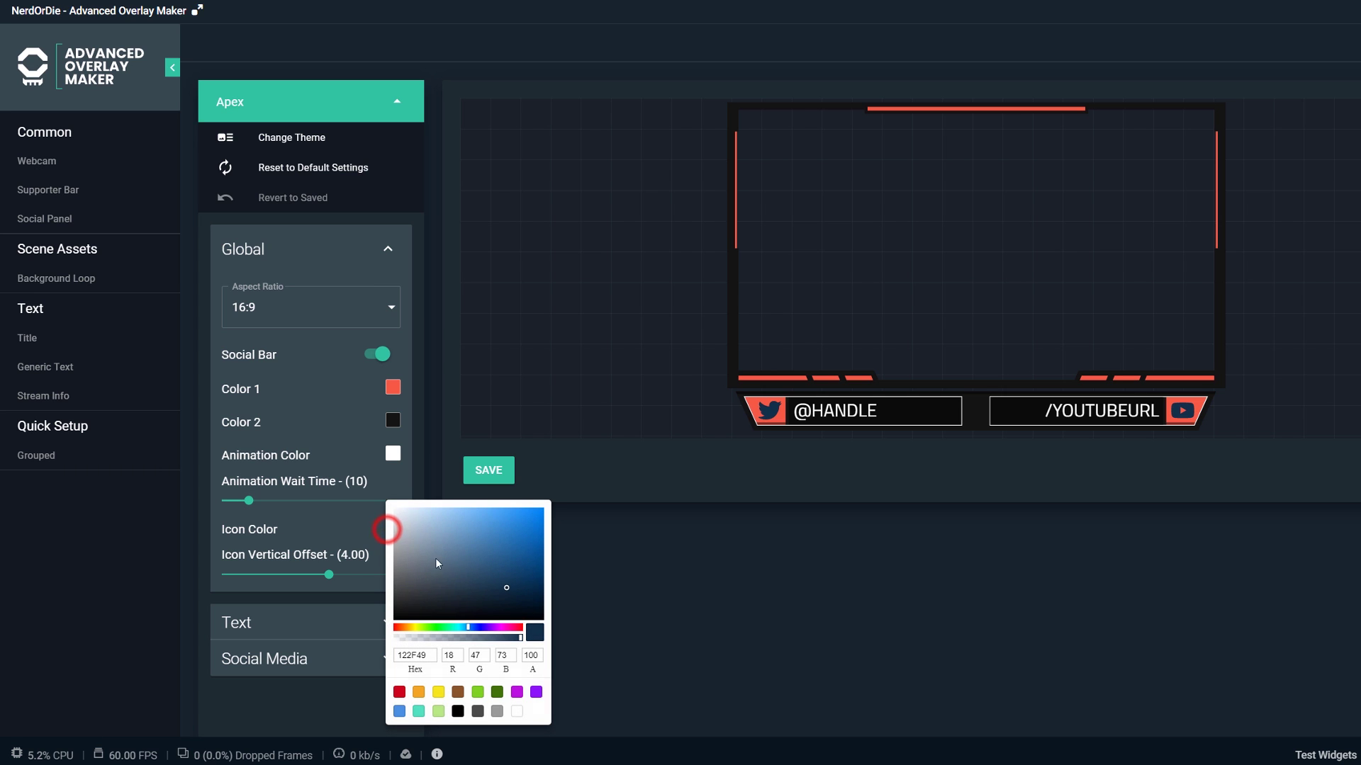
left_click(477, 711)
left_click(663, 613)
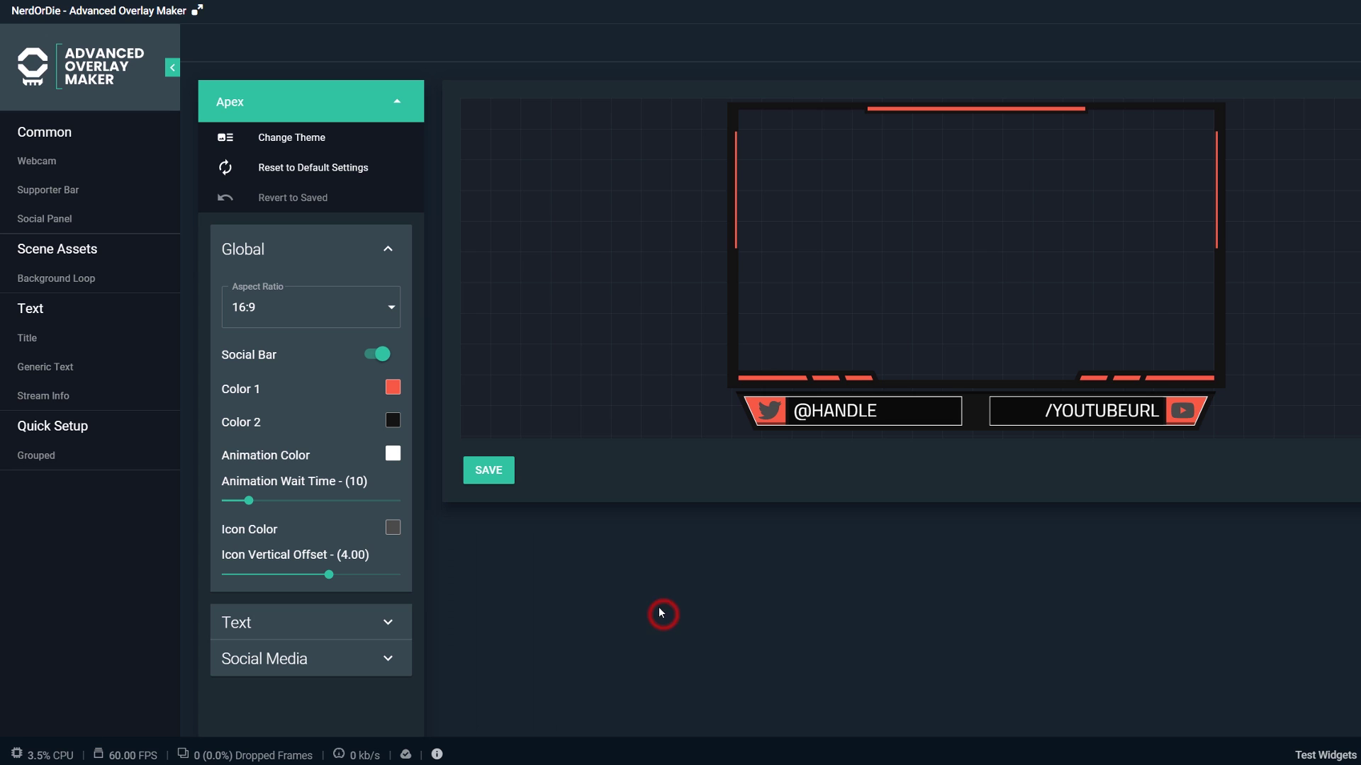
Keep the social-bar text colour white after trying red, and set its vertical offset to -2
left_click(386, 625)
scroll(340, 627, "down", 3)
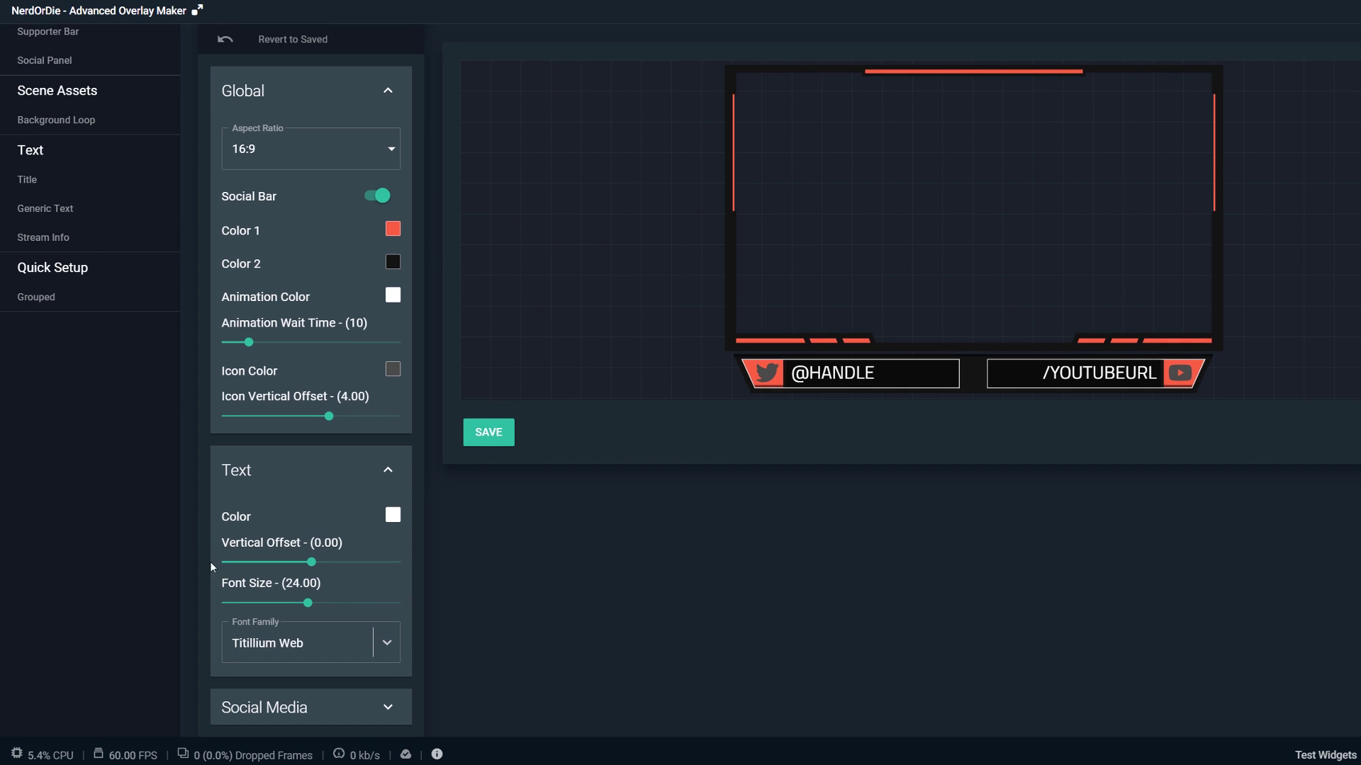
left_click(391, 516)
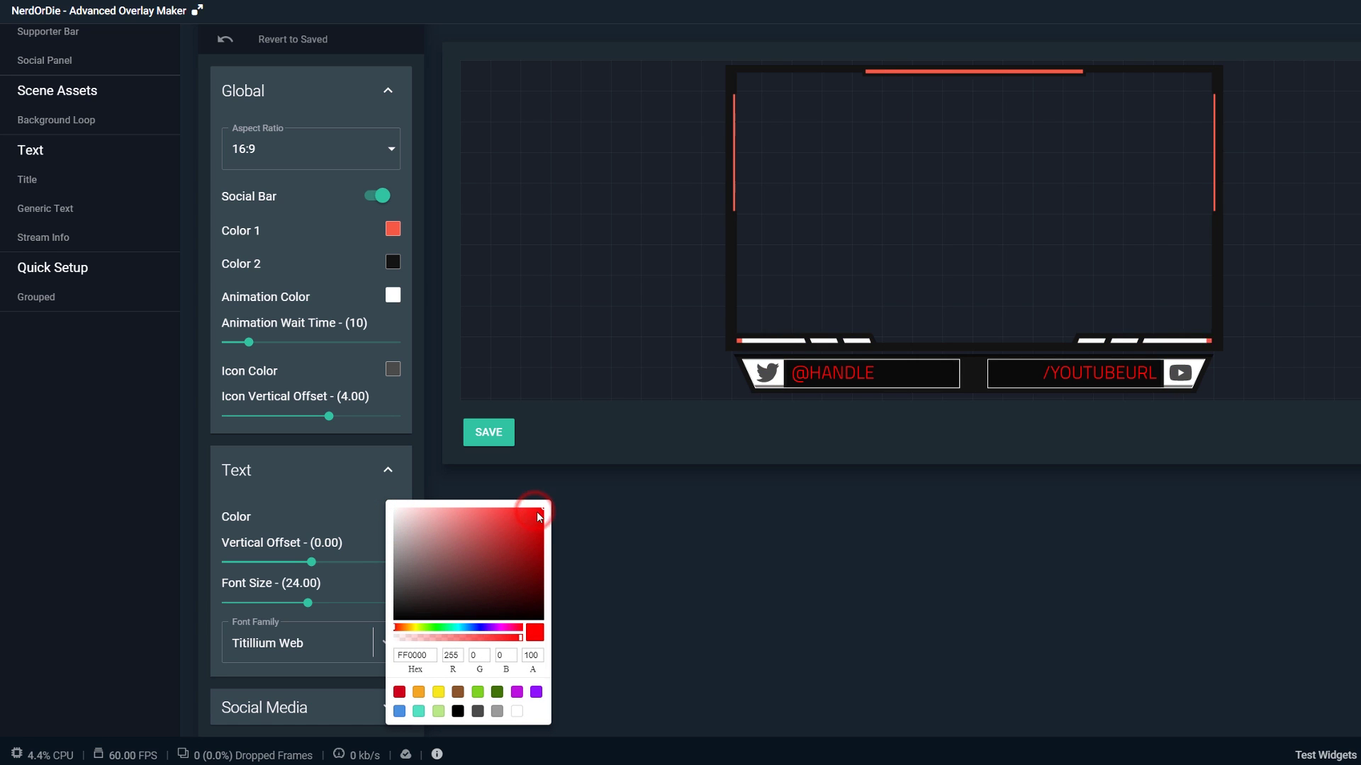
left_click(405, 513)
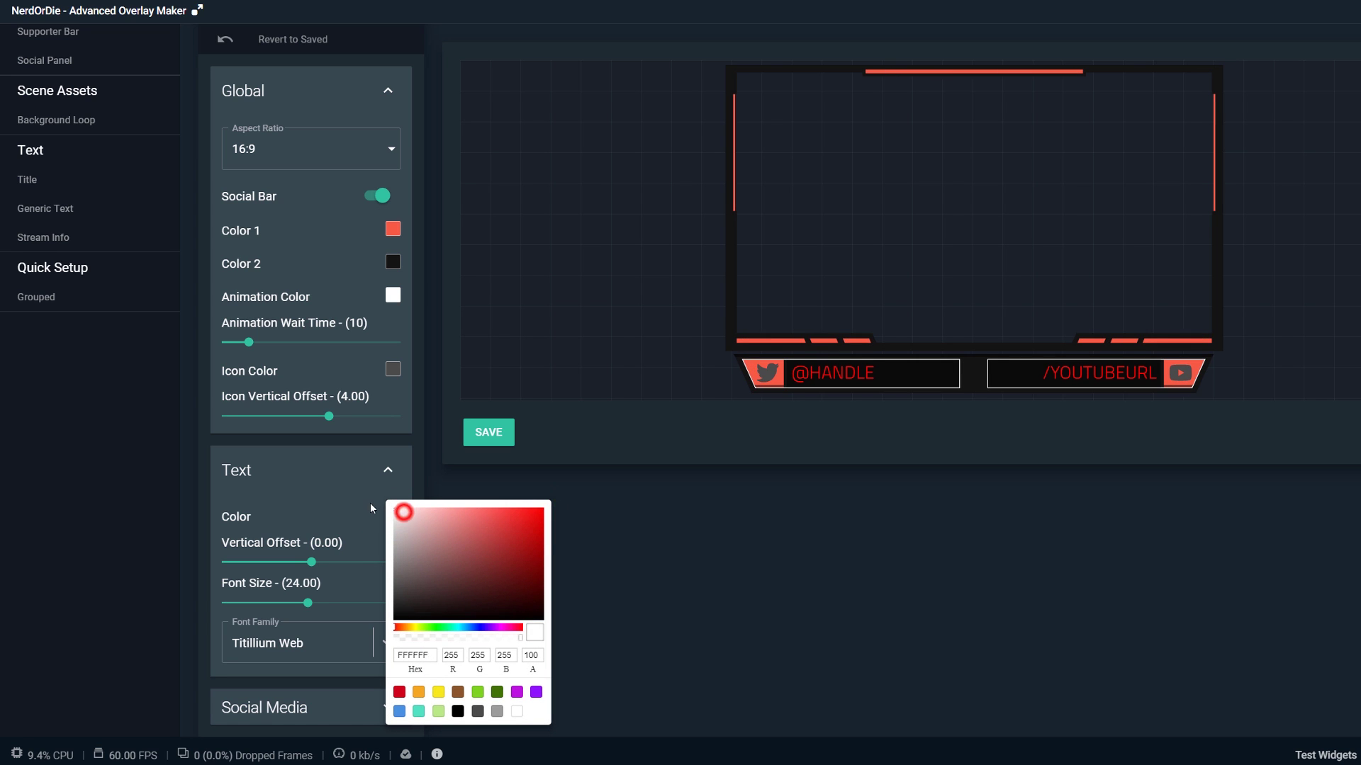
left_click(649, 517)
left_click_drag(314, 563, 316, 562)
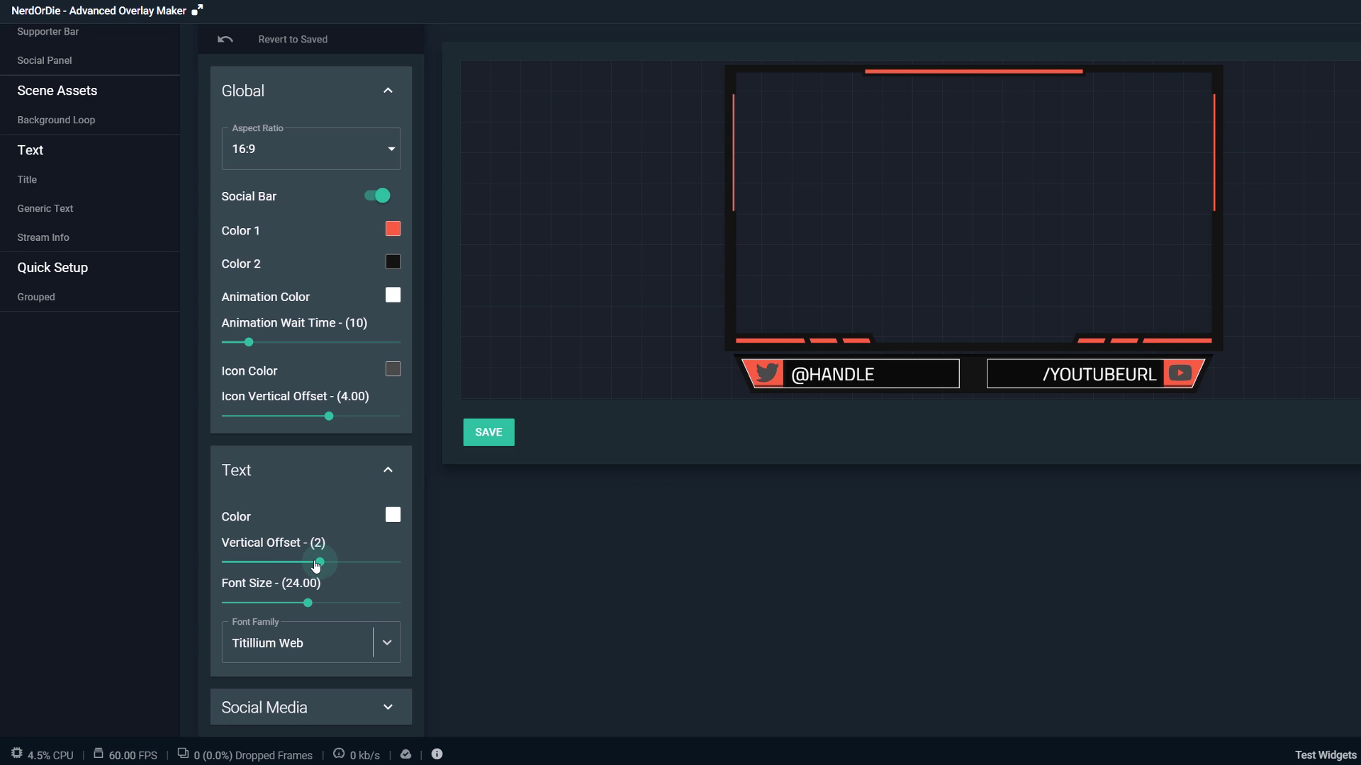
left_click(389, 468)
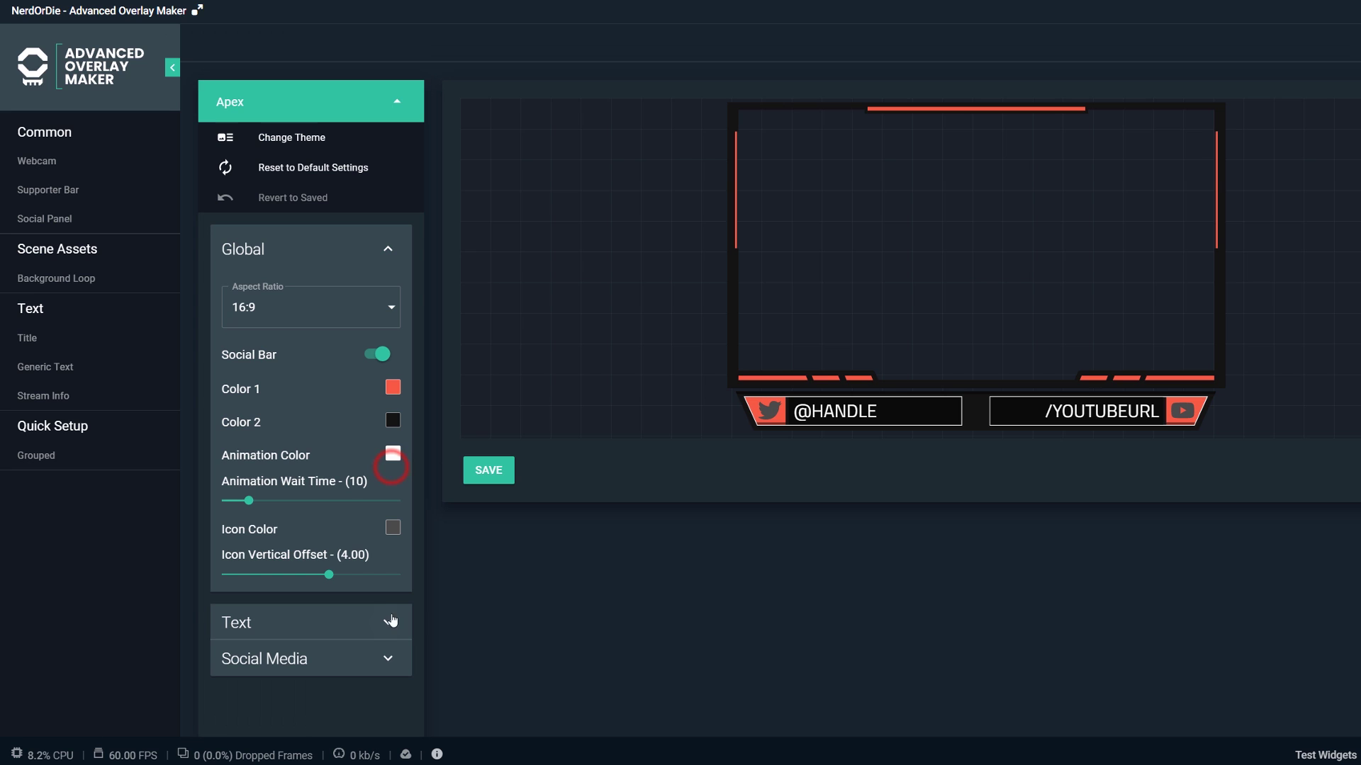
Change the left social icon from Twitter to YouTube
left_click(389, 659)
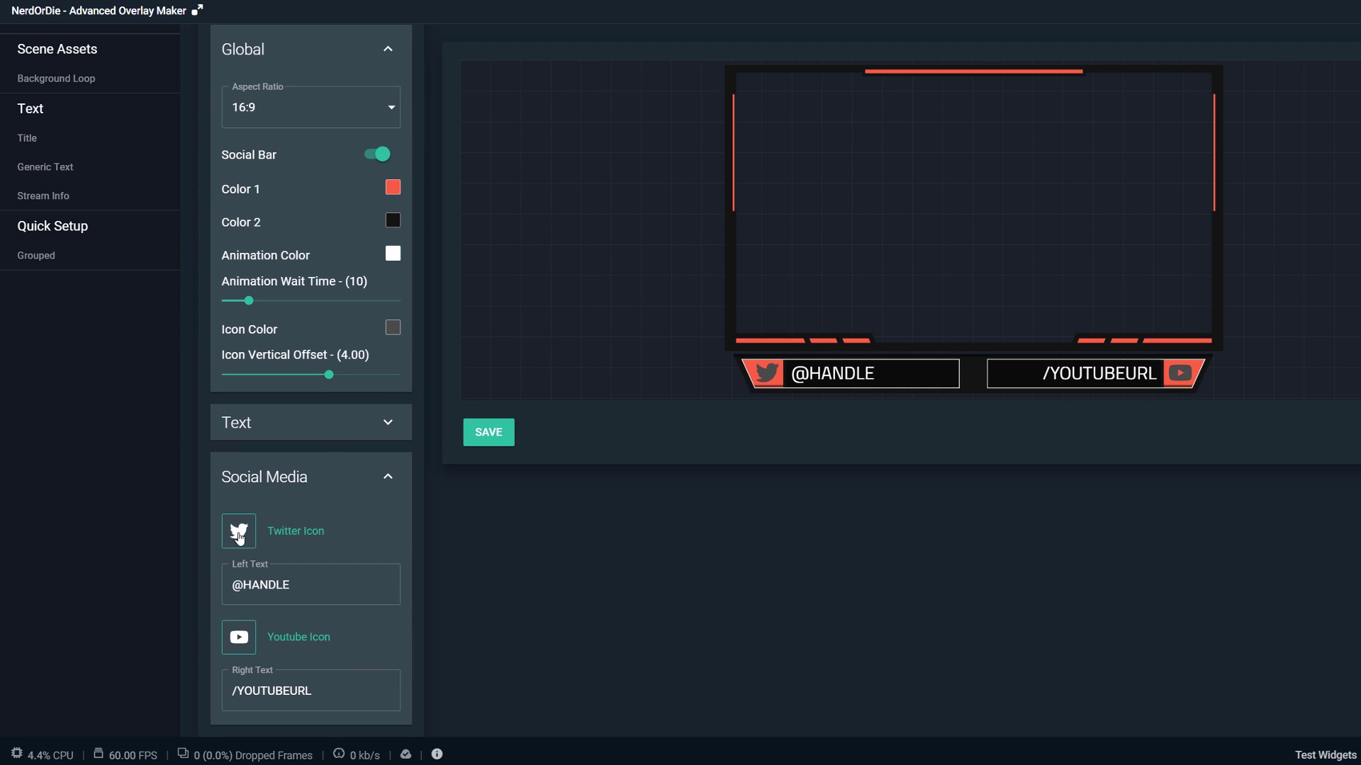
left_click(239, 534)
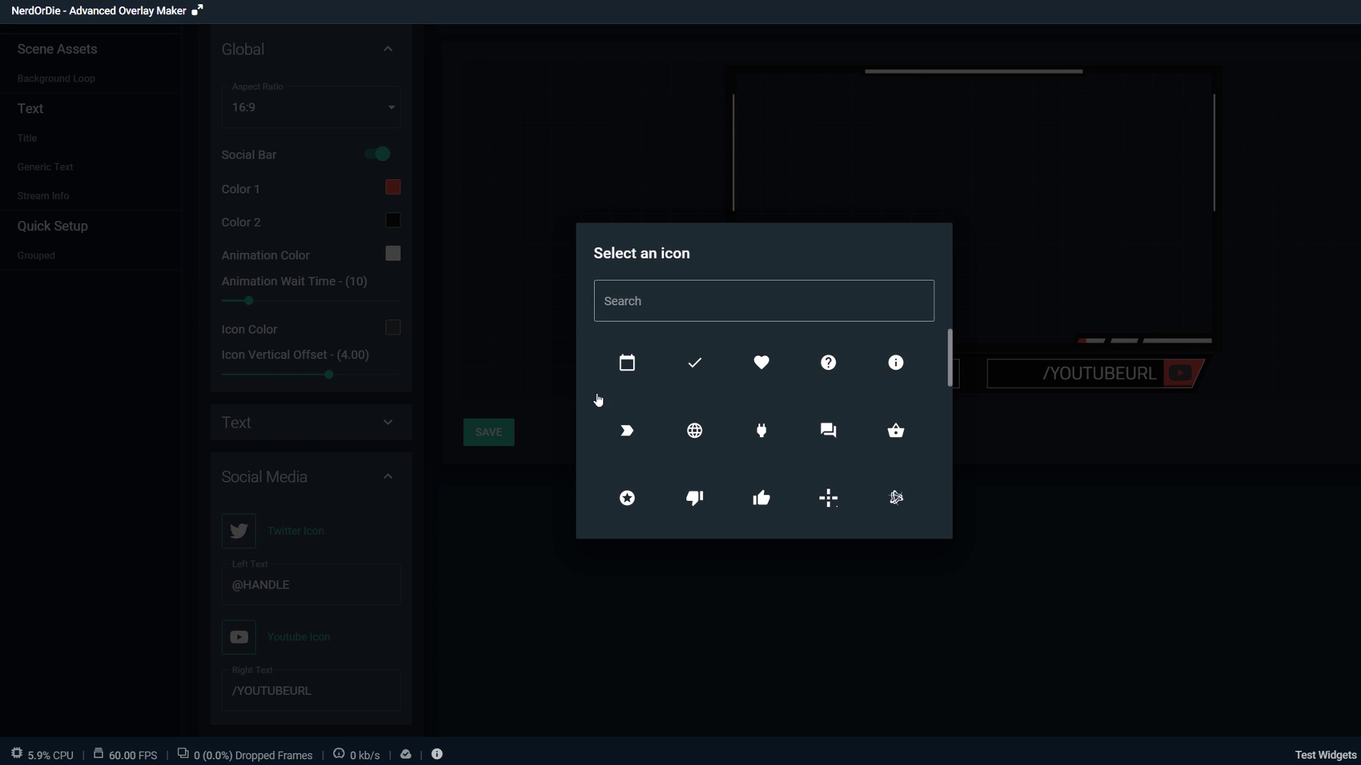
left_click(694, 309)
type("disc")
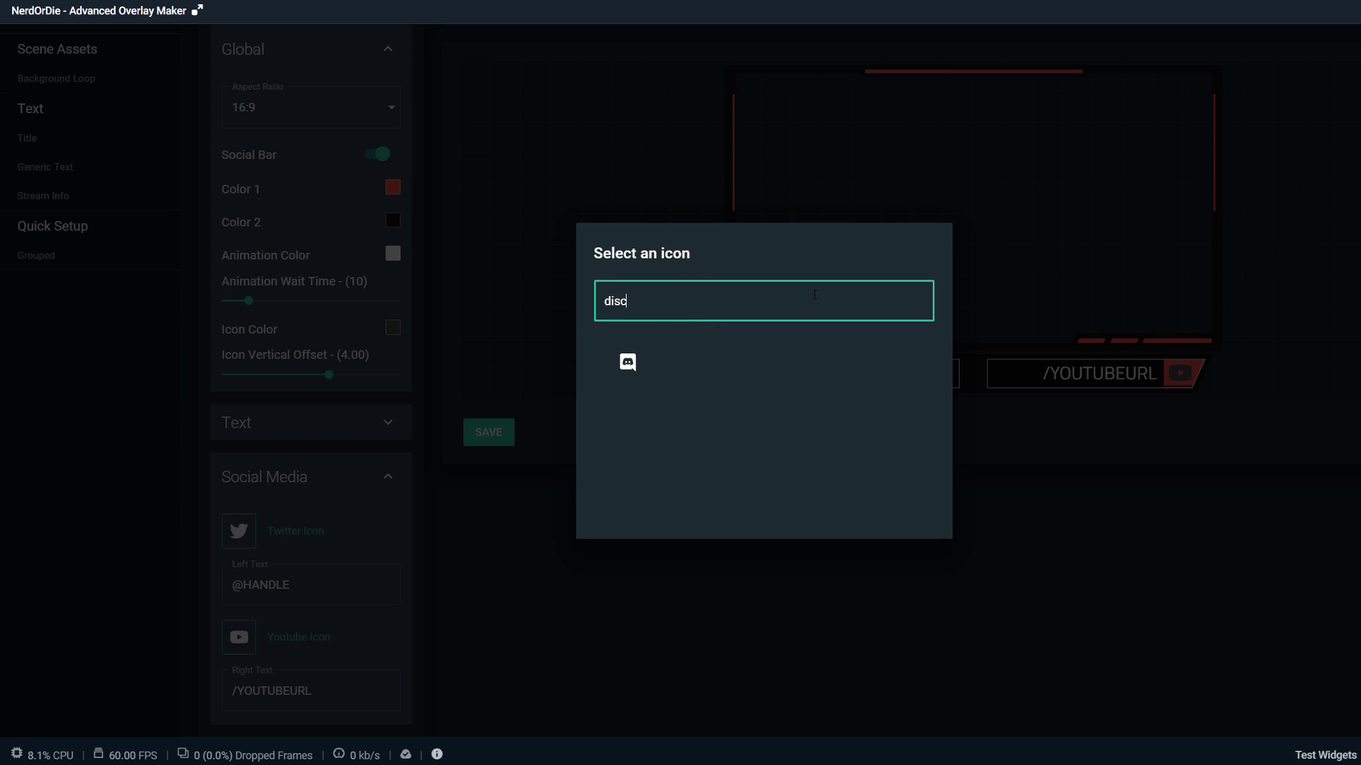
key("BackSpace")
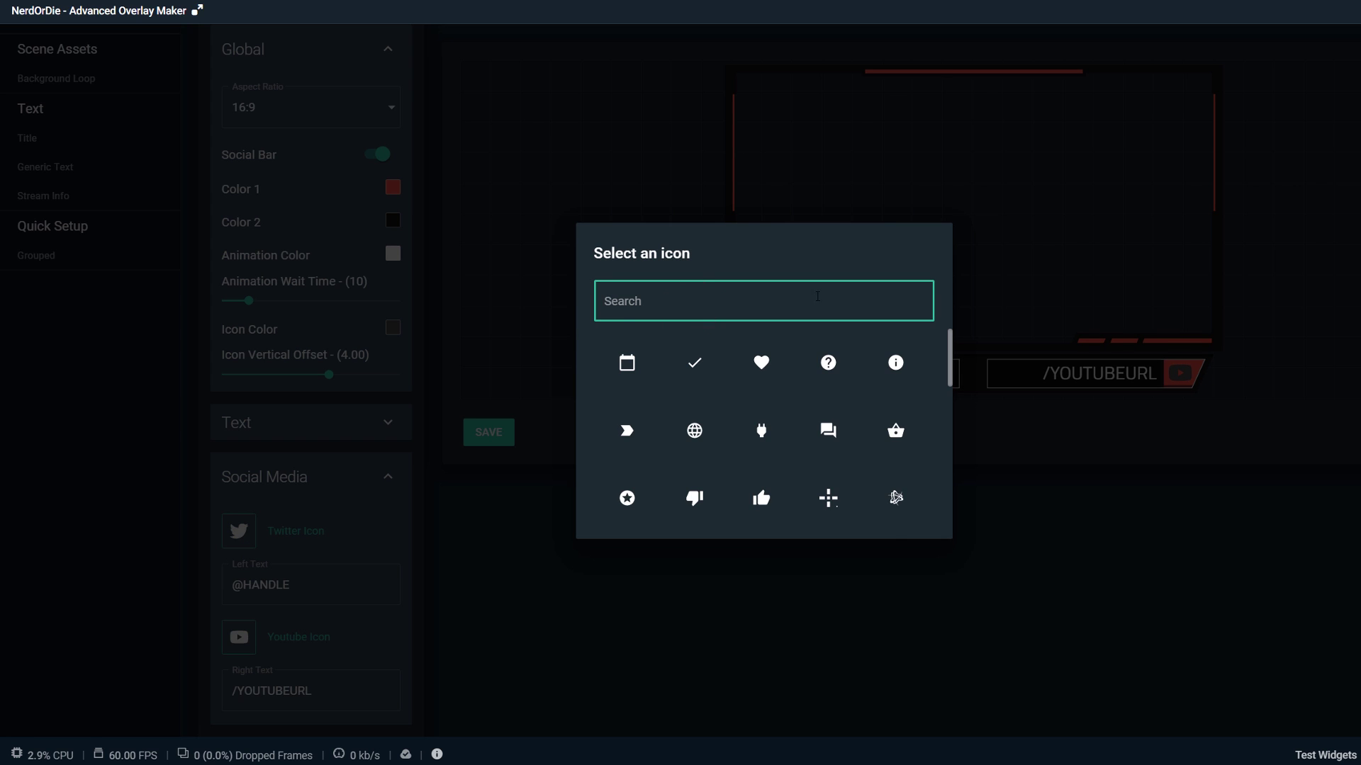
scroll(809, 414, "down", 1)
scroll(806, 416, "down", 3)
scroll(805, 416, "down", 2)
scroll(814, 426, "down", 1)
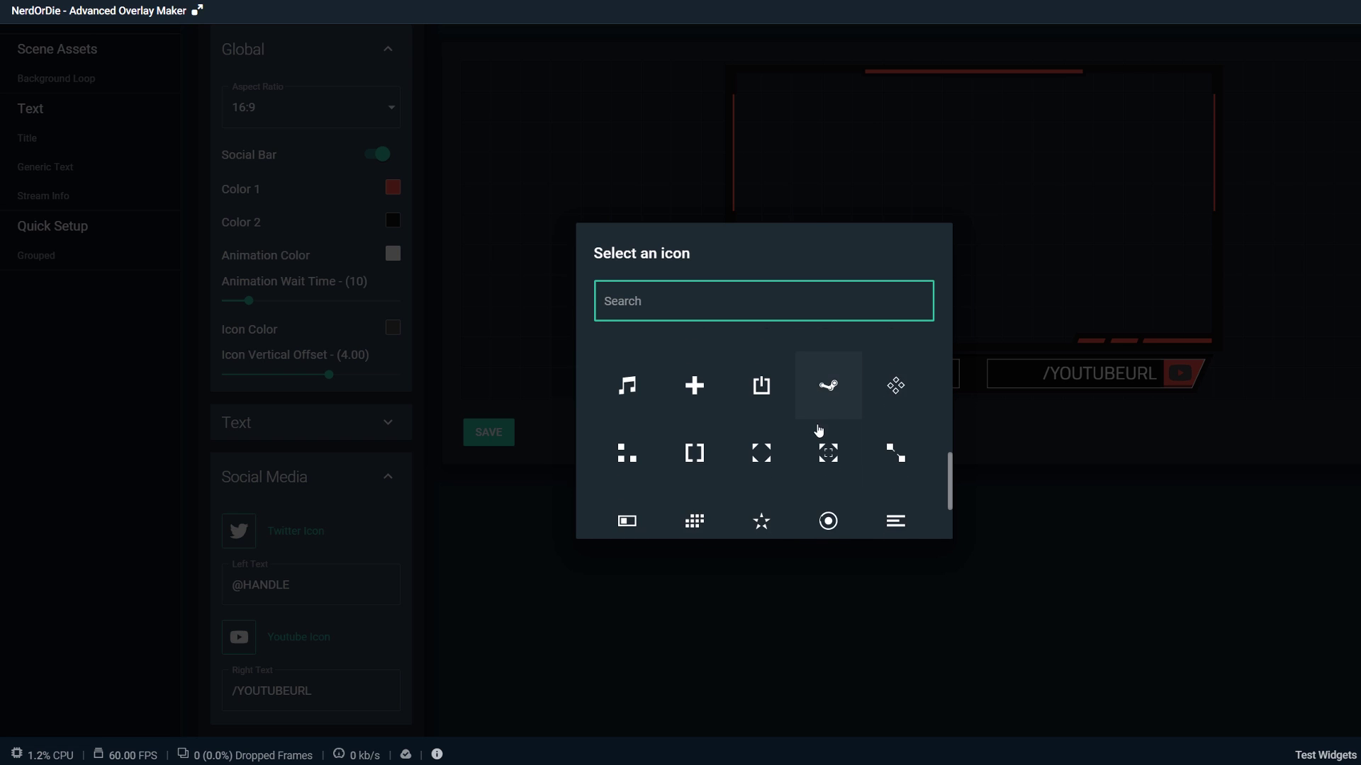
scroll(833, 429, "up", 1)
scroll(889, 389, "up", 1)
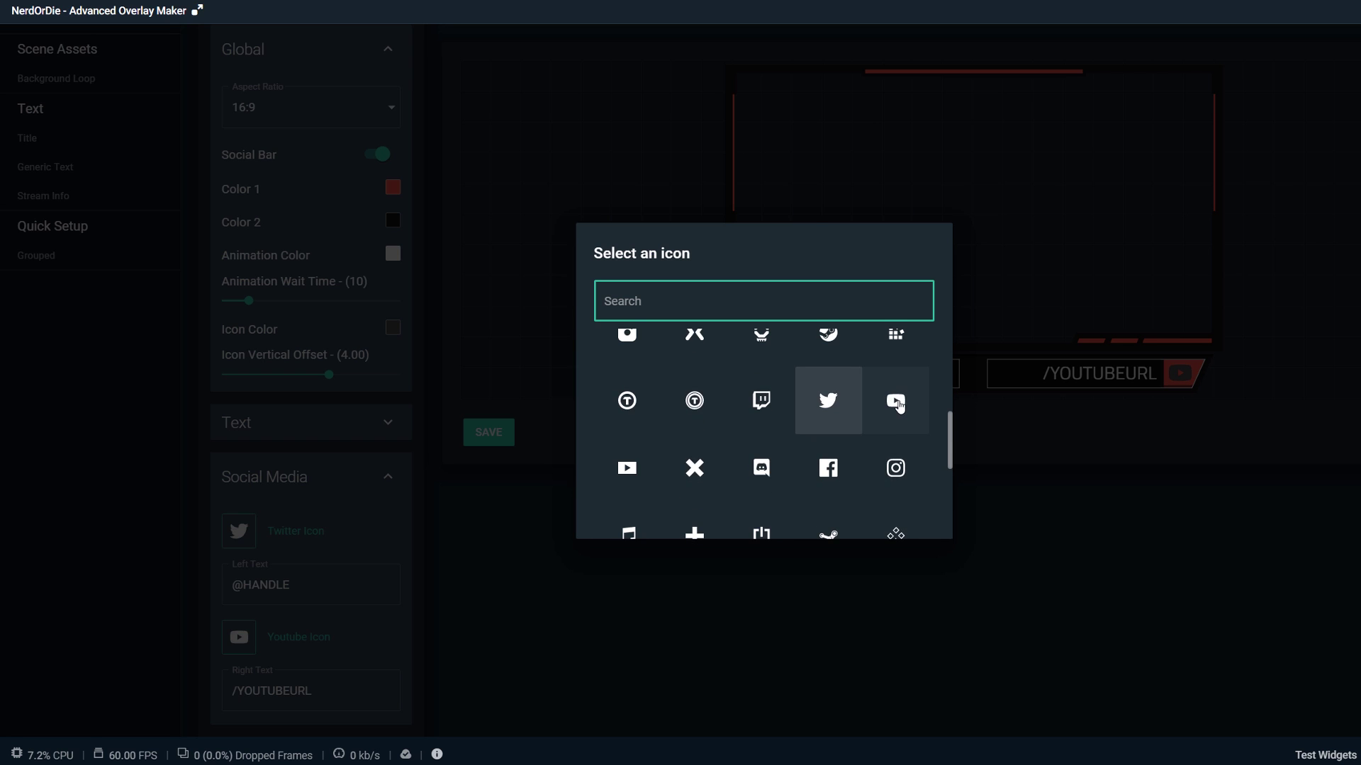
left_click(891, 392)
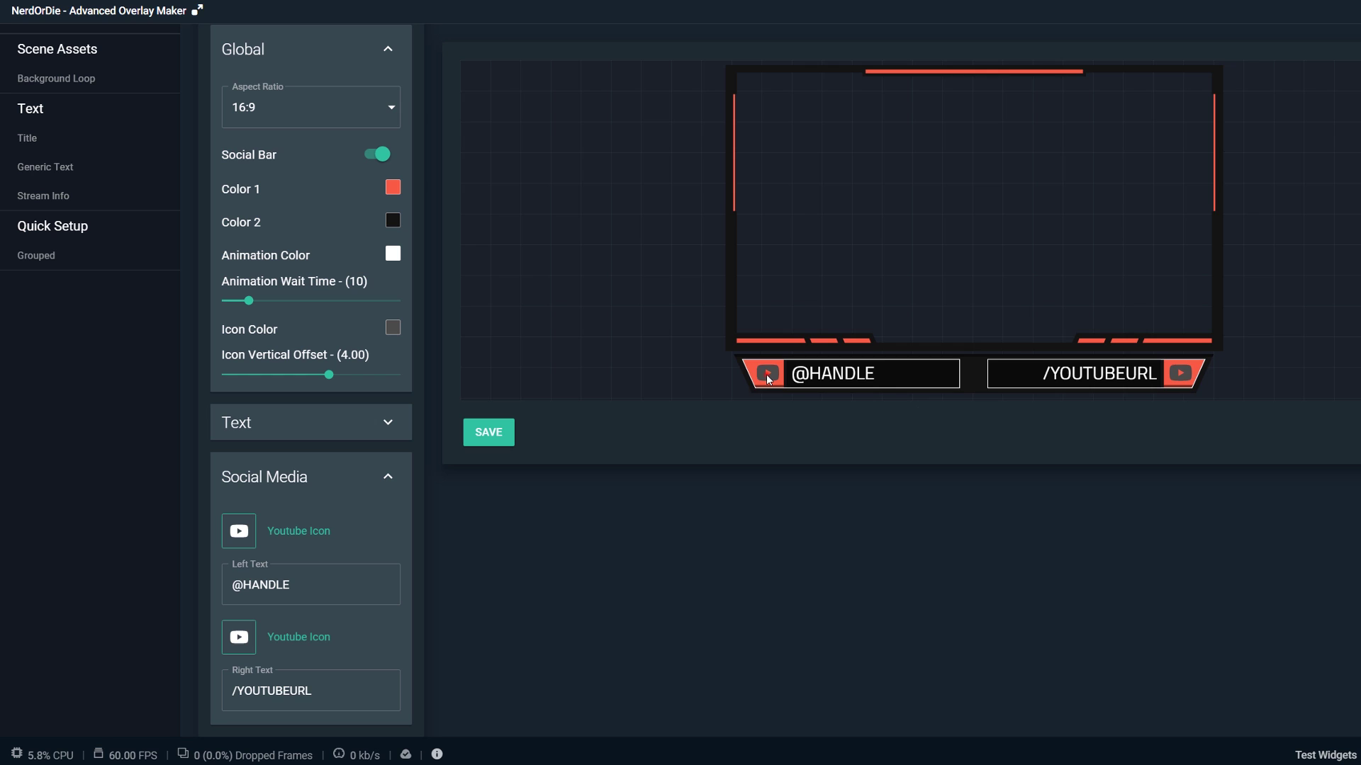
Replace the left social text with '/NerdOrDie' and make the right icon a star
triple_click(312, 584)
type("/Ner")
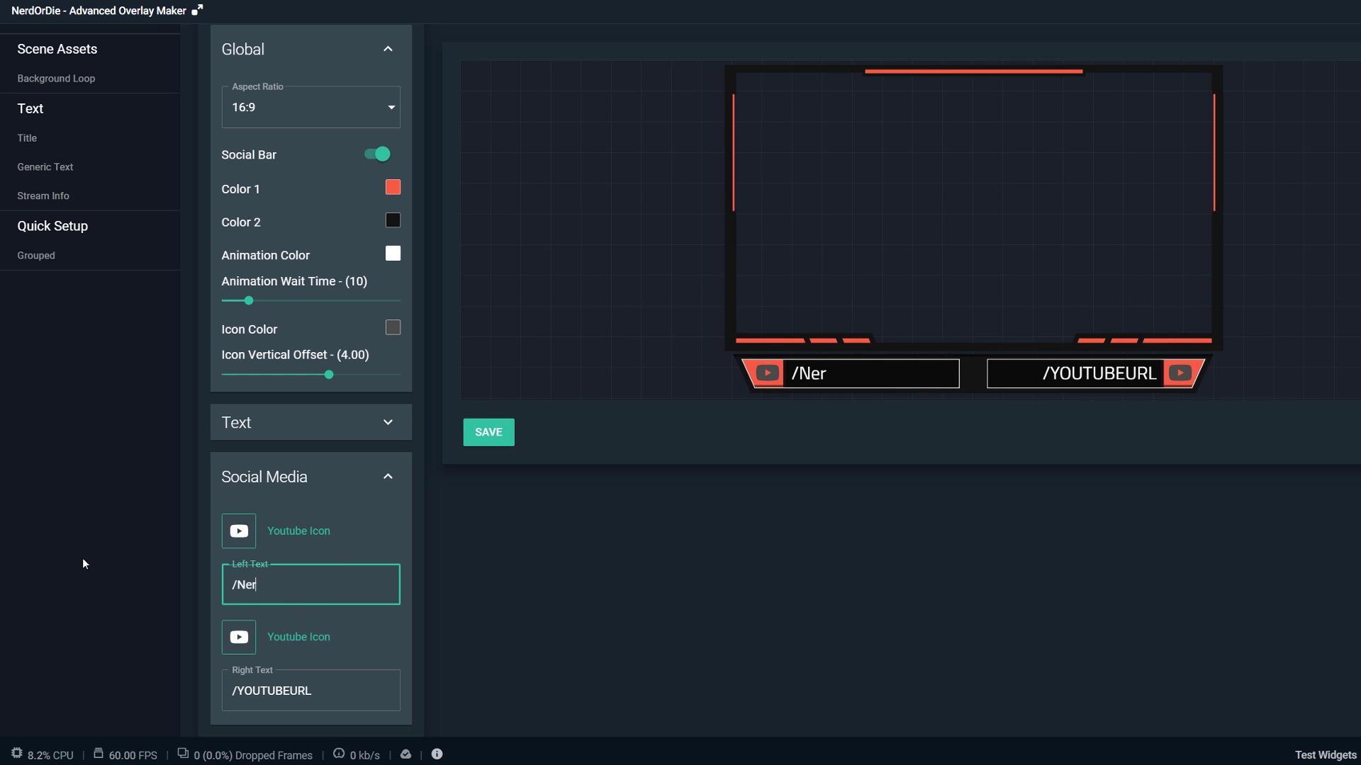
type("dOrDie")
left_click(239, 637)
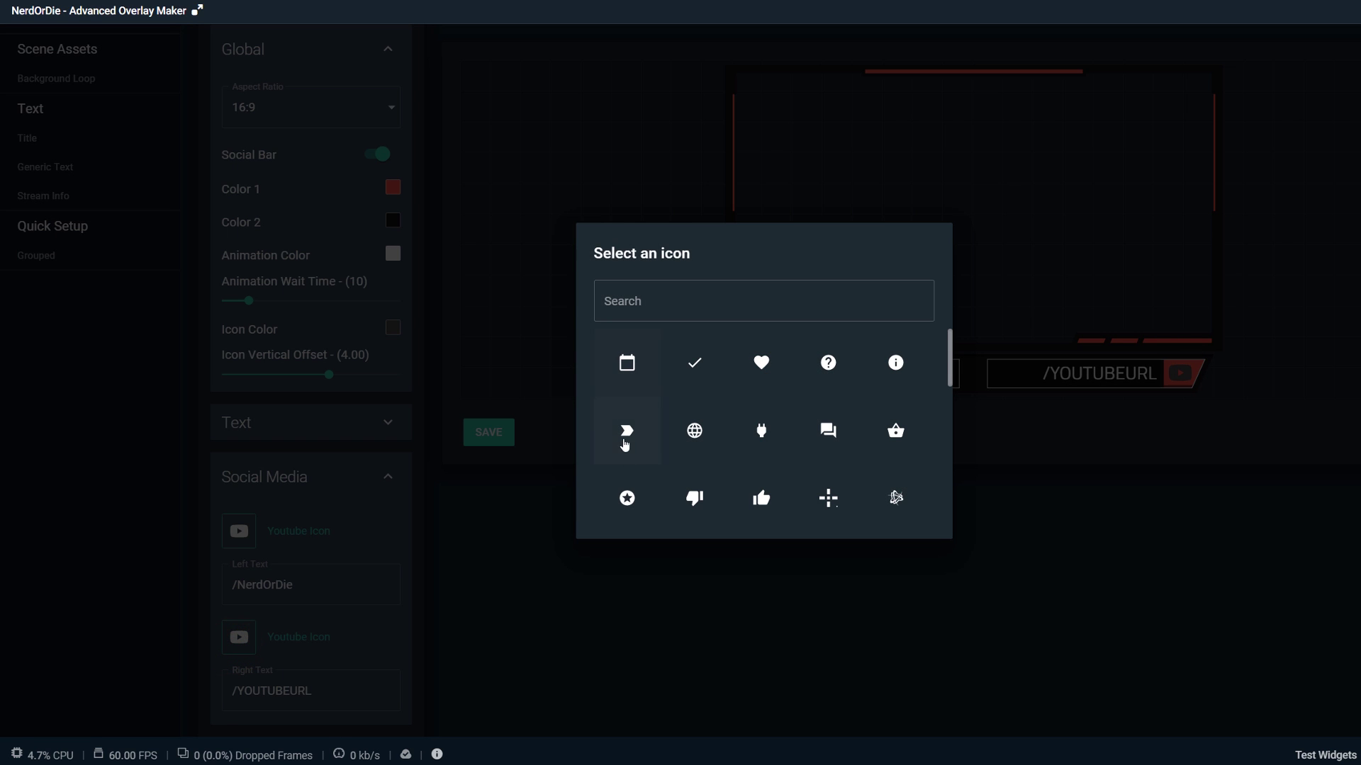
left_click(625, 493)
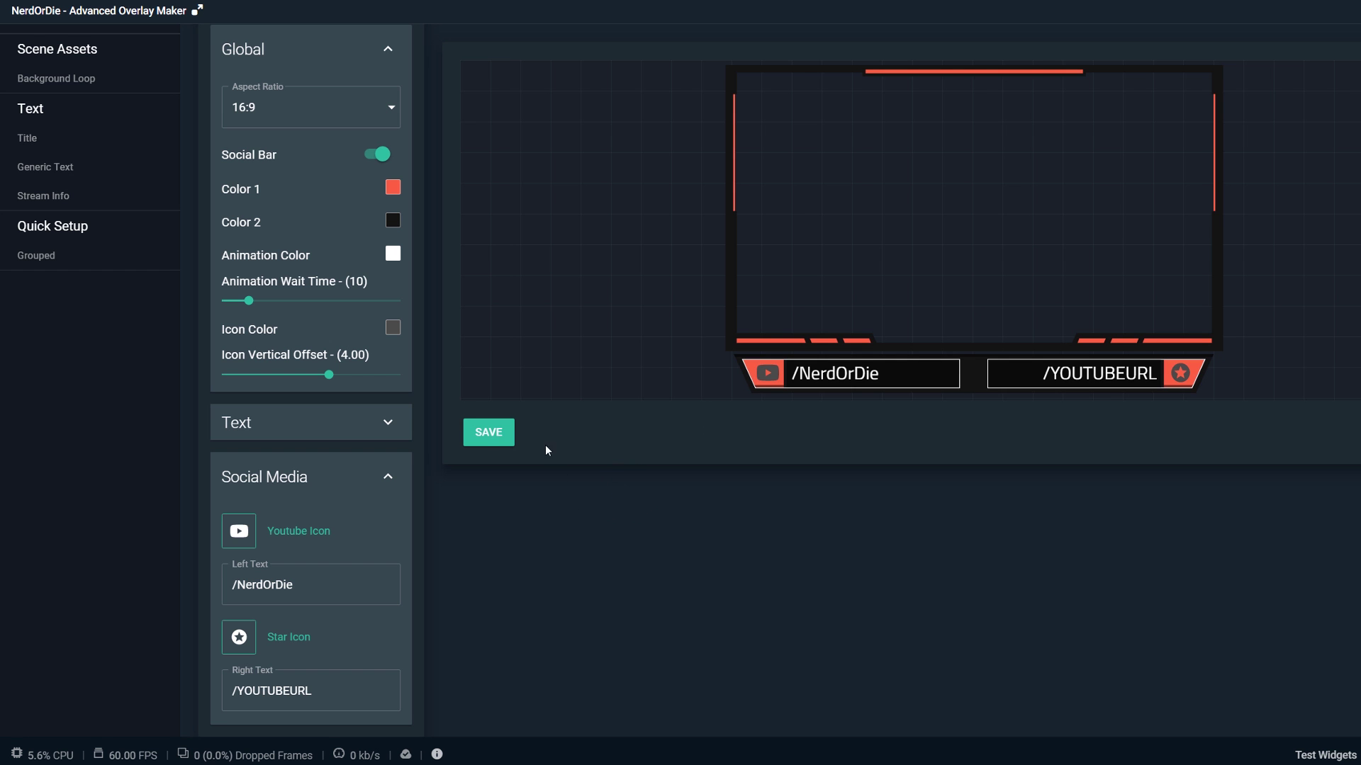
Save the Apex webcam frame overlay as a named widget
left_click(486, 433)
left_click(390, 272)
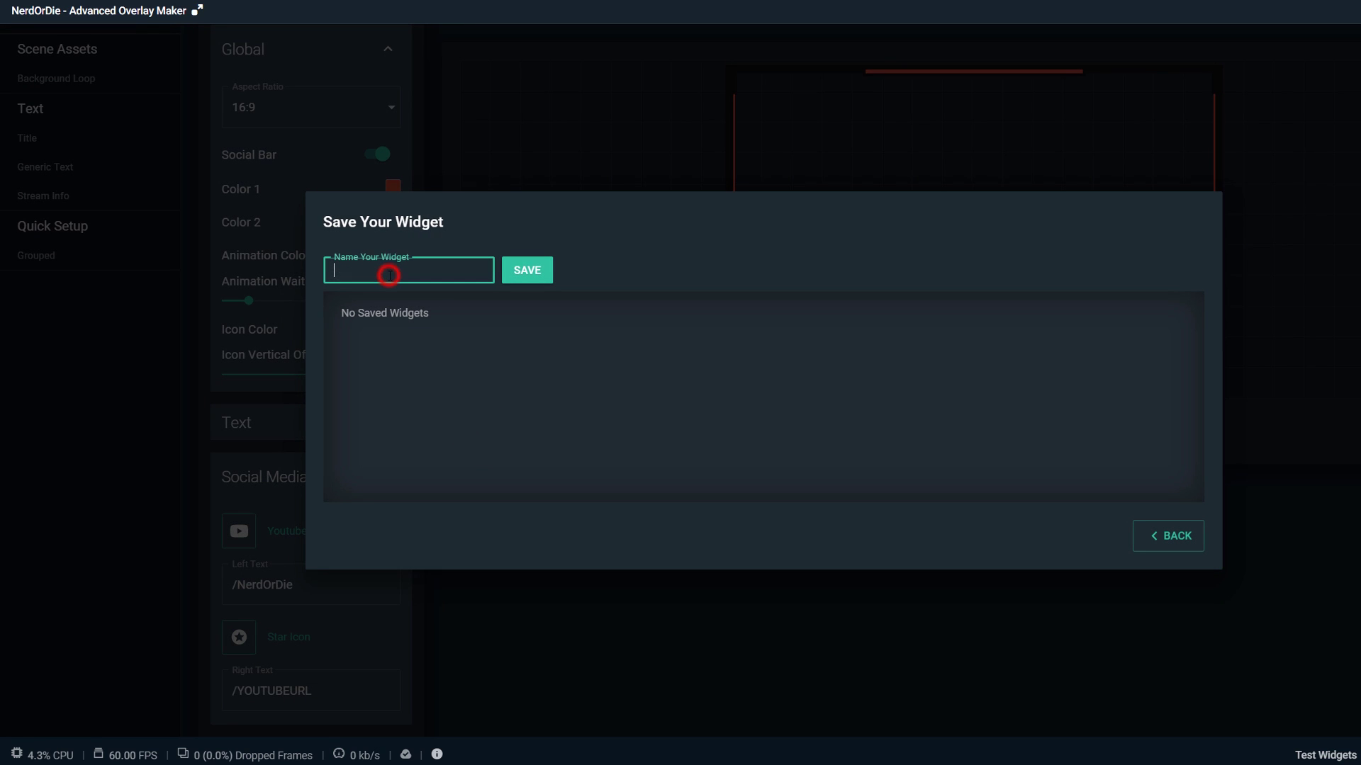
type("Webcam F")
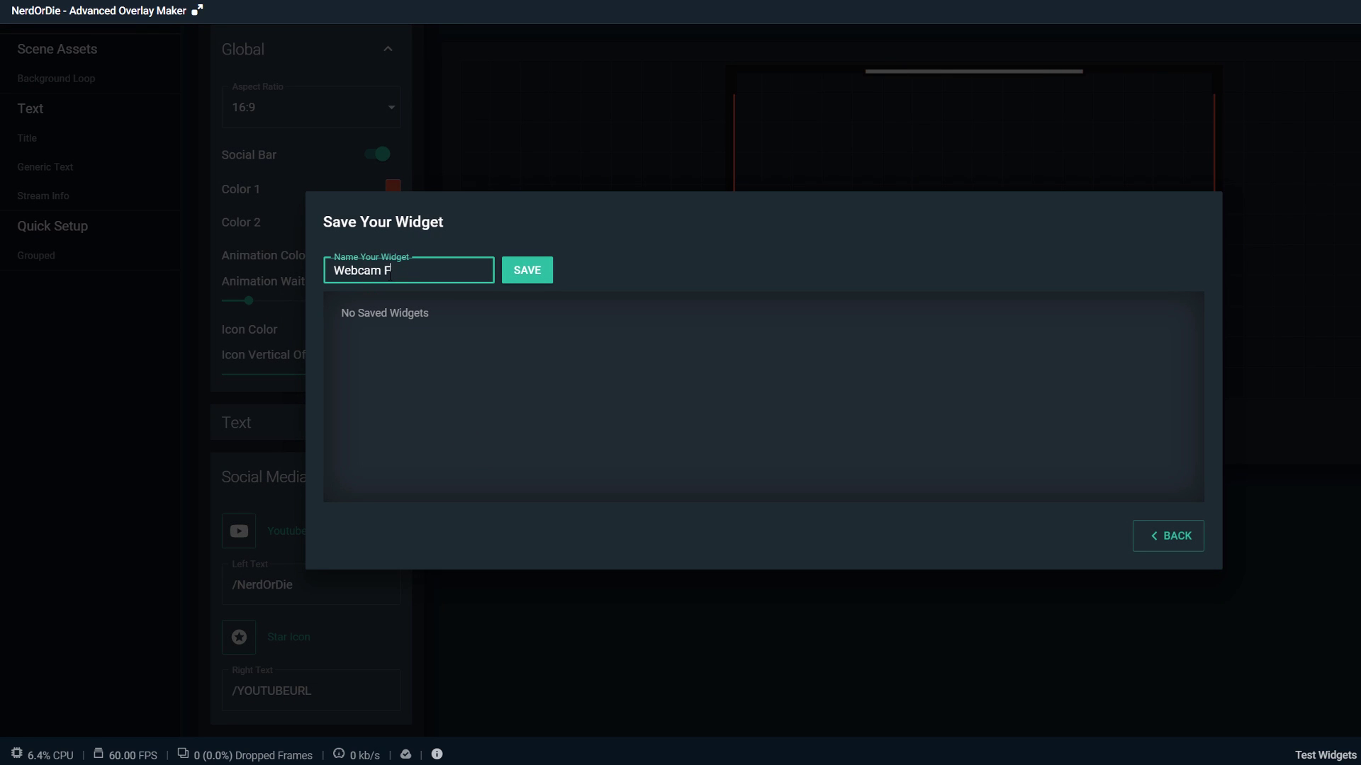
type("rame")
left_click(548, 271)
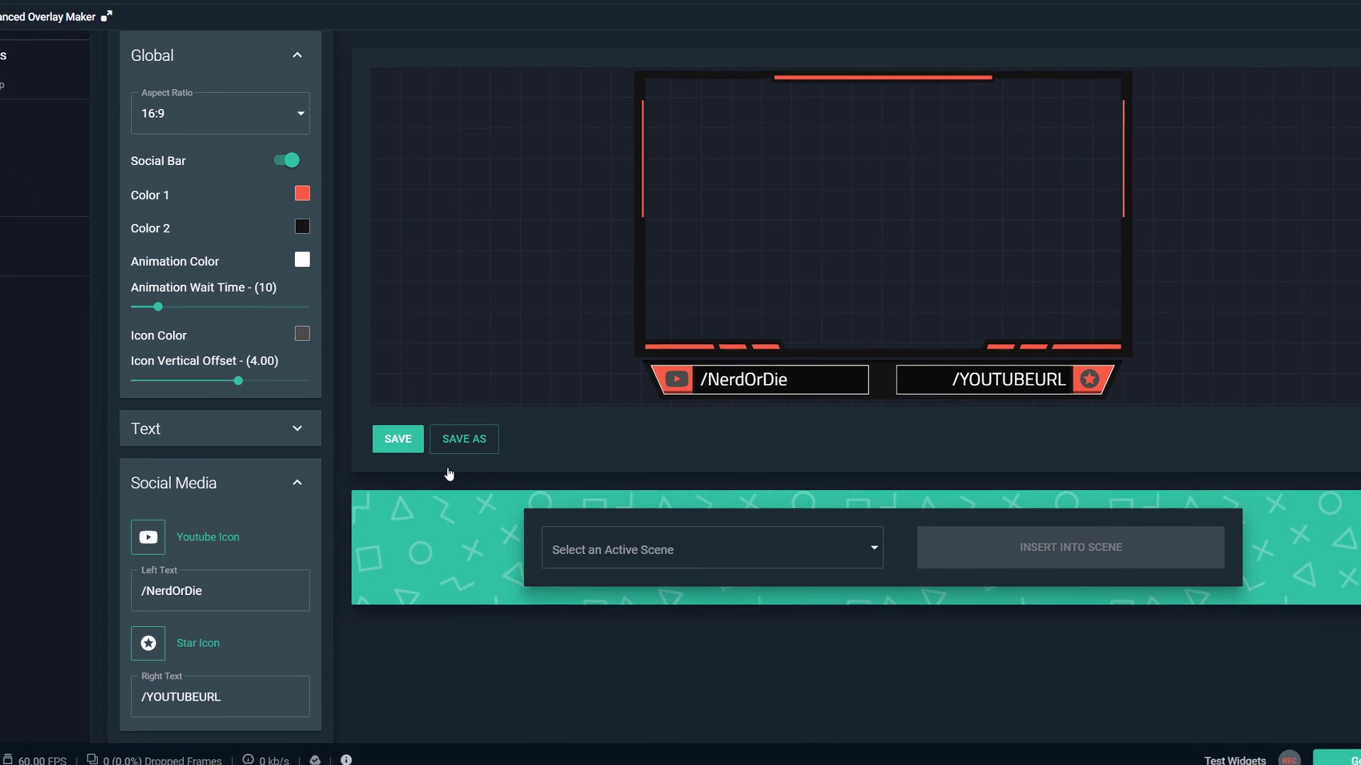
Insert the saved widget into the active scene 'Scene'
left_click(804, 542)
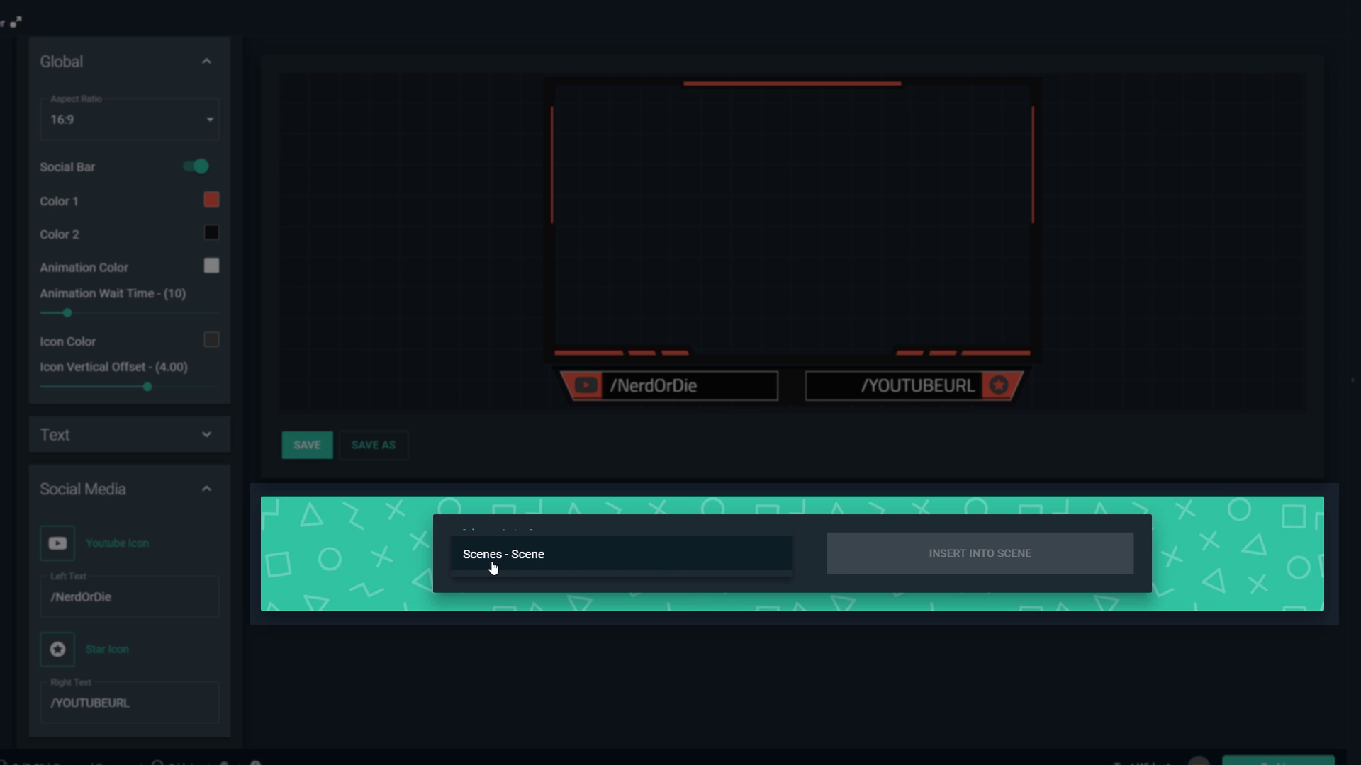
left_click(671, 565)
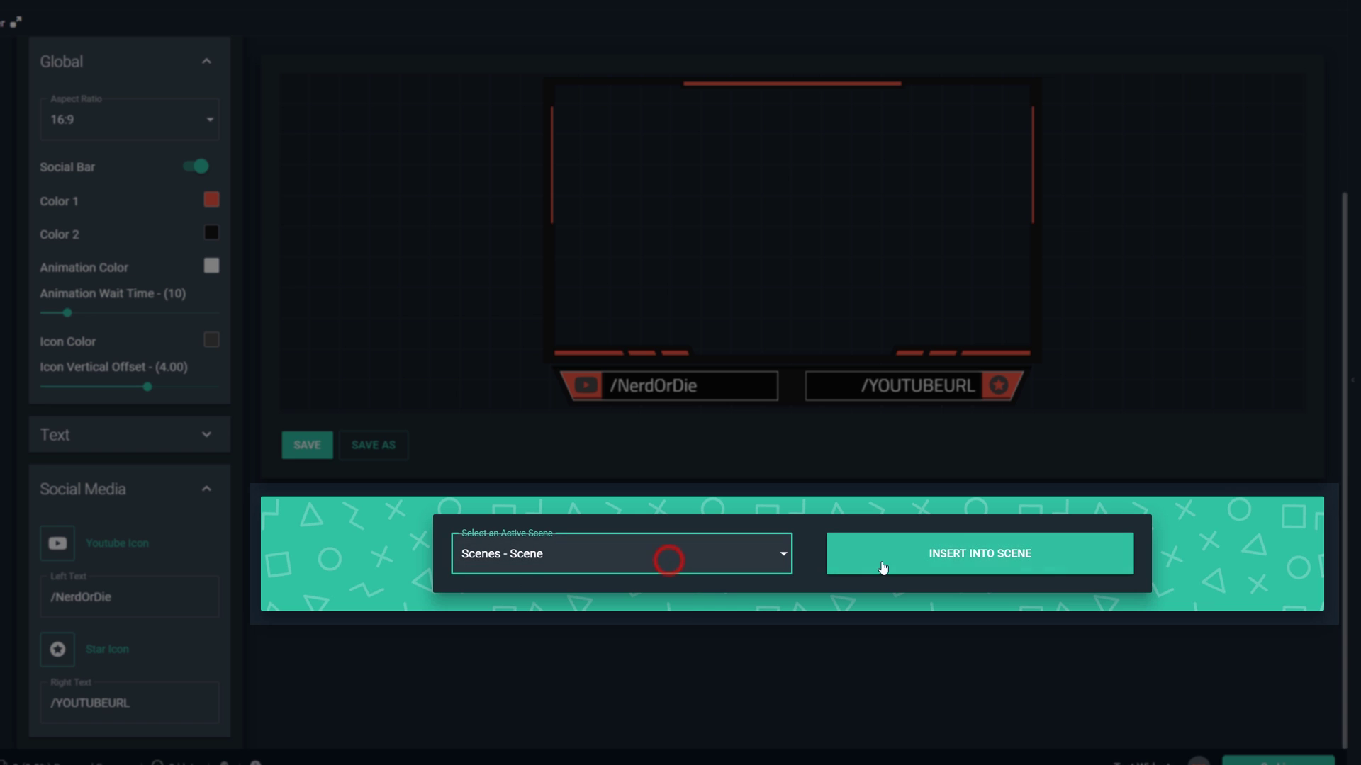
left_click(961, 556)
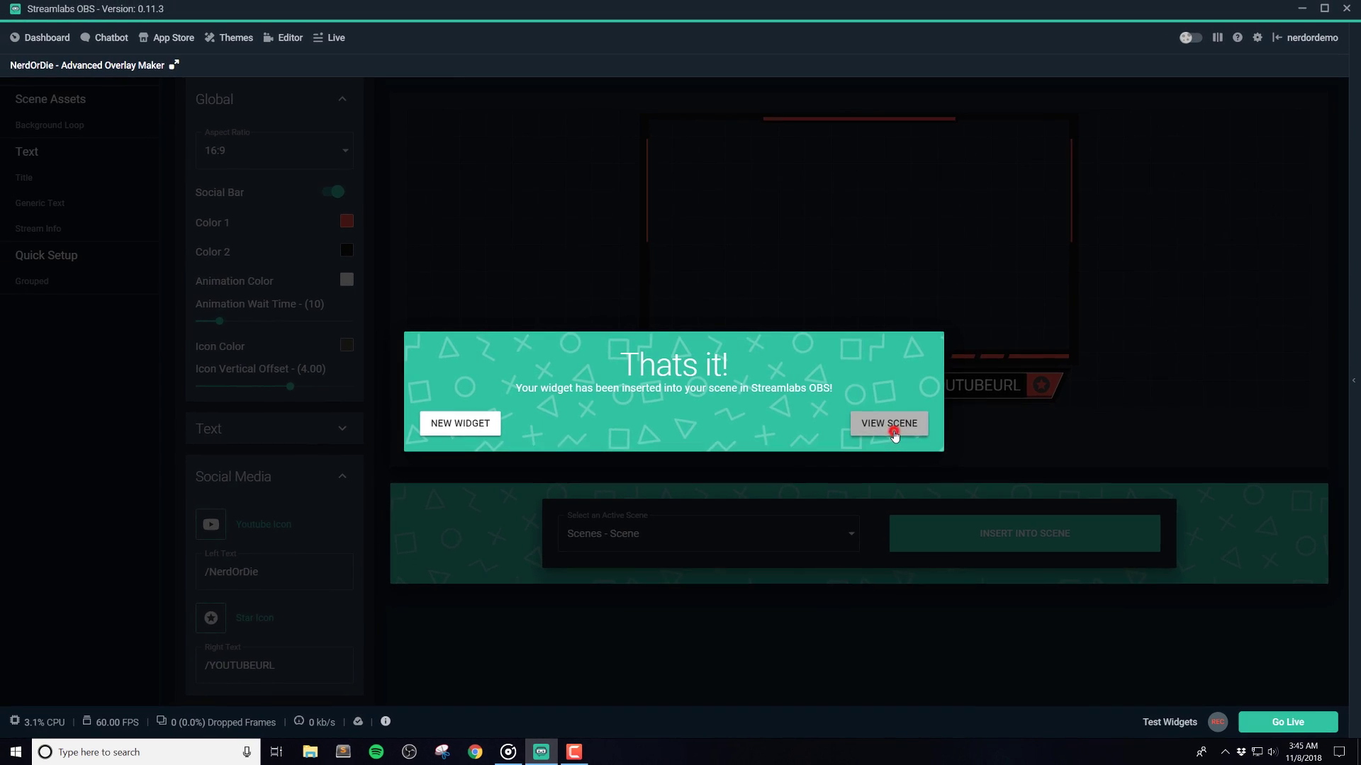
Drag the inserted Webcam Frame source to the middle of the Editor canvas, then reselect it
left_click(893, 432)
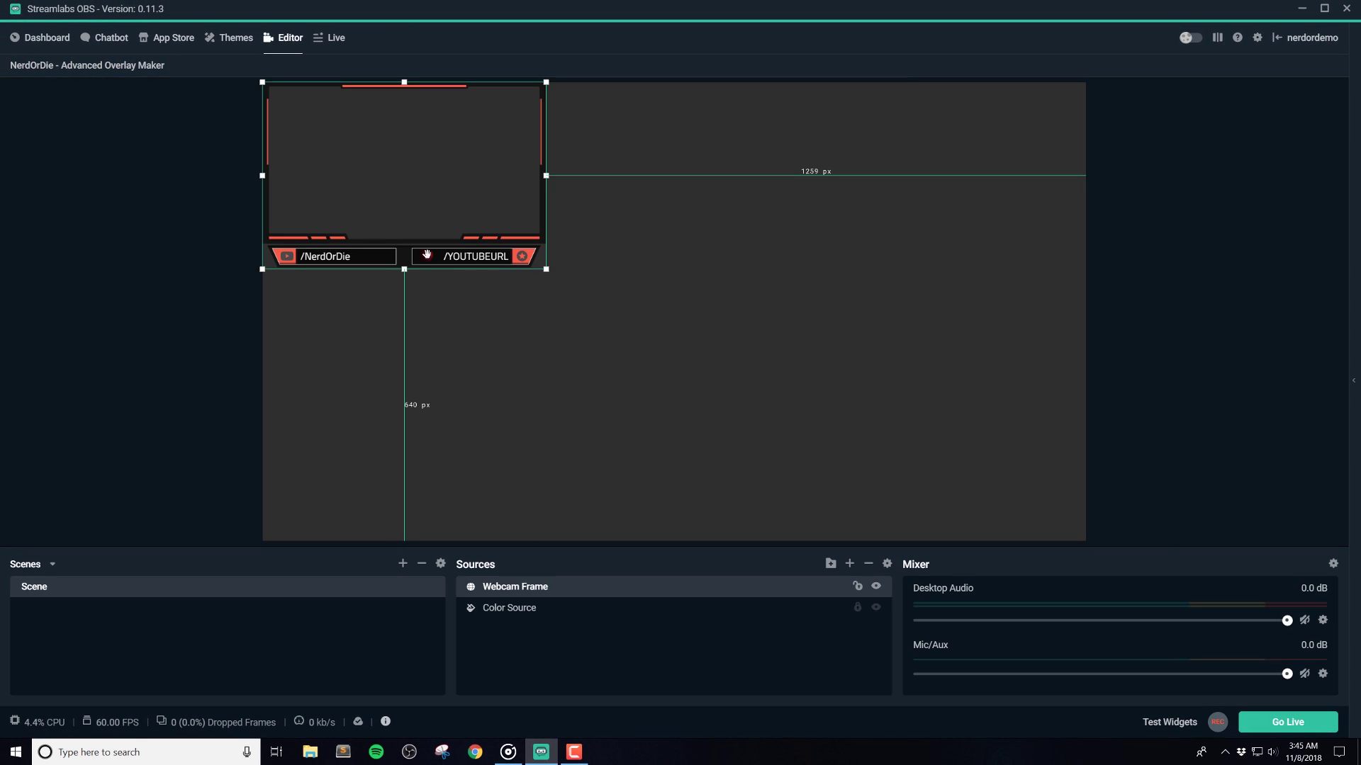
mouse_move(426, 256)
left_mouse_down()
mouse_move(550, 334)
mouse_move(658, 373)
left_mouse_up()
left_click(1212, 370)
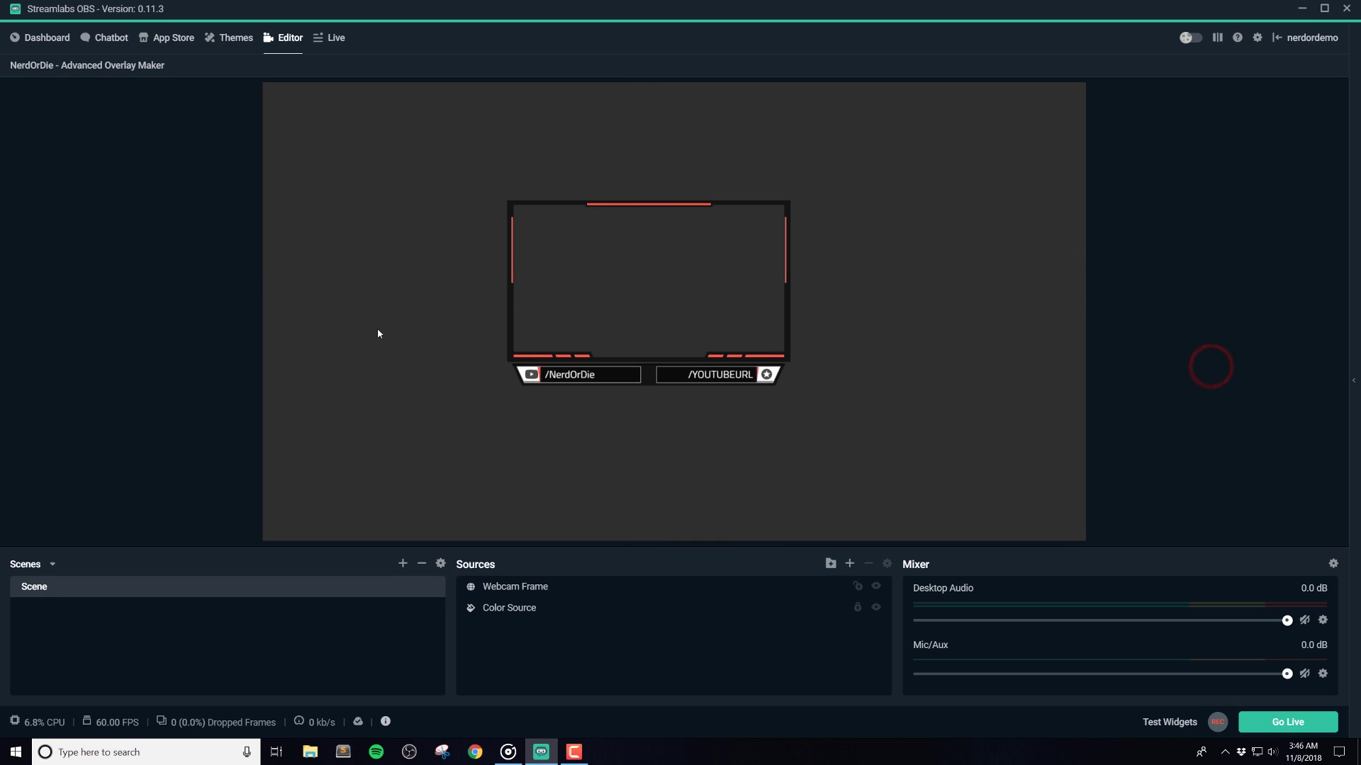
left_click(635, 255)
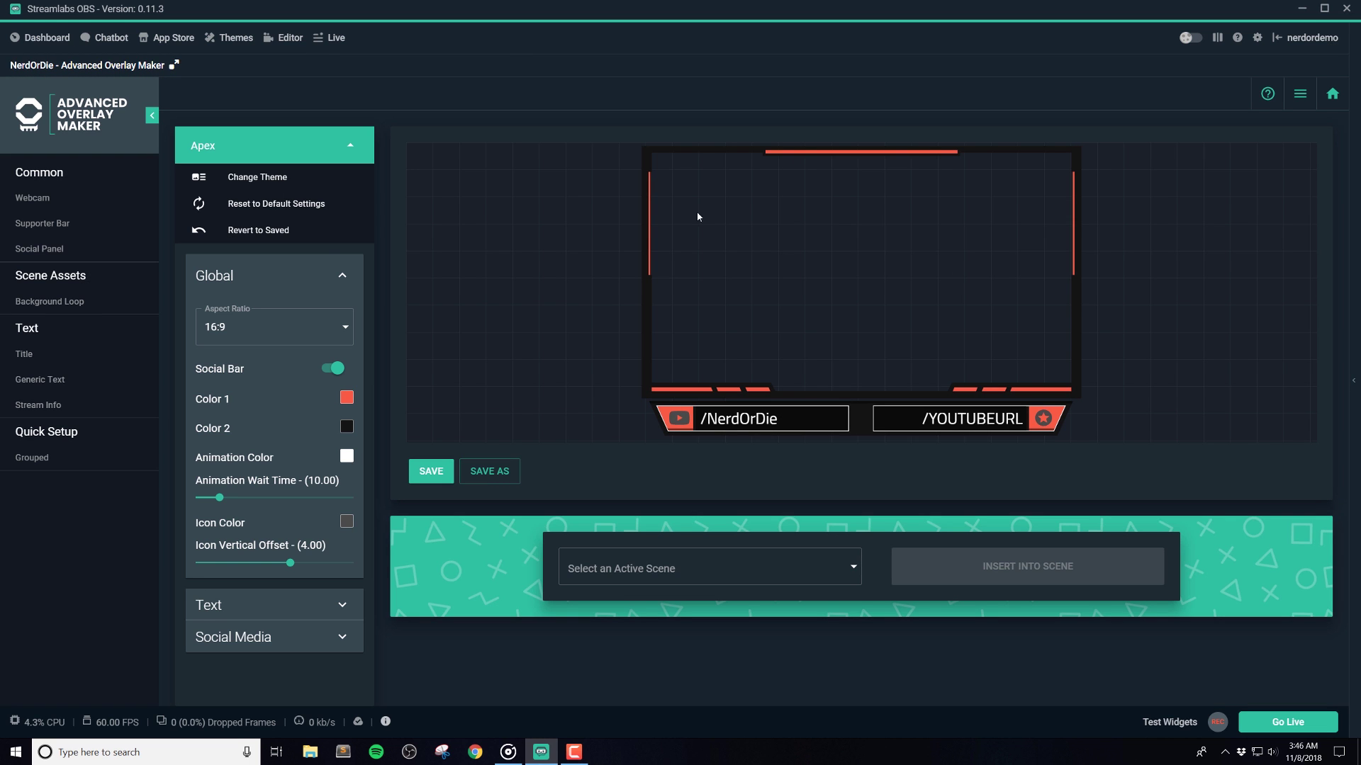
Set the social icon colour to black
left_click(348, 522)
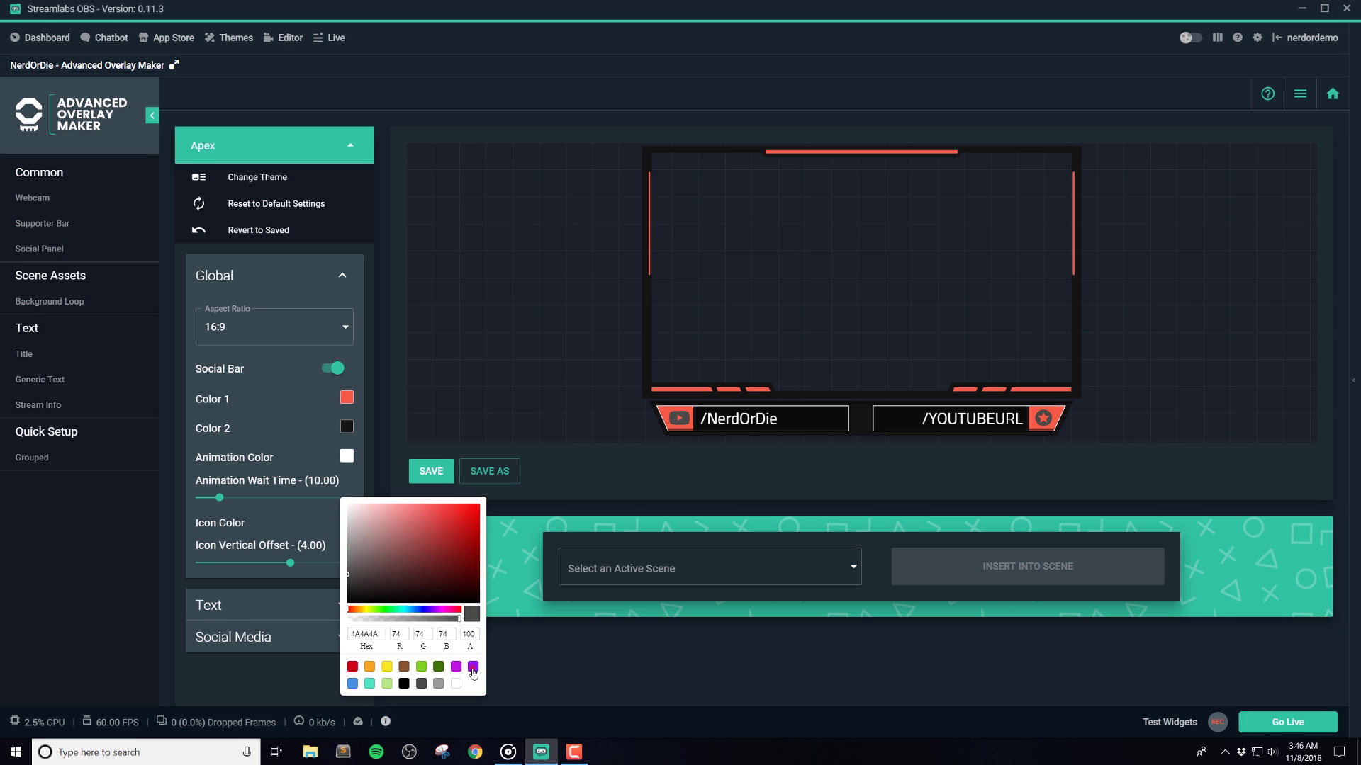
left_click(406, 685)
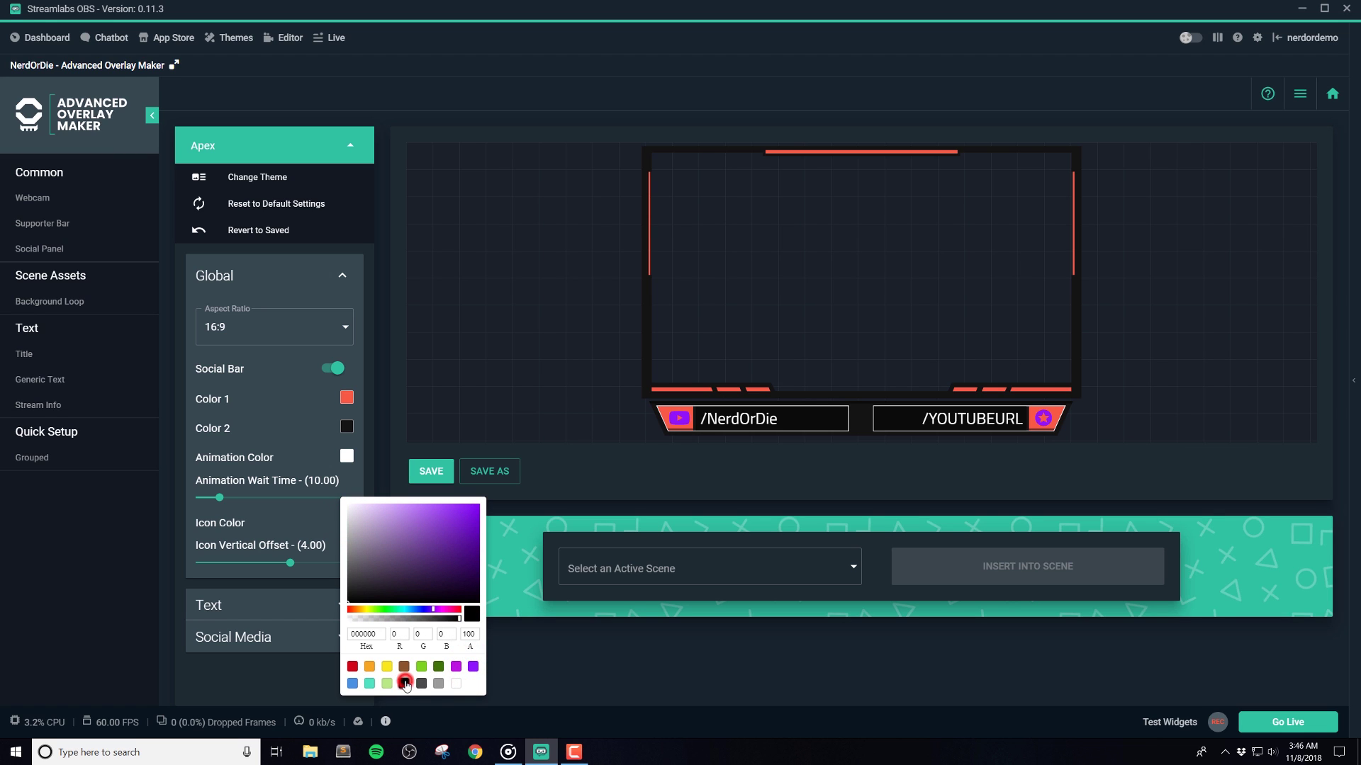
left_click(1298, 98)
Reload the saved Webcam Frame widget for editing from Main Menu > Open Existing
left_click(1298, 97)
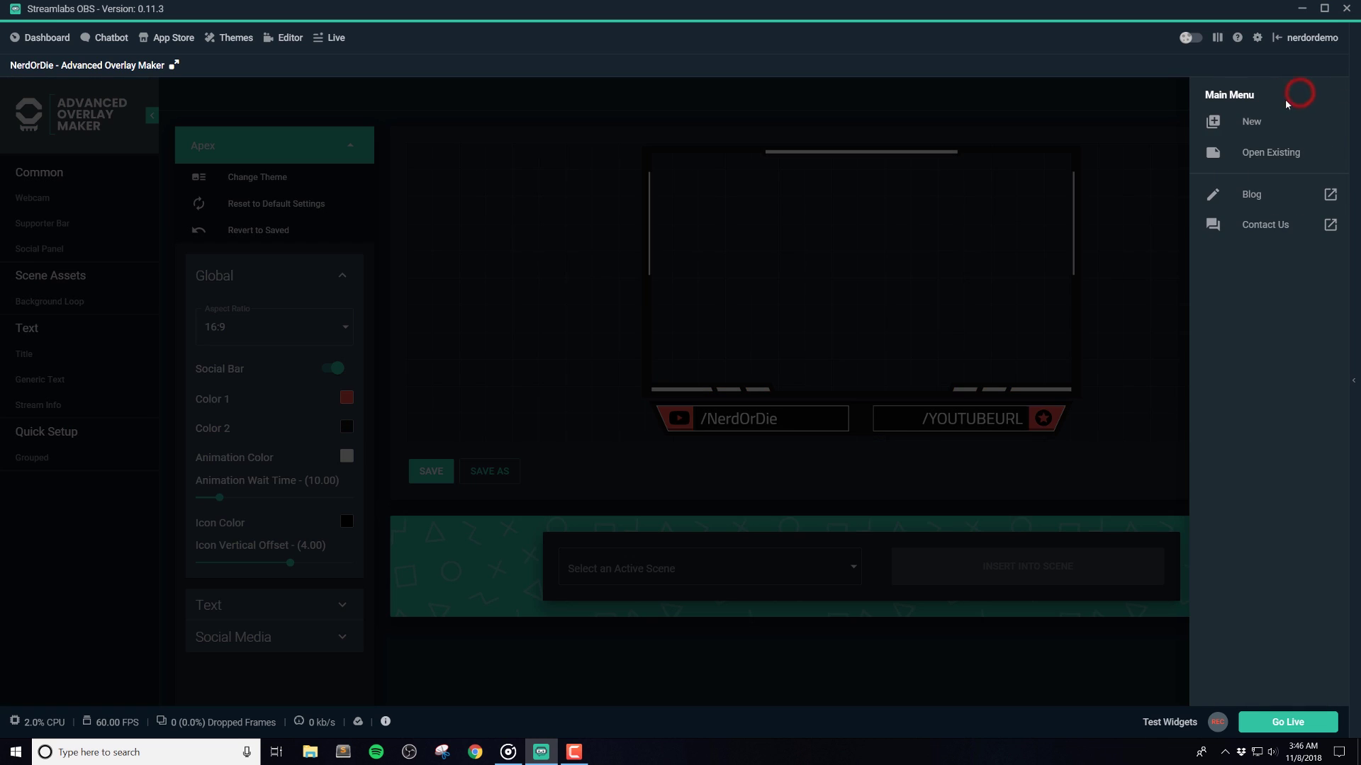
left_click(1252, 154)
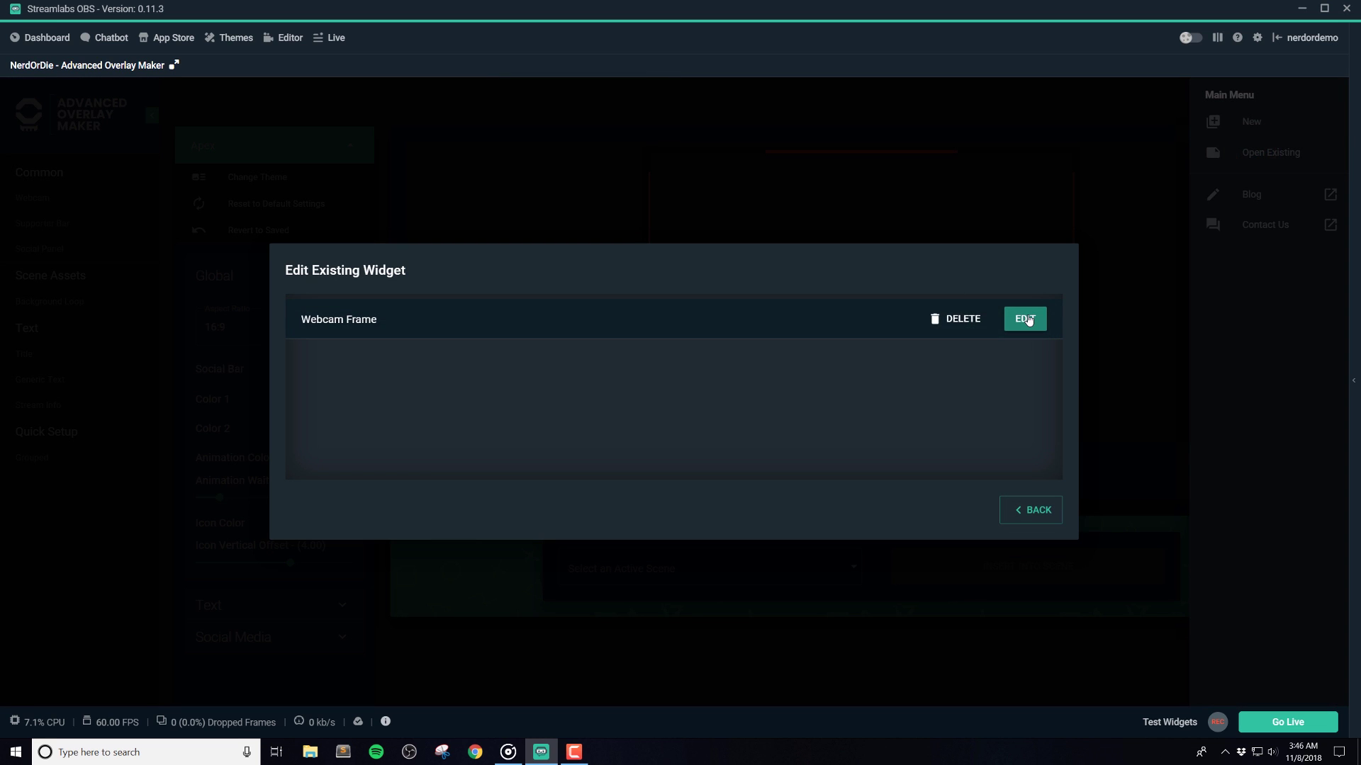
left_click(1023, 319)
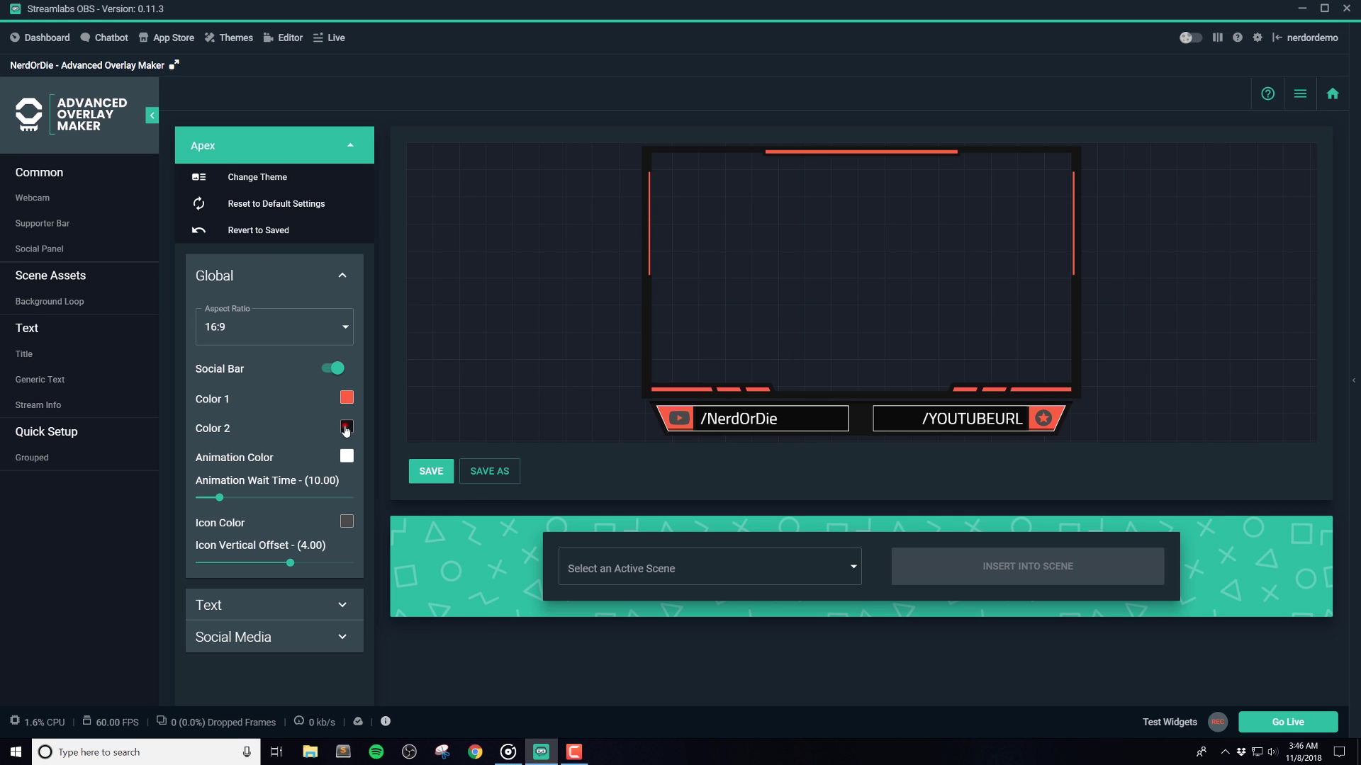
left_click(345, 429)
left_click_drag(456, 443, 499, 430)
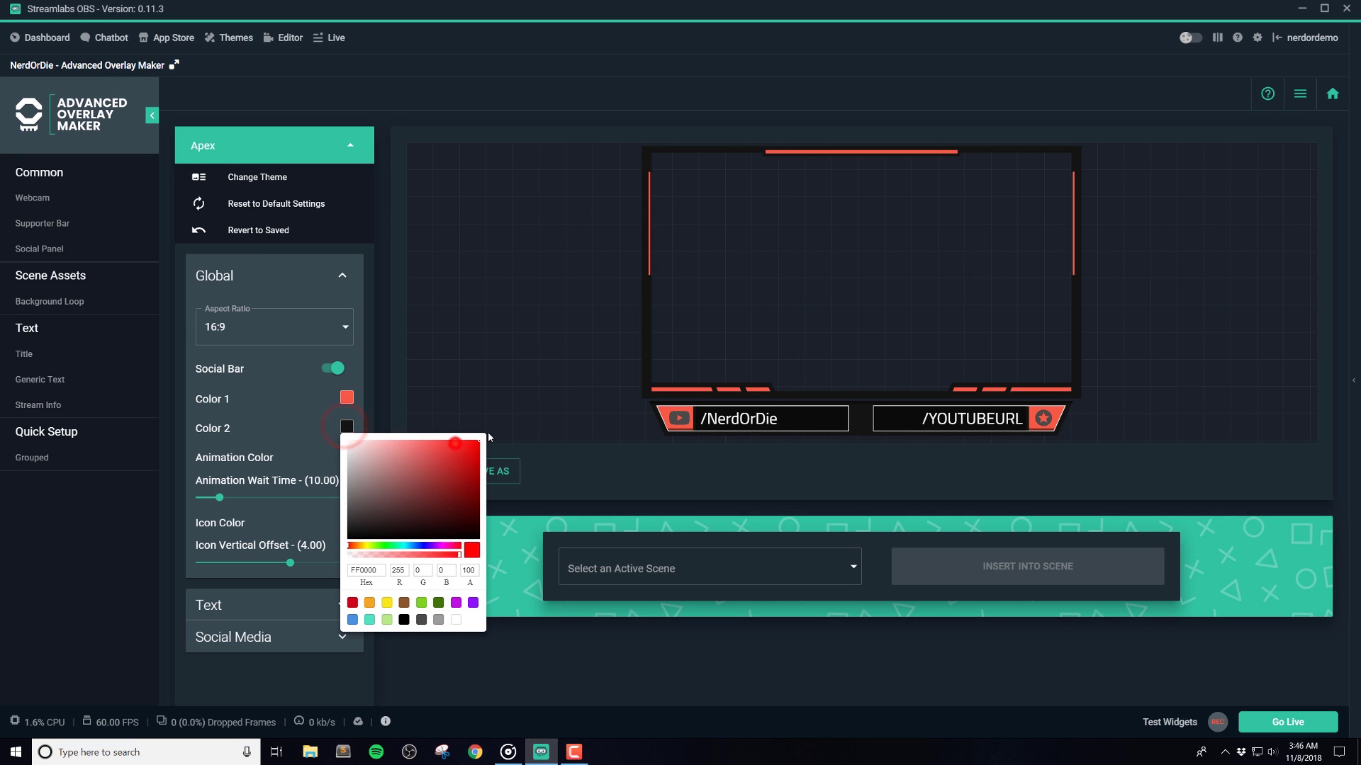
left_click(507, 347)
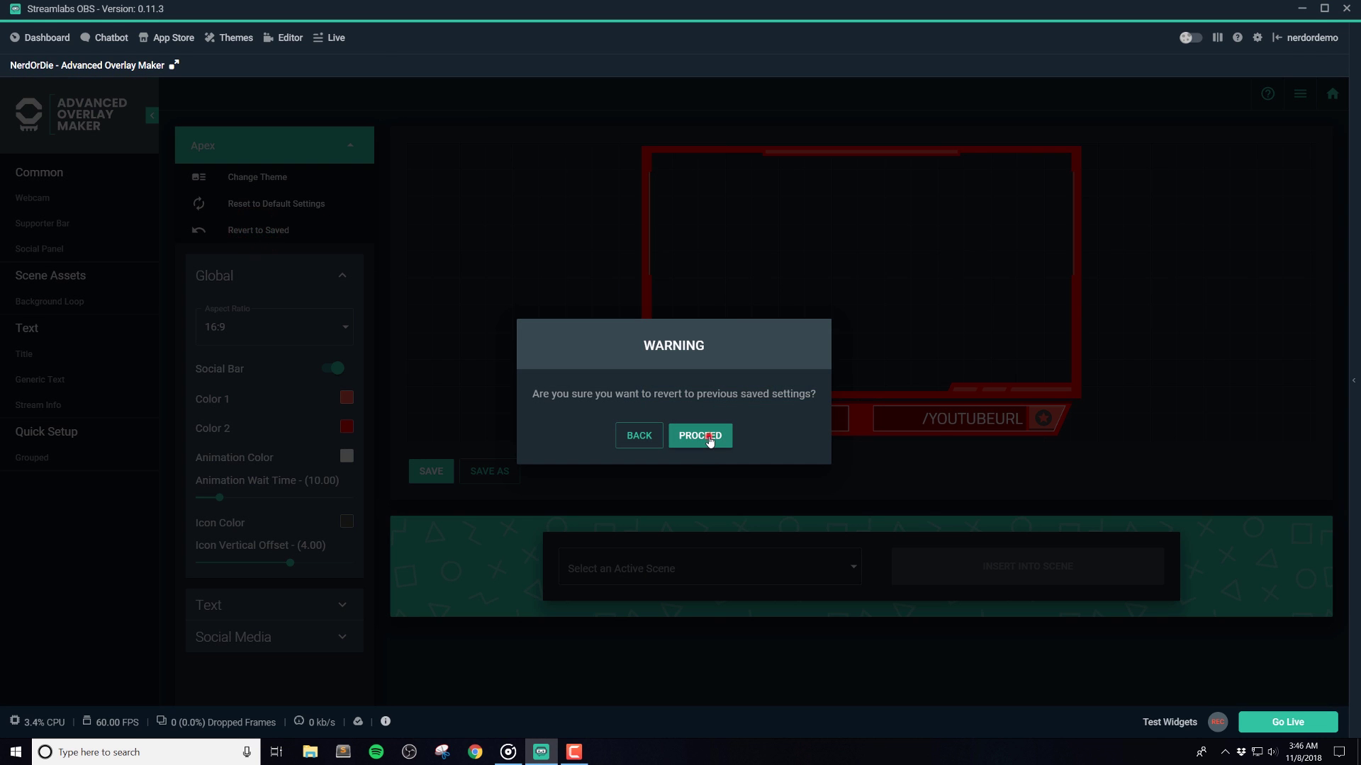
left_click(707, 438)
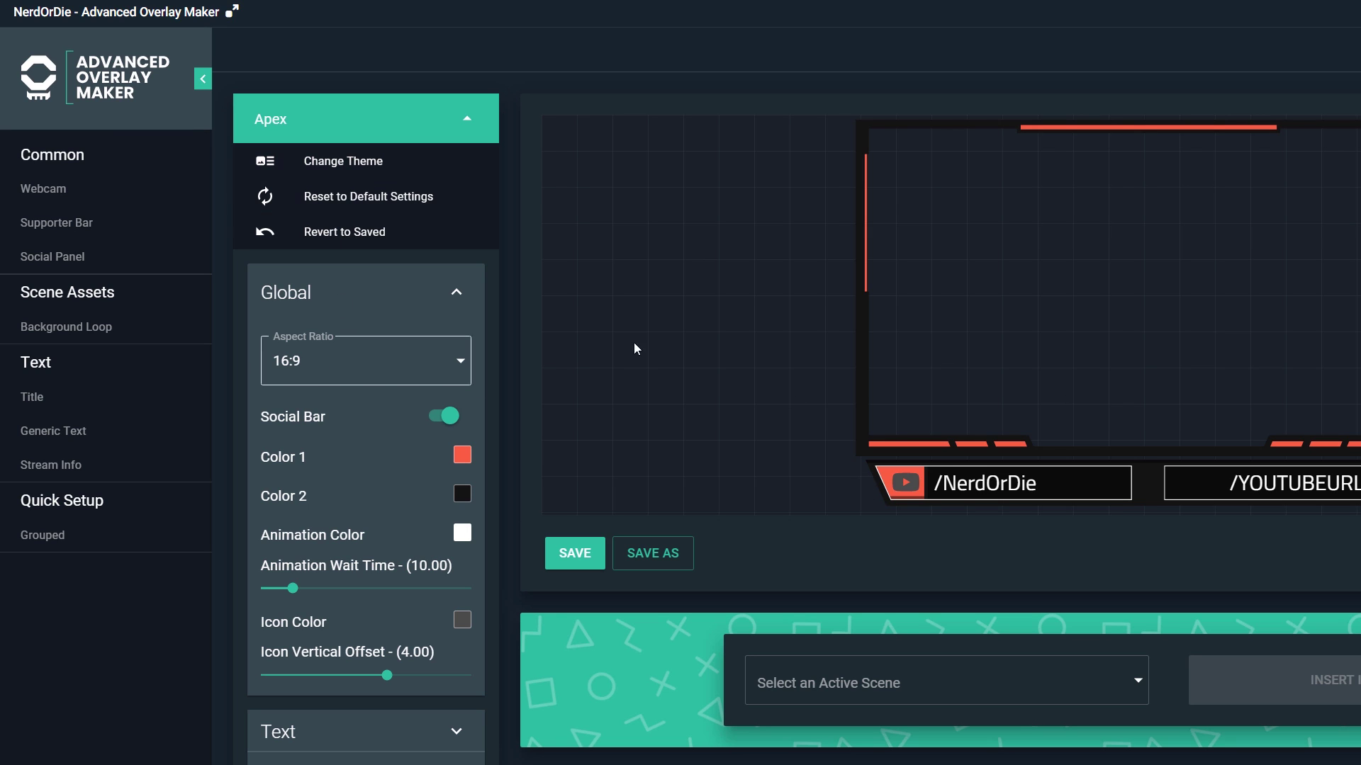
Change the webcam frame theme to Uplink
left_click(360, 162)
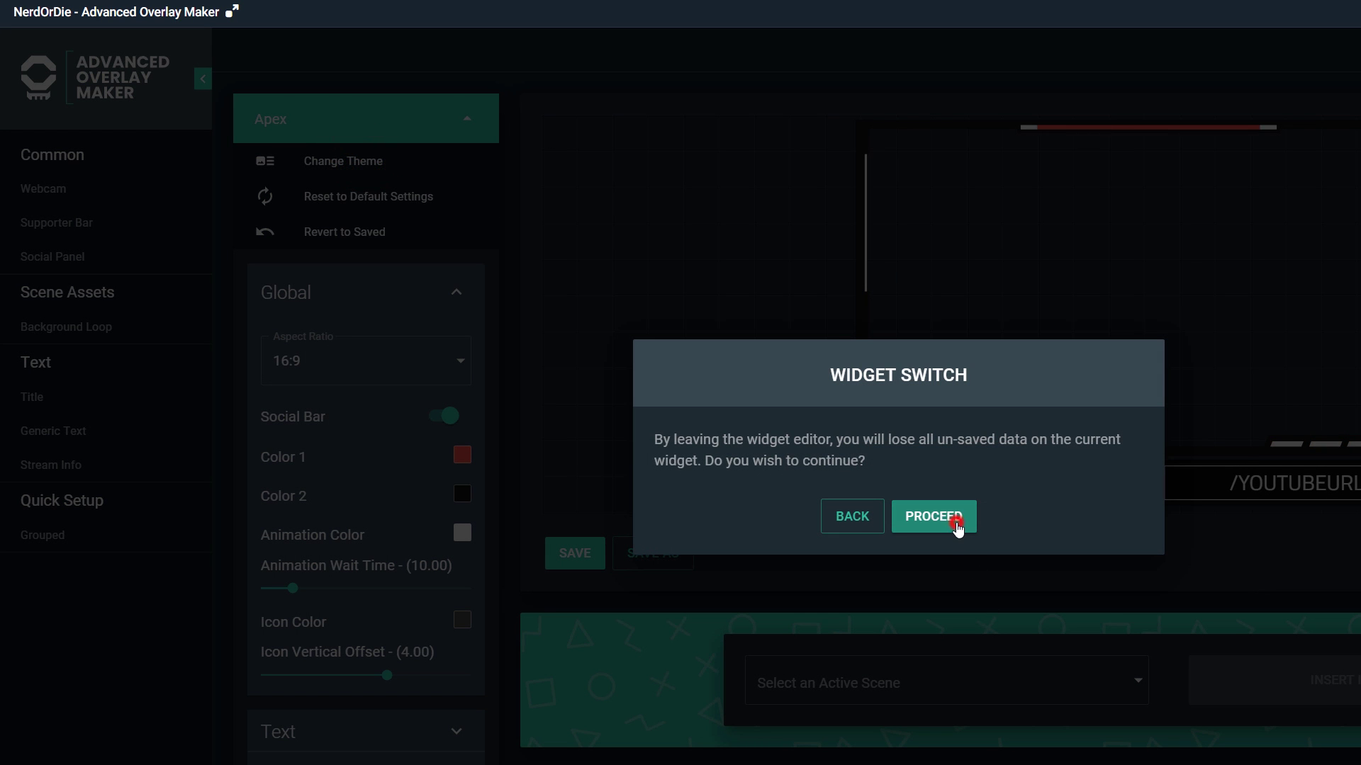
left_click(955, 527)
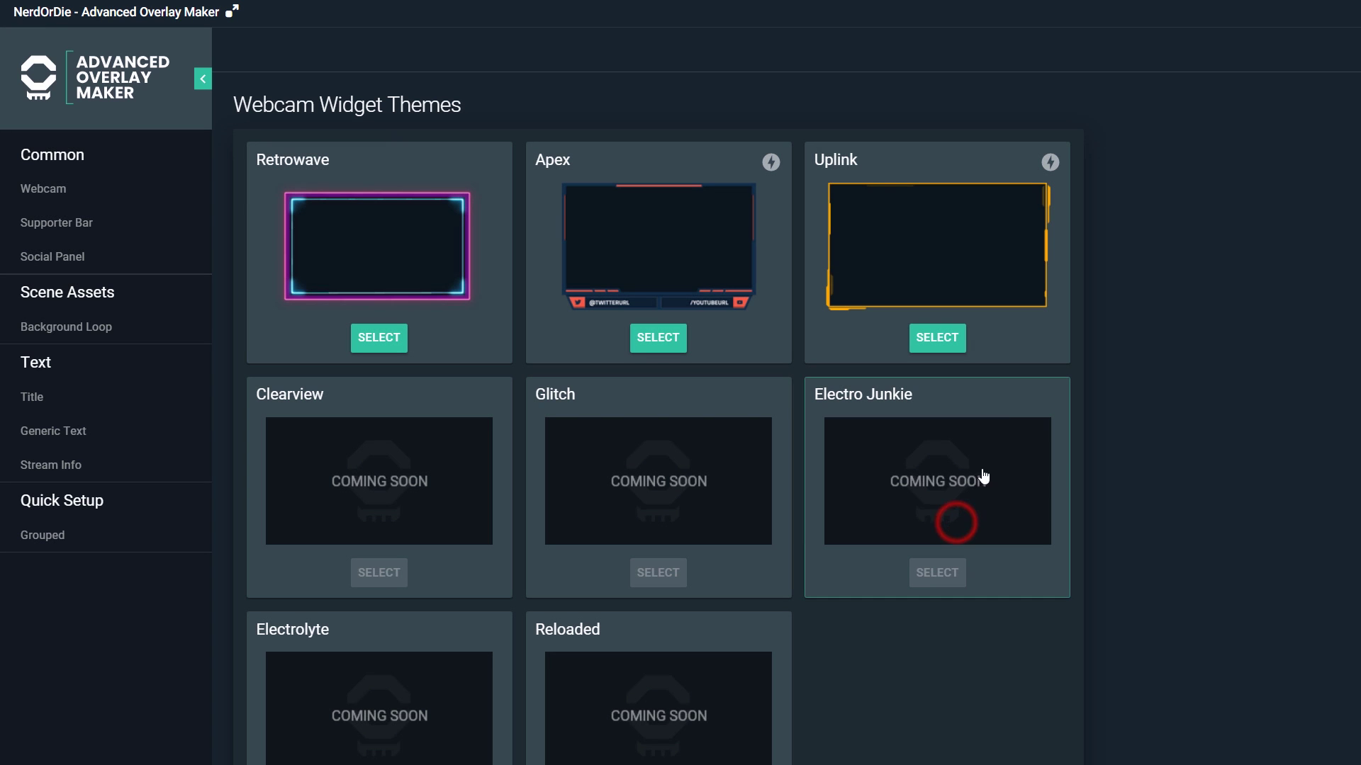
left_click(930, 274)
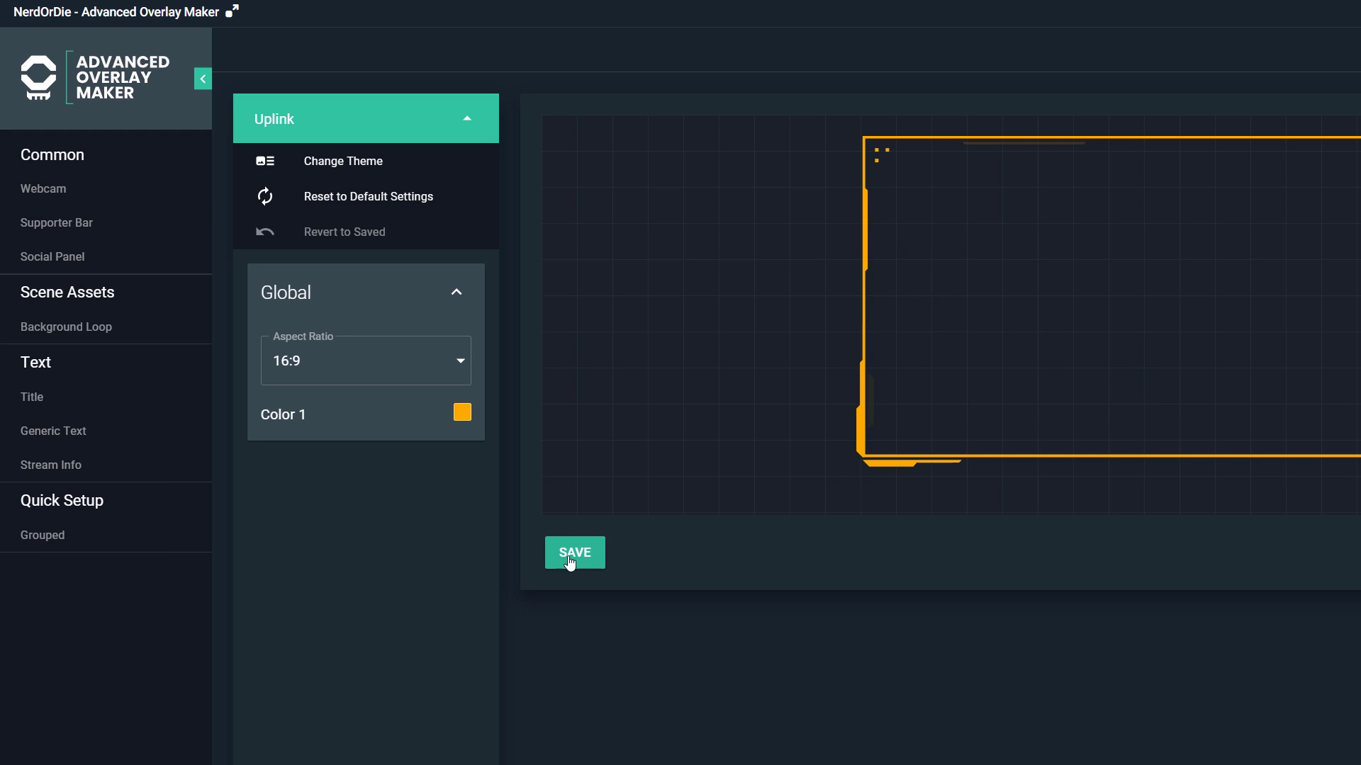
Save the Uplink frame, overwriting the existing Webcam Frame widget
left_click(569, 556)
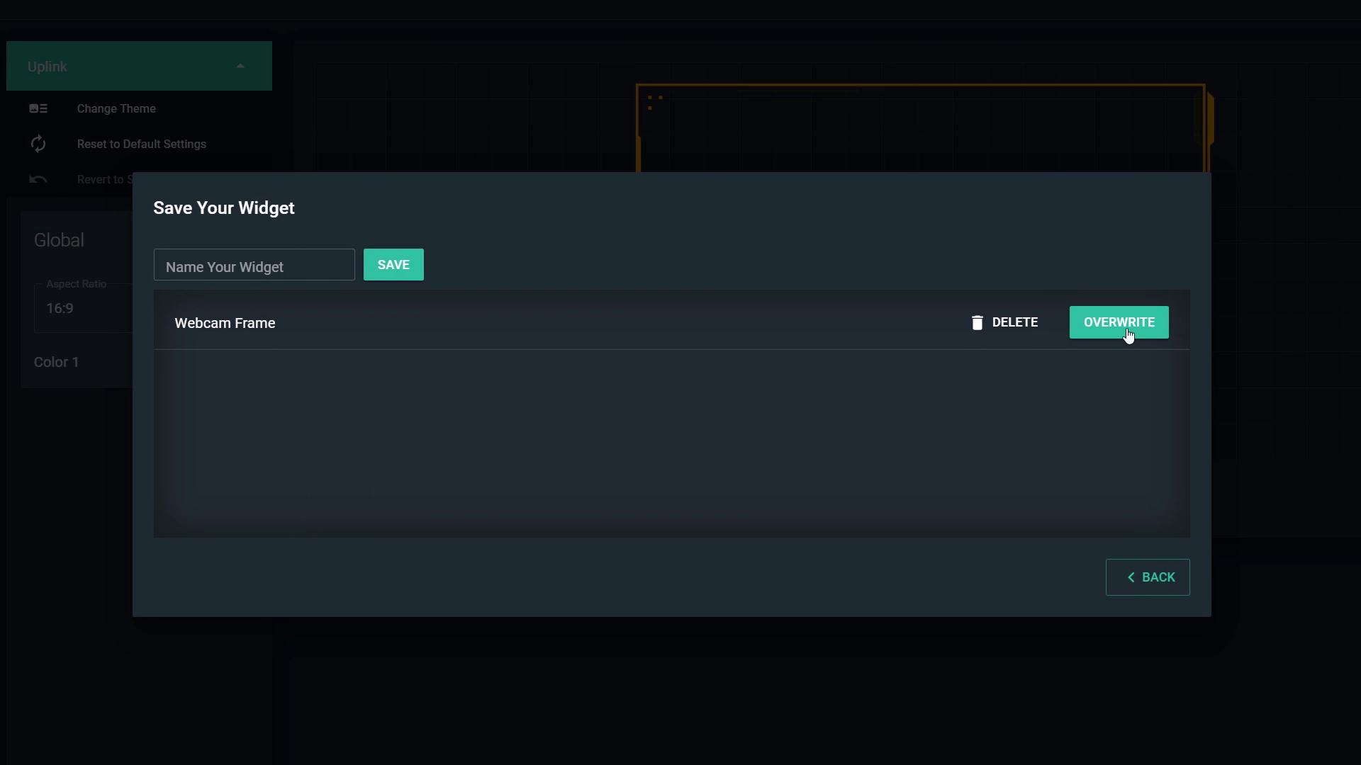
left_click(1125, 335)
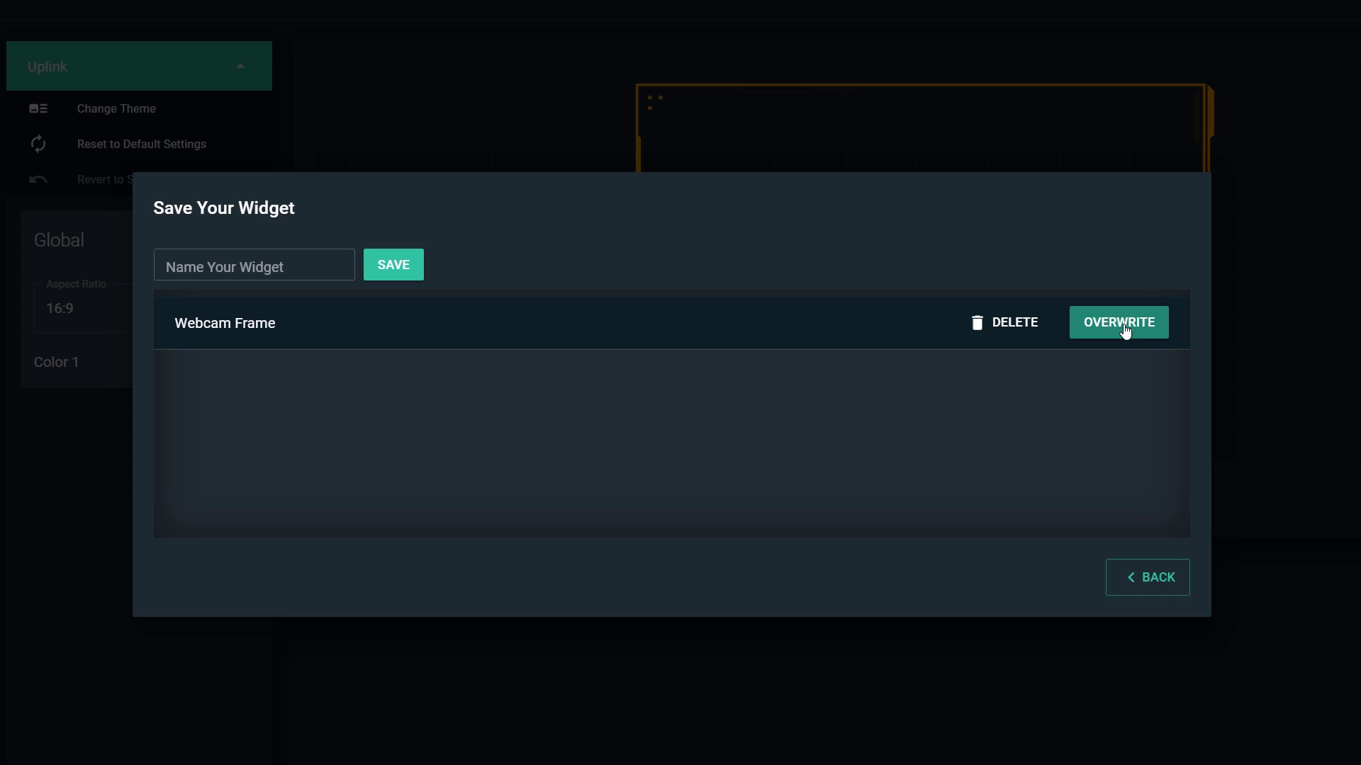
left_click(1124, 329)
left_click(732, 468)
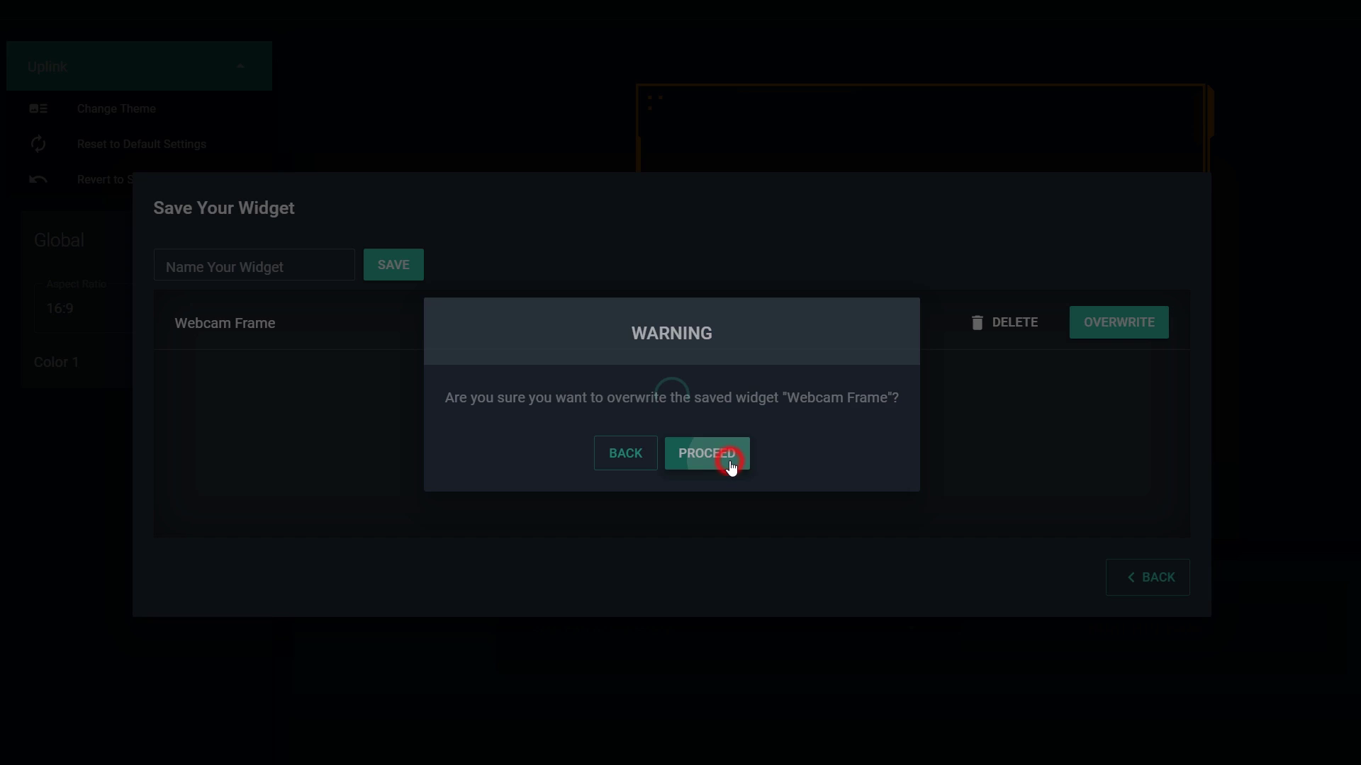
left_click(1157, 591)
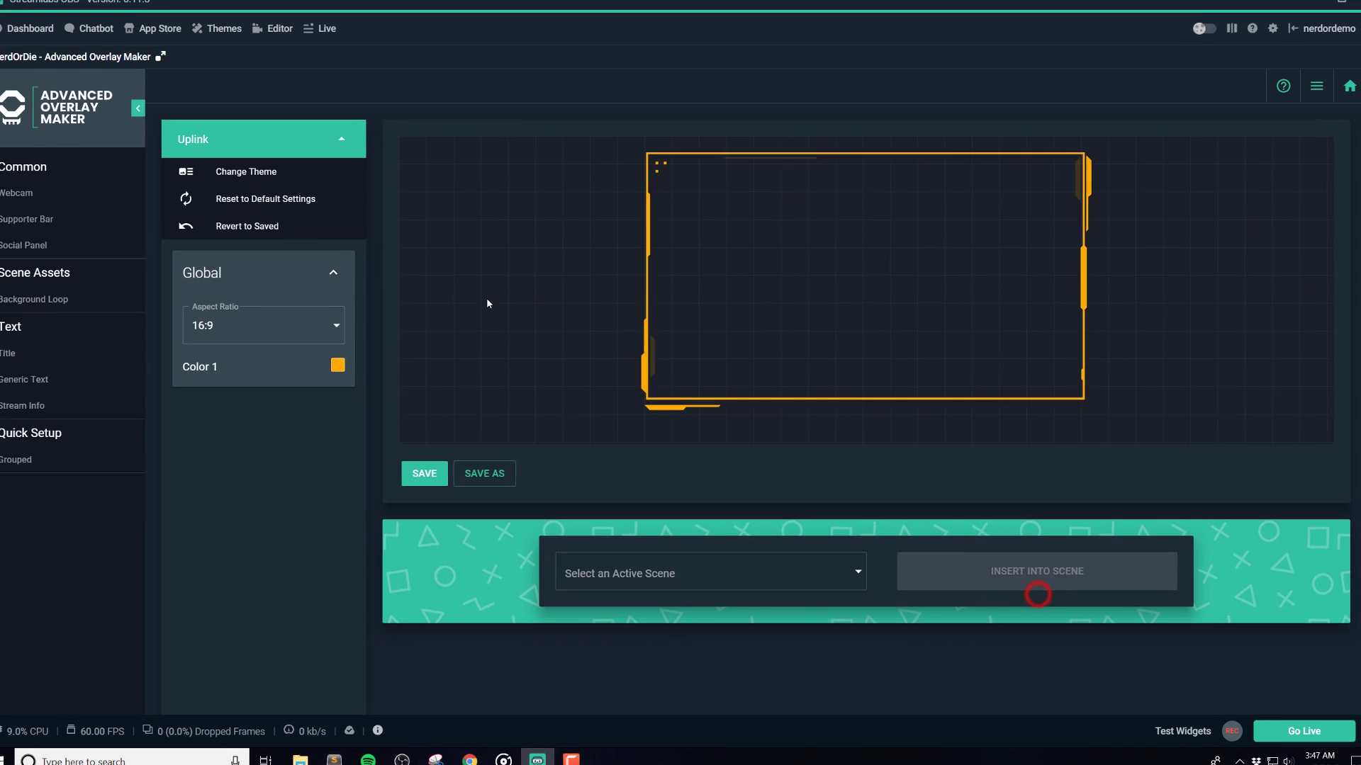
Check the orange Uplink frame in the scene, then bring up Supporter Bar themes in Overlay Maker
left_click(299, 43)
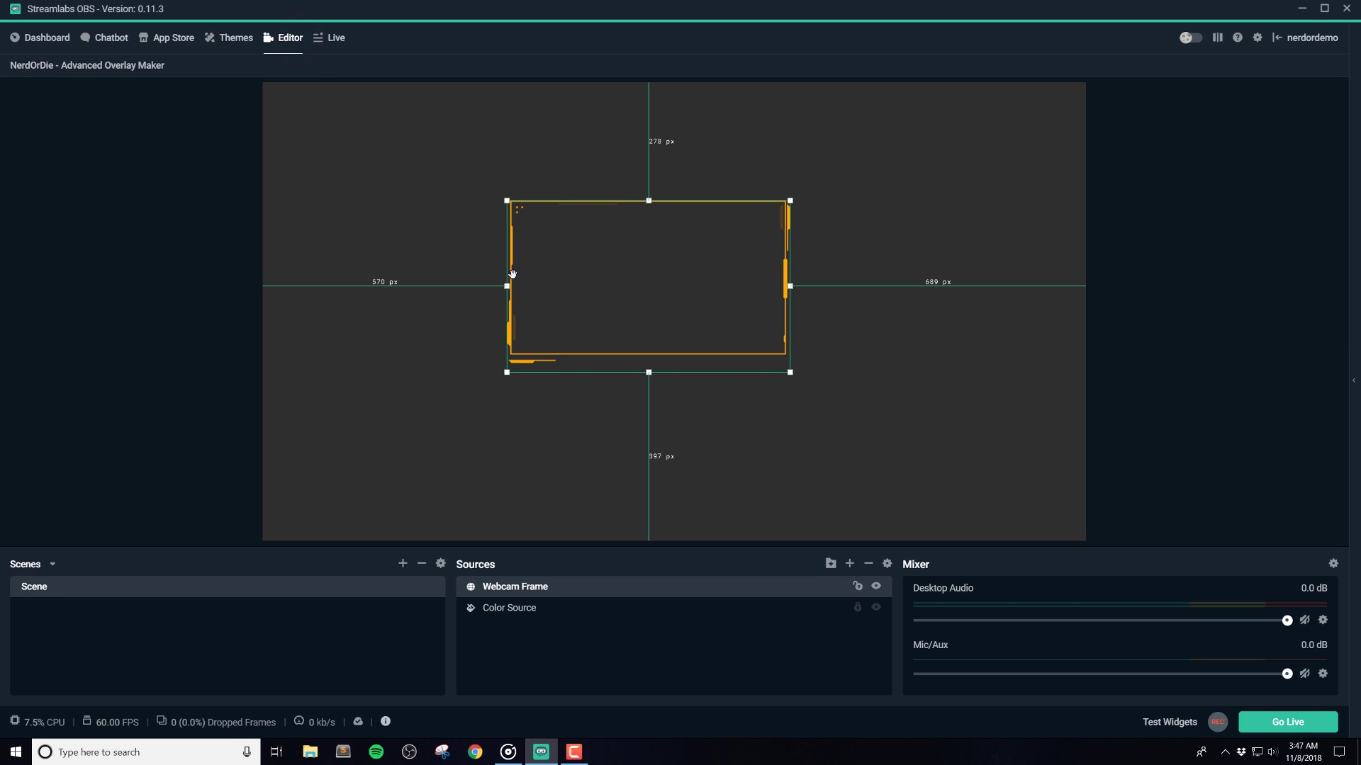
left_click(119, 66)
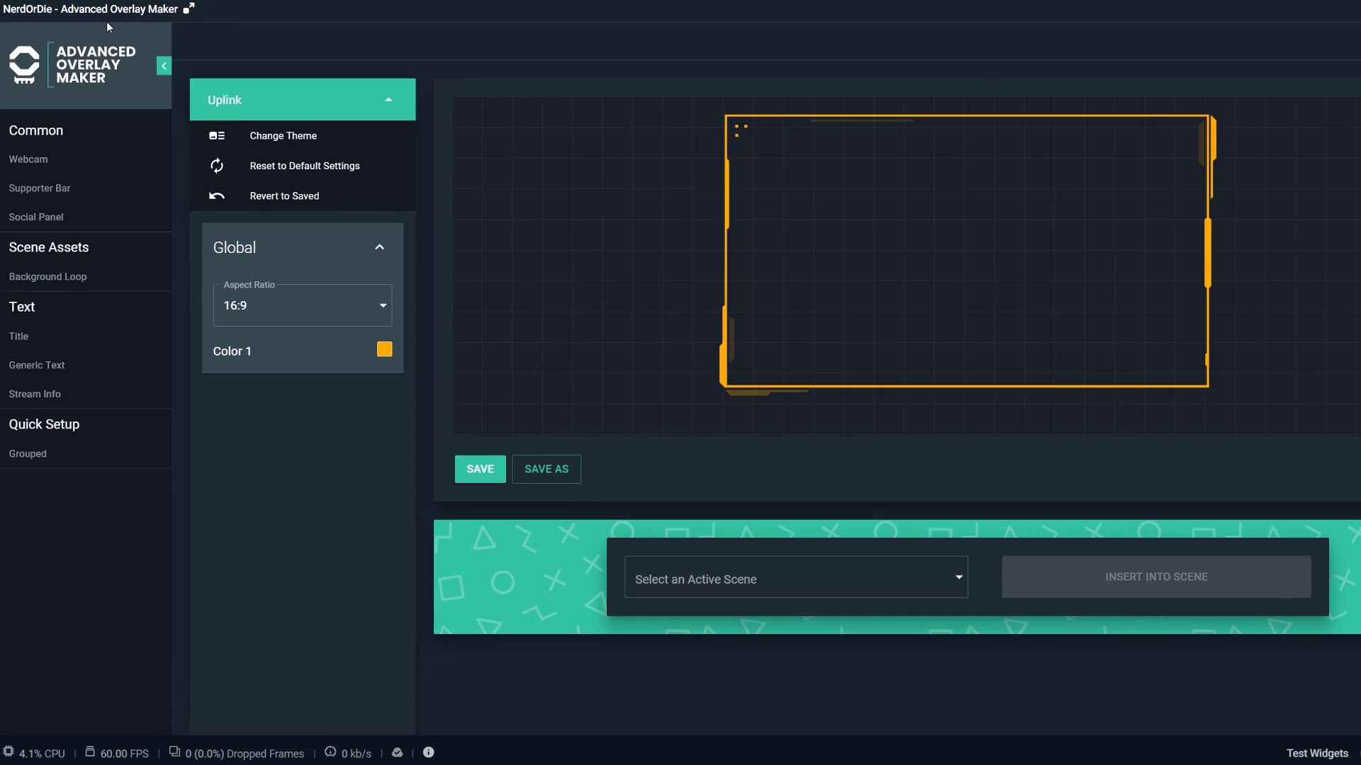
left_click(41, 226)
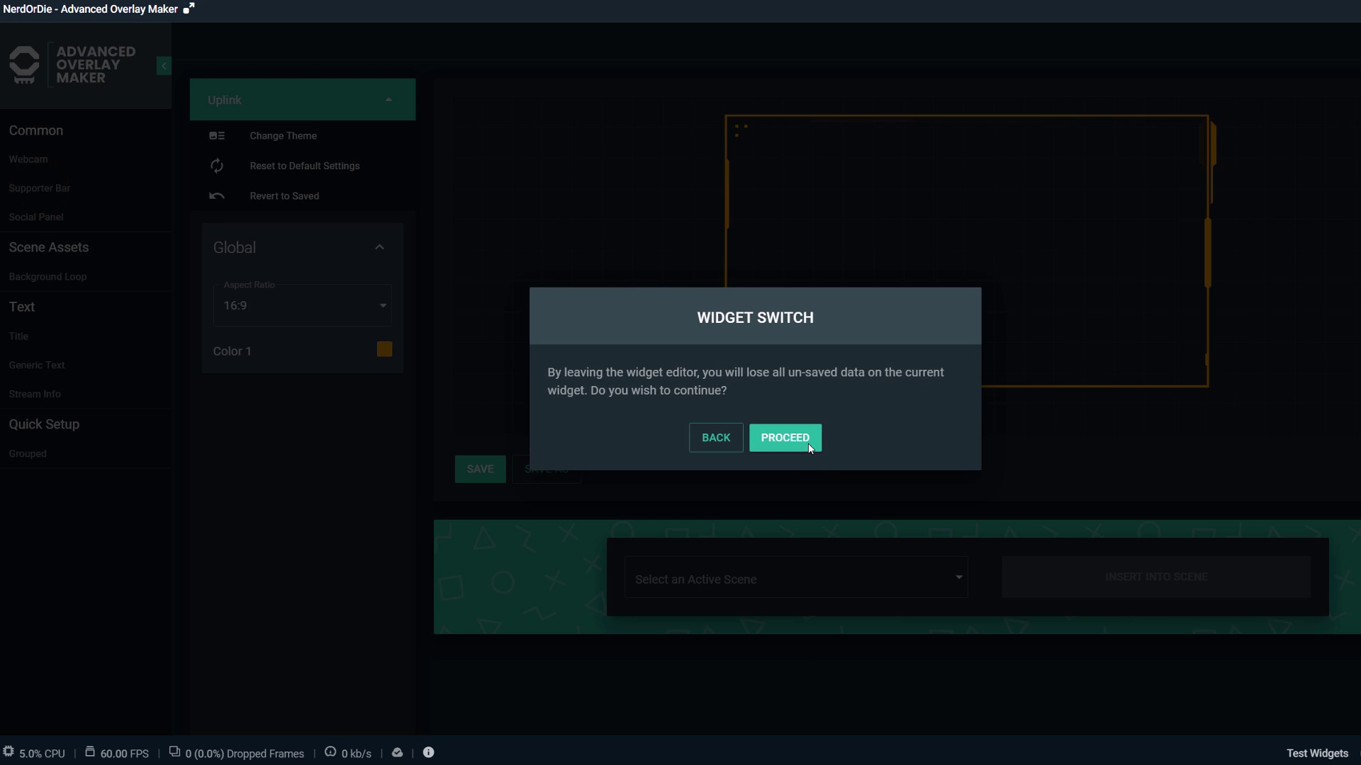
left_click(806, 445)
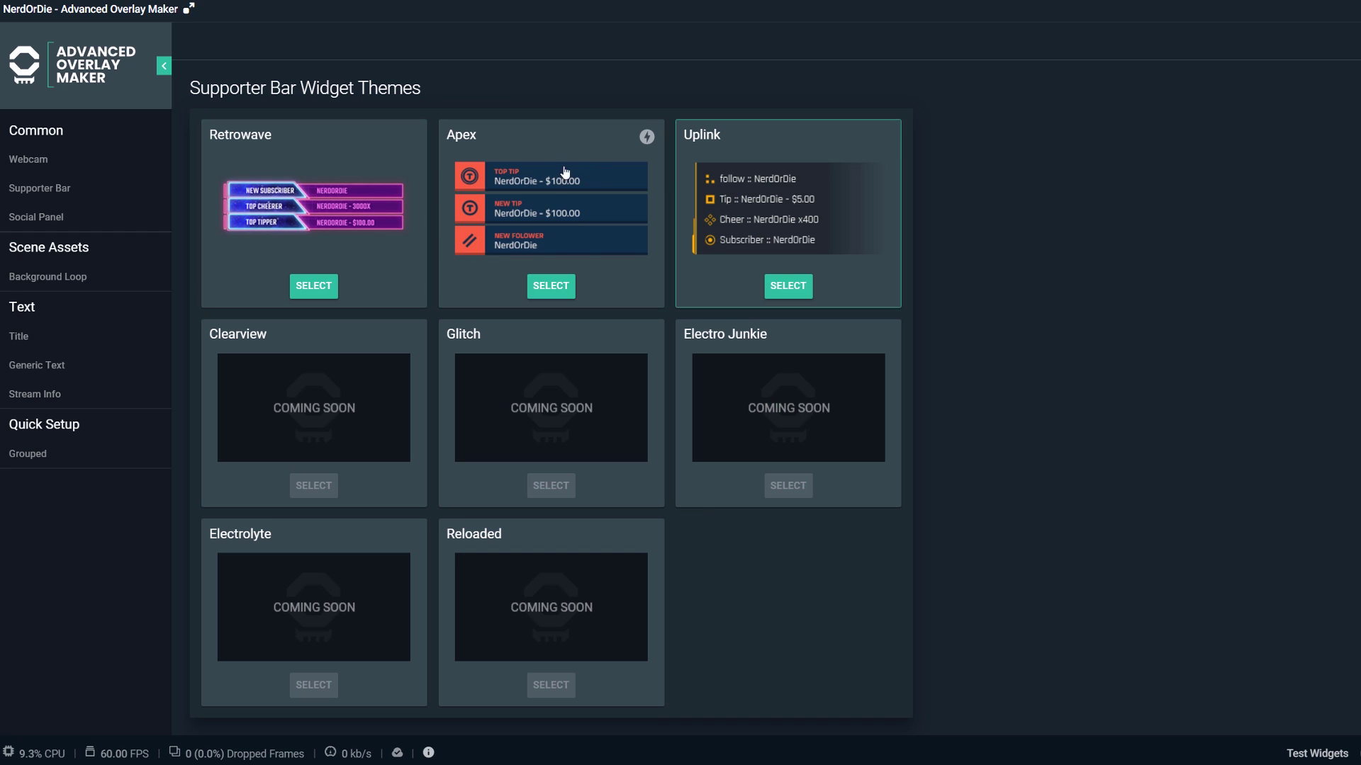
Try the Apex supporter bar, then open the Grouped theme 'Retrowave - Overlay 1' instead
left_click(525, 187)
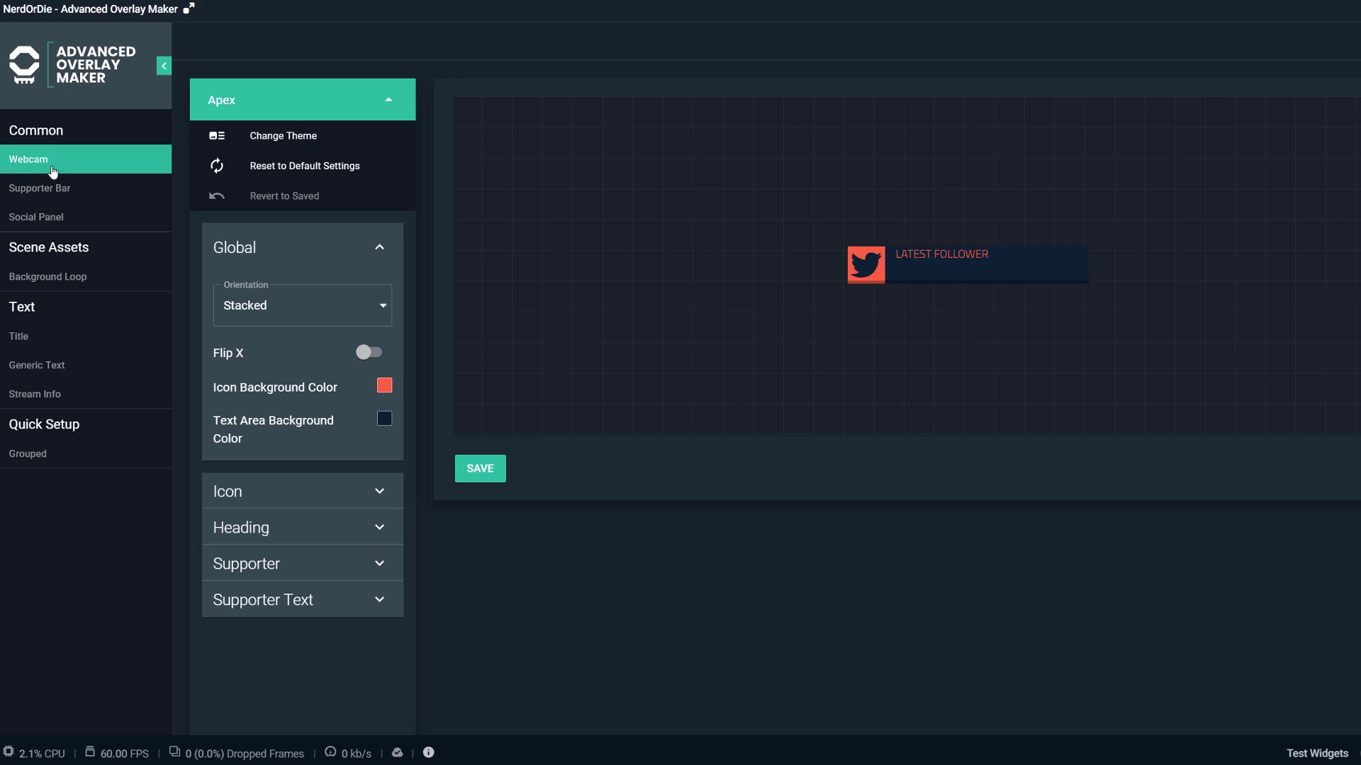
left_click(40, 186)
left_click(773, 440)
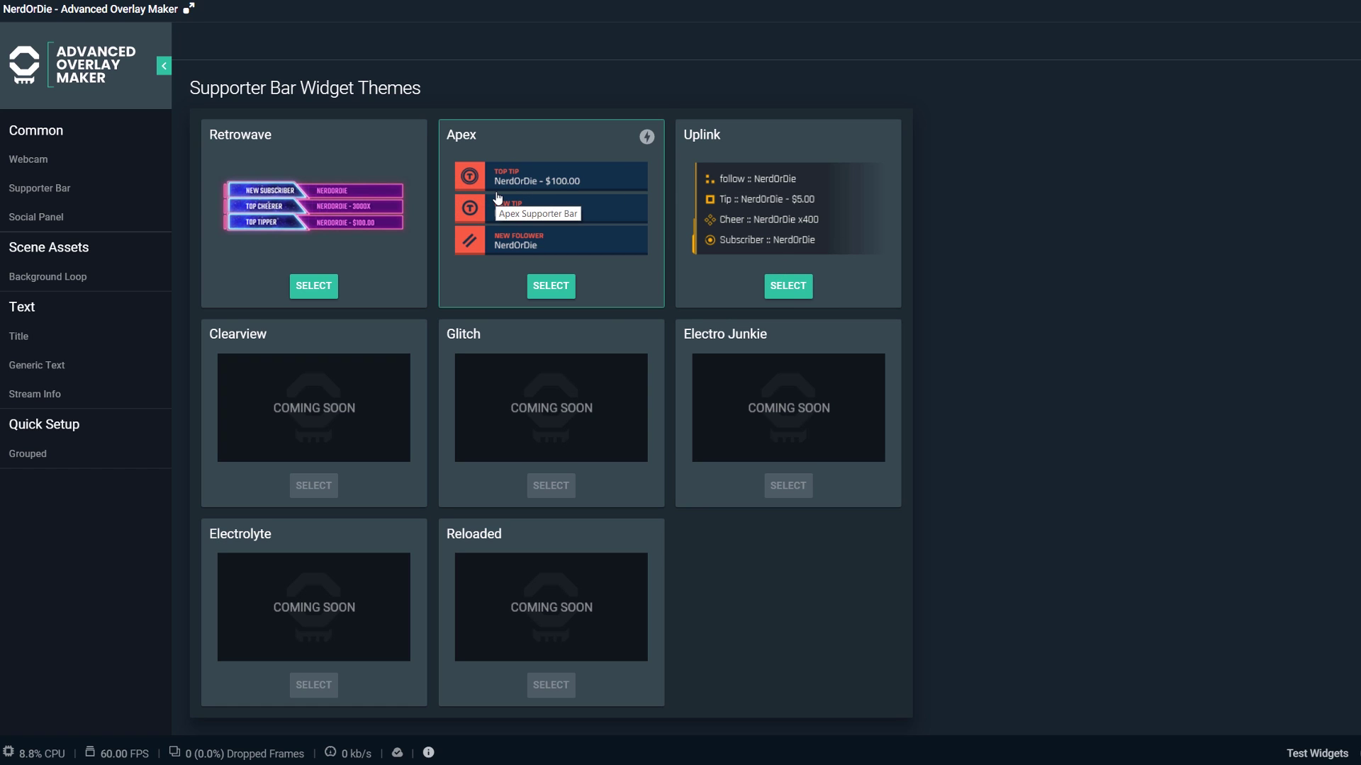
left_click(35, 458)
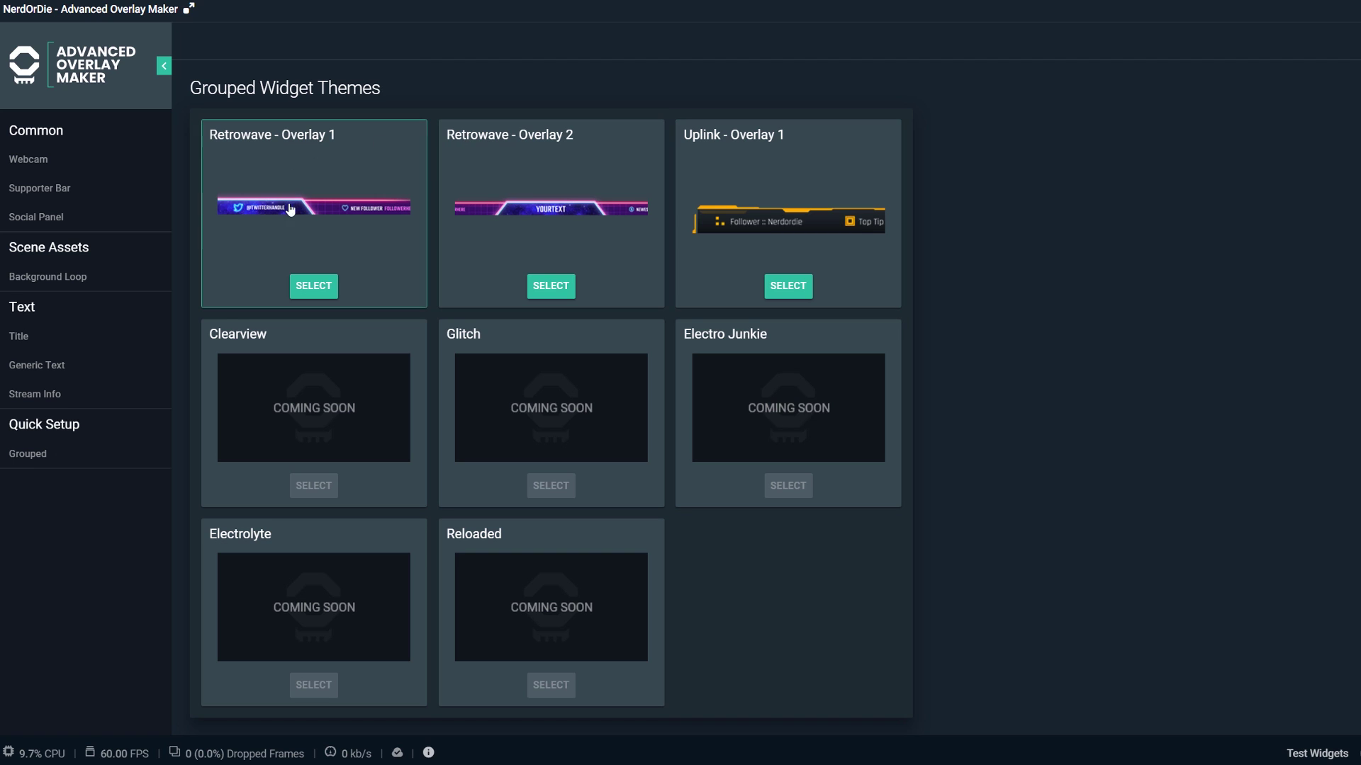
left_click(607, 216)
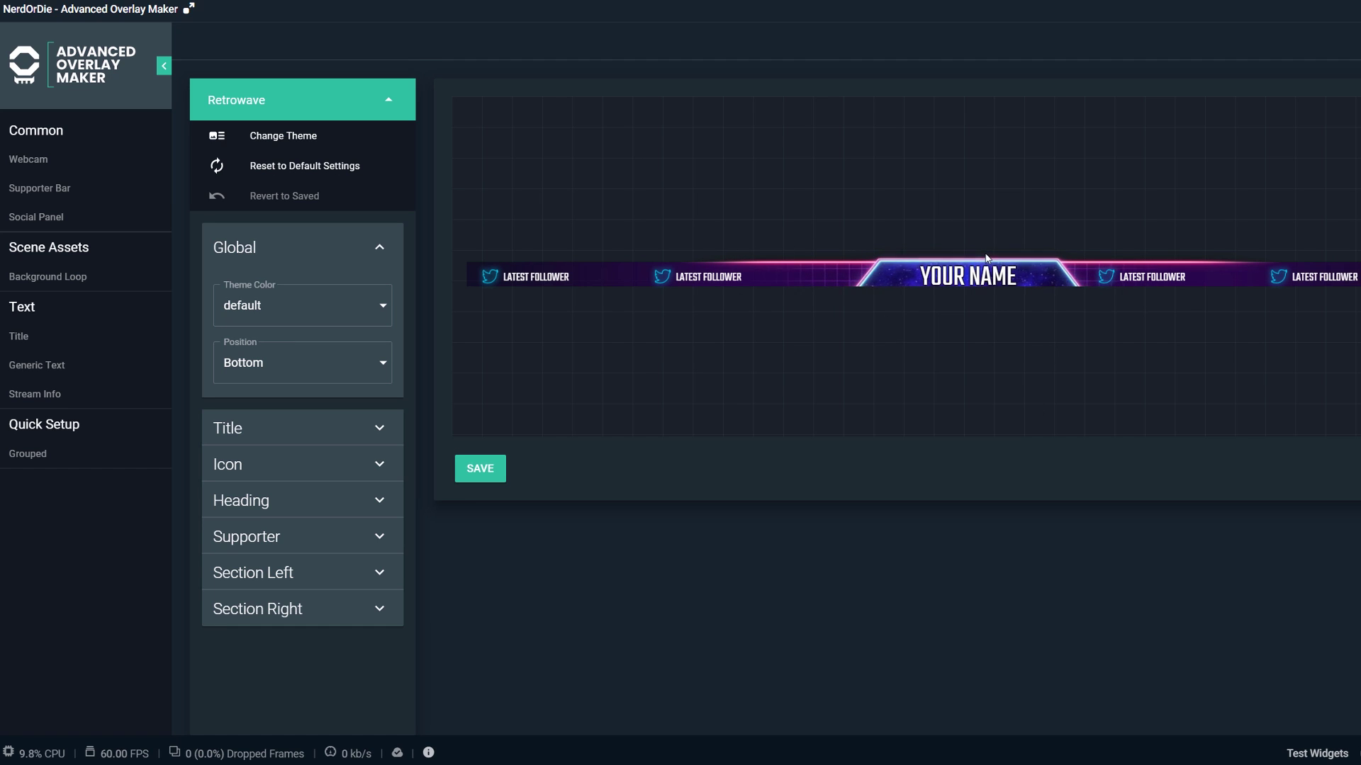
Leave the grouped overlay and select the Retrowave card under Supporter Bar
left_click(65, 185)
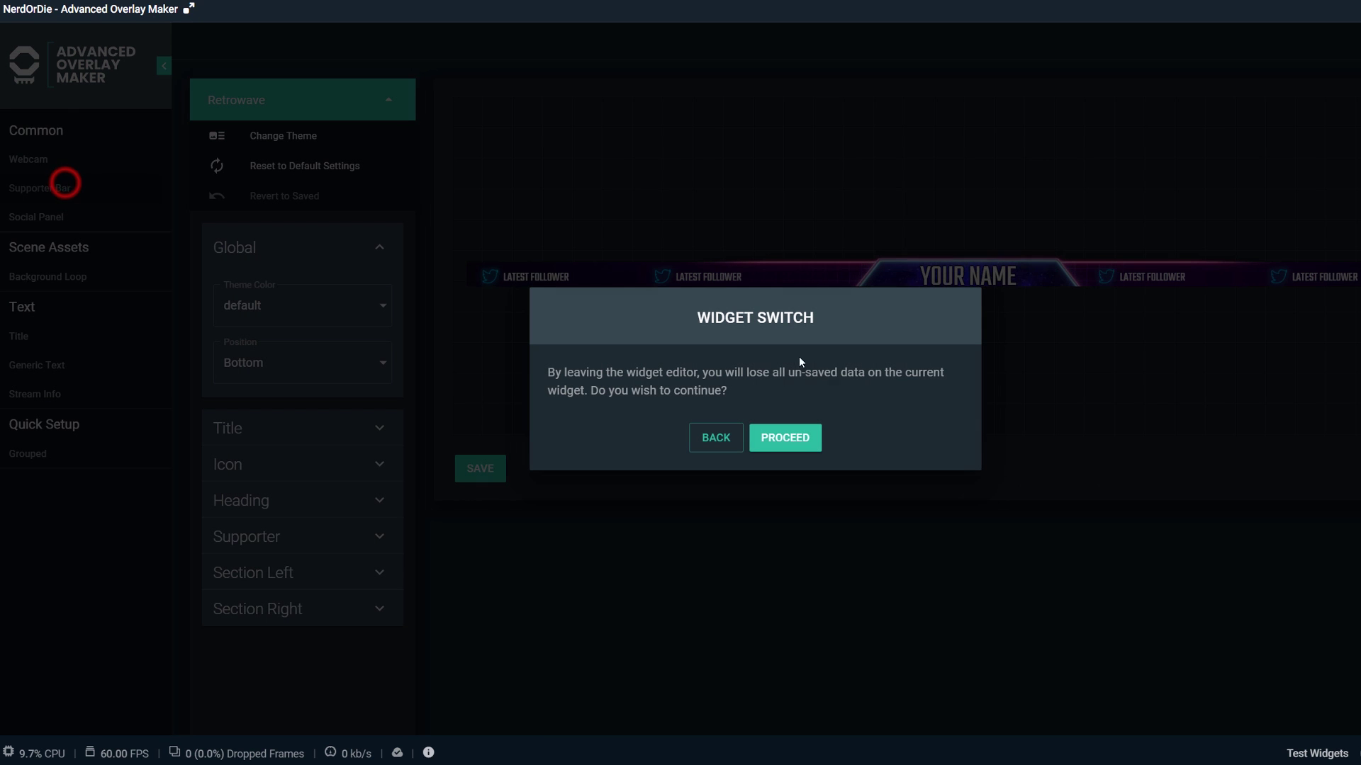
left_click(794, 444)
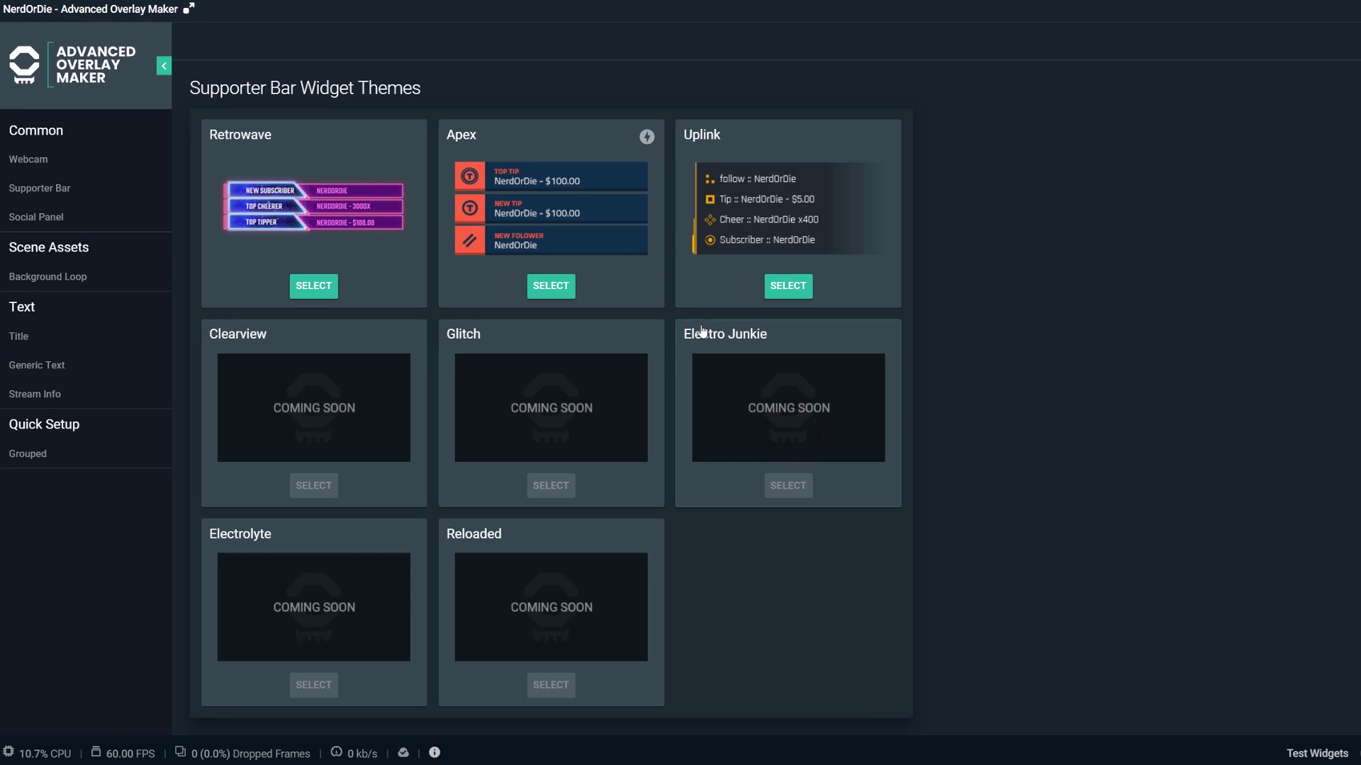
left_click(360, 190)
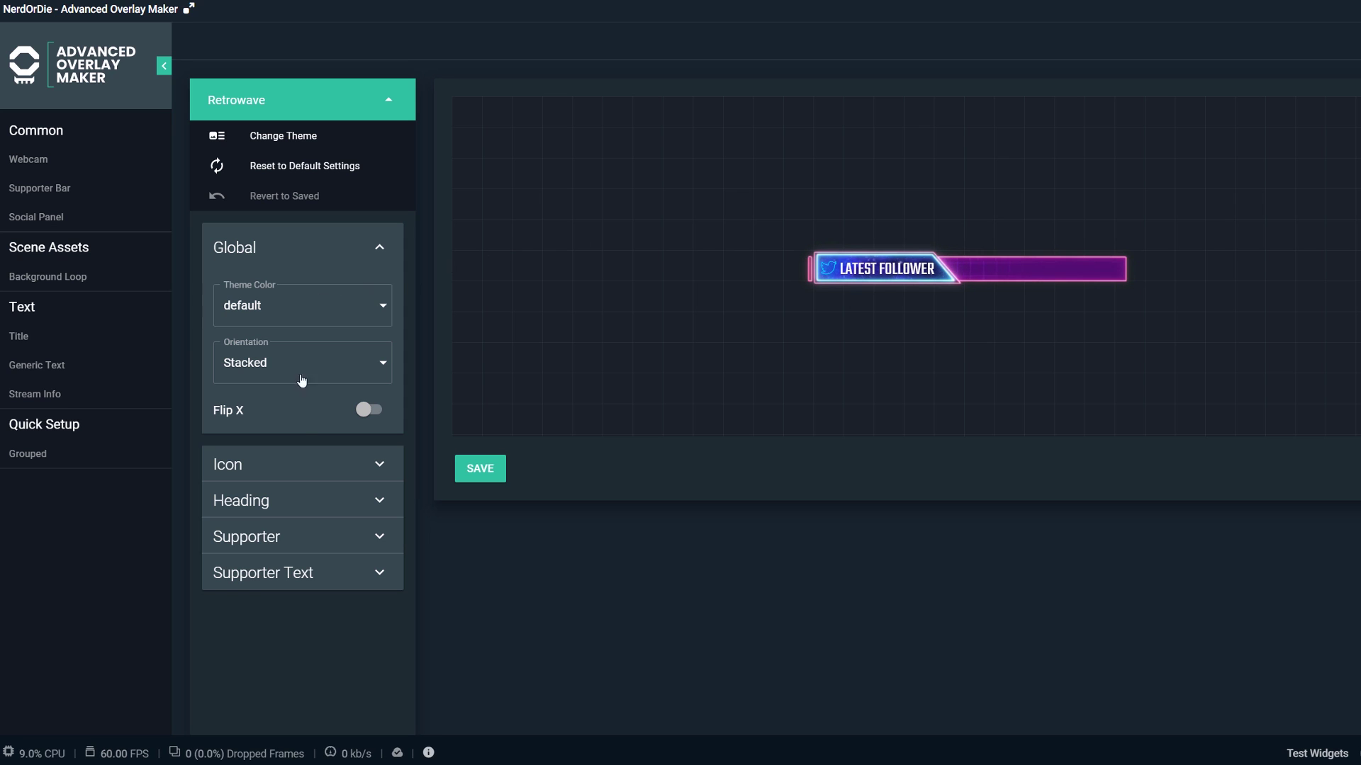
Expand the Icon and Heading settings and set Global Orientation to Horizontal
left_click(307, 465)
scroll(309, 452, "down", 2)
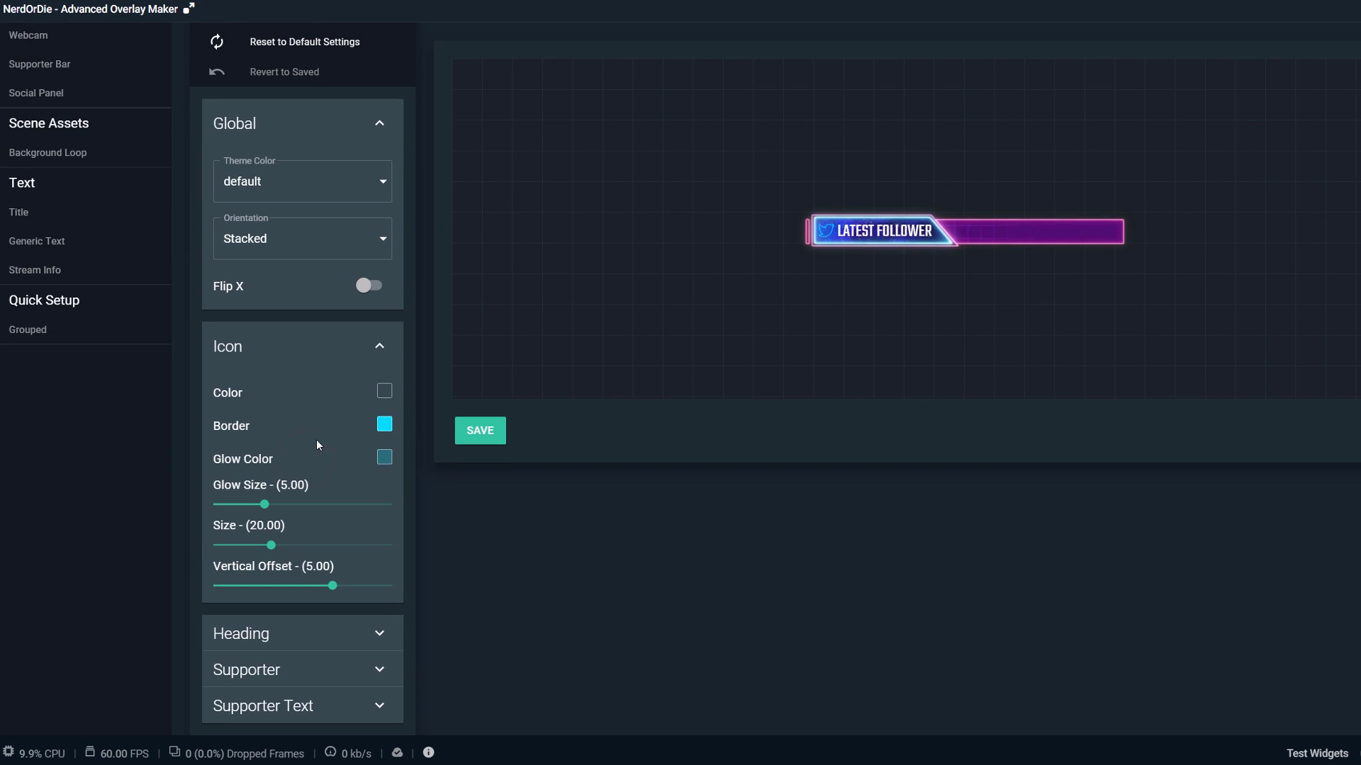
left_click(375, 632)
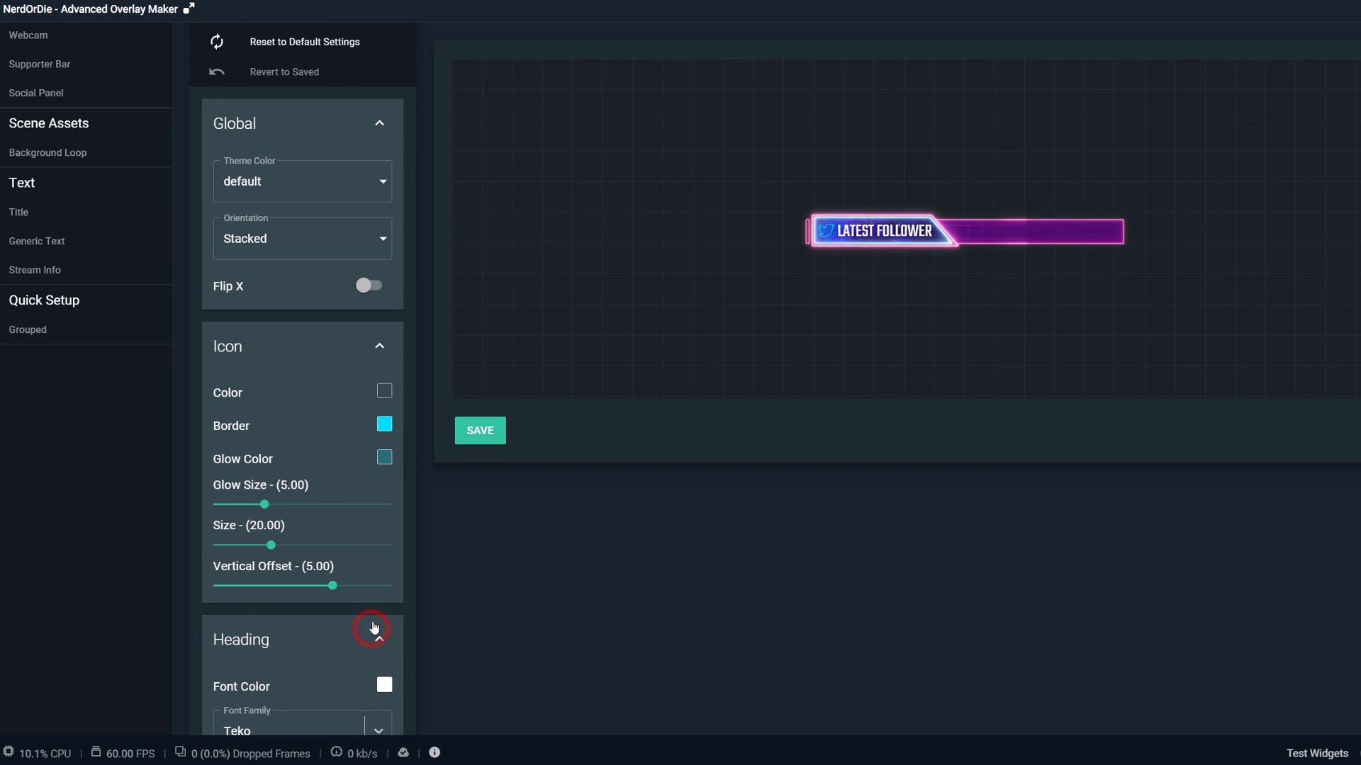
scroll(373, 622, "down", 3)
scroll(385, 589, "up", 1)
scroll(379, 477, "up", 3)
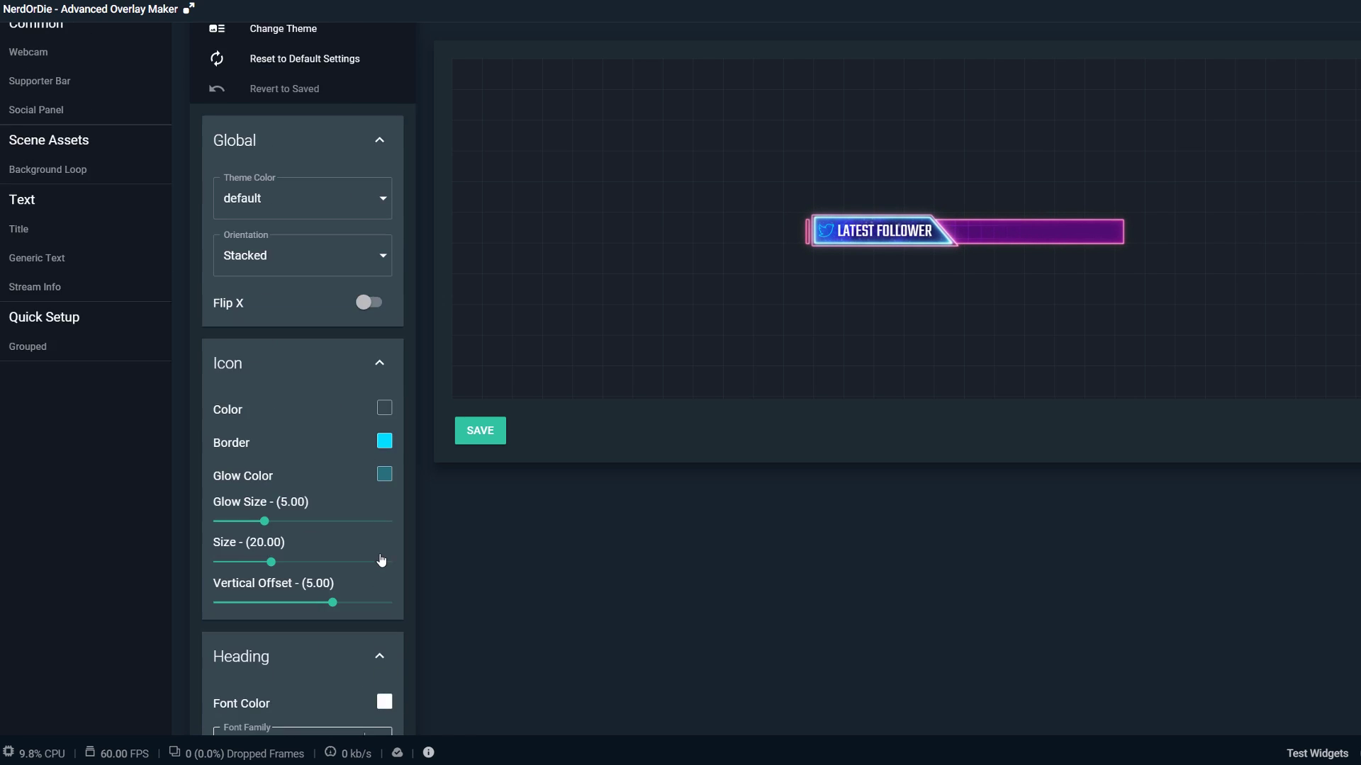
scroll(380, 563, "up", 1)
left_click(281, 332)
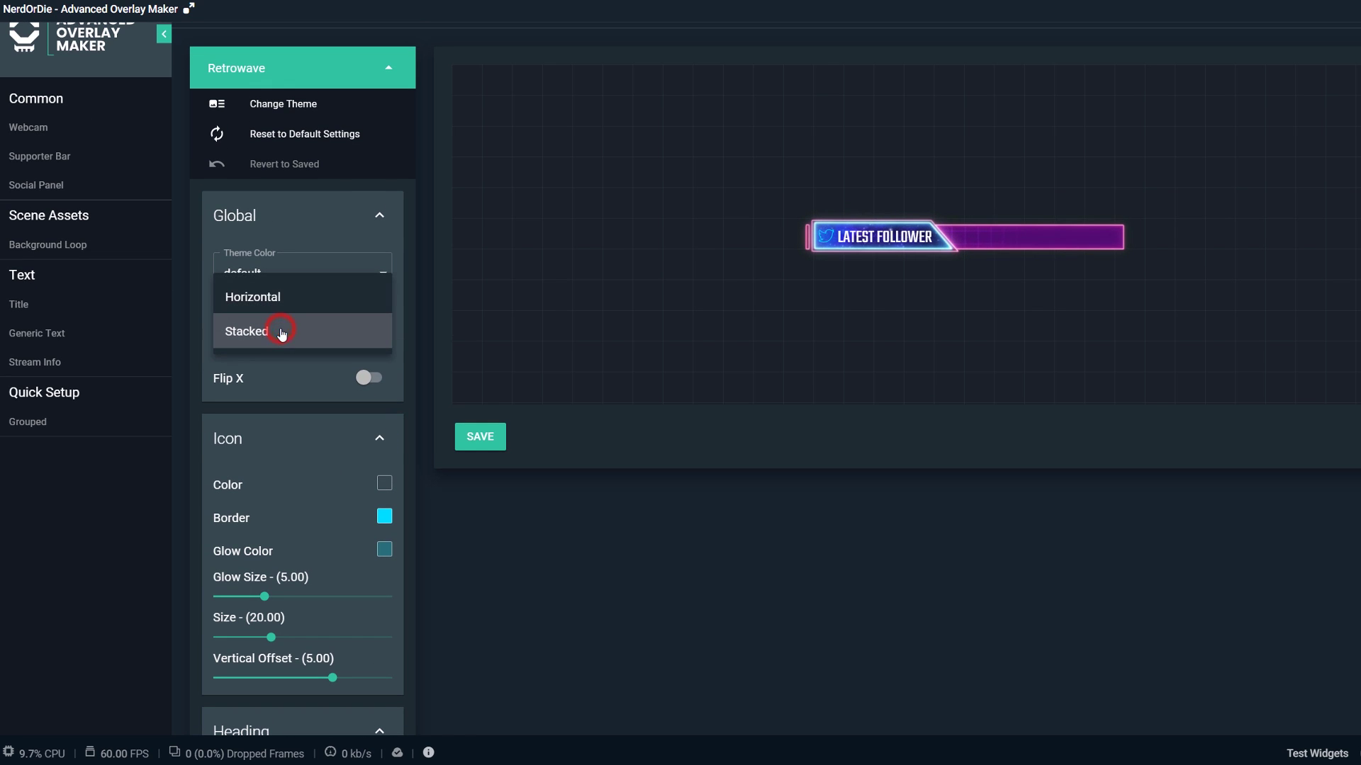
left_click(295, 292)
scroll(331, 371, "down", 1)
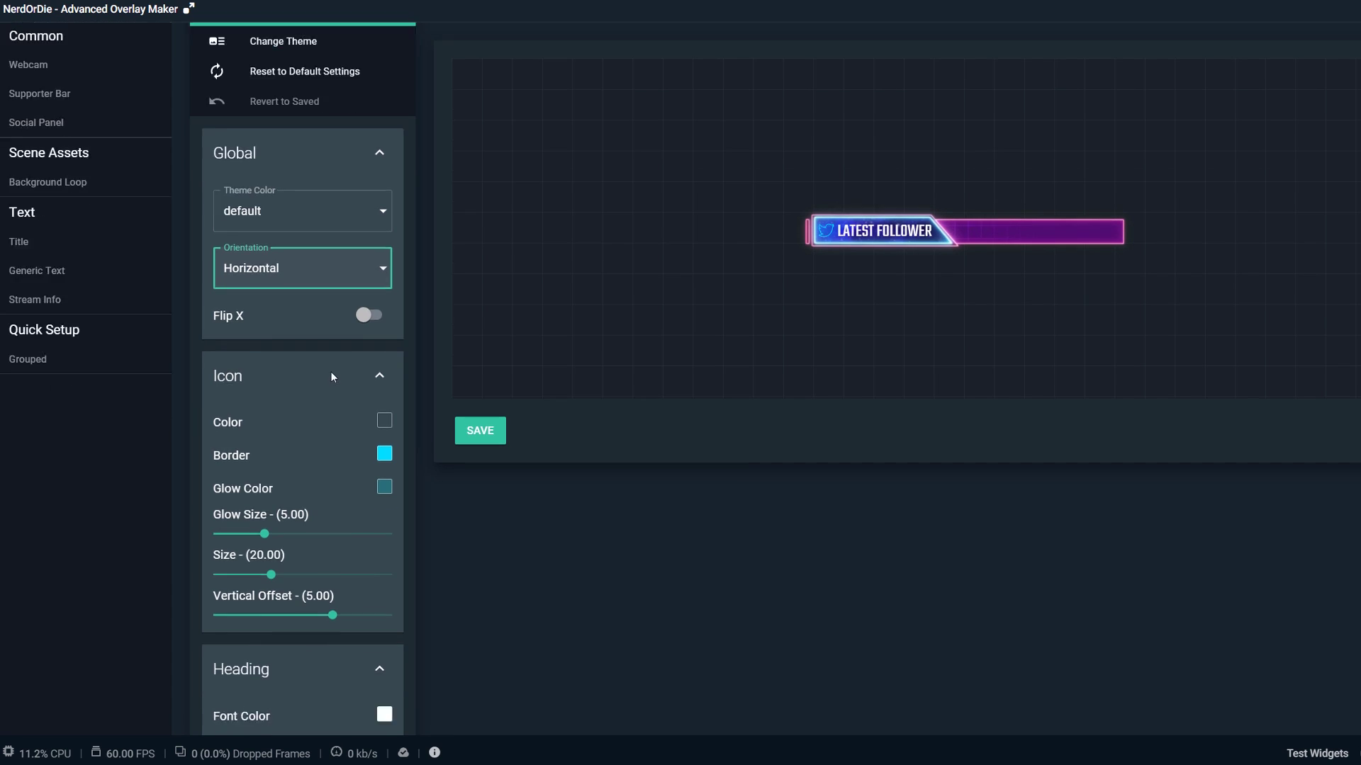
scroll(326, 444, "down", 3)
scroll(341, 415, "up", 1)
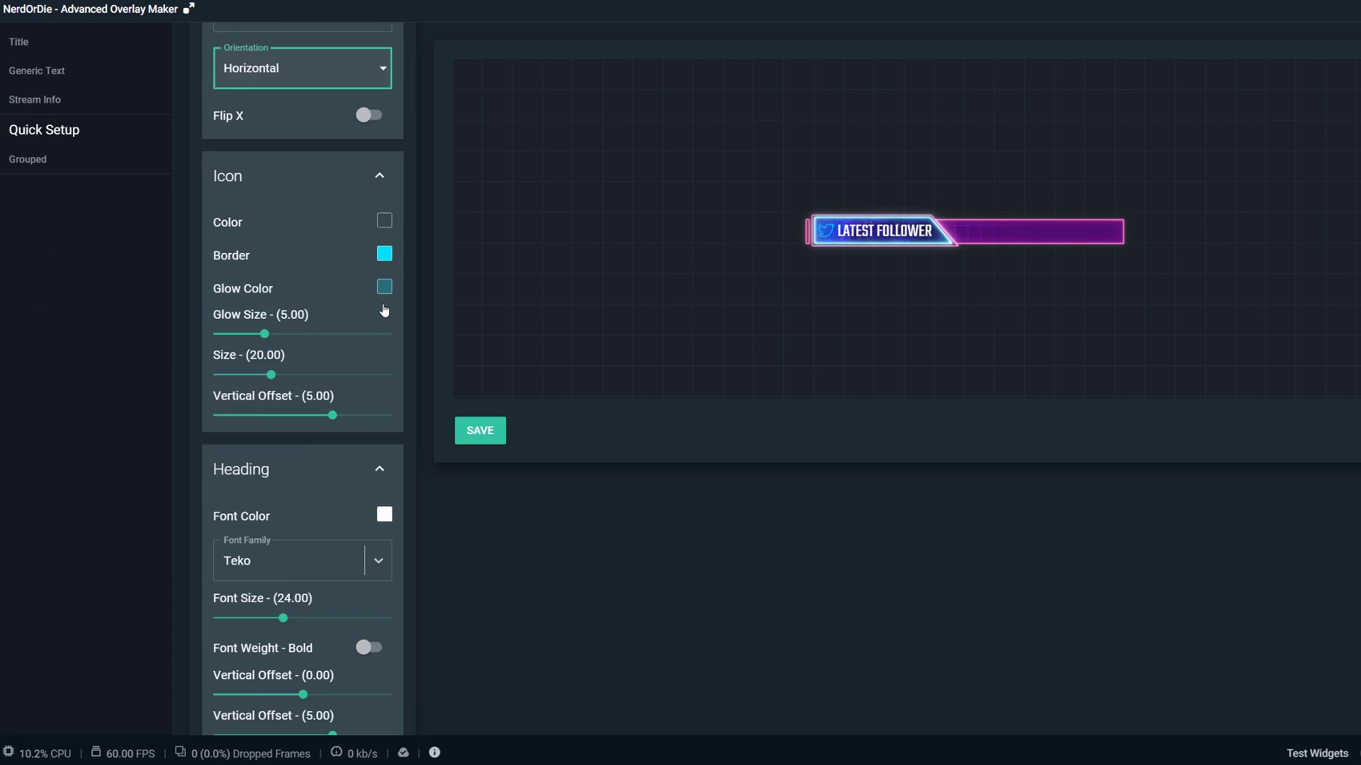
scroll(379, 319, "up", 1)
Set the icon border colour to white after trying red, and collapse the Icon and Heading settings
left_click(384, 367)
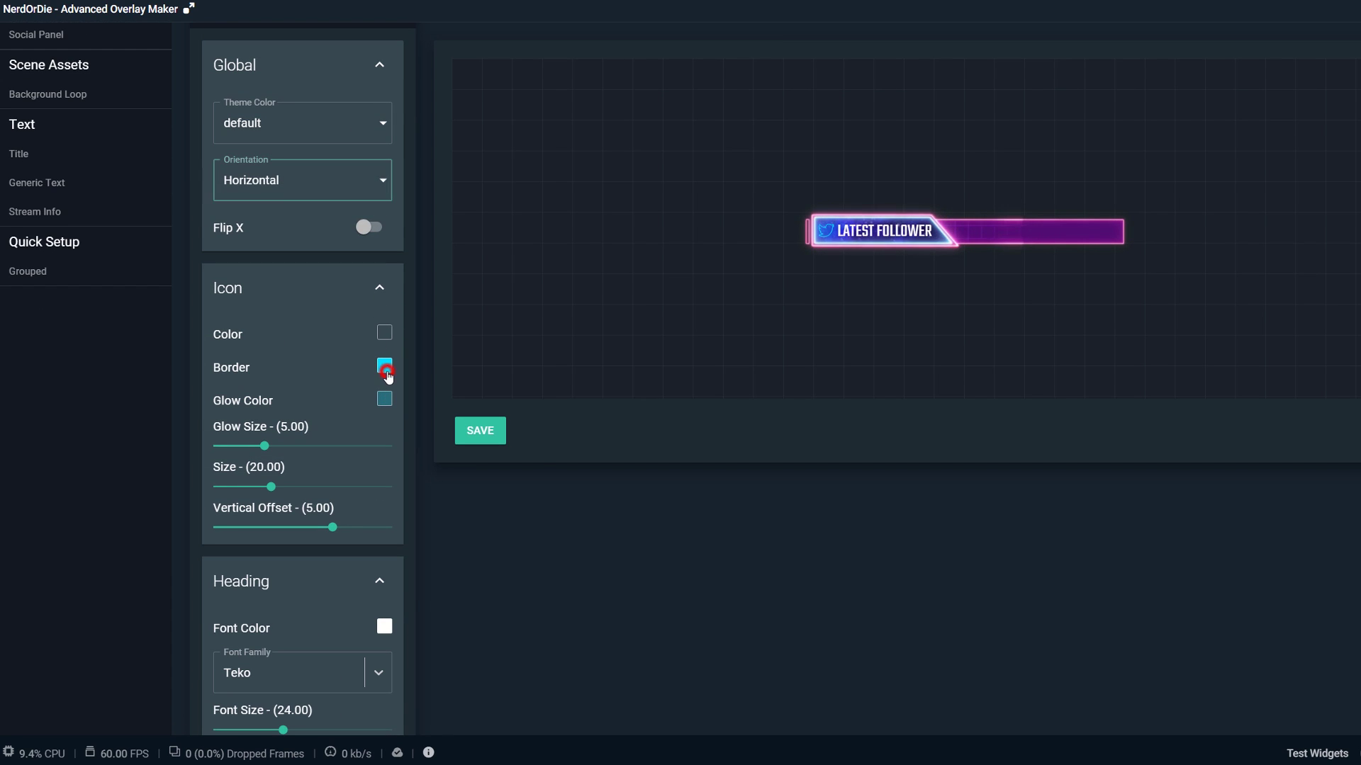
left_click_drag(444, 394, 358, 352)
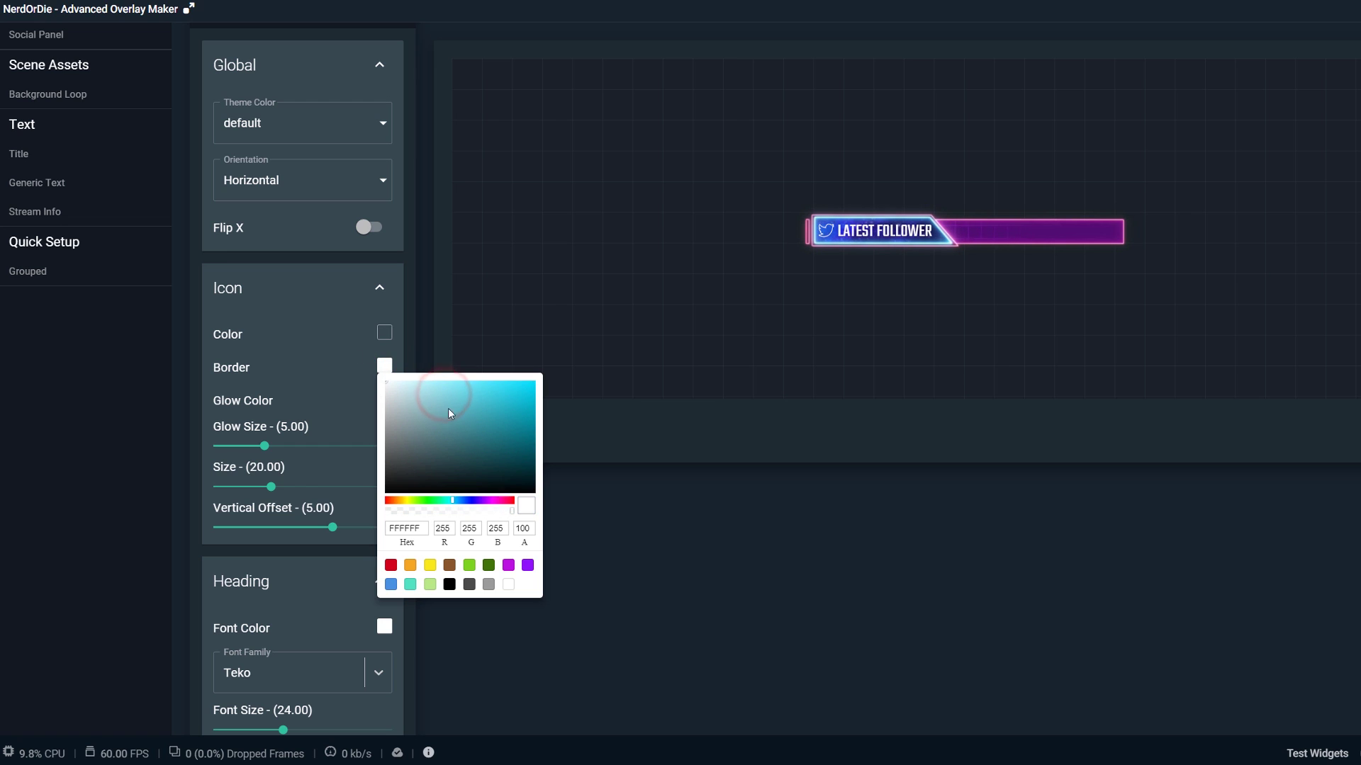
left_click(391, 566)
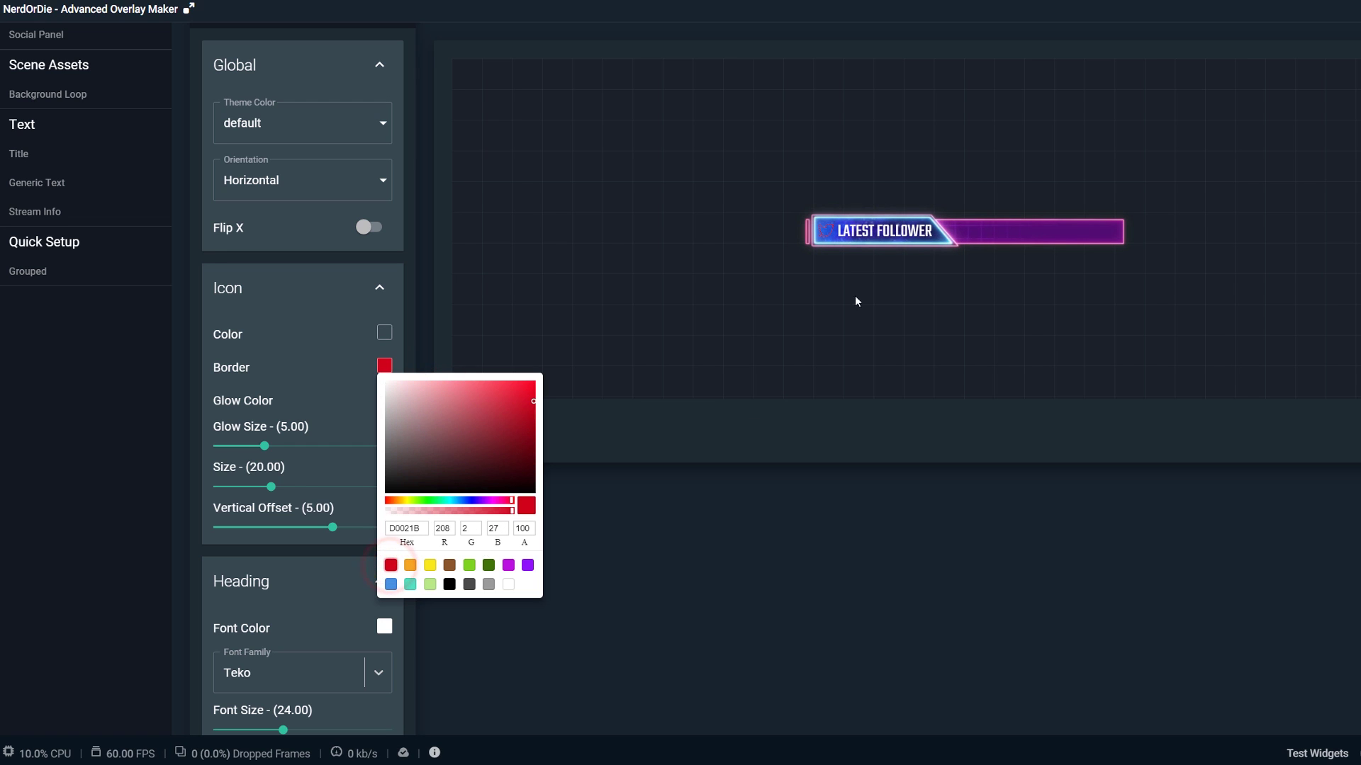
left_click(509, 586)
left_click(596, 580)
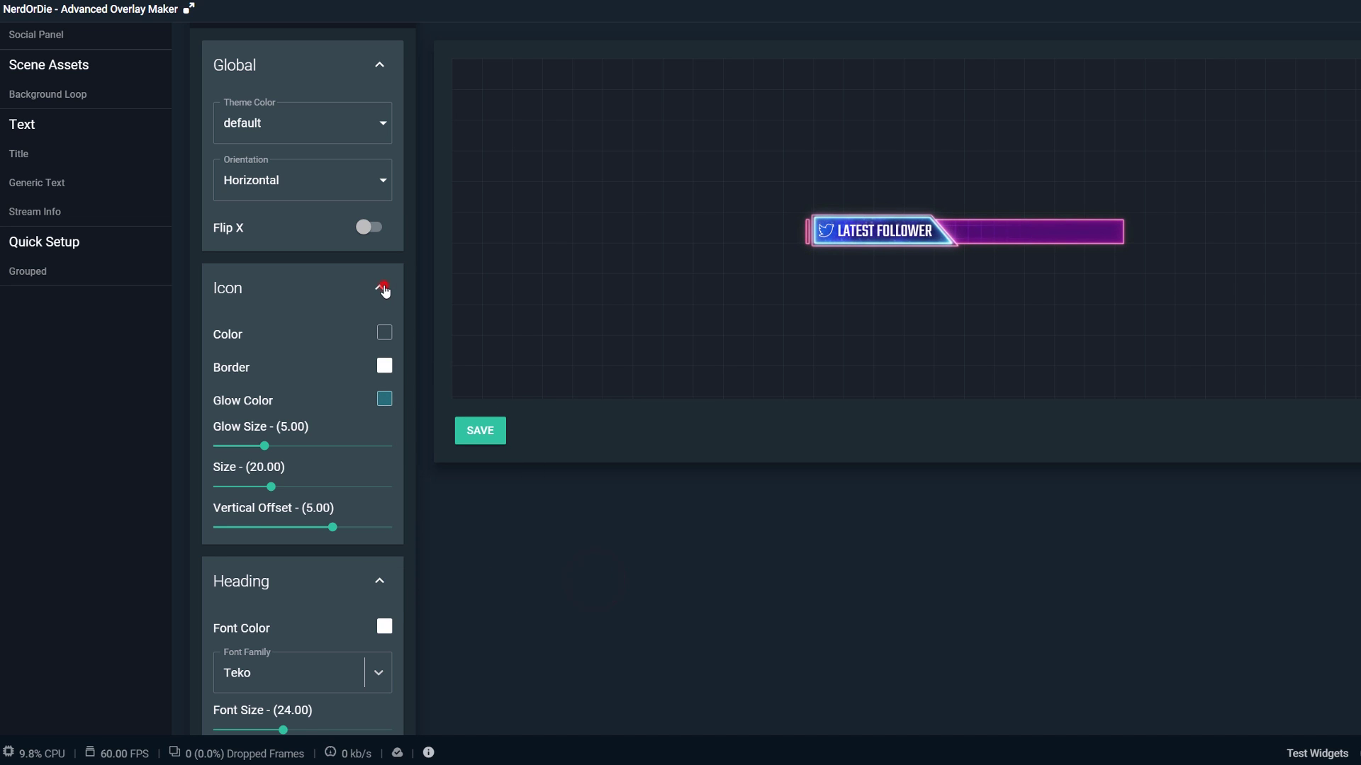
left_click(381, 287)
left_click(381, 353)
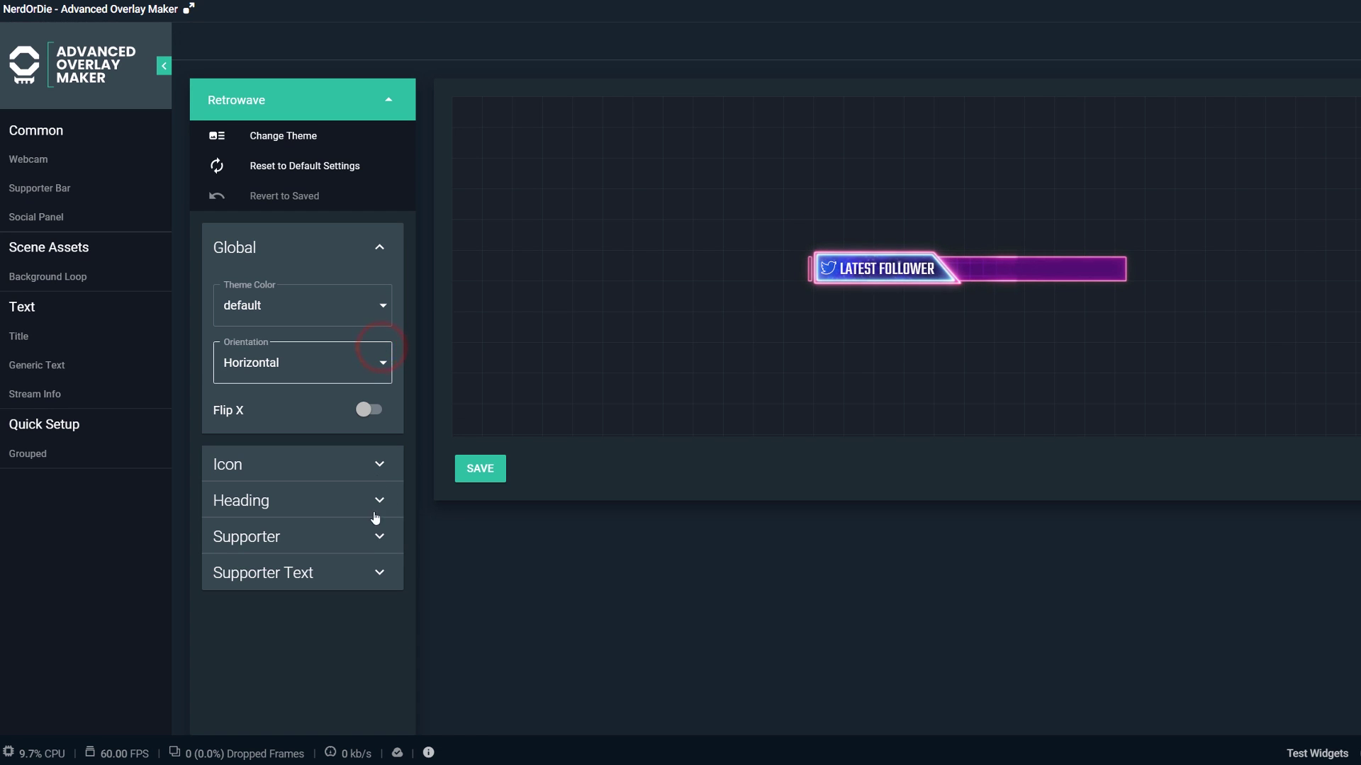
left_click(379, 575)
scroll(378, 565, "down", 2)
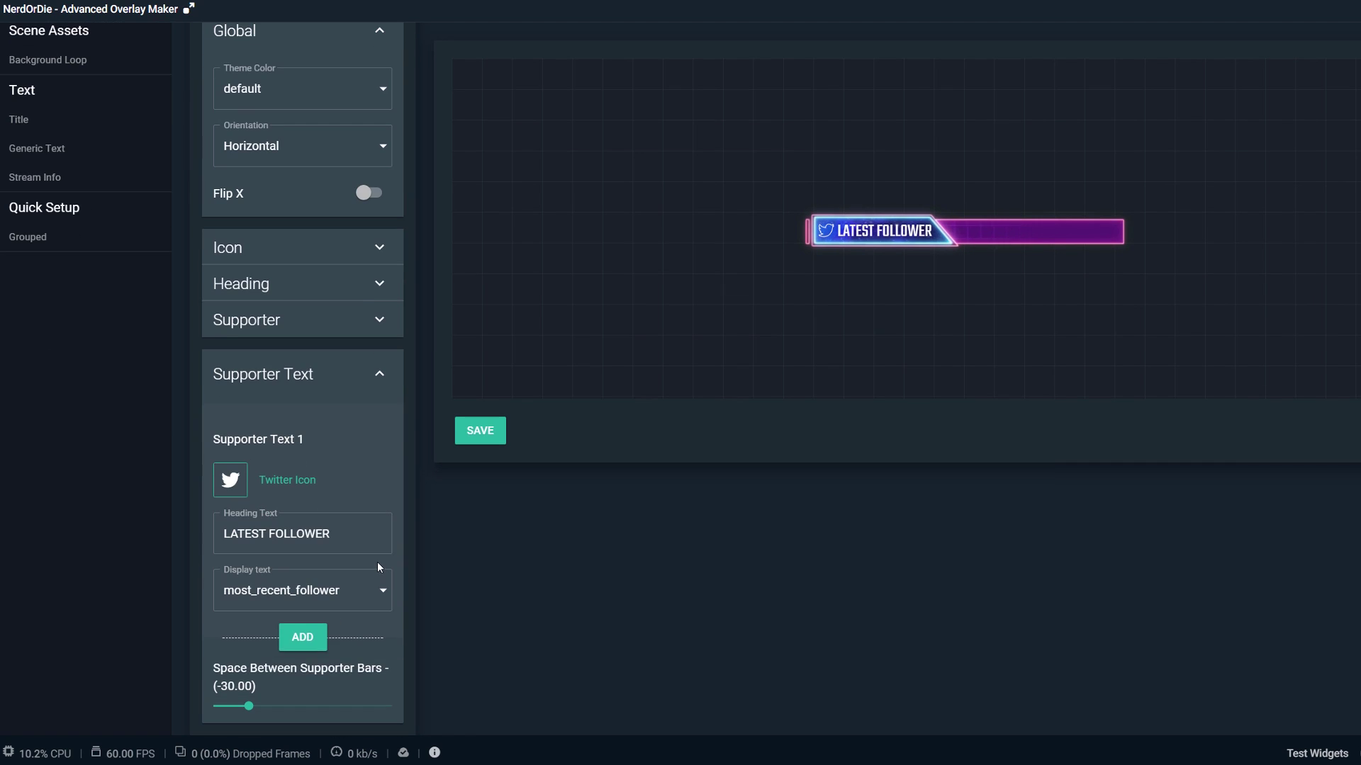
Add four more supporter bars for five in total, and widen their spacing to about -21
left_click(302, 639)
scroll(303, 638, "down", 2)
left_click(300, 640)
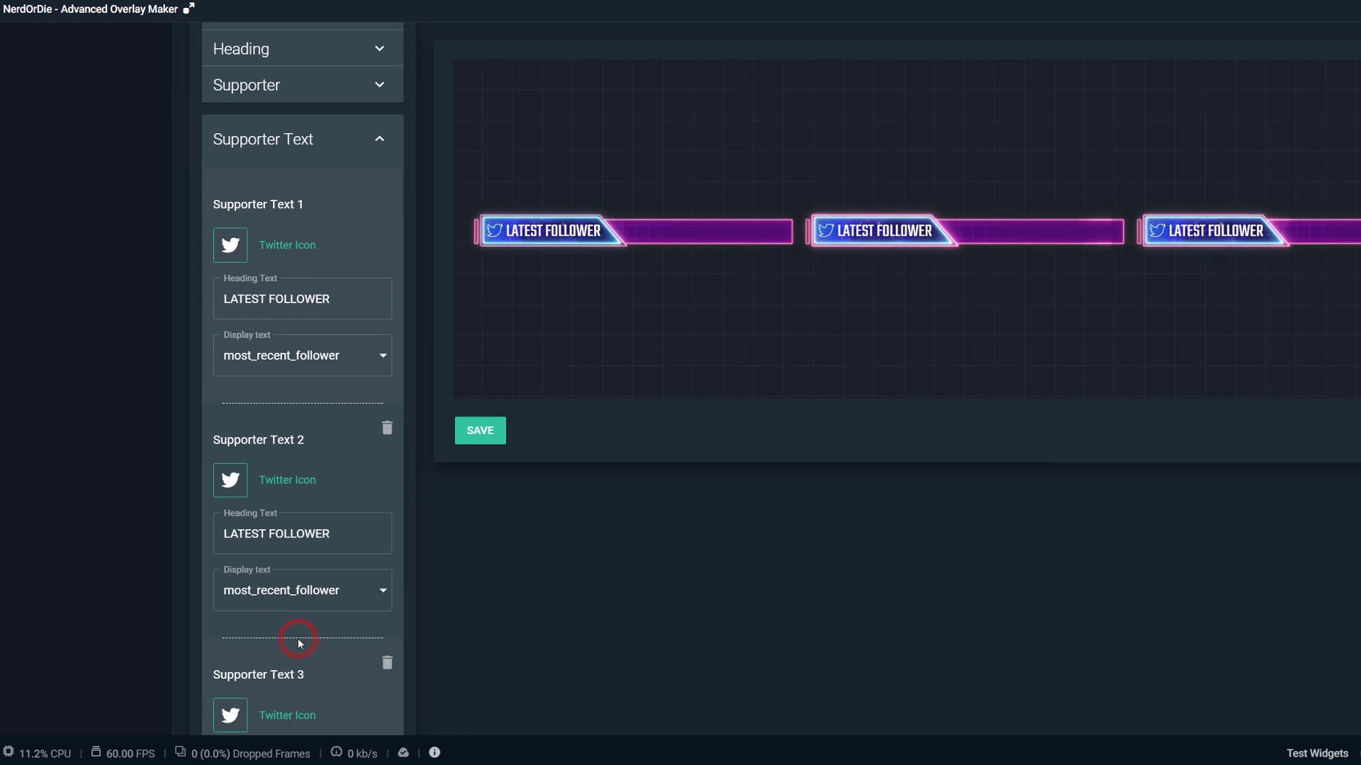
scroll(303, 644, "down", 2)
left_click(295, 646)
scroll(291, 648, "down", 2)
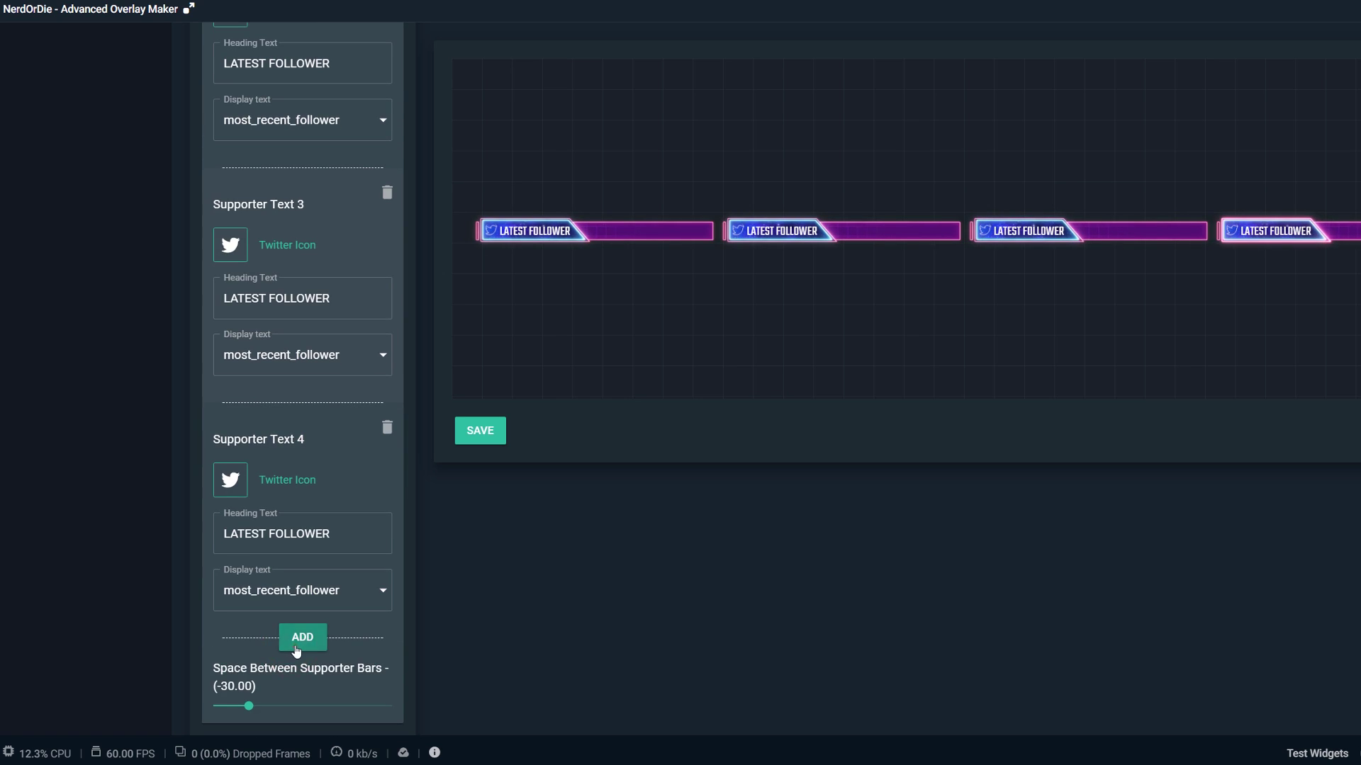
left_click(300, 636)
scroll(303, 637, "down", 1)
scroll(303, 638, "down", 2)
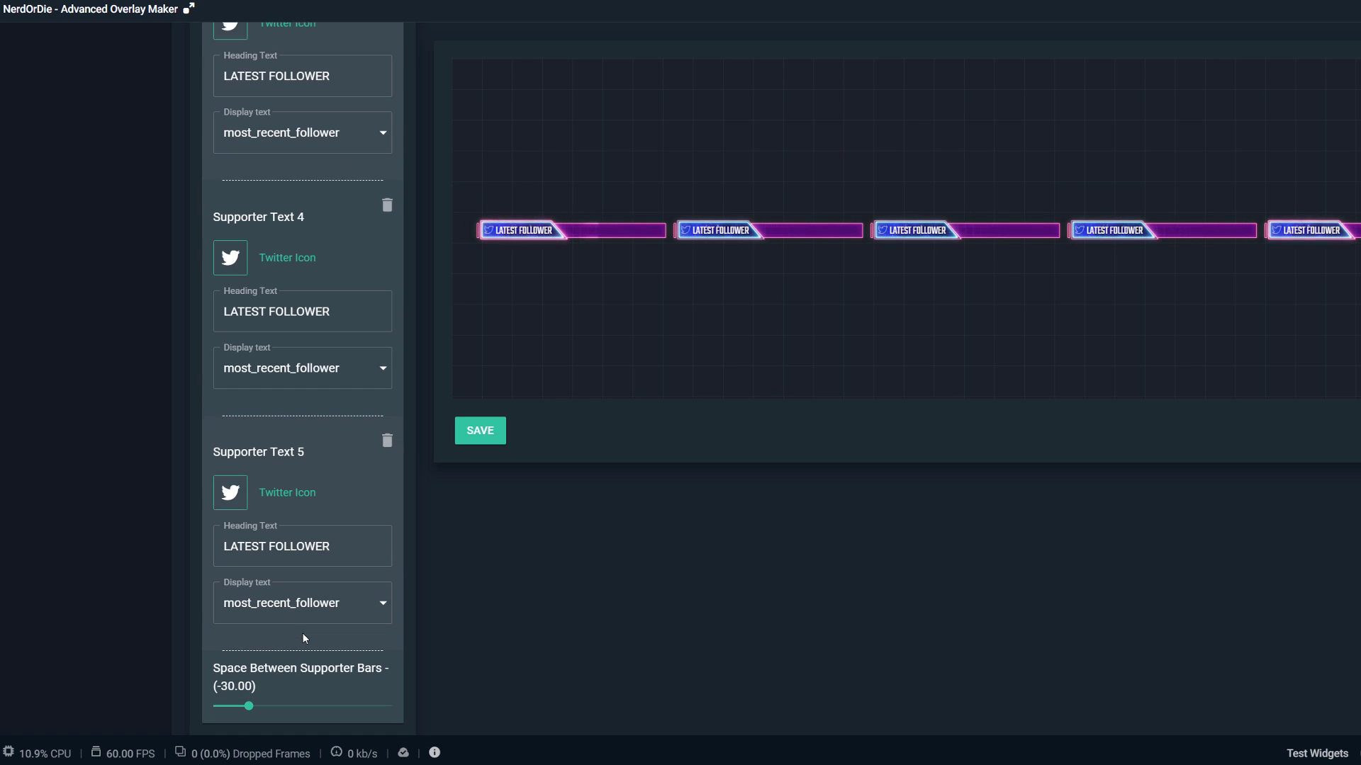
mouse_move(249, 706)
left_mouse_down()
mouse_move(295, 706)
mouse_move(263, 705)
left_mouse_up()
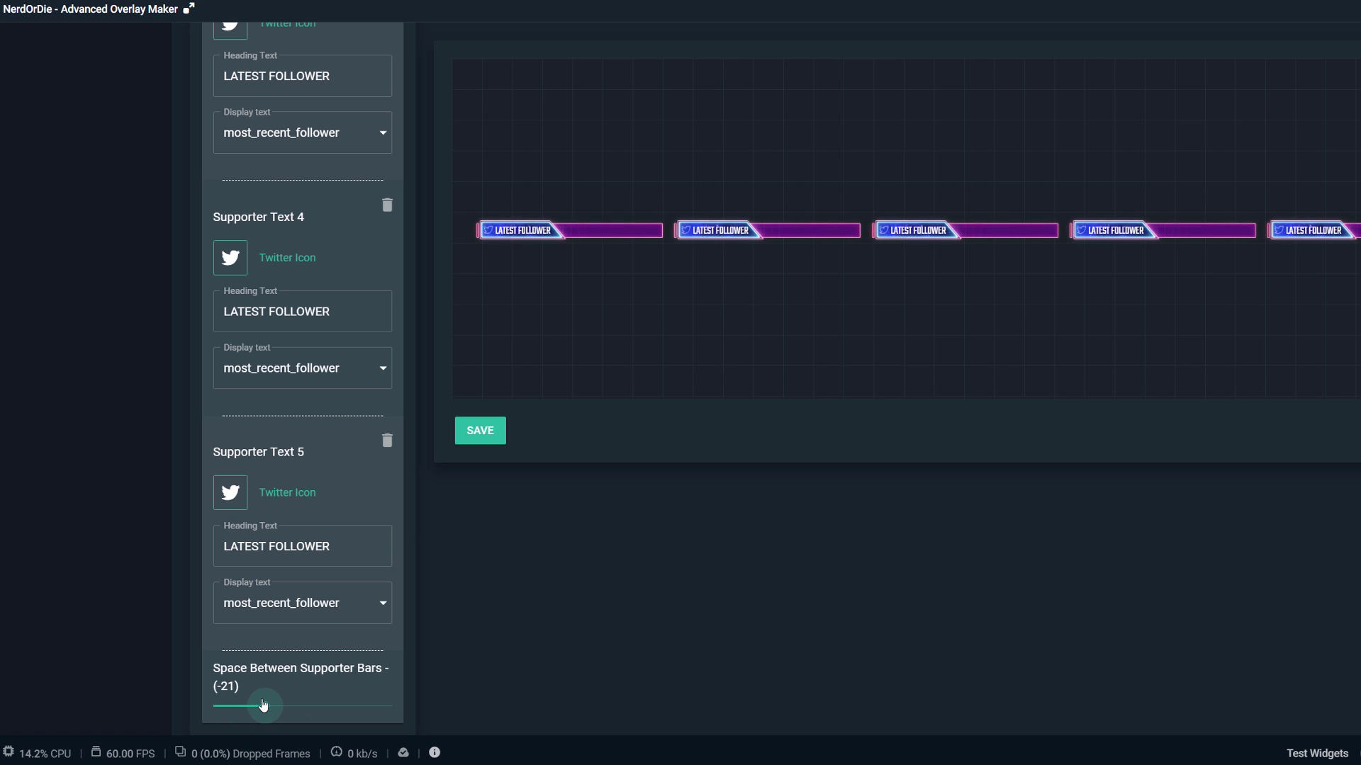
scroll(291, 564, "up", 2)
scroll(290, 564, "up", 6)
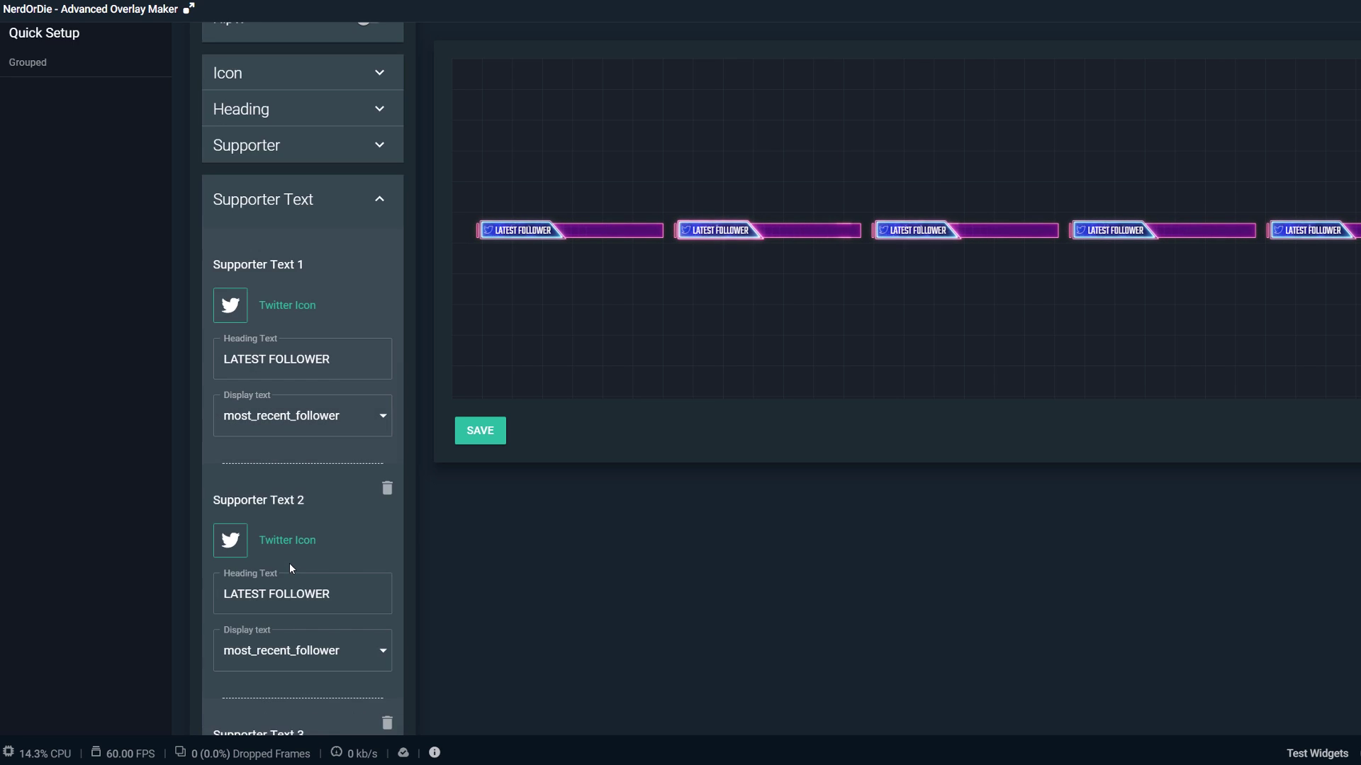
scroll(290, 564, "up", 4)
Set the supporter bar orientation to Stacked and leave the social panel editor for Title
left_click(291, 271)
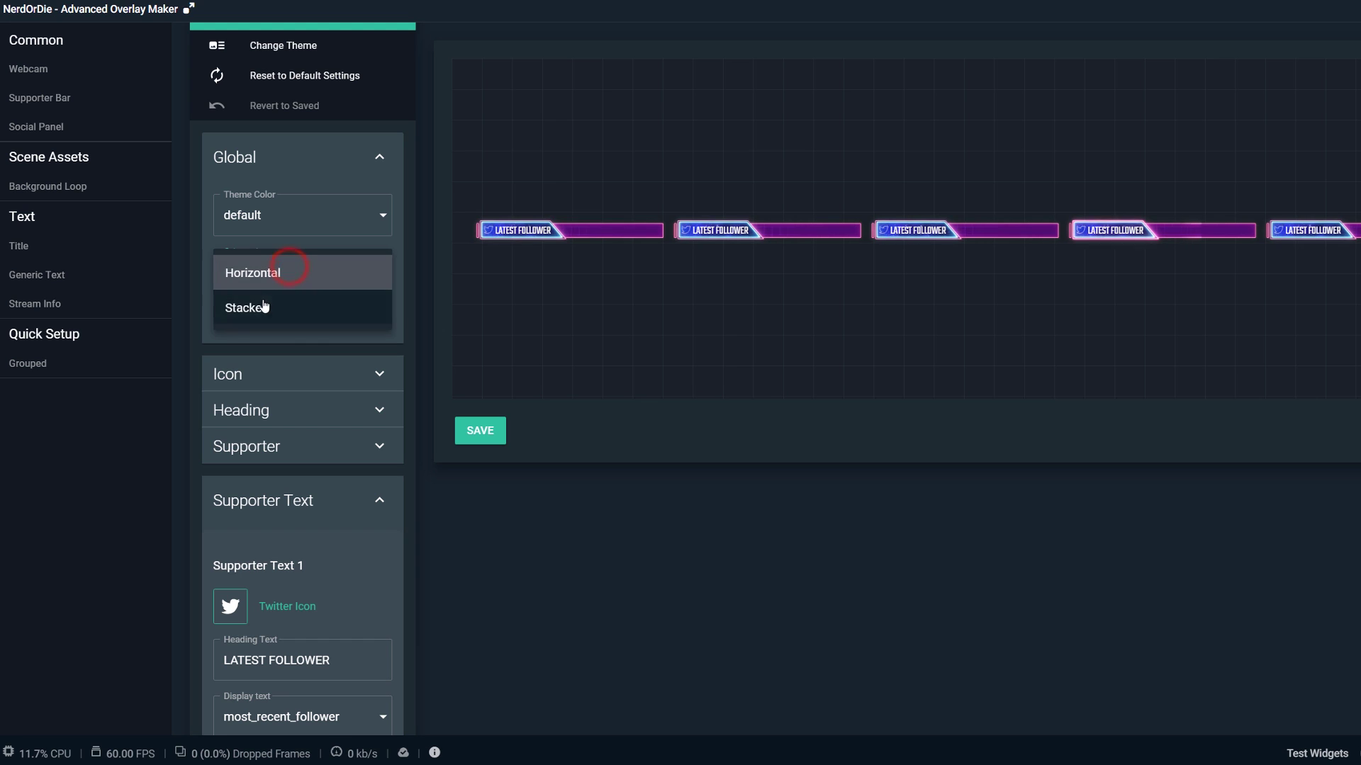
left_click(265, 304)
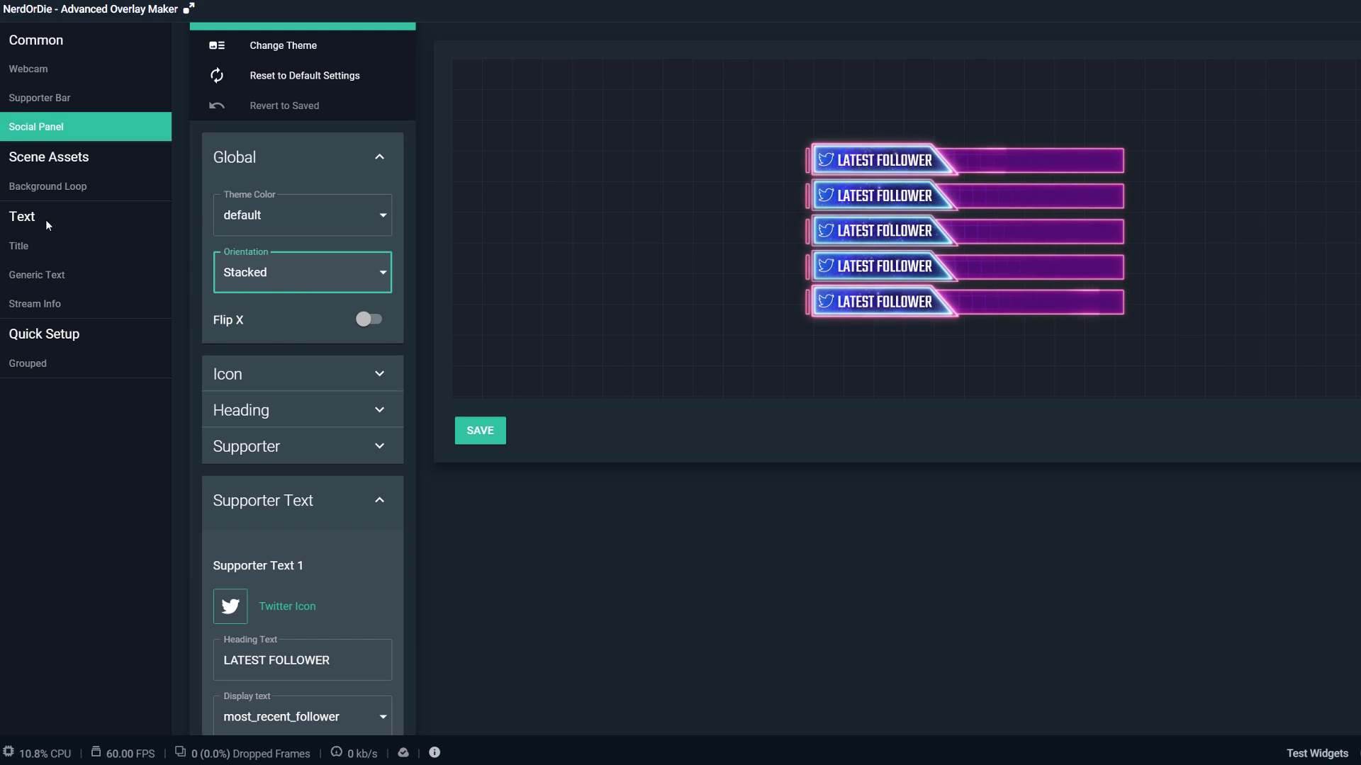
left_click(39, 247)
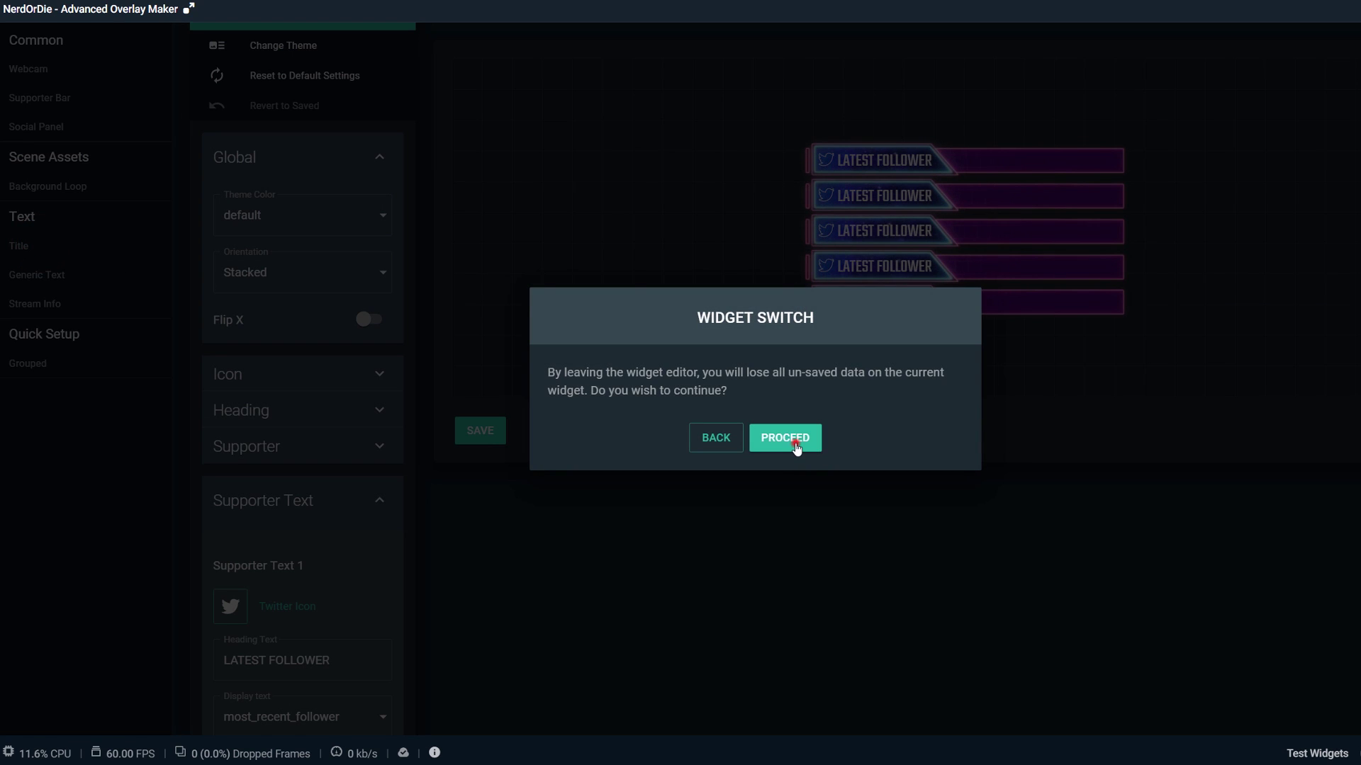
left_click(796, 447)
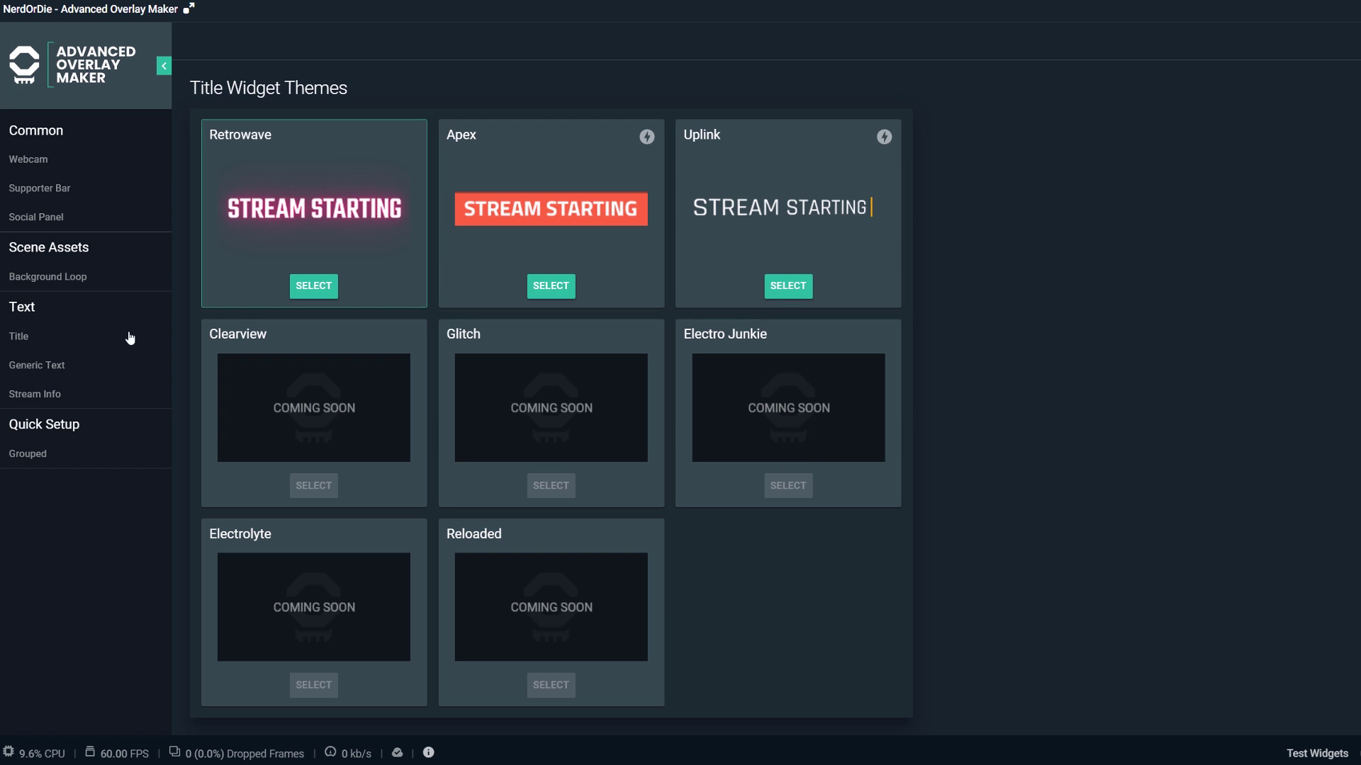
Look over the Stream Info themes, then pick the Uplink title theme
left_click(62, 394)
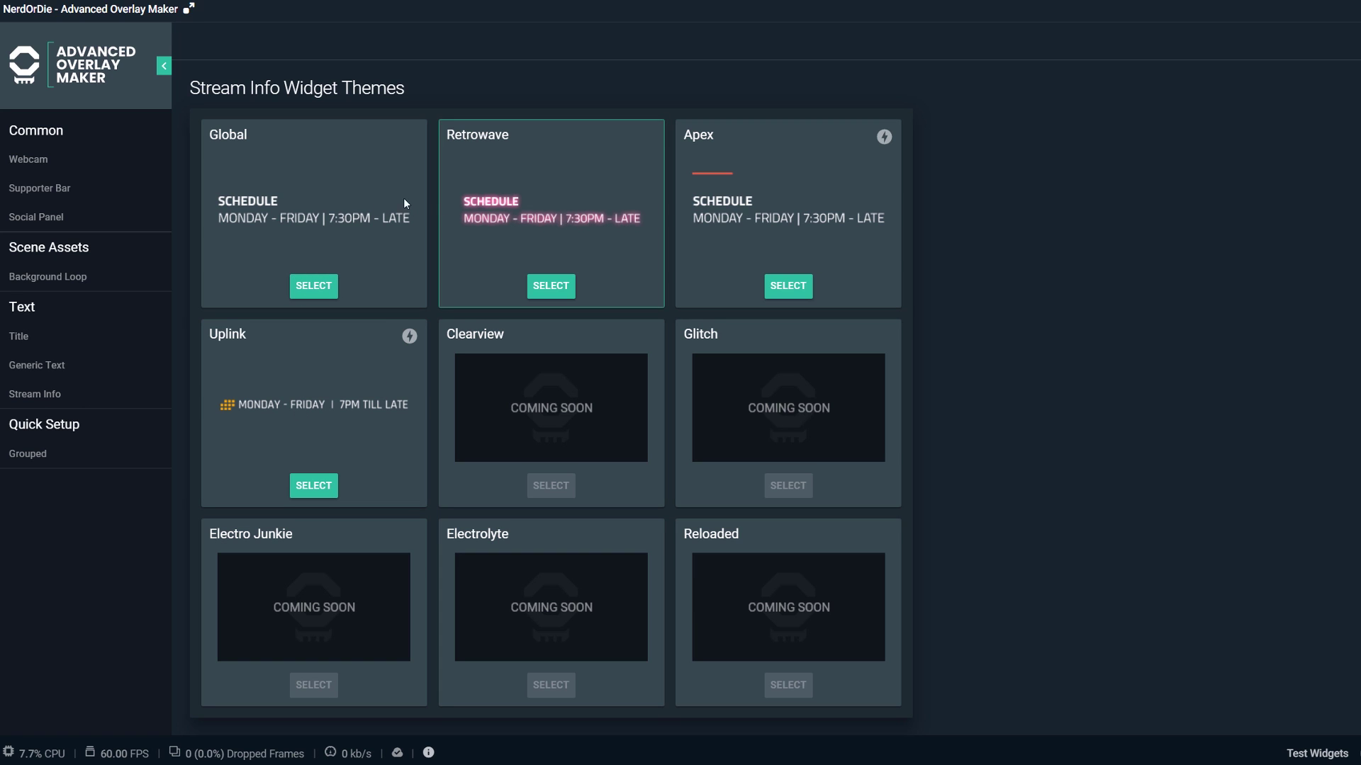
left_click(74, 341)
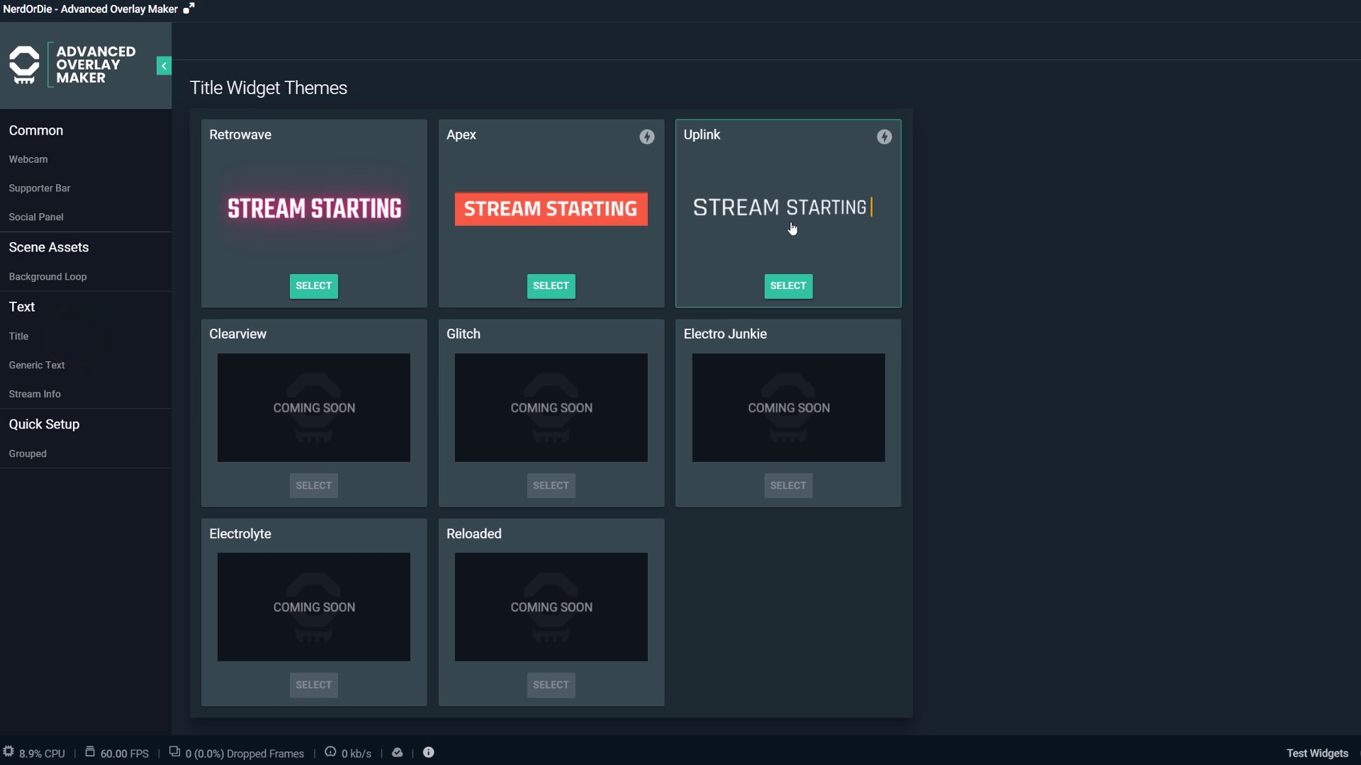
left_click(789, 225)
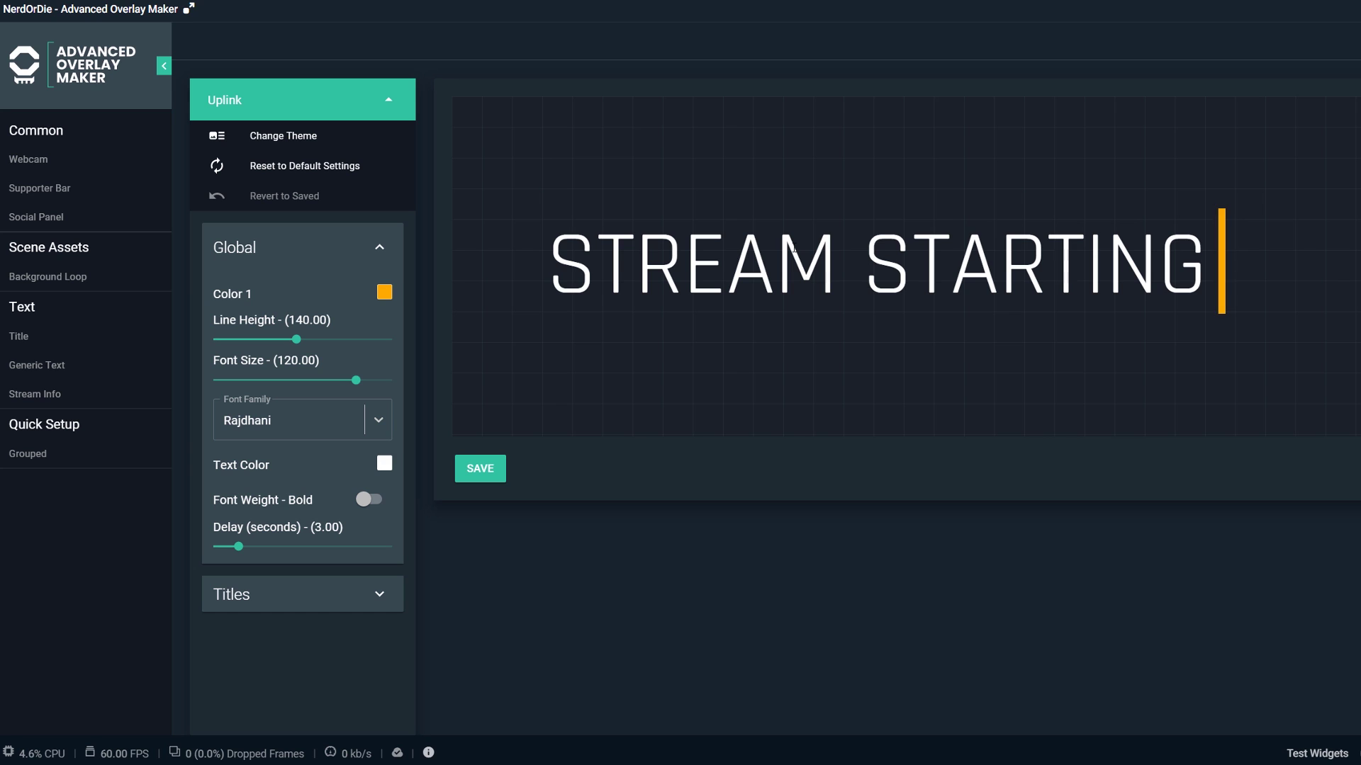
Change the title accent bar colour to red
left_click(385, 292)
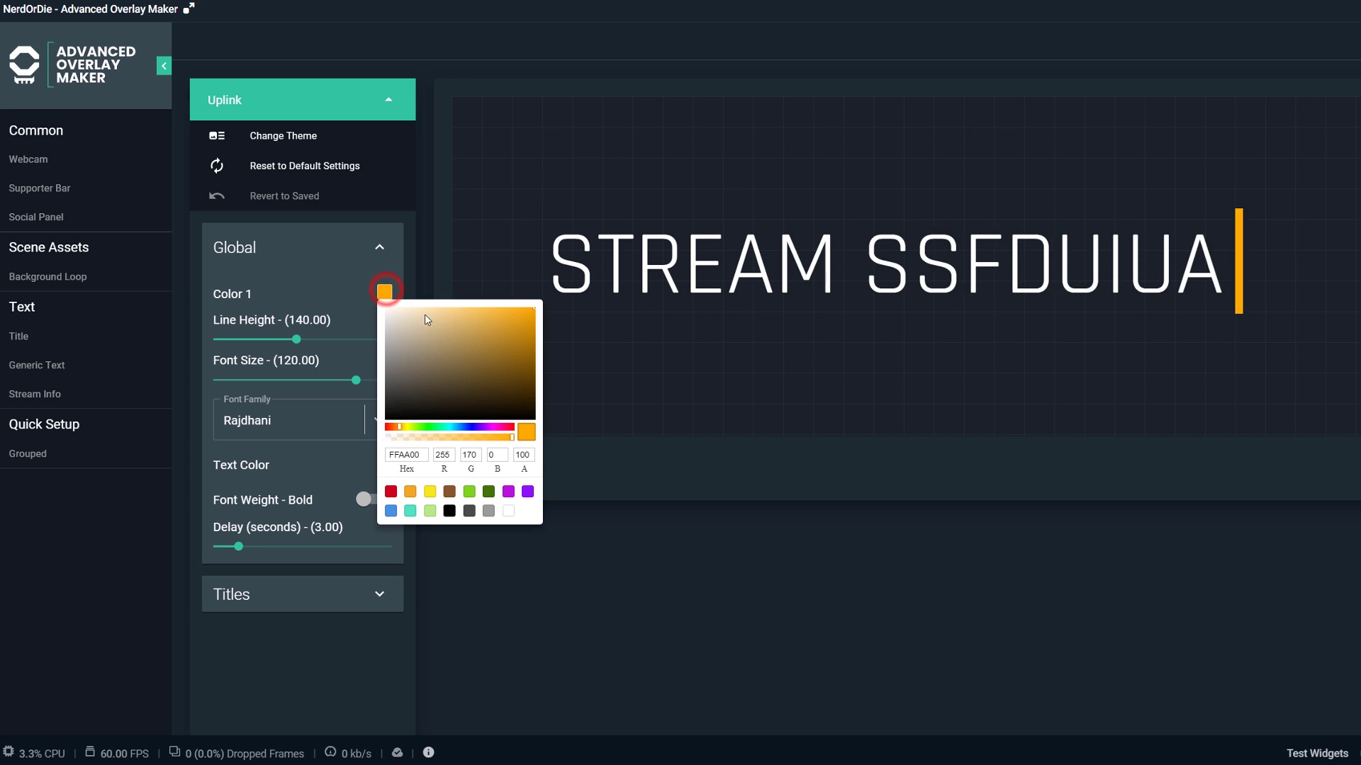
left_click(449, 511)
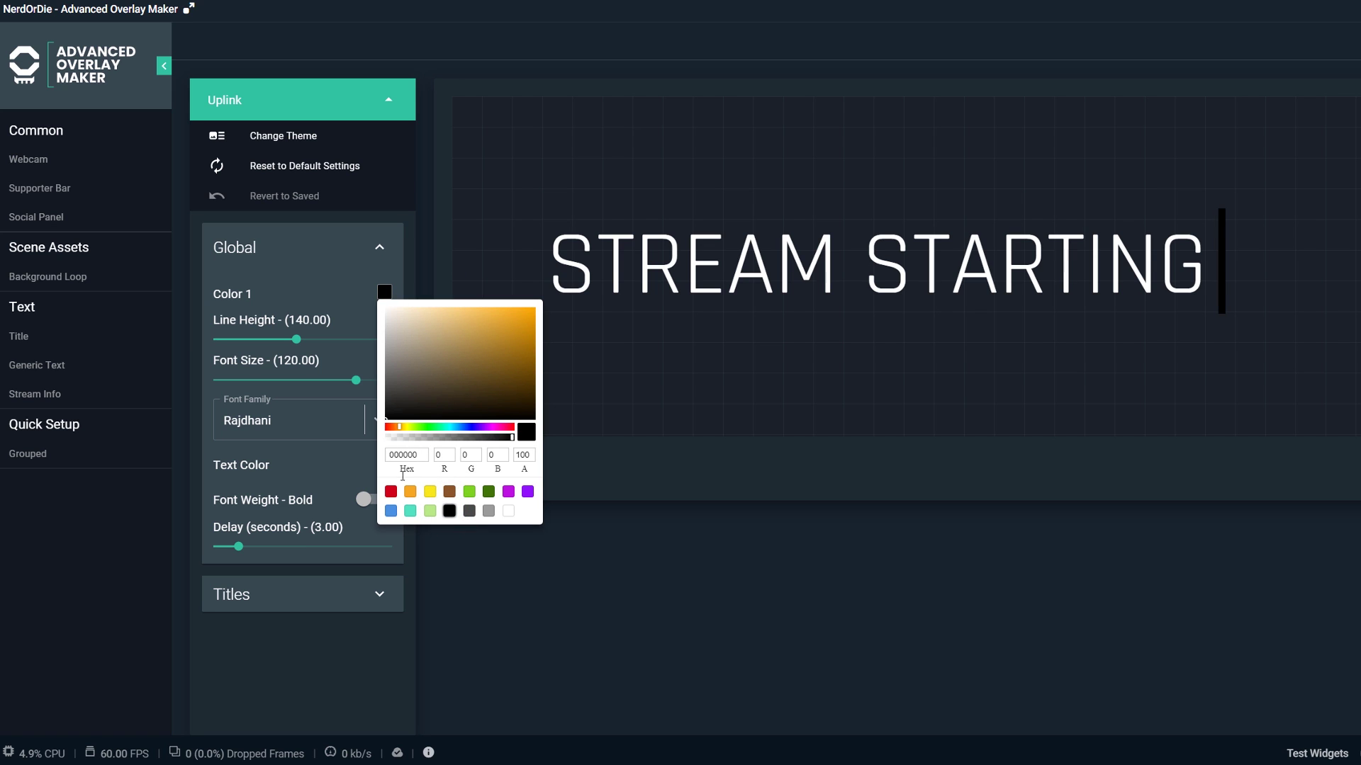
left_click(391, 492)
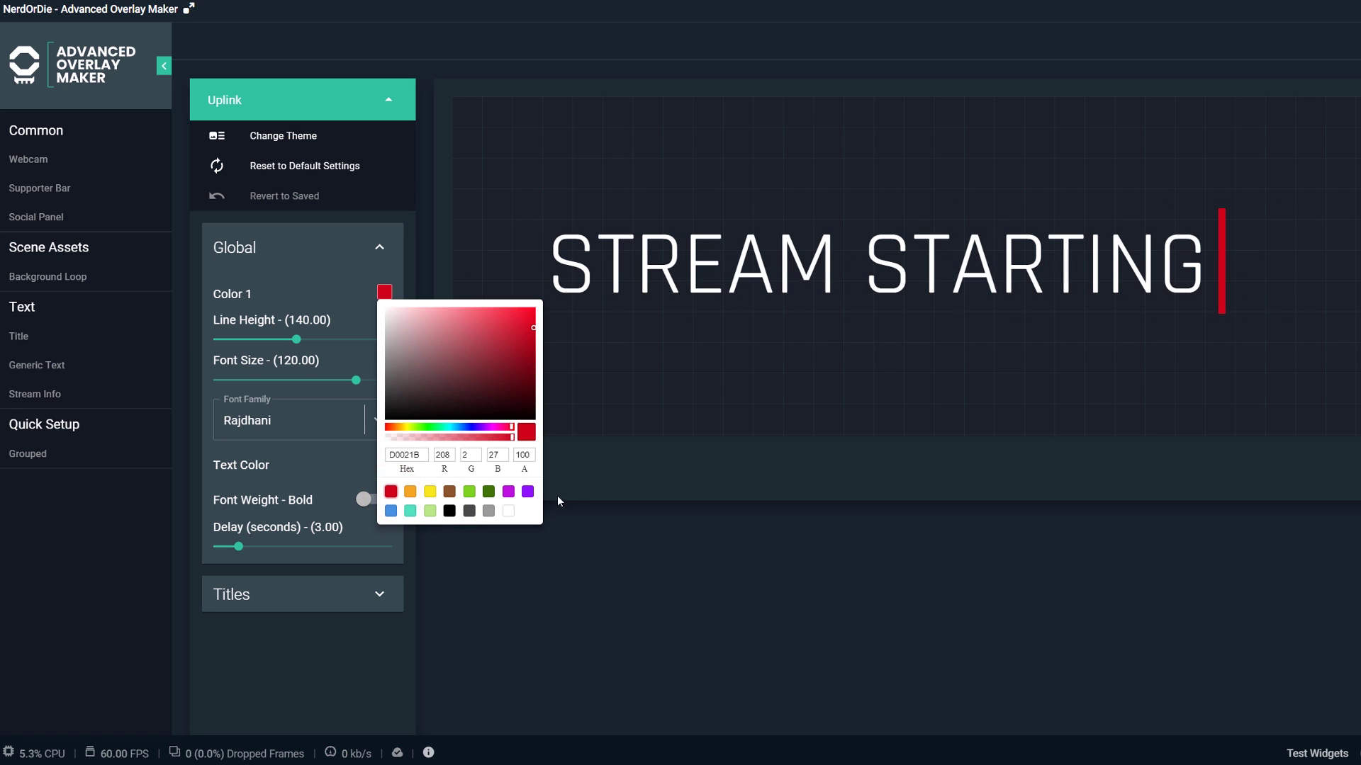
left_click(595, 556)
Add a second rotating headline and select its text for replacement
left_click(304, 596)
scroll(435, 585, "down", 2)
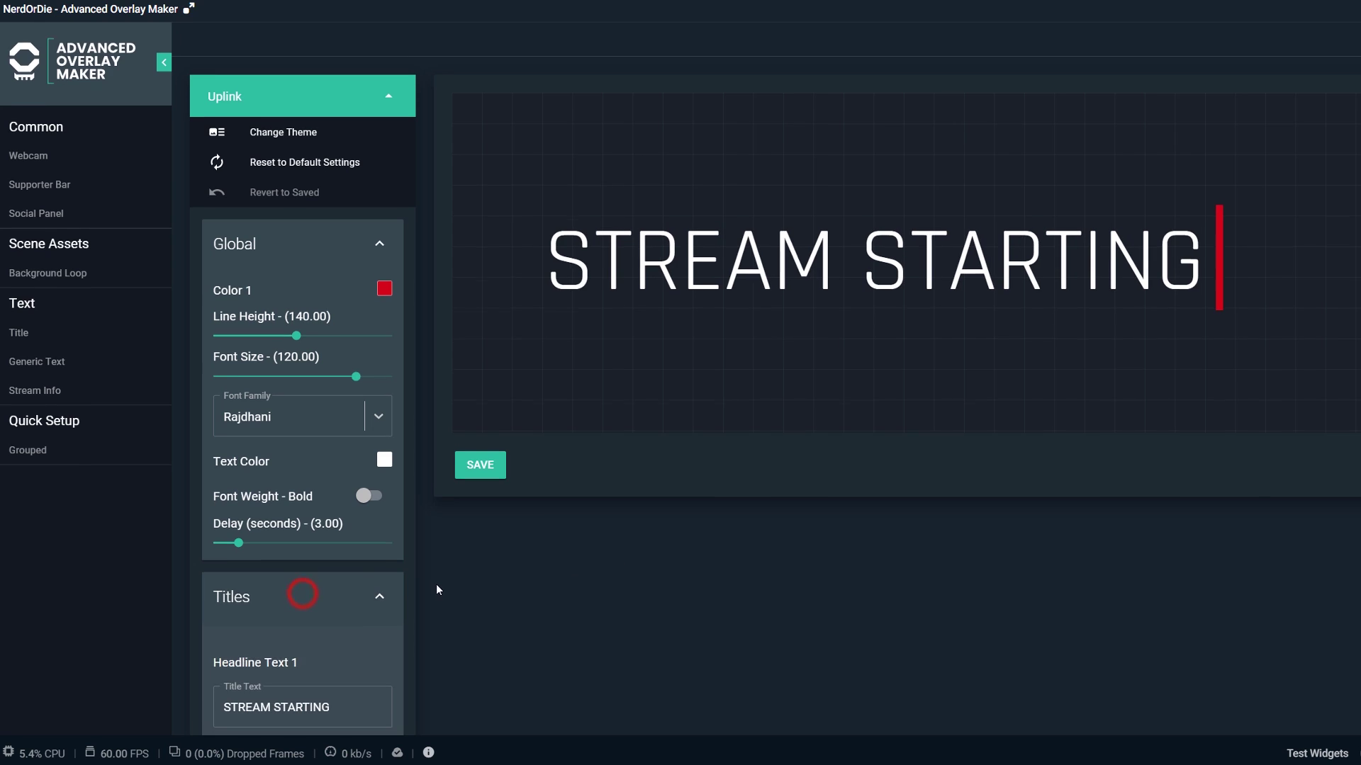
left_click(305, 695)
scroll(309, 659, "down", 3)
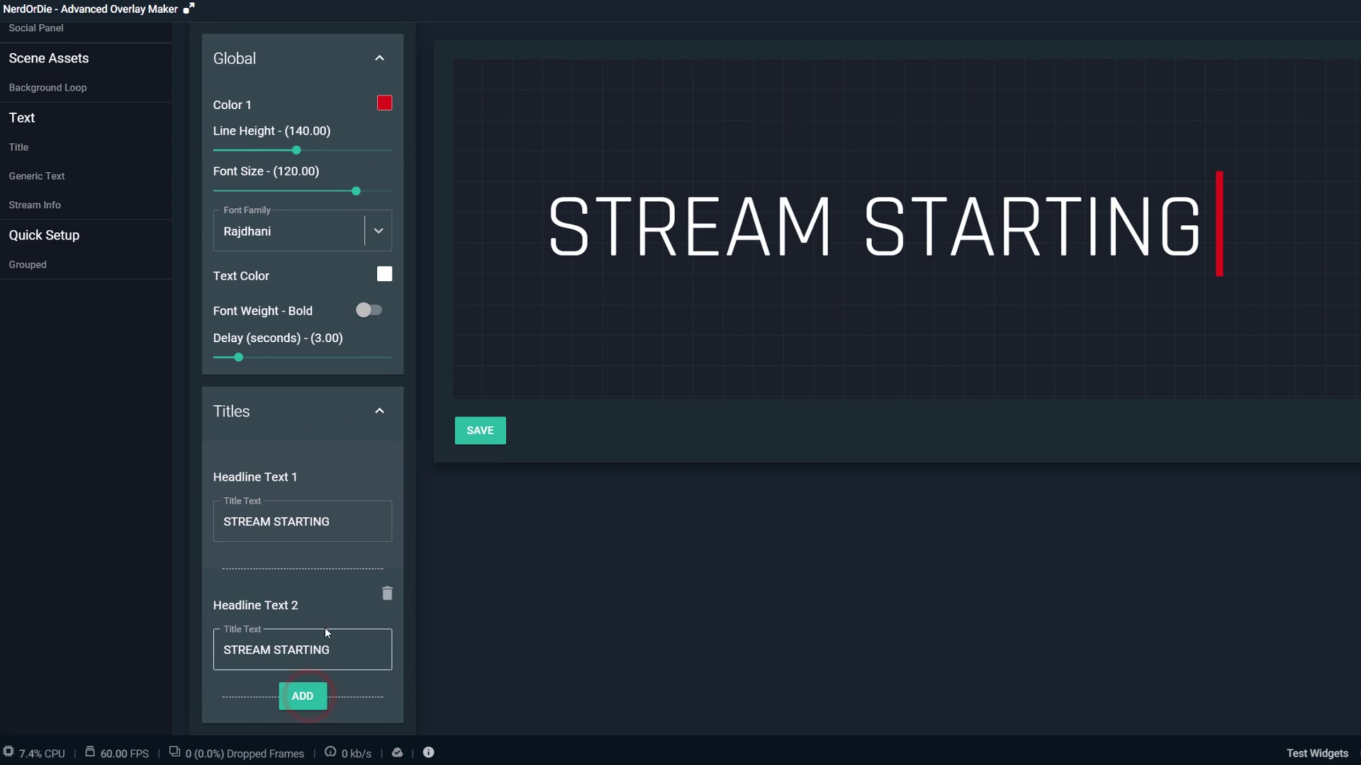
left_click(307, 644)
key("ctrl+a")
type("Nerd")
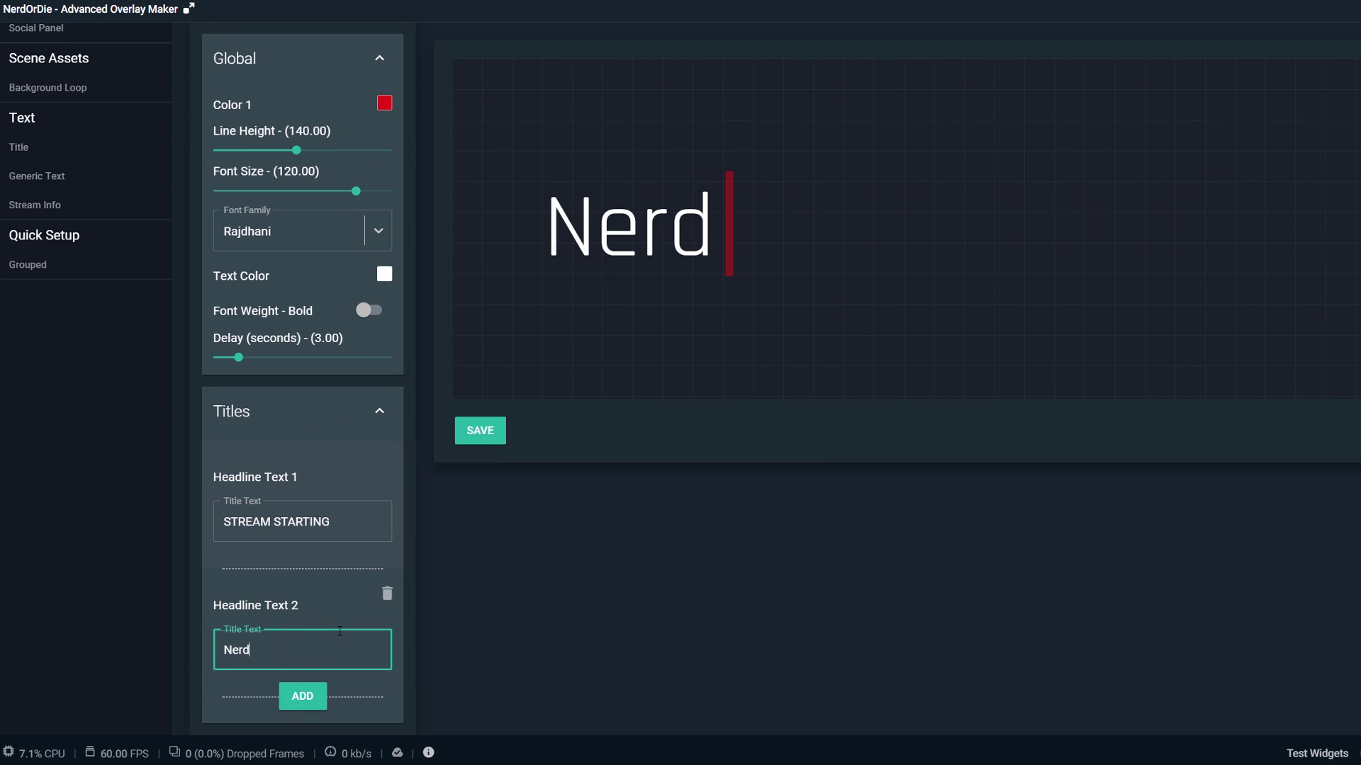
type("OrDie.com")
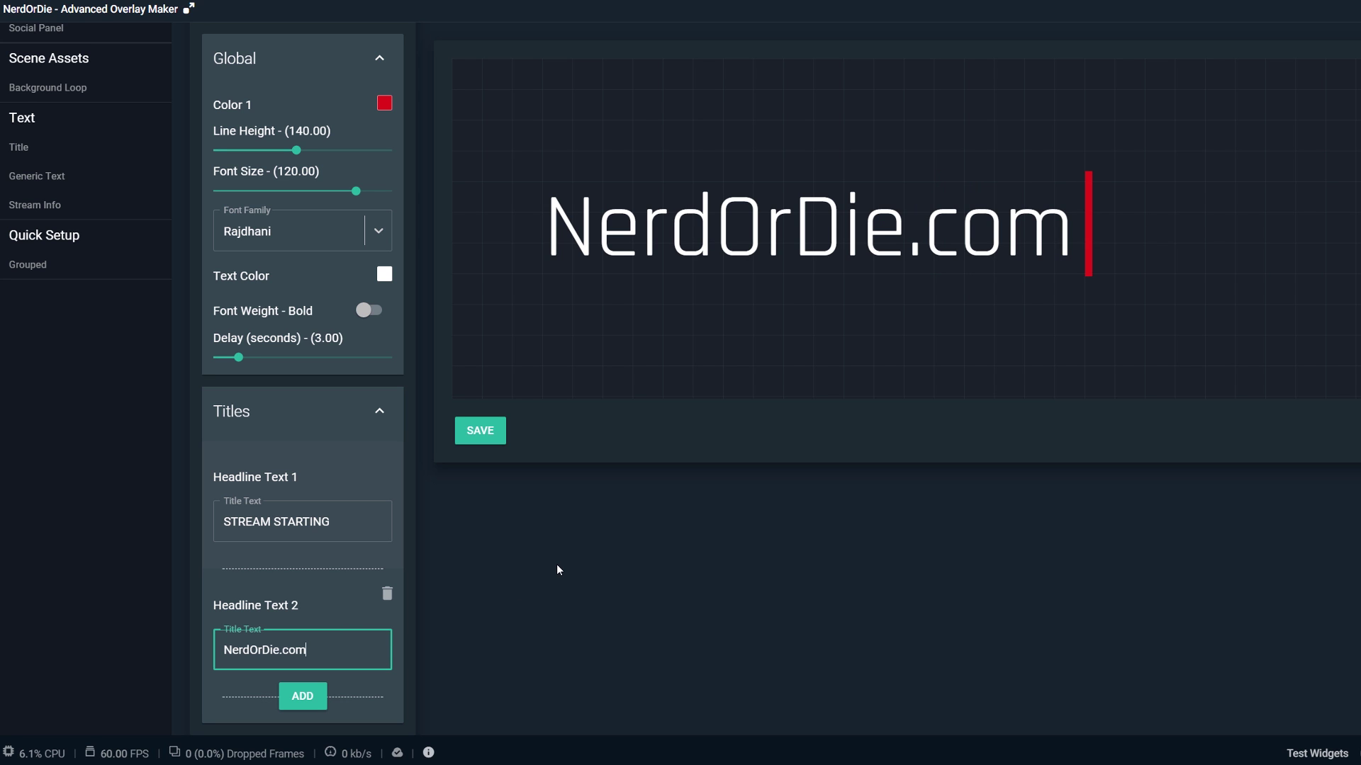
scroll(550, 561, "up", 2)
scroll(550, 560, "up", 1)
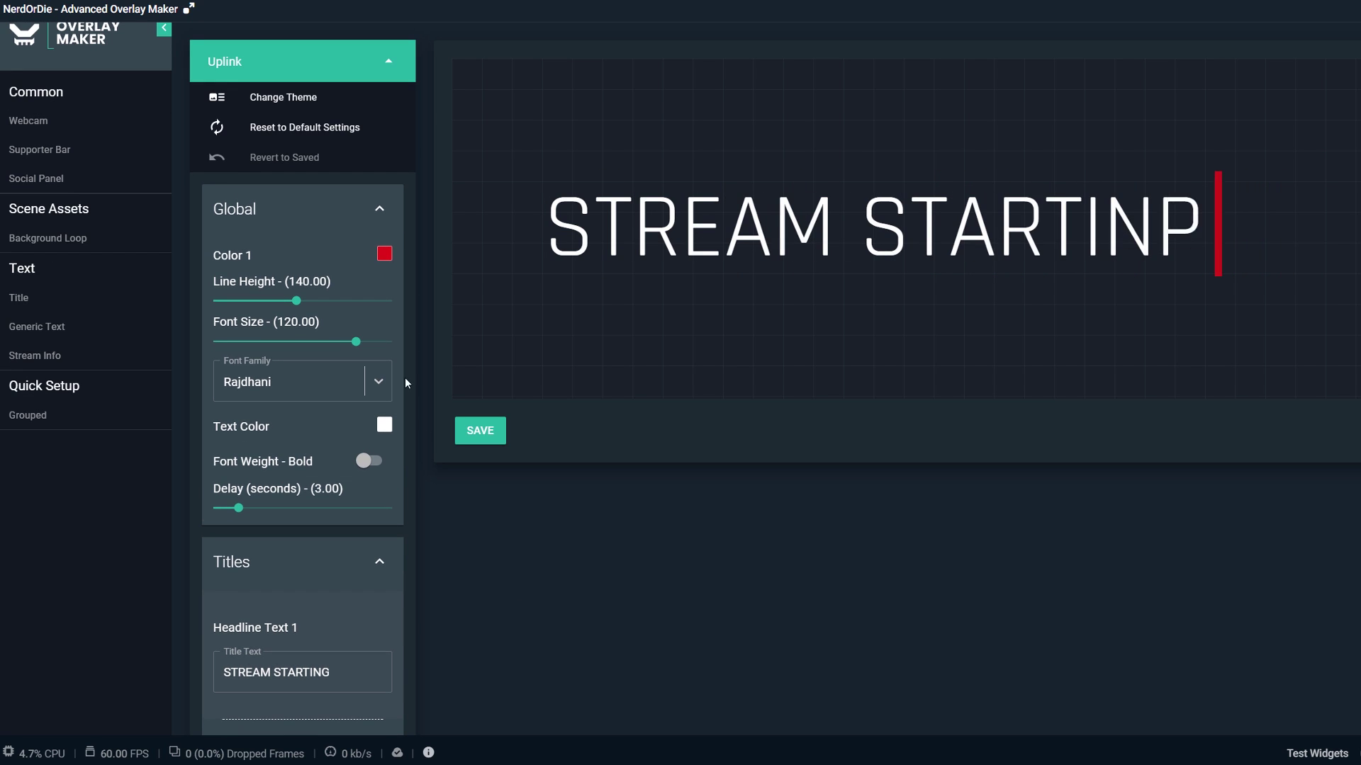
Switch the title widget to the Apex theme, discarding the unsaved edits
left_click(301, 102)
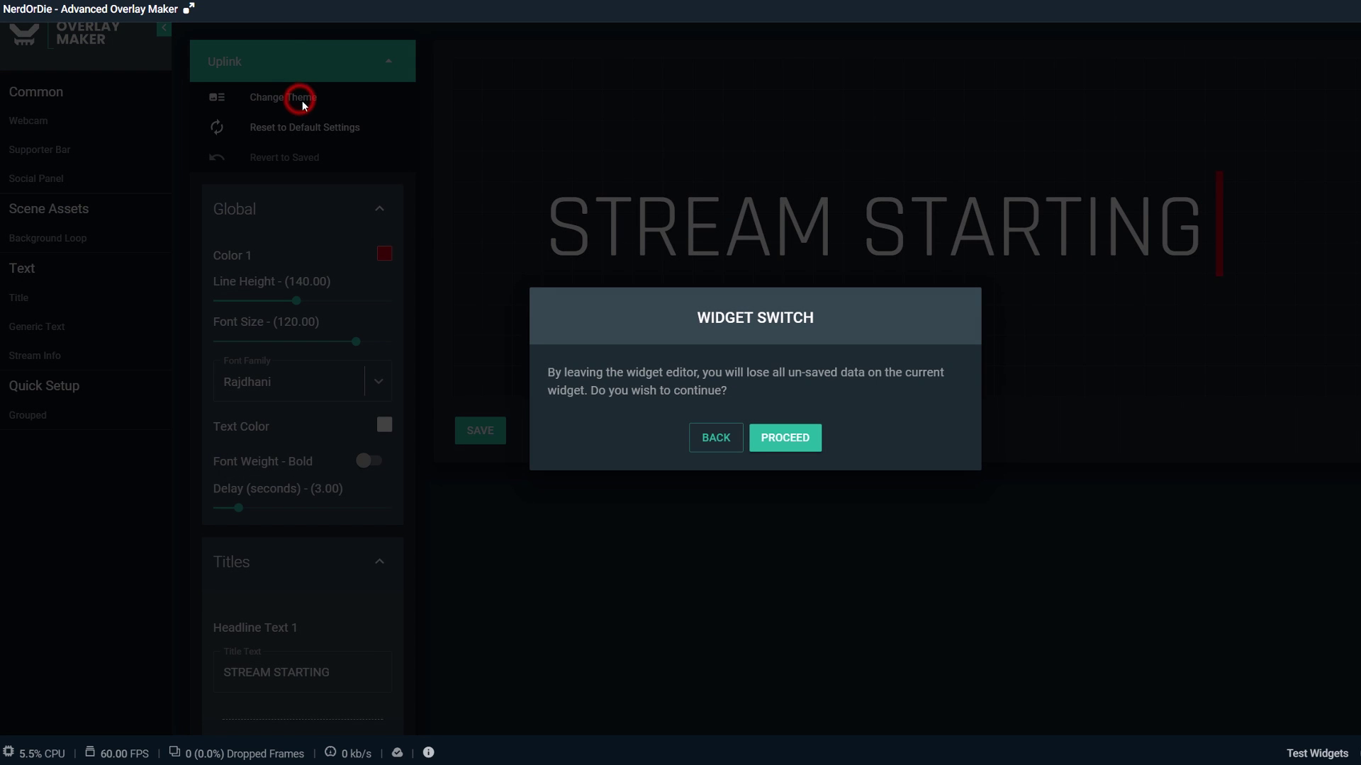
left_click(766, 435)
left_click(565, 210)
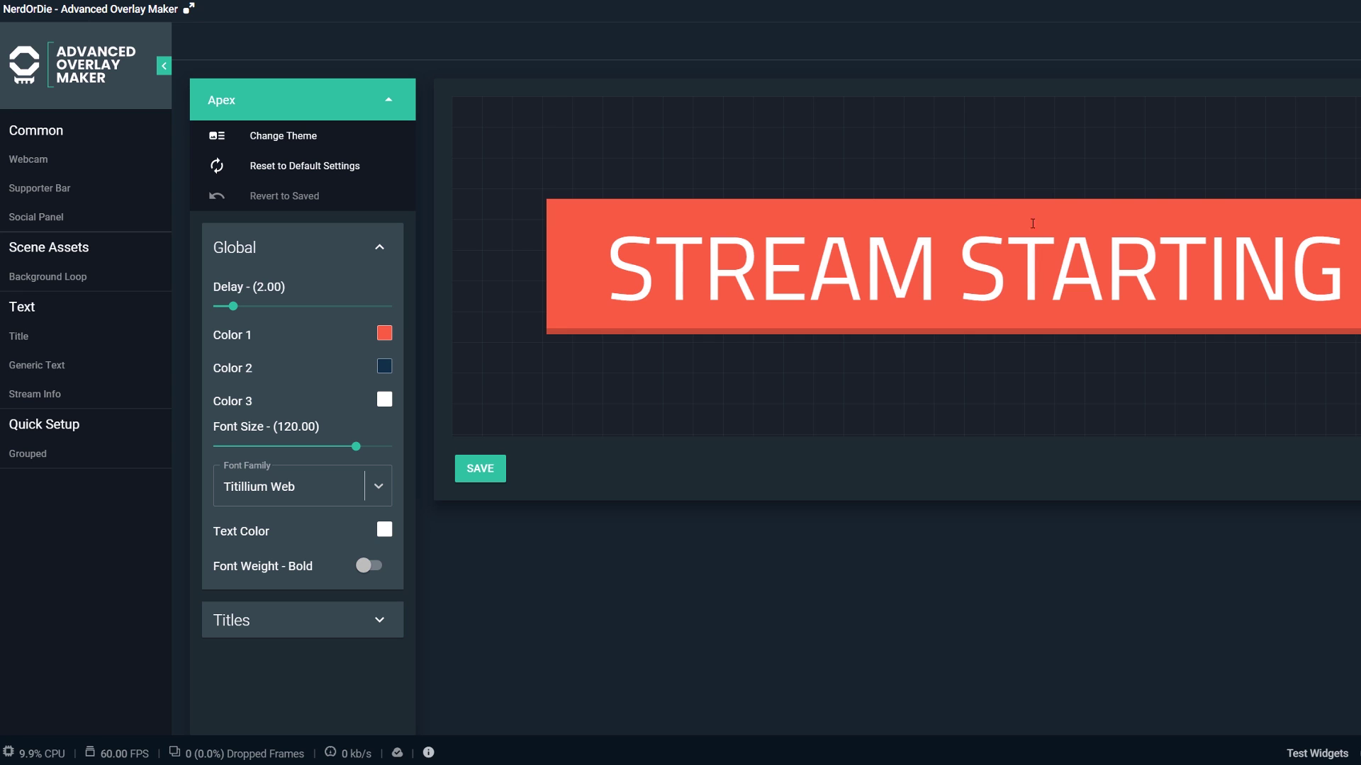
Add NerdOrDie.com as a second headline and move on to Background Loop widgets
left_click(292, 622)
scroll(292, 627, "down", 1)
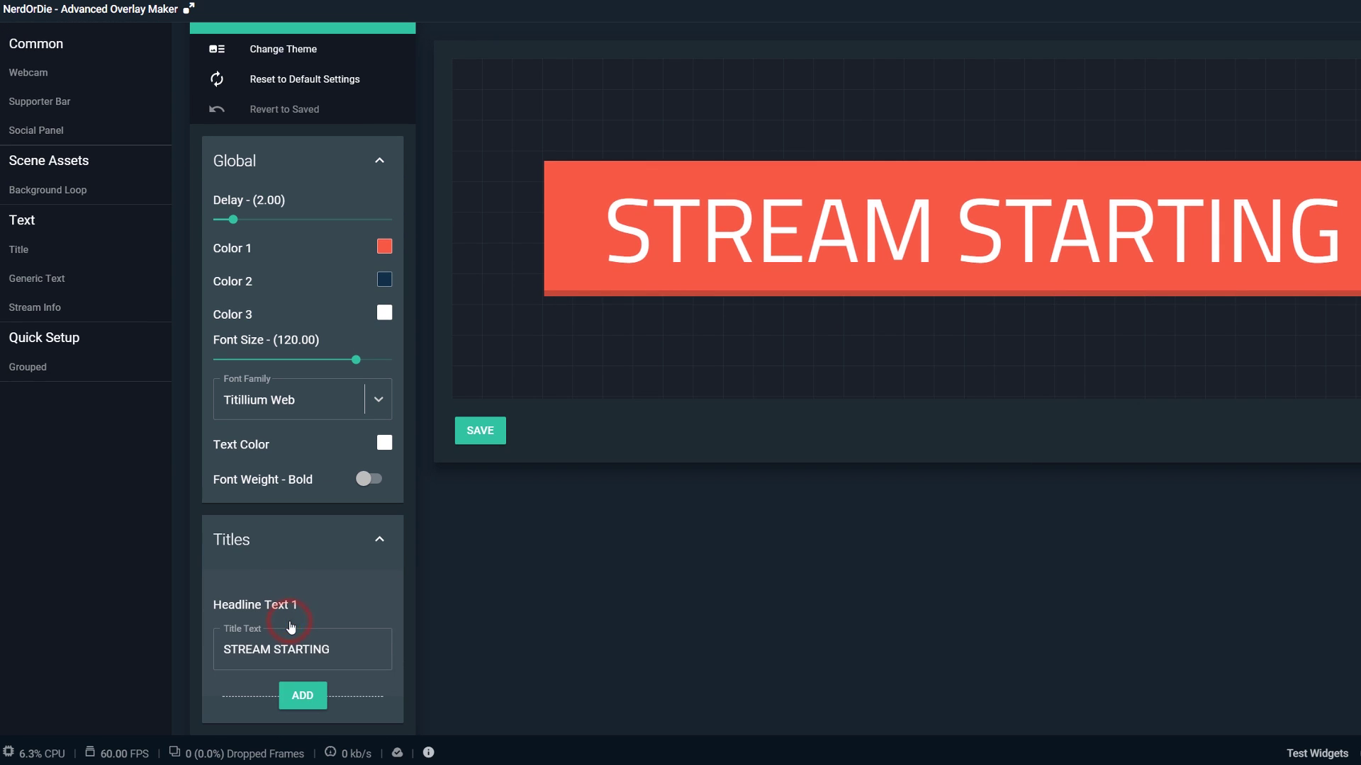
left_click(296, 693)
scroll(285, 701, "down", 1)
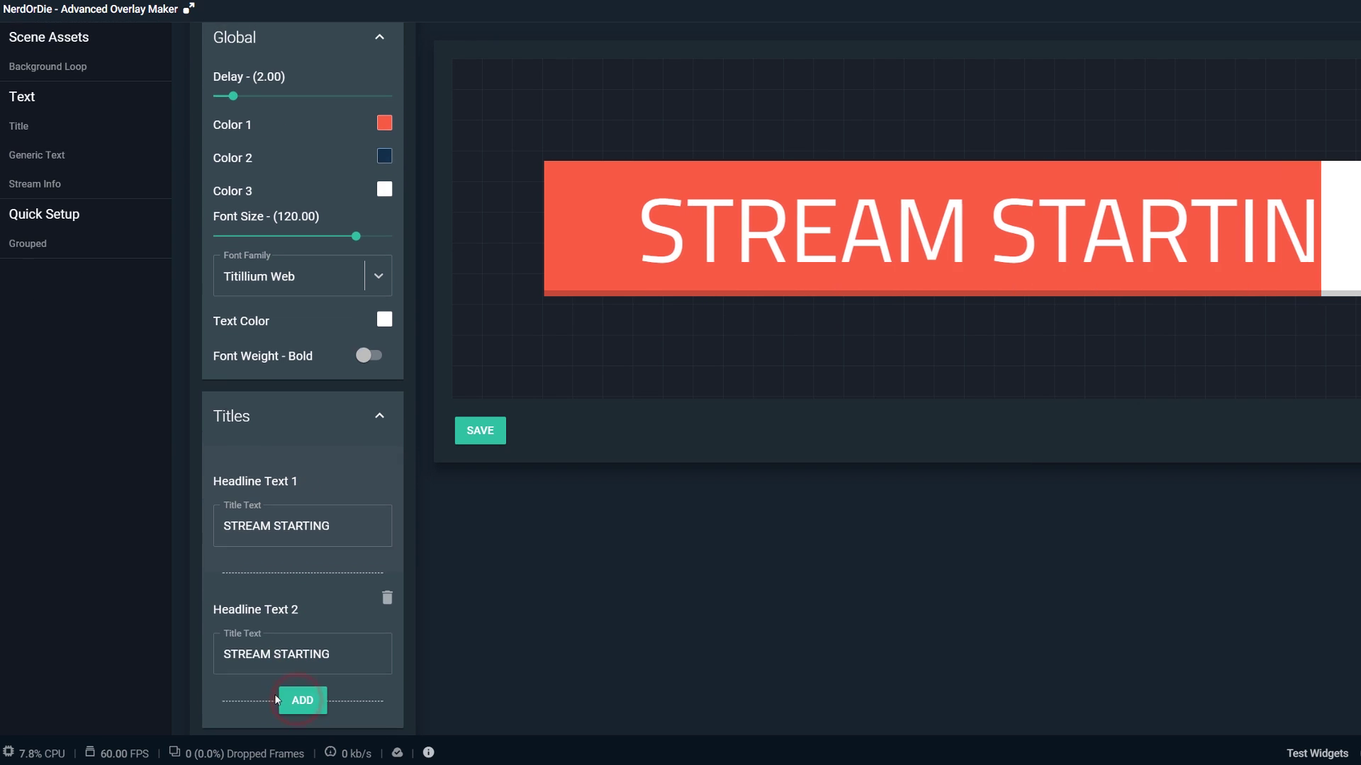
triple_click(281, 658)
type("NerdO")
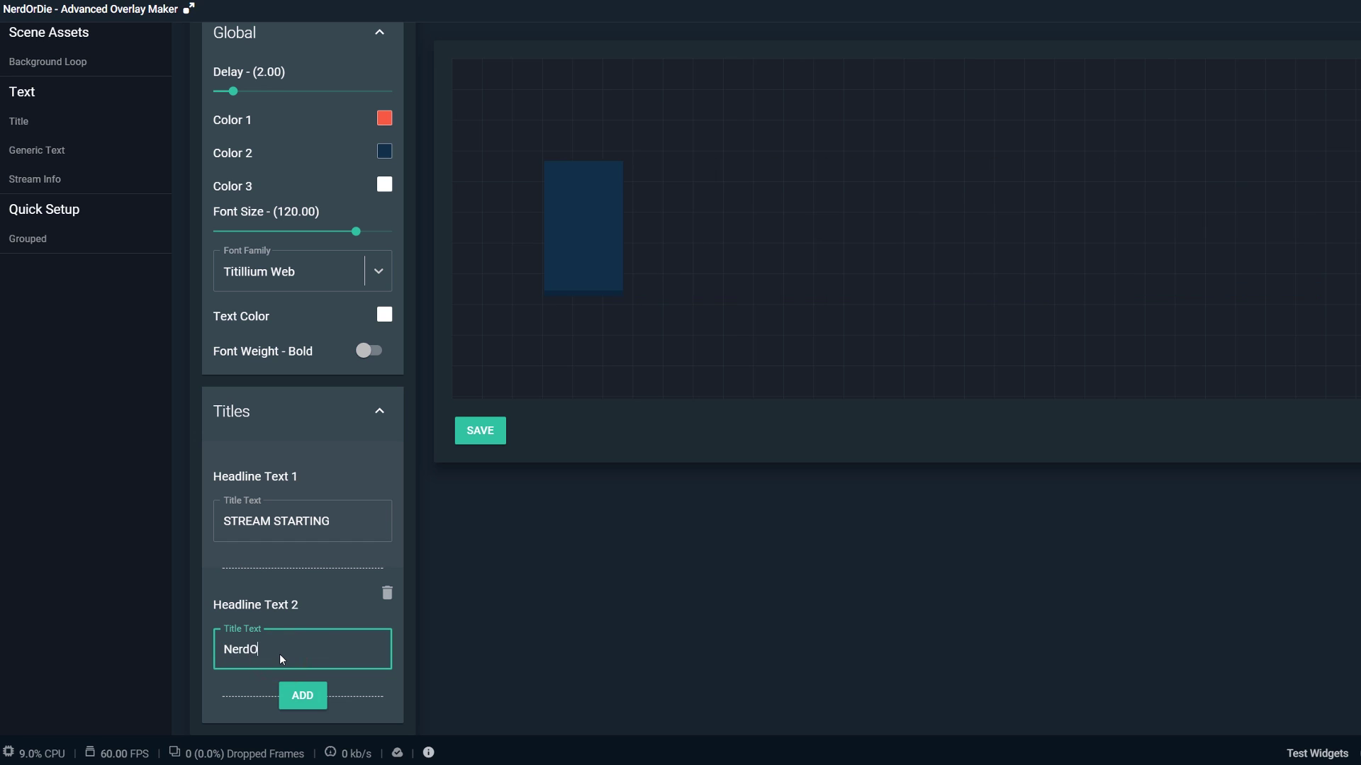
type("rDie.com")
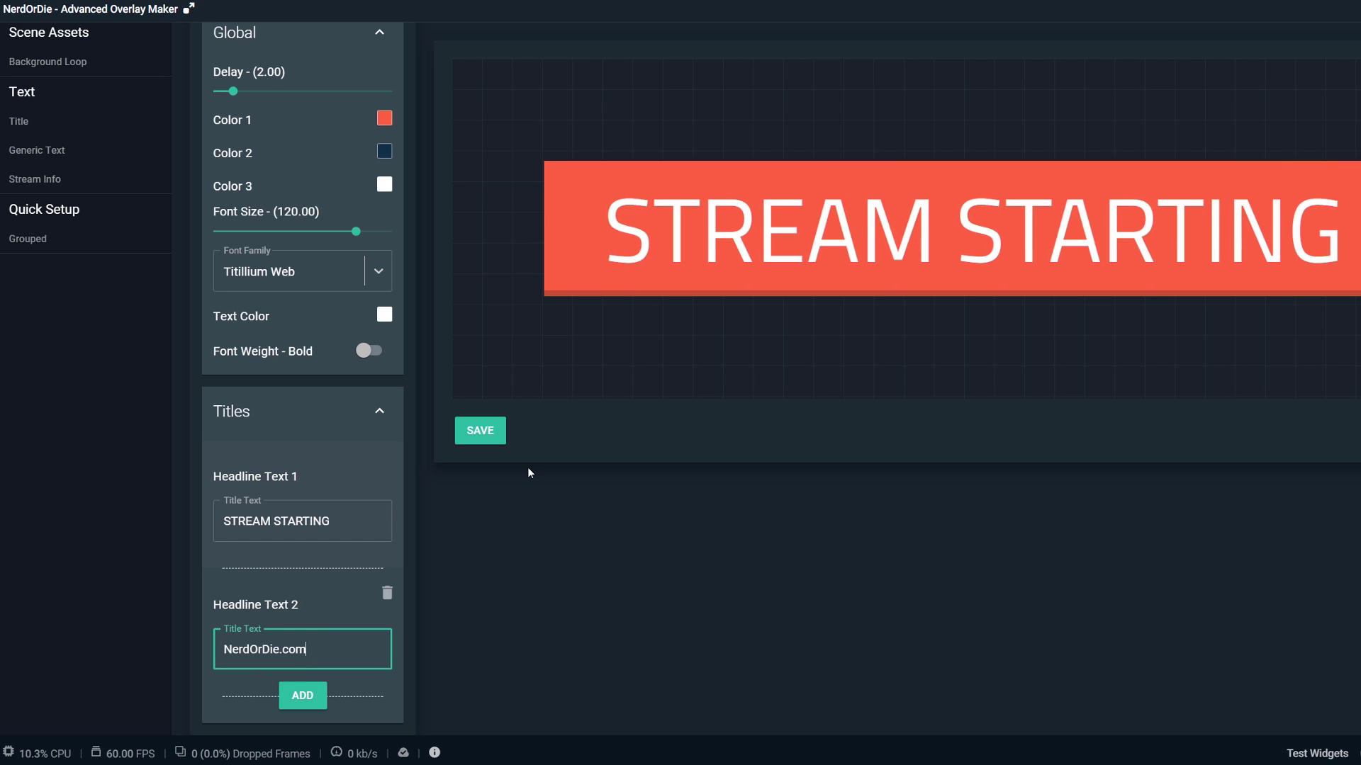
scroll(527, 467, "up", 2)
scroll(528, 467, "up", 3)
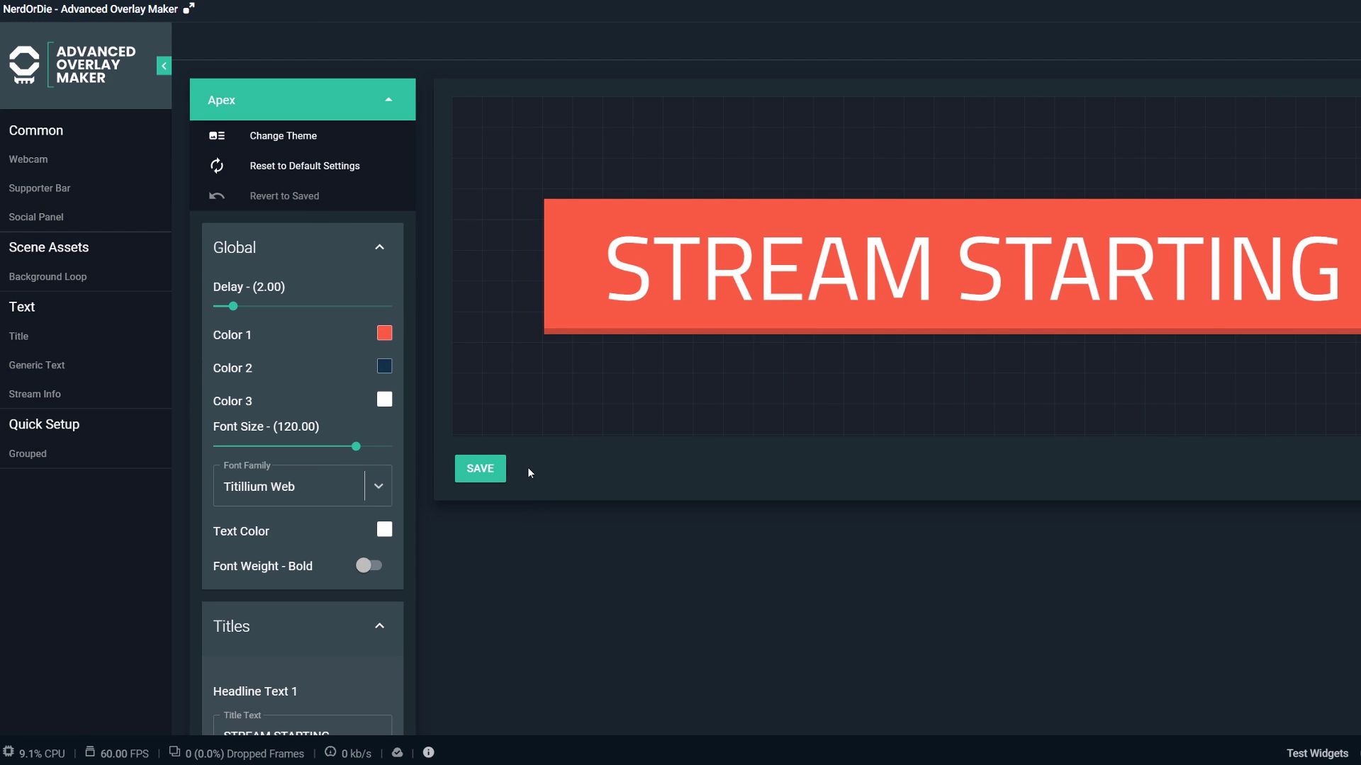
left_click(83, 278)
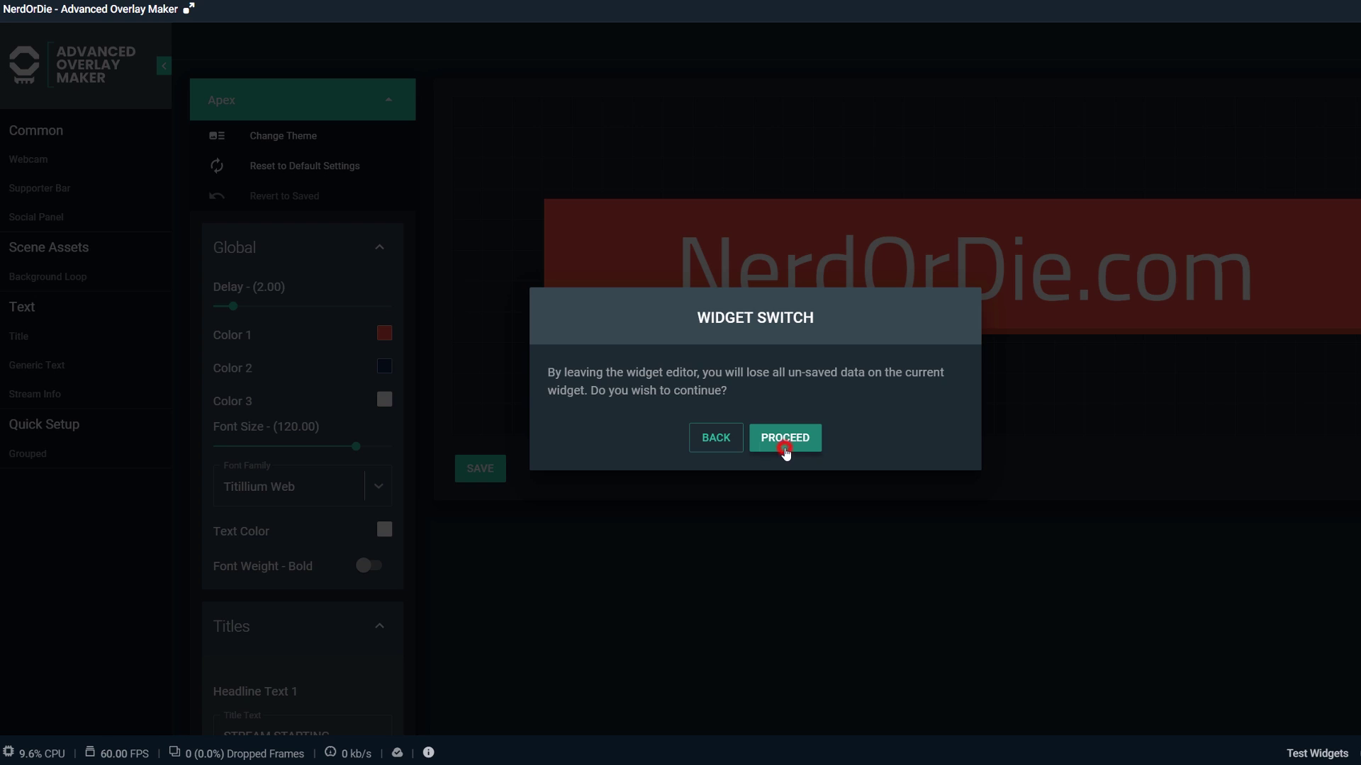
Pick the Apex background loop theme and give it a translucent blue background
left_click(785, 451)
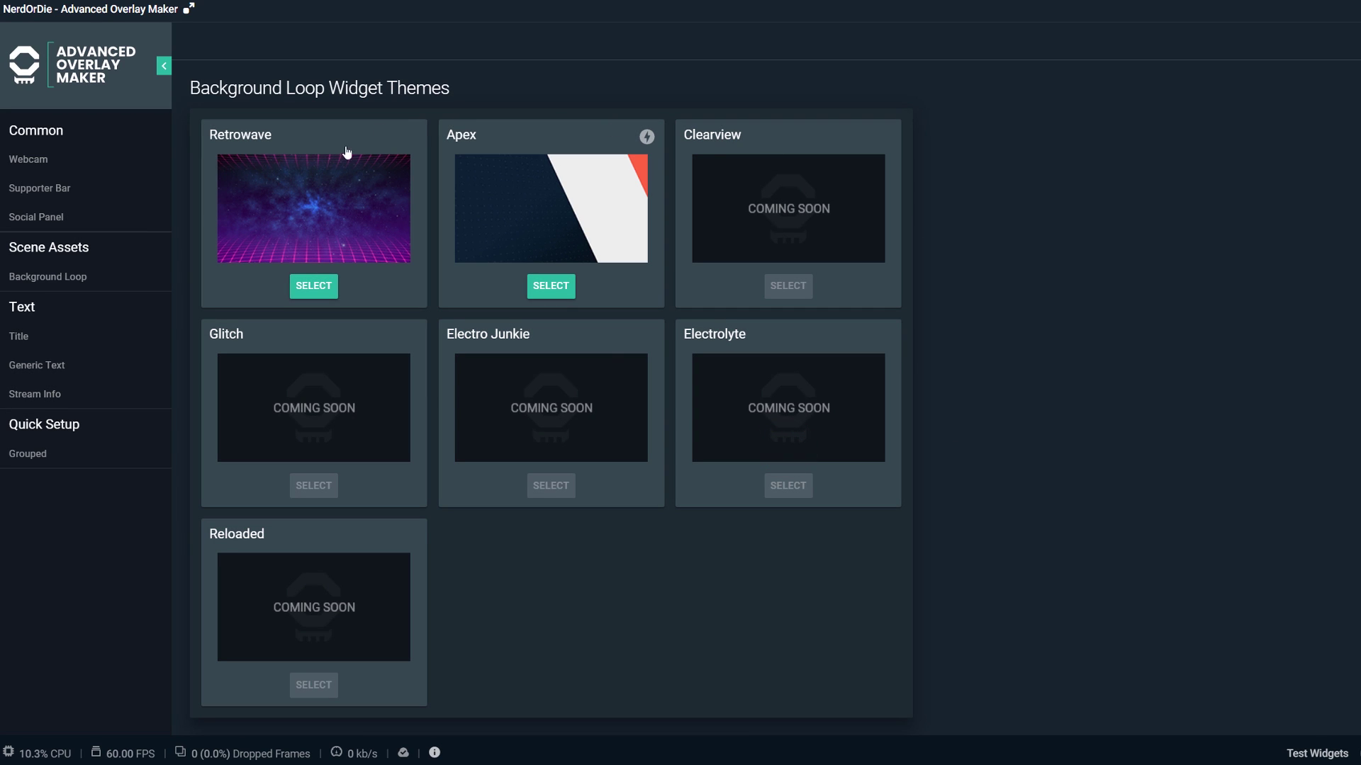
left_click(526, 216)
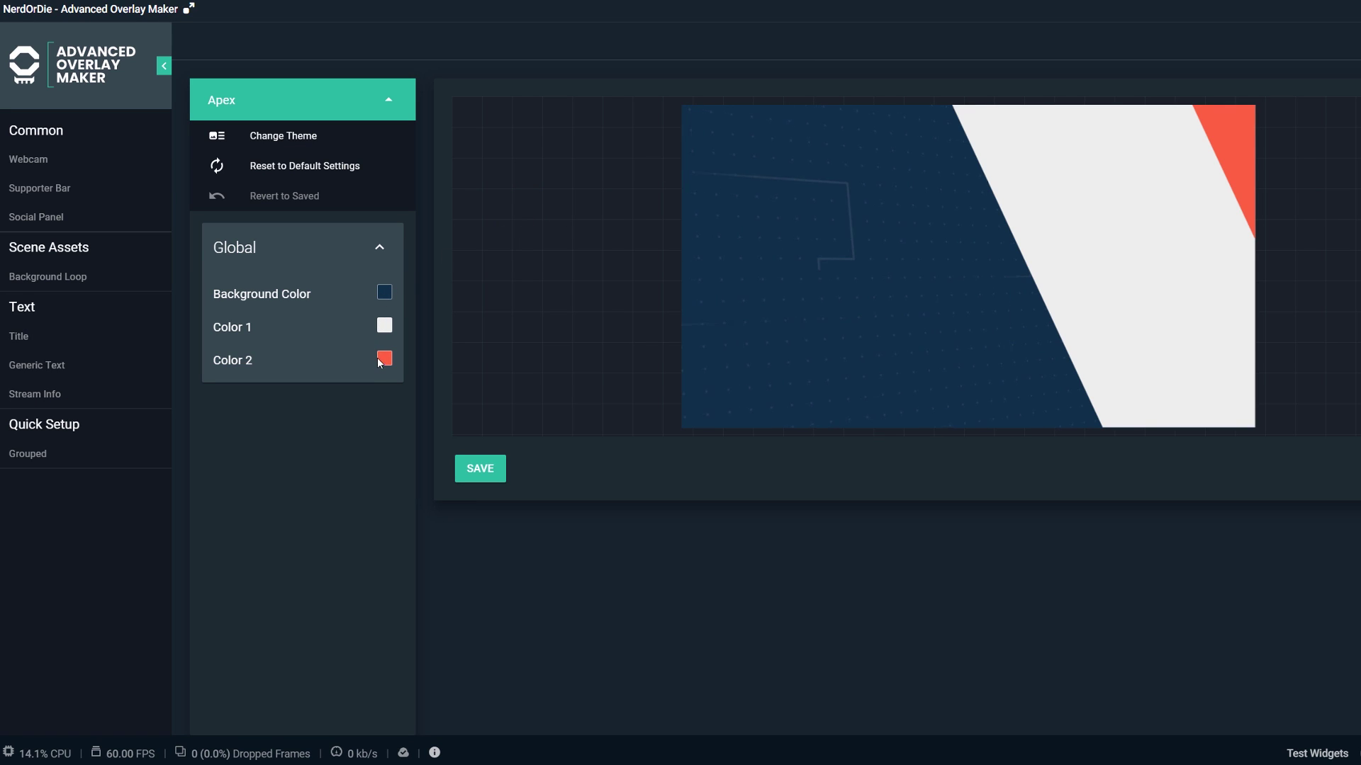
left_click(385, 293)
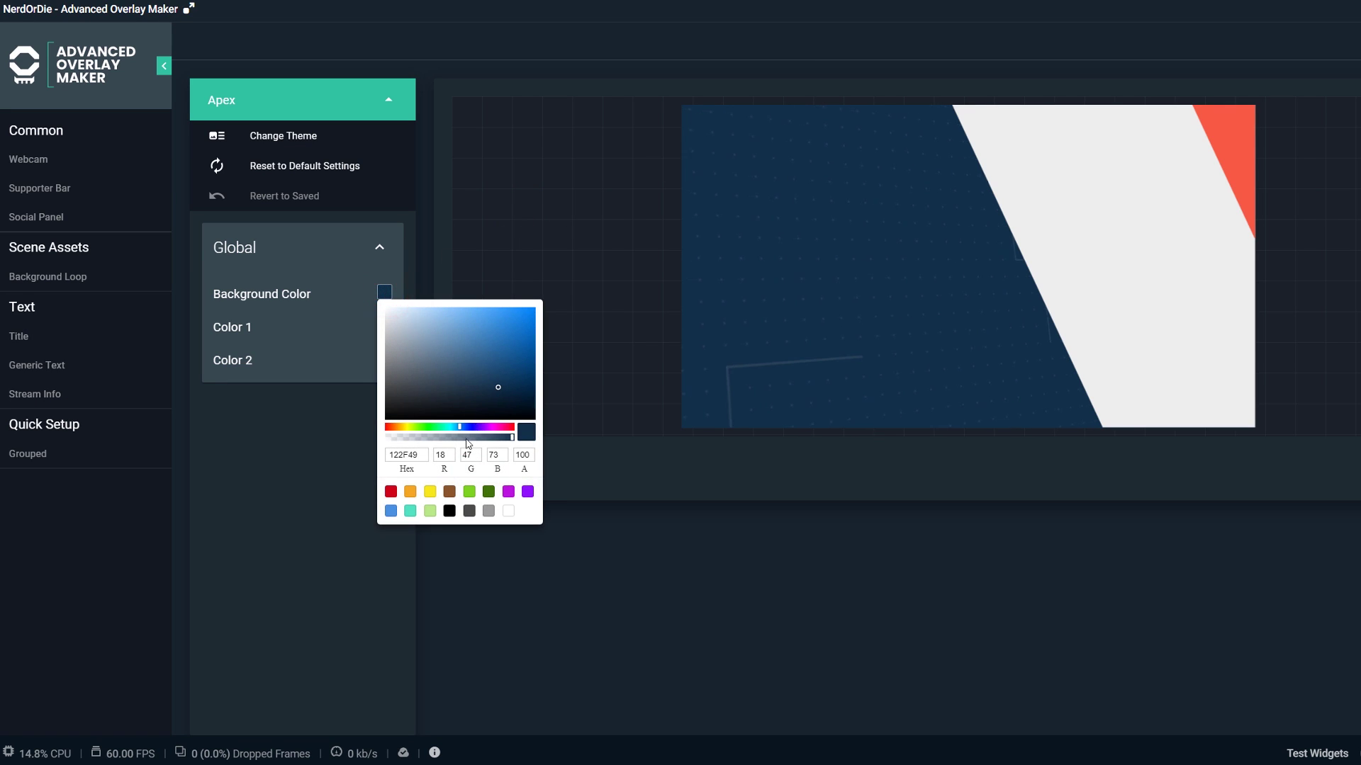
left_click(451, 515)
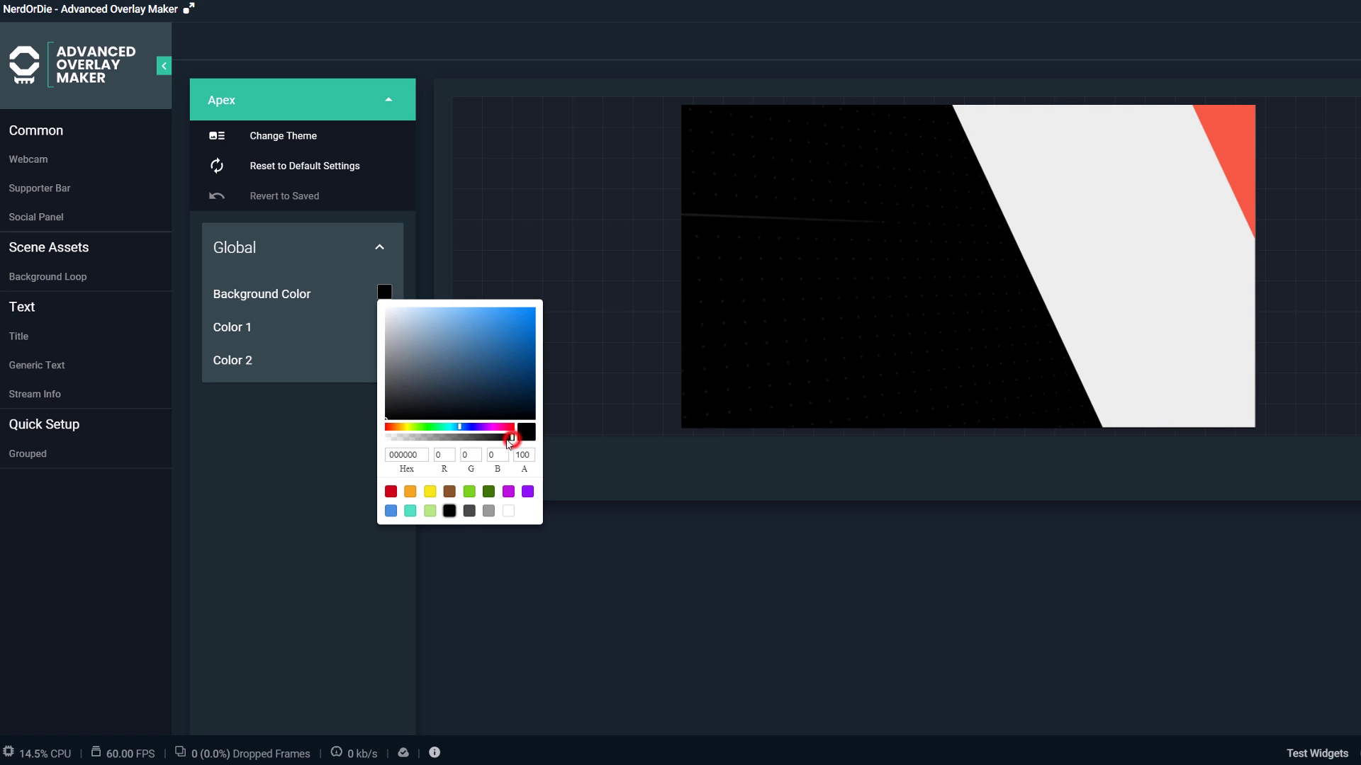
mouse_move(510, 443)
left_mouse_down()
mouse_move(379, 440)
mouse_move(431, 440)
mouse_move(412, 441)
left_mouse_up()
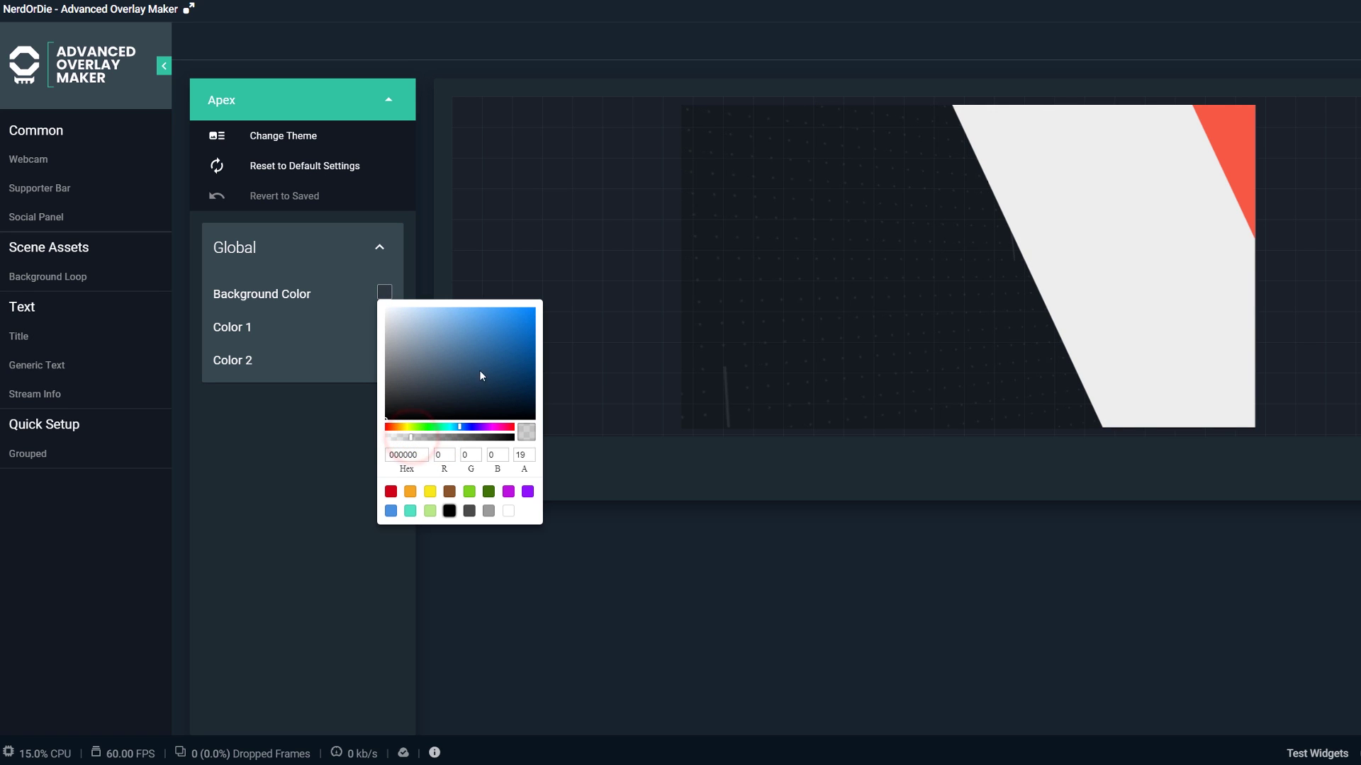
left_click(525, 328)
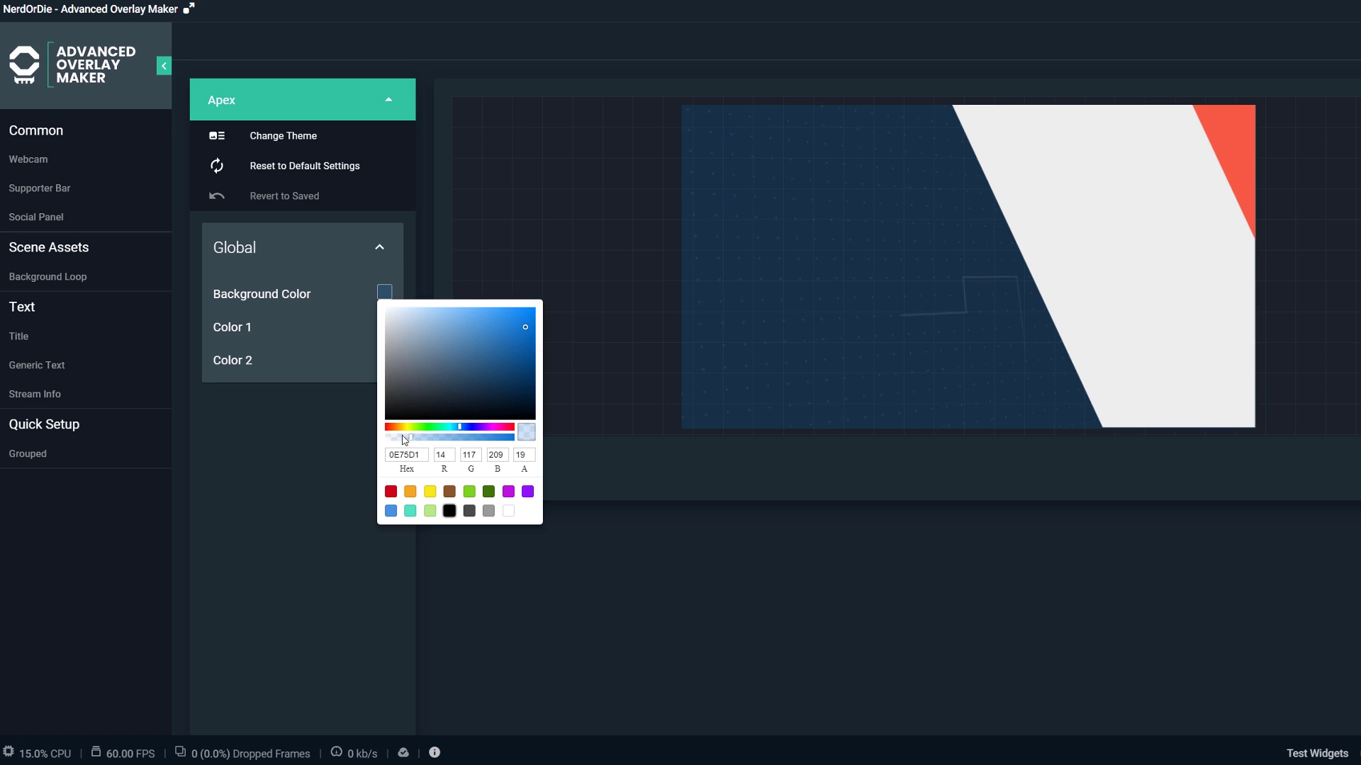
left_click(535, 548)
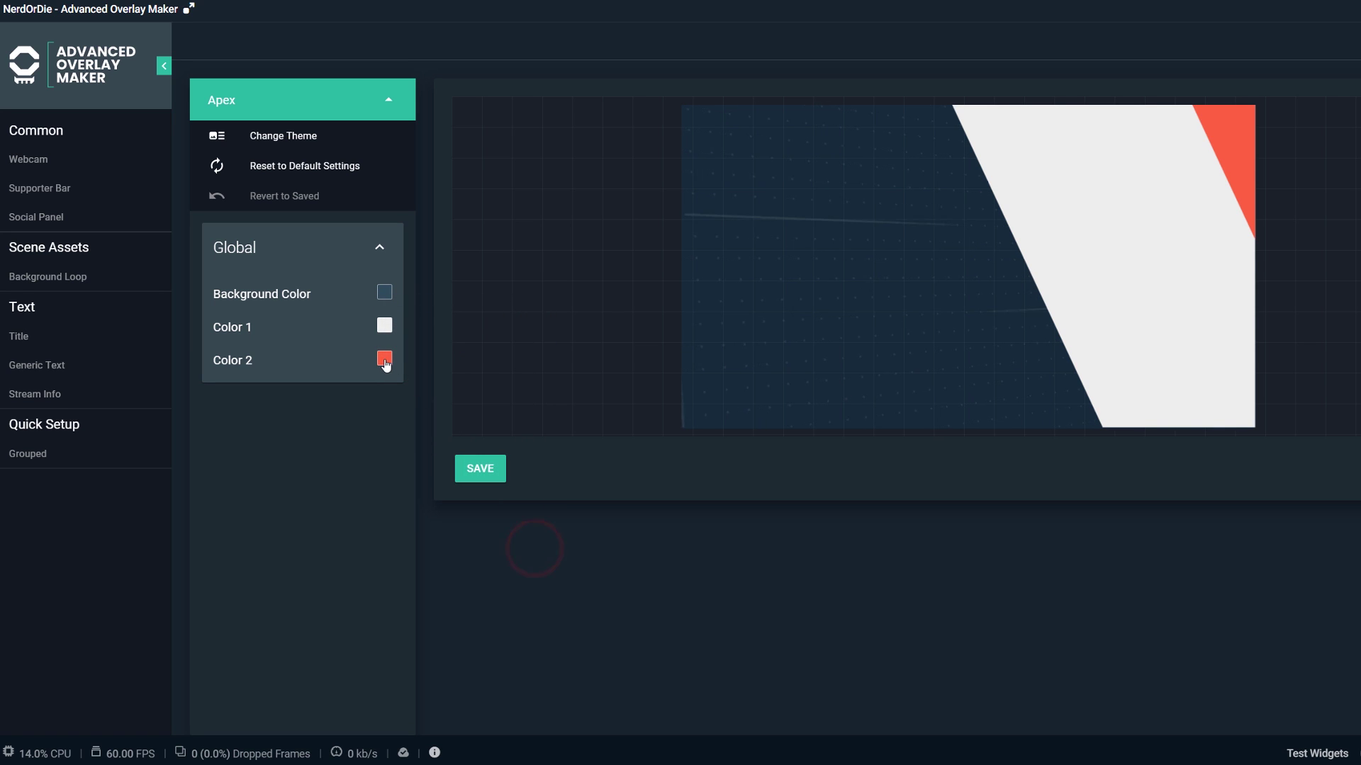
Set the background loop's Color 2 to black
left_click(385, 359)
left_click(448, 577)
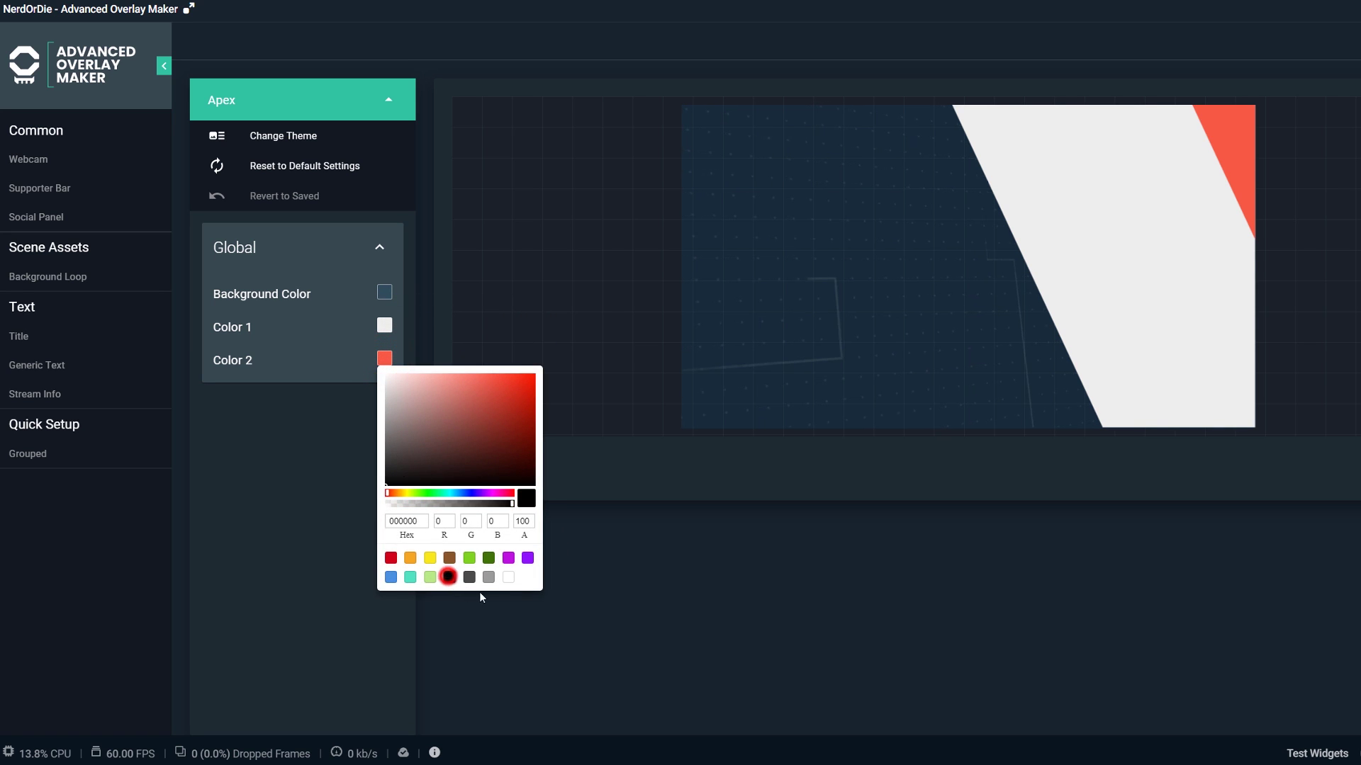
left_click(559, 609)
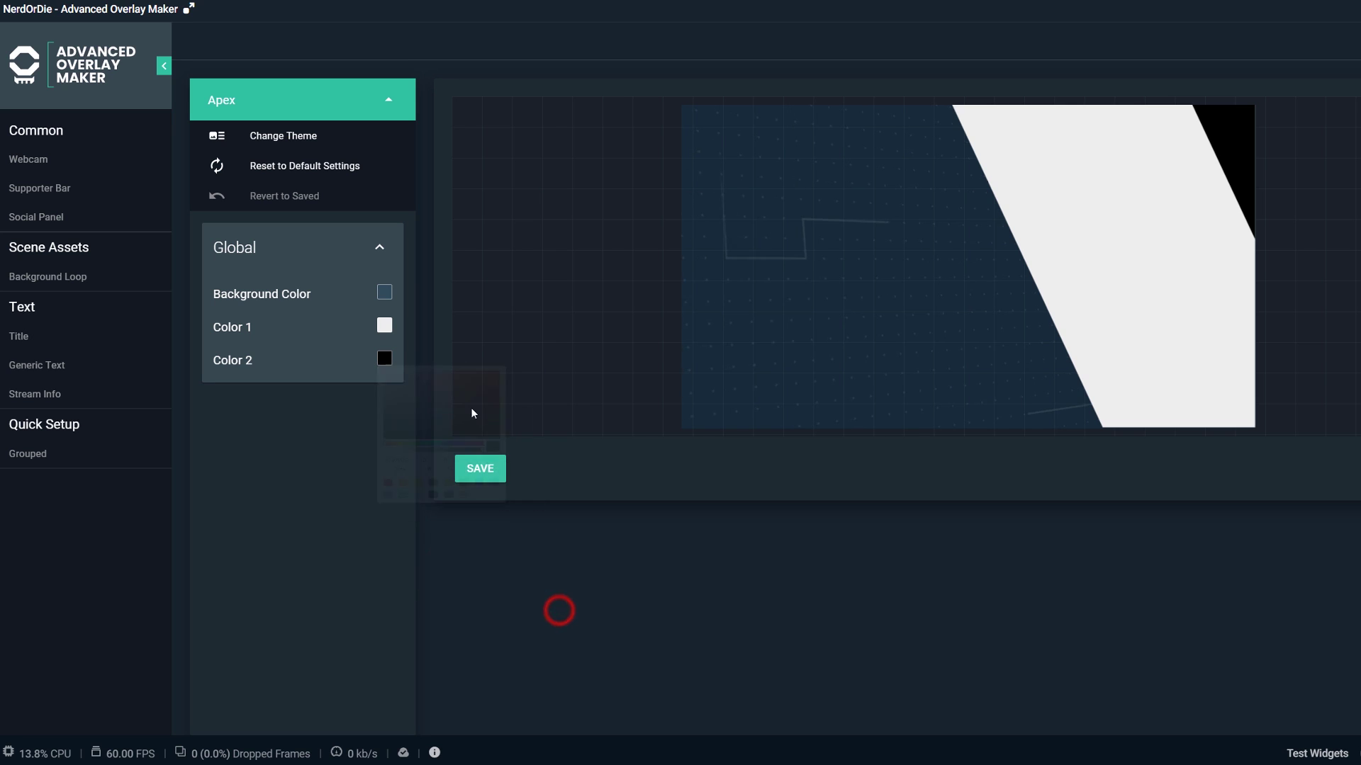
Save the Apex loop as 'Background', insert it into 'Scenes - Scene', and view it
left_click(483, 469)
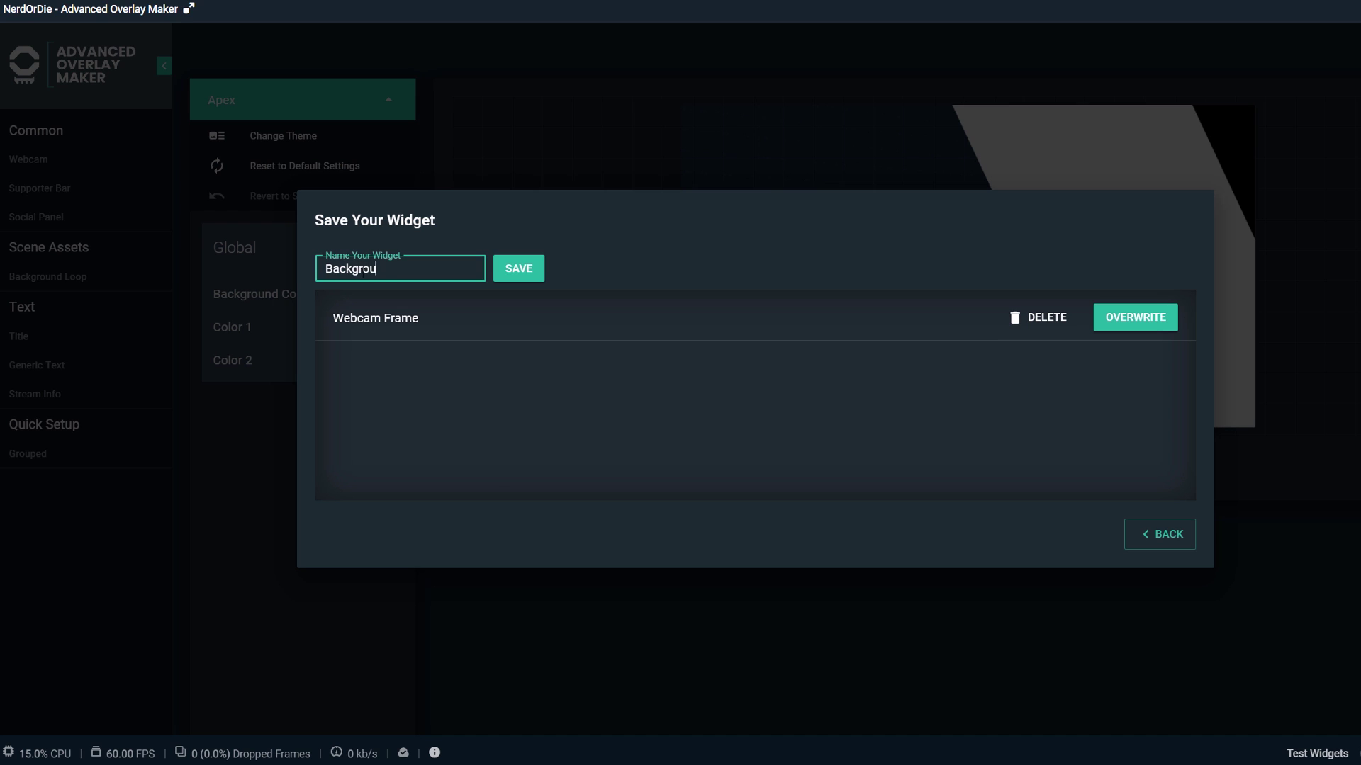
left_click(514, 274)
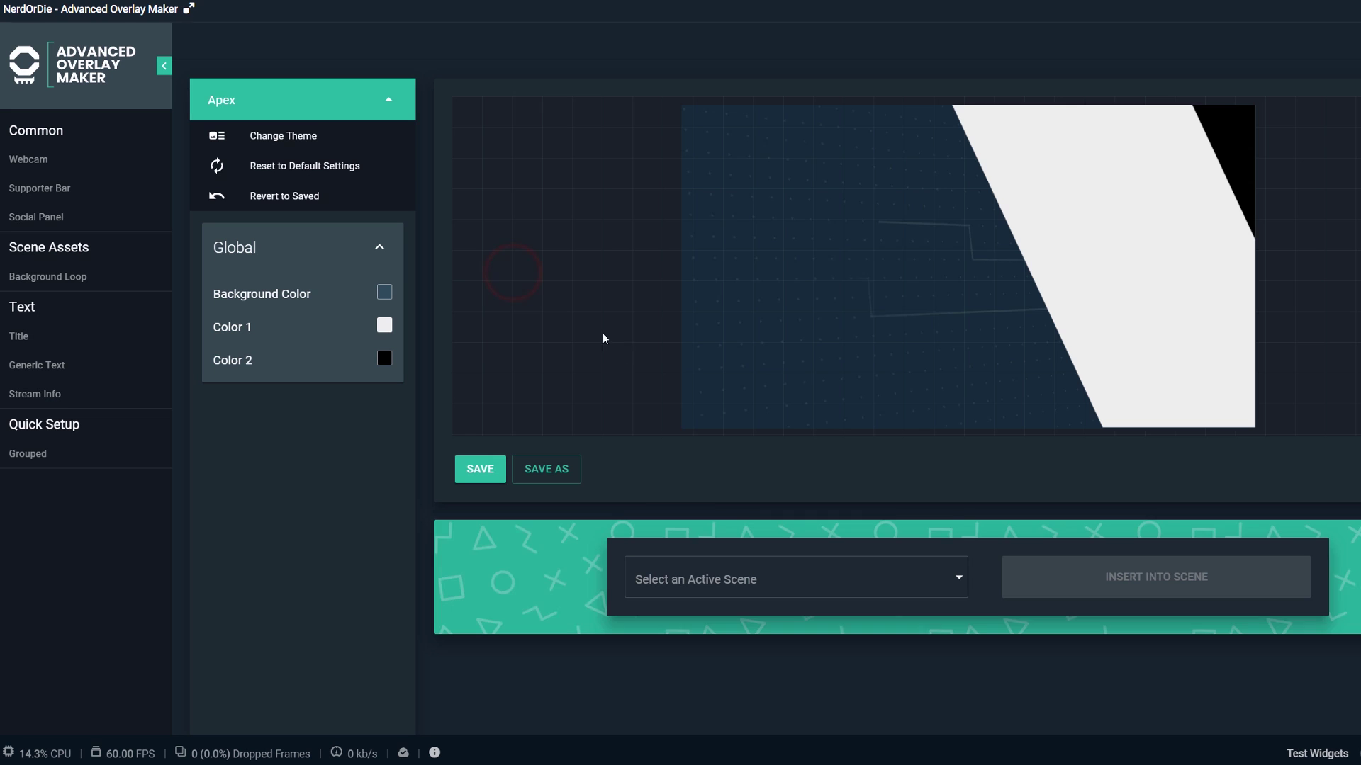
left_click(826, 585)
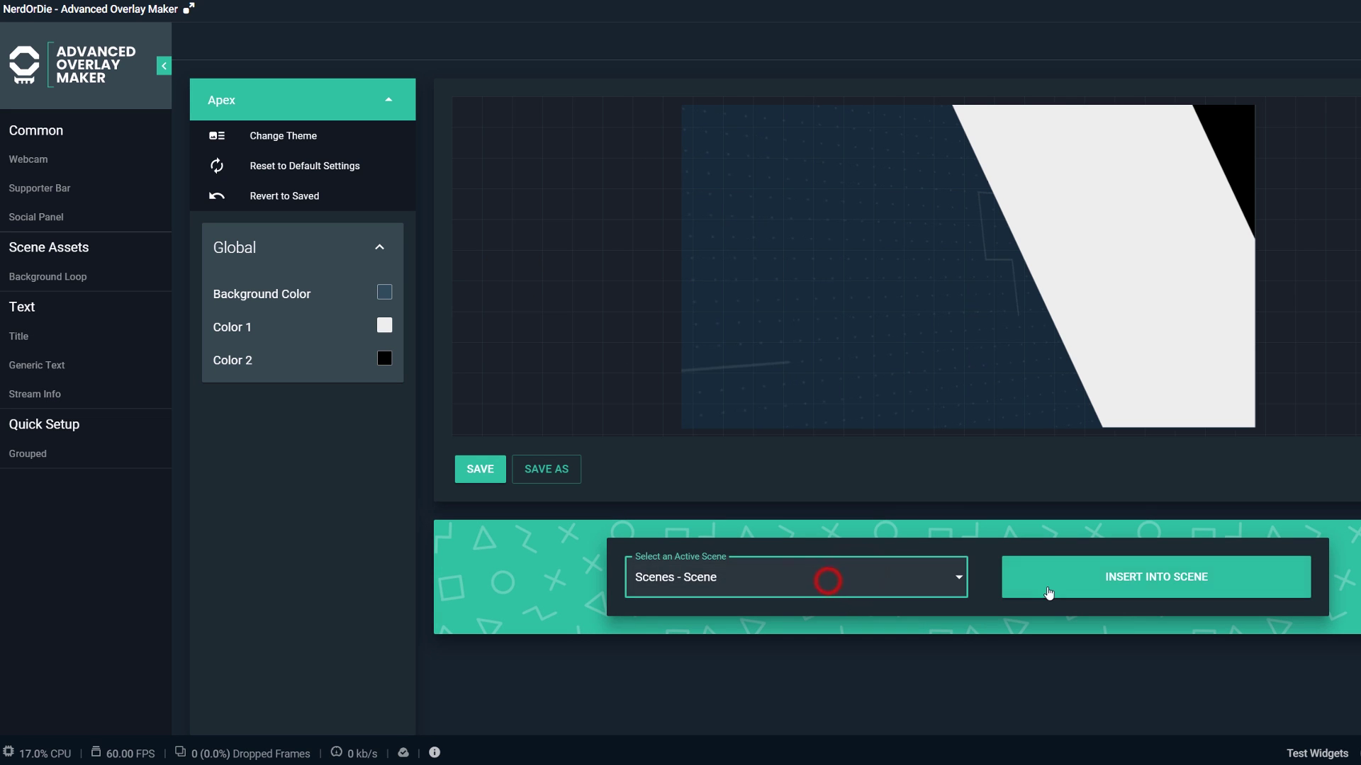
left_click(1083, 592)
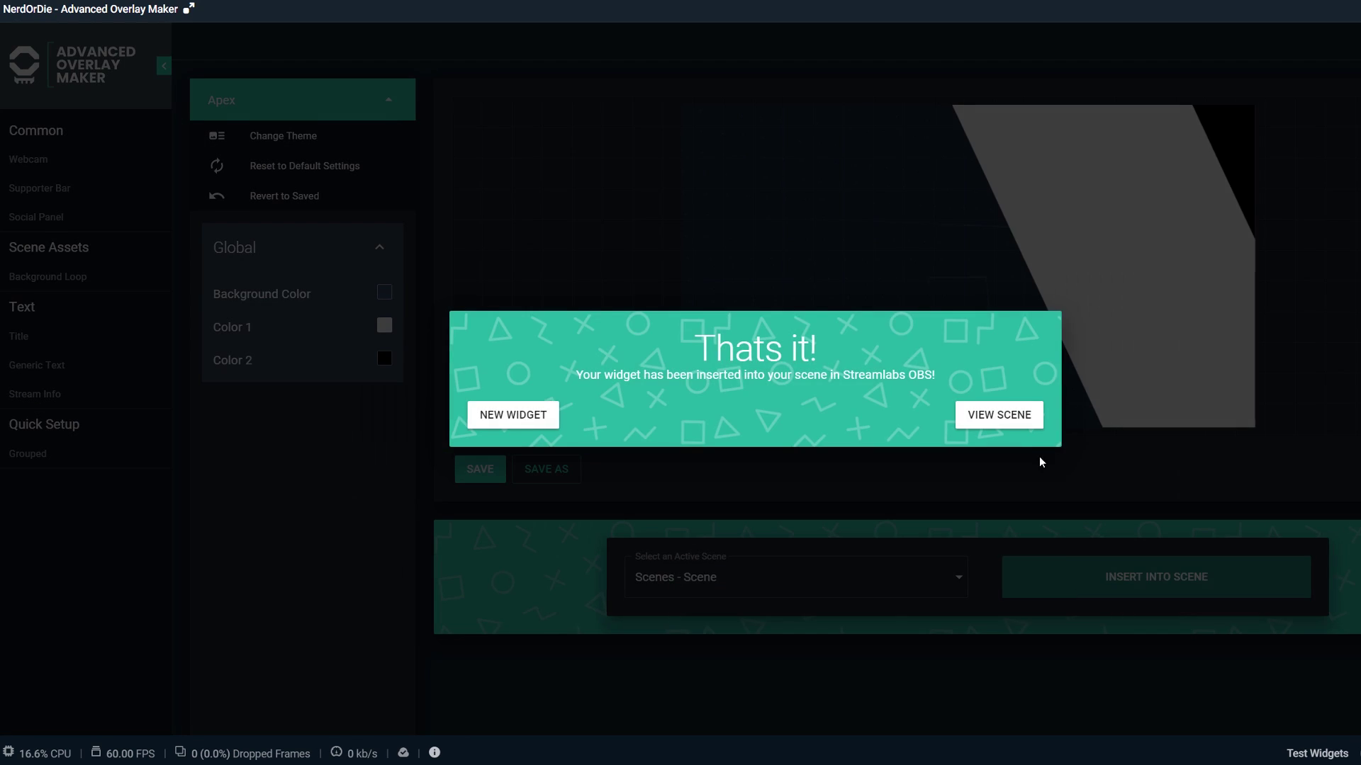
left_click(878, 426)
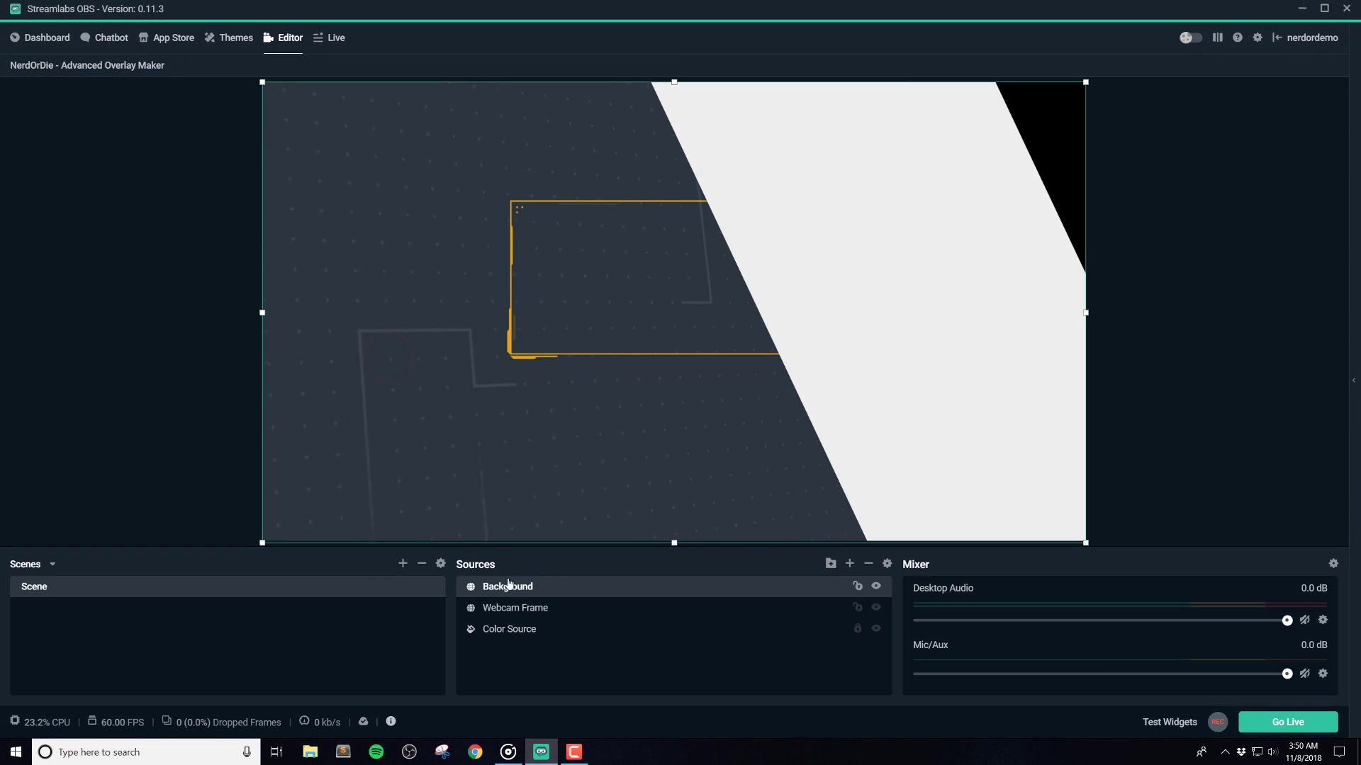
Move Webcam Frame above Background in Sources, then check Installed Apps in Settings
left_click_drag(521, 613, 508, 587)
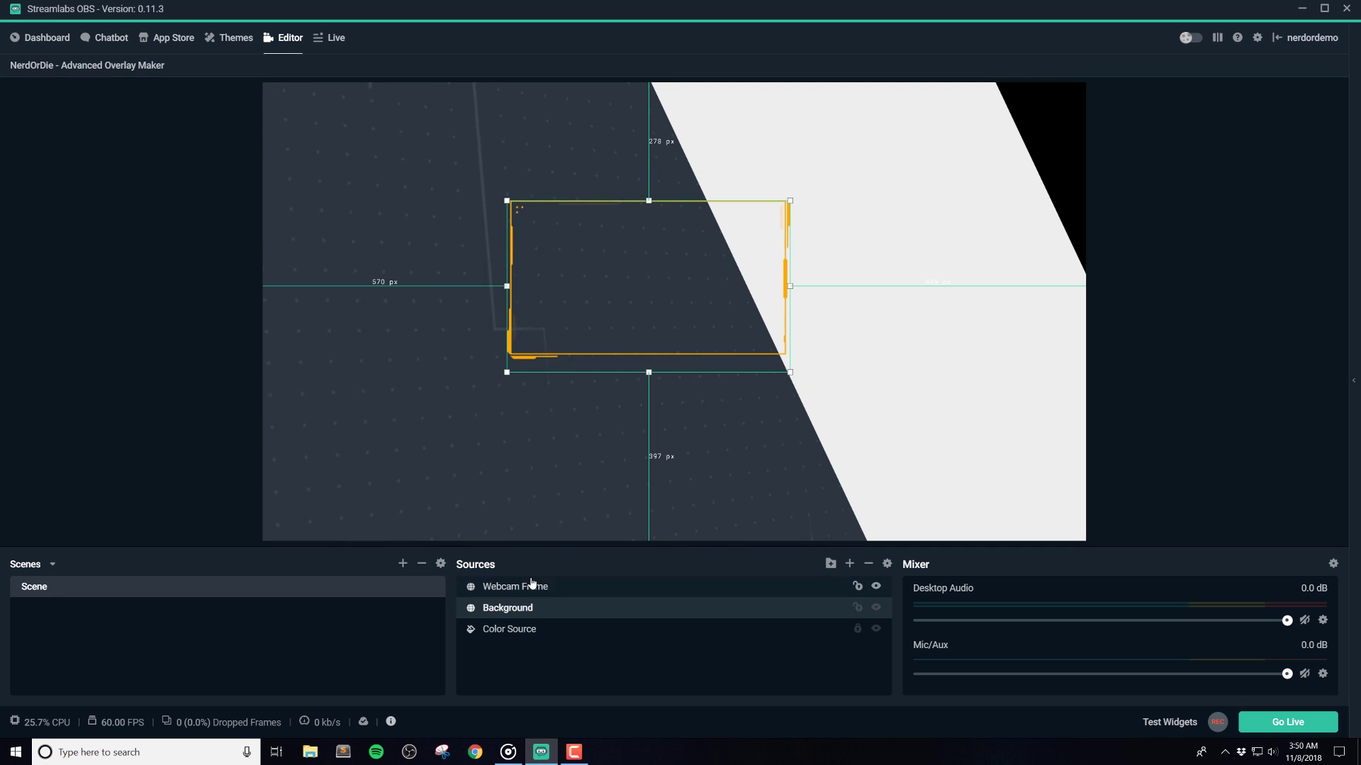
left_click(1257, 40)
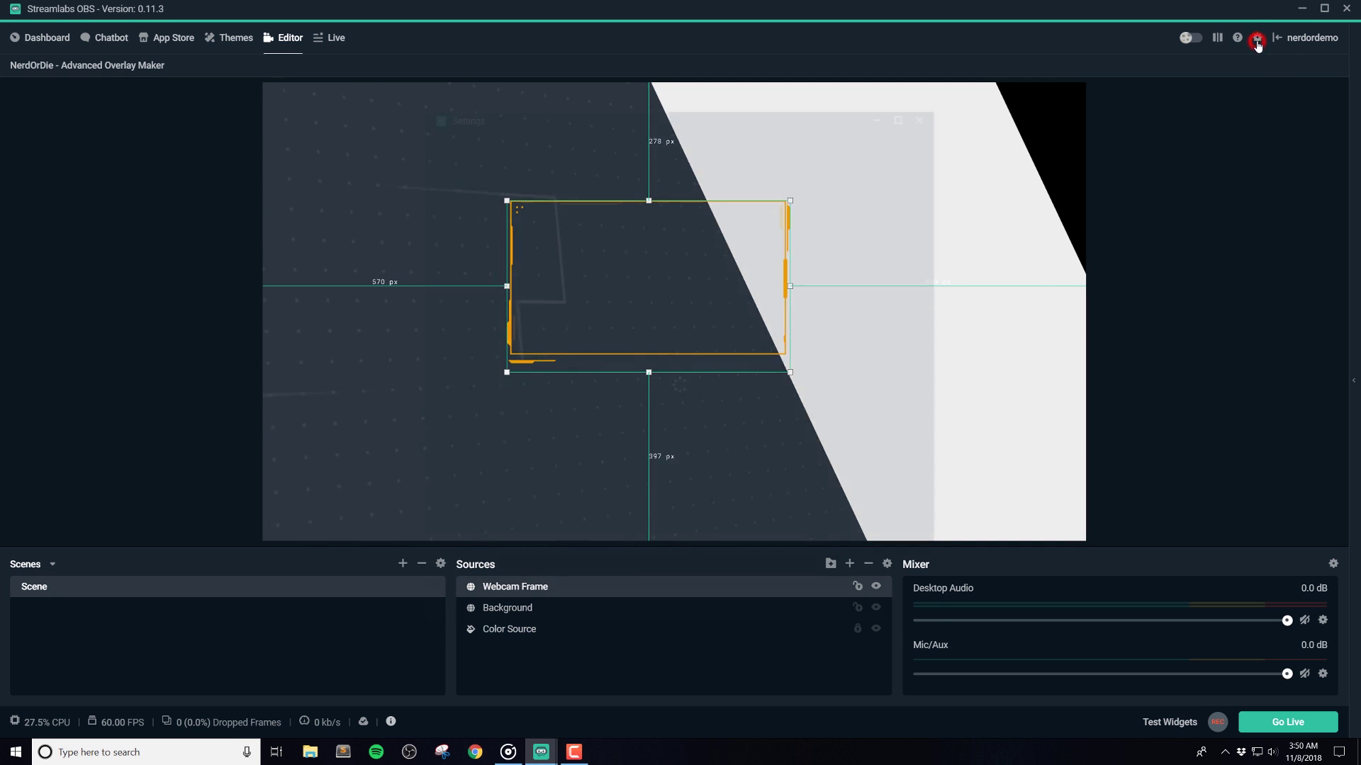
left_click(470, 366)
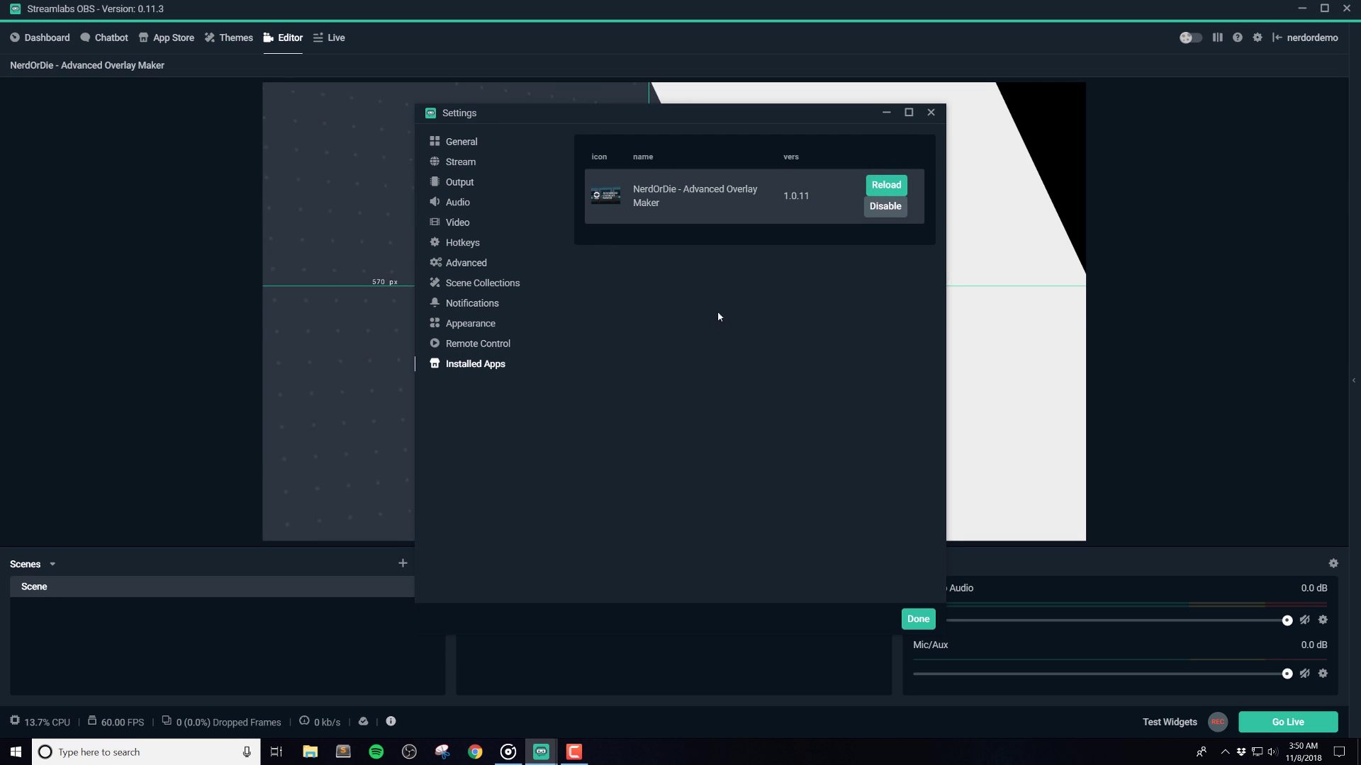
left_click(917, 622)
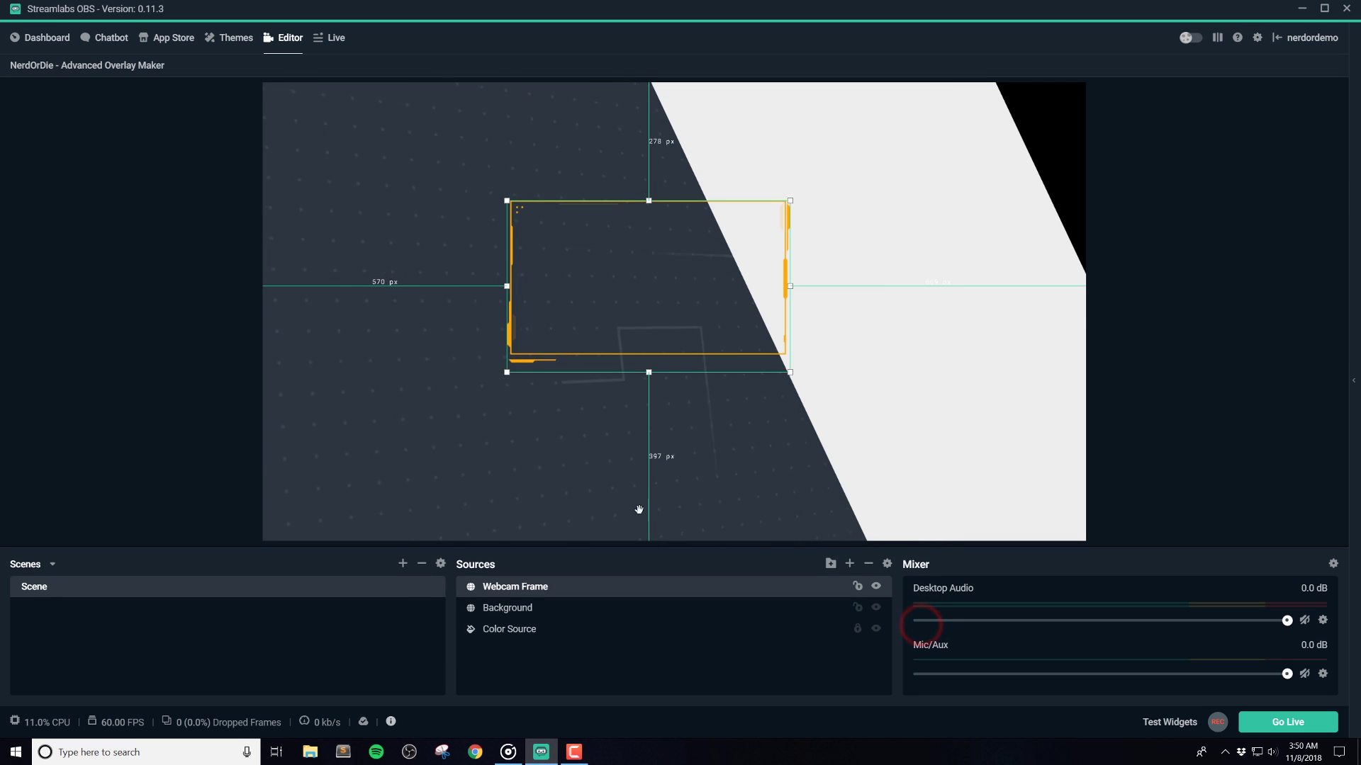
Browse the overlay maker's webcam, supporter, social, background, title, stream info and grouped theme galleries
left_click(119, 67)
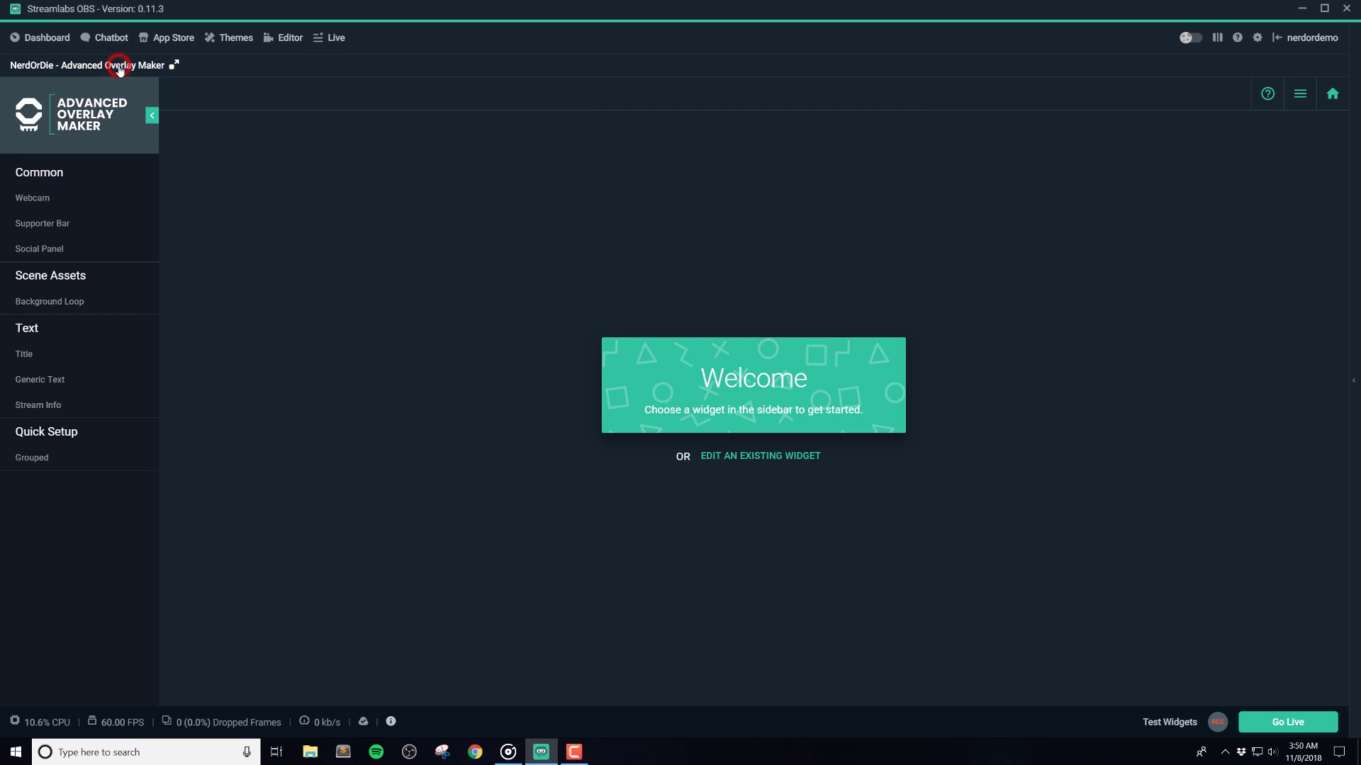
left_click(29, 200)
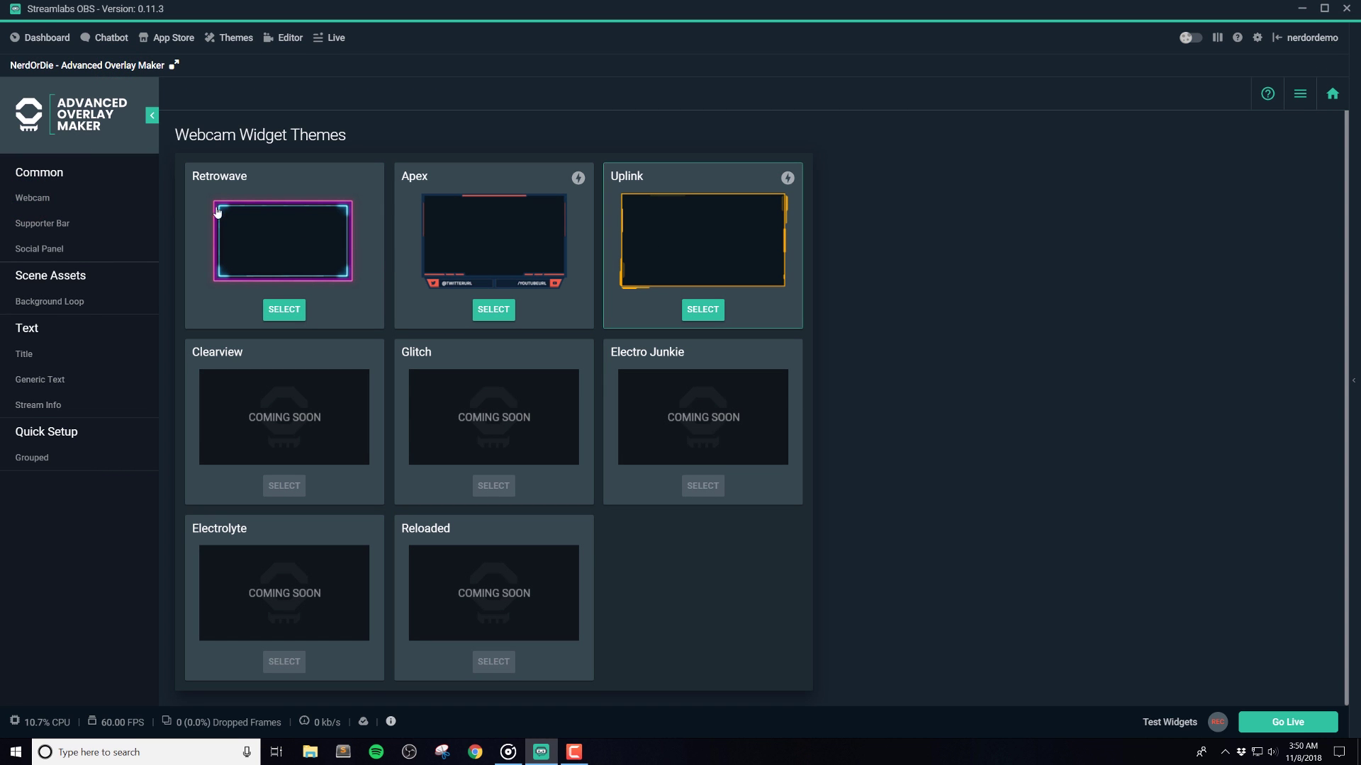
left_click(32, 223)
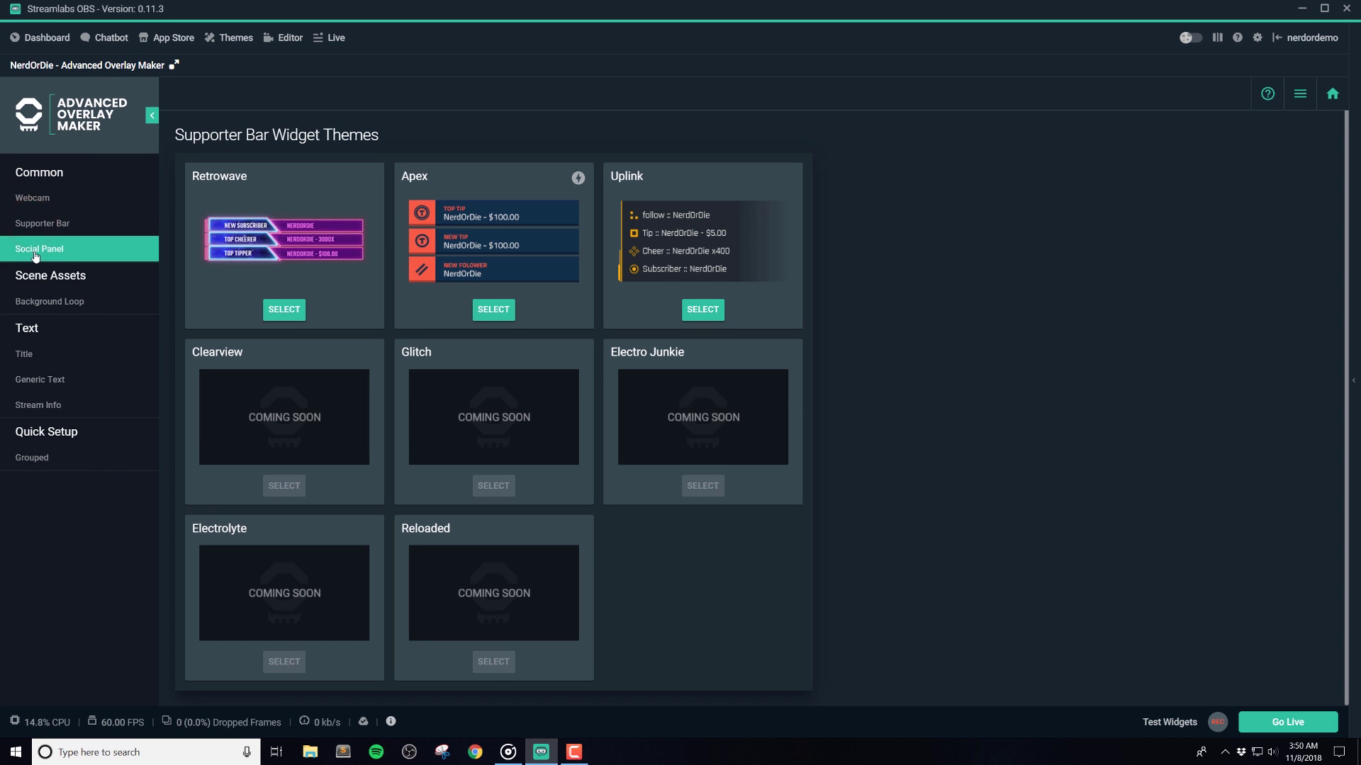
left_click(35, 253)
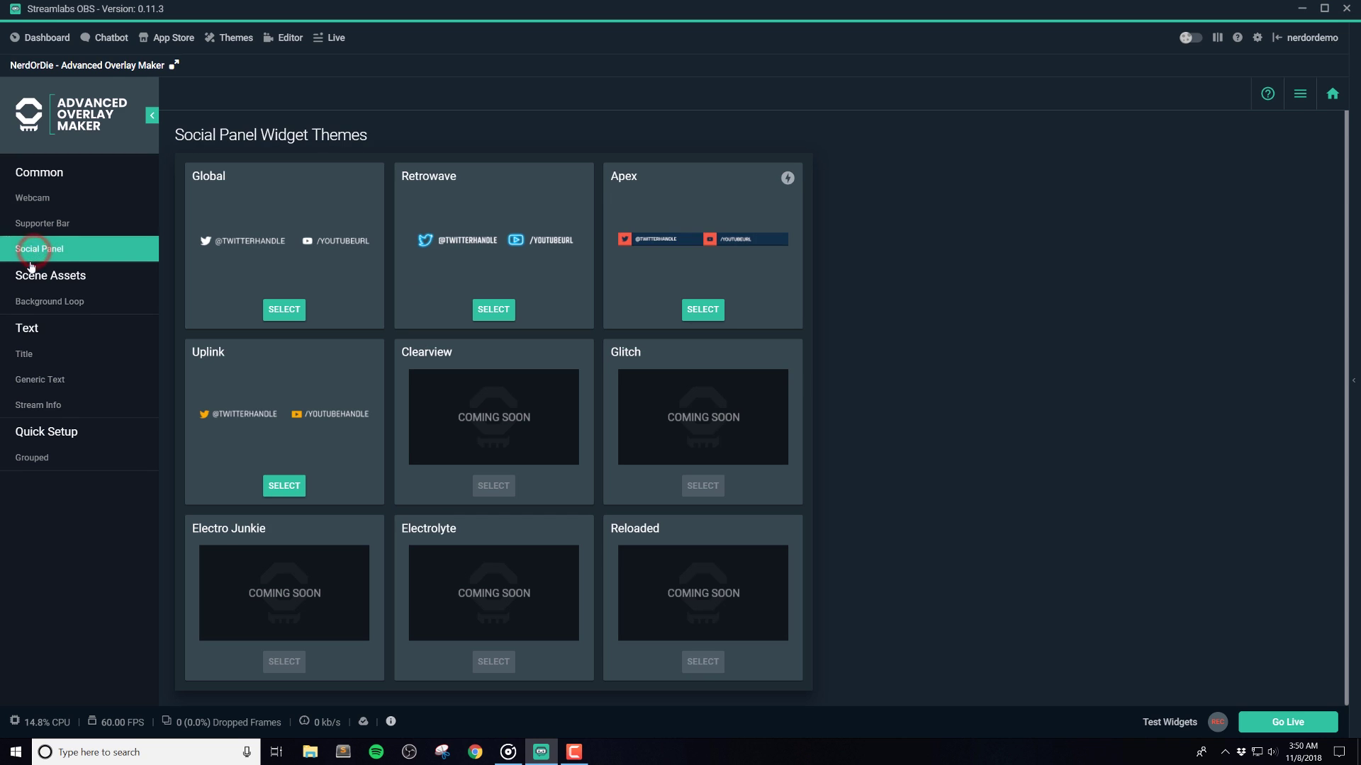
left_click(30, 306)
left_click(31, 362)
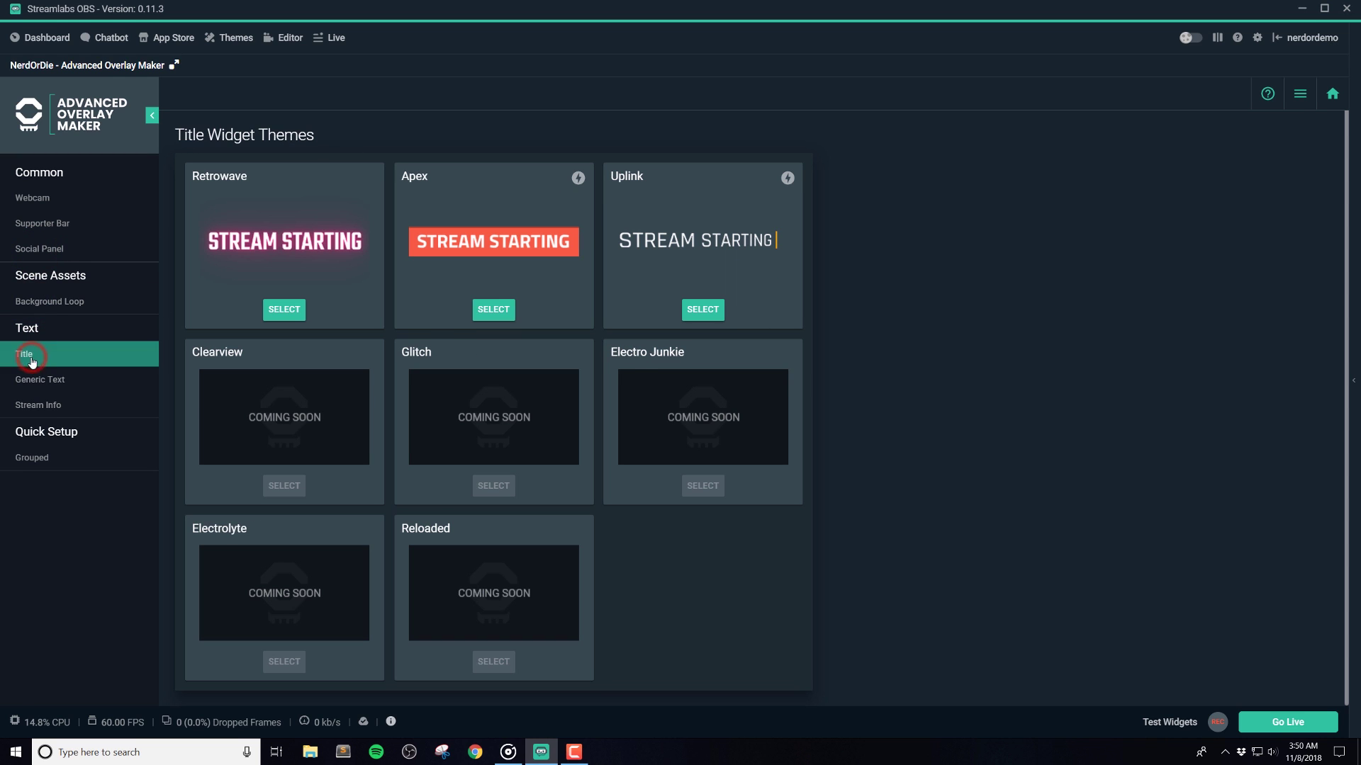
left_click(35, 404)
left_click(31, 457)
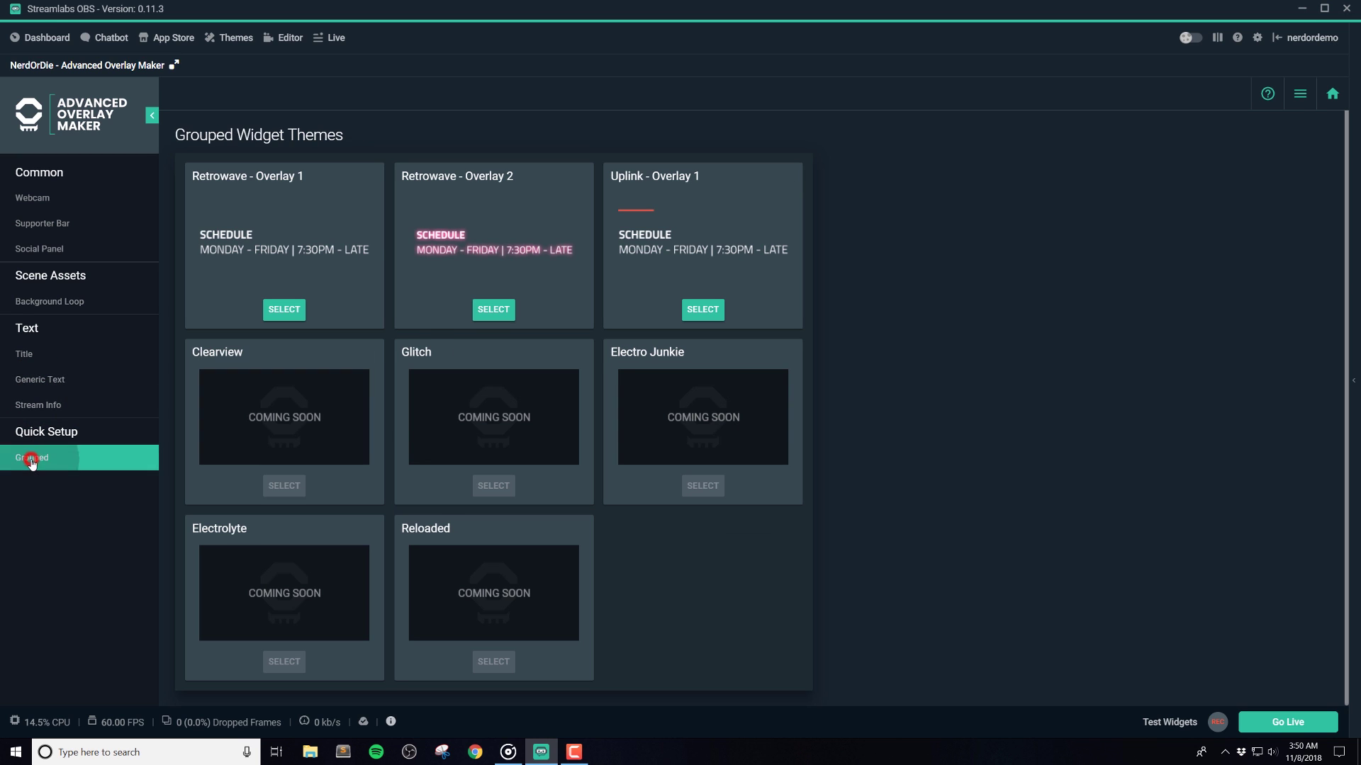
left_click(32, 197)
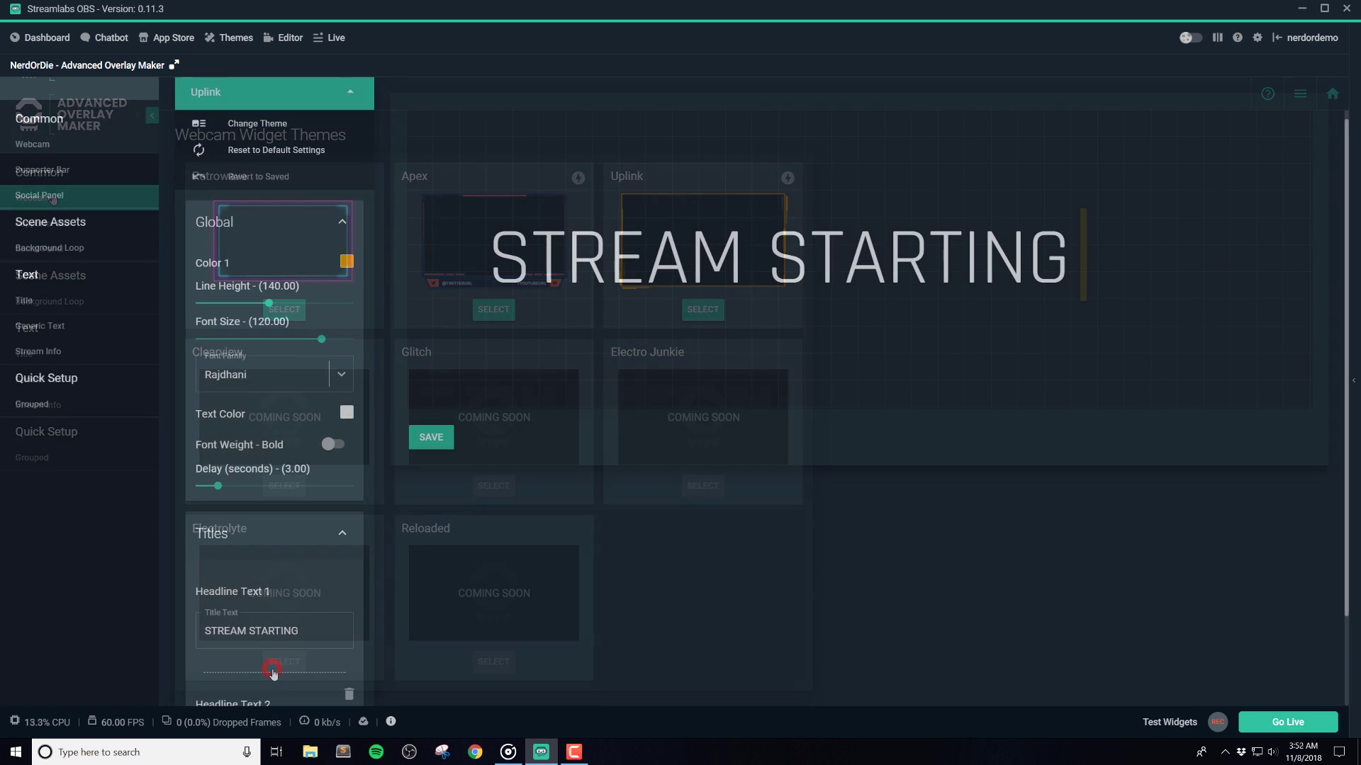
scroll(272, 672, "down", 2)
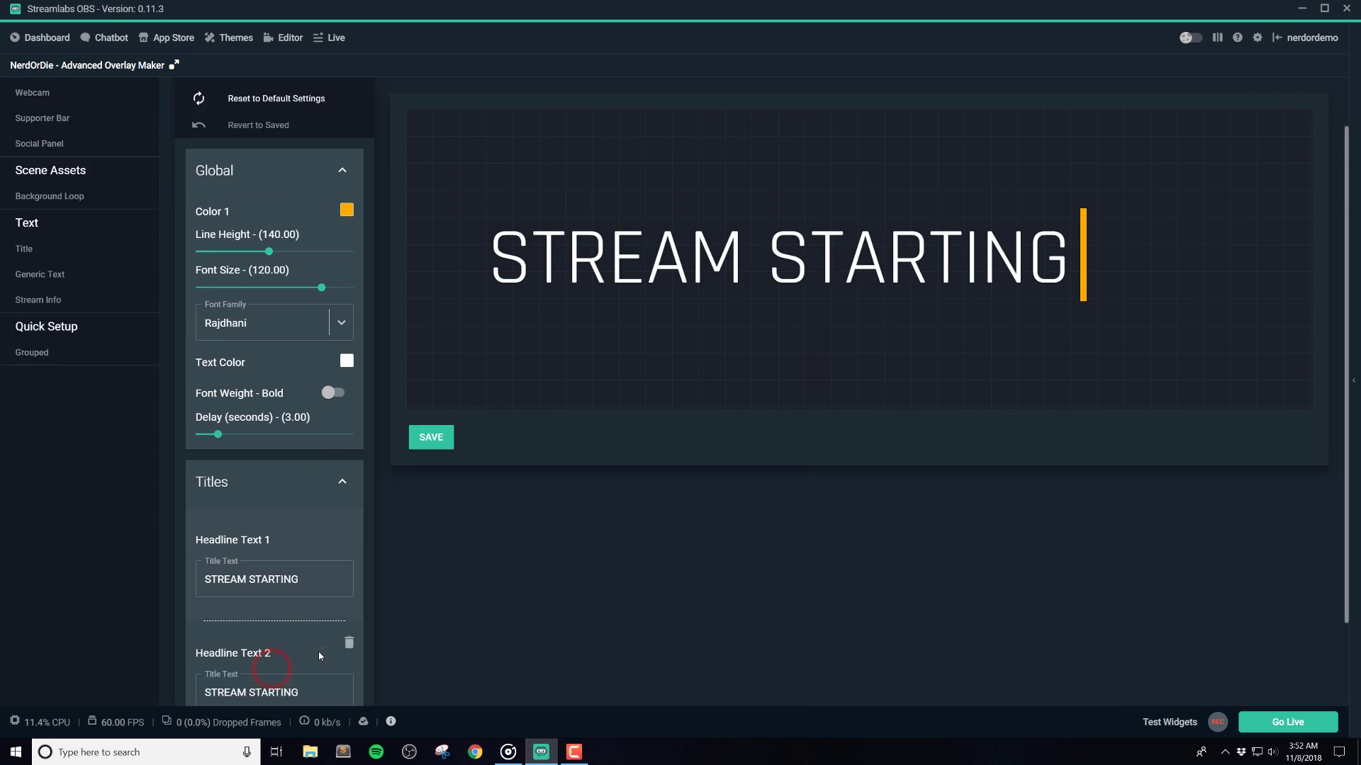
Add NerdOrDie.com and Advanced Overlay Maker headlines, with a 2-second delay and bold text
left_click(302, 638)
type("N")
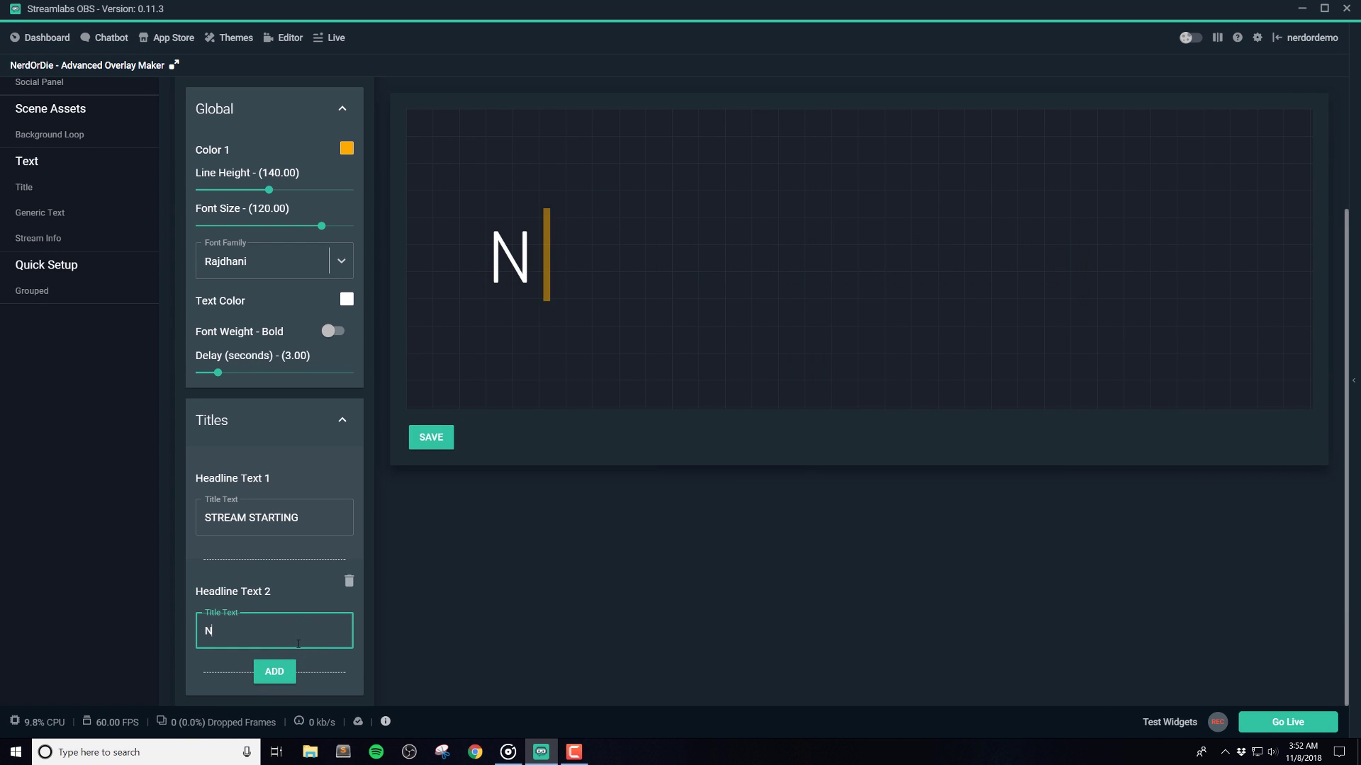
type("erdOrDie.")
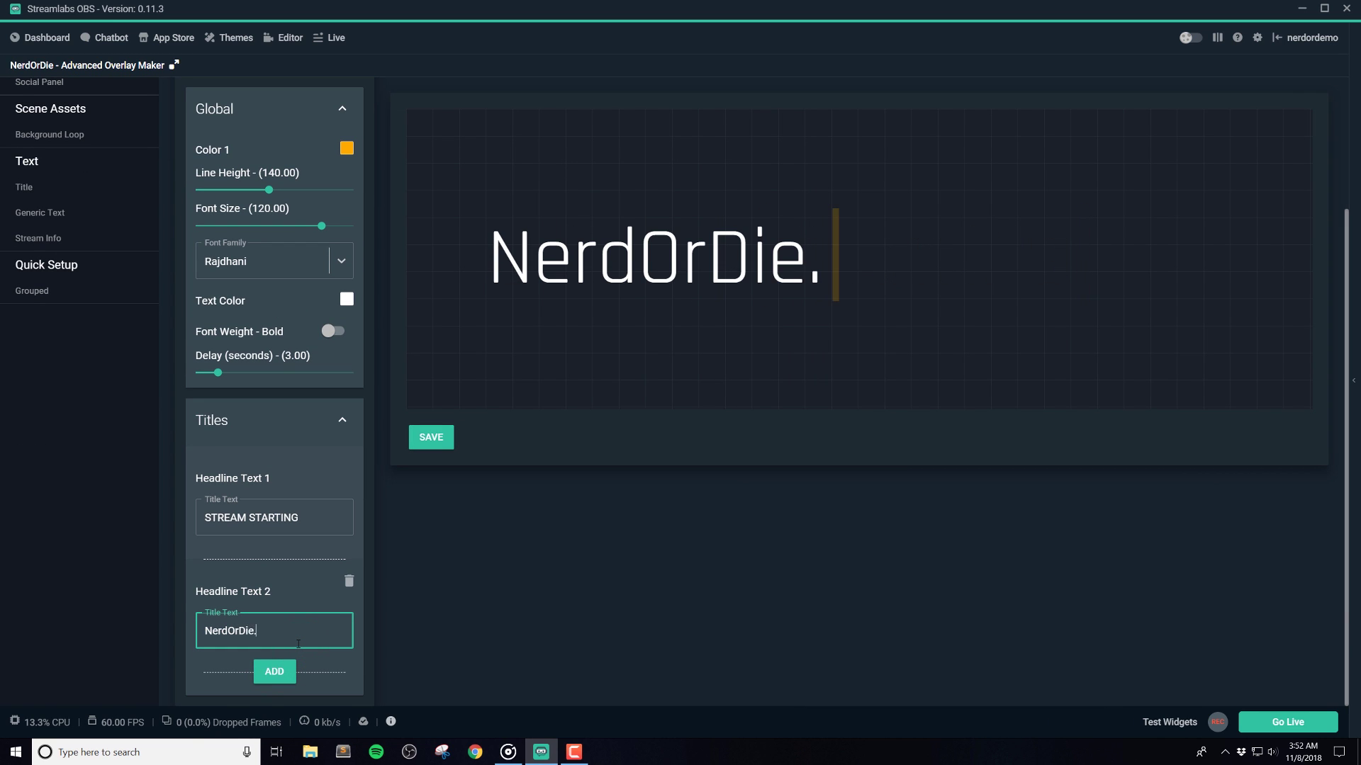
type("com")
left_click(274, 672)
scroll(277, 674, "down", 1)
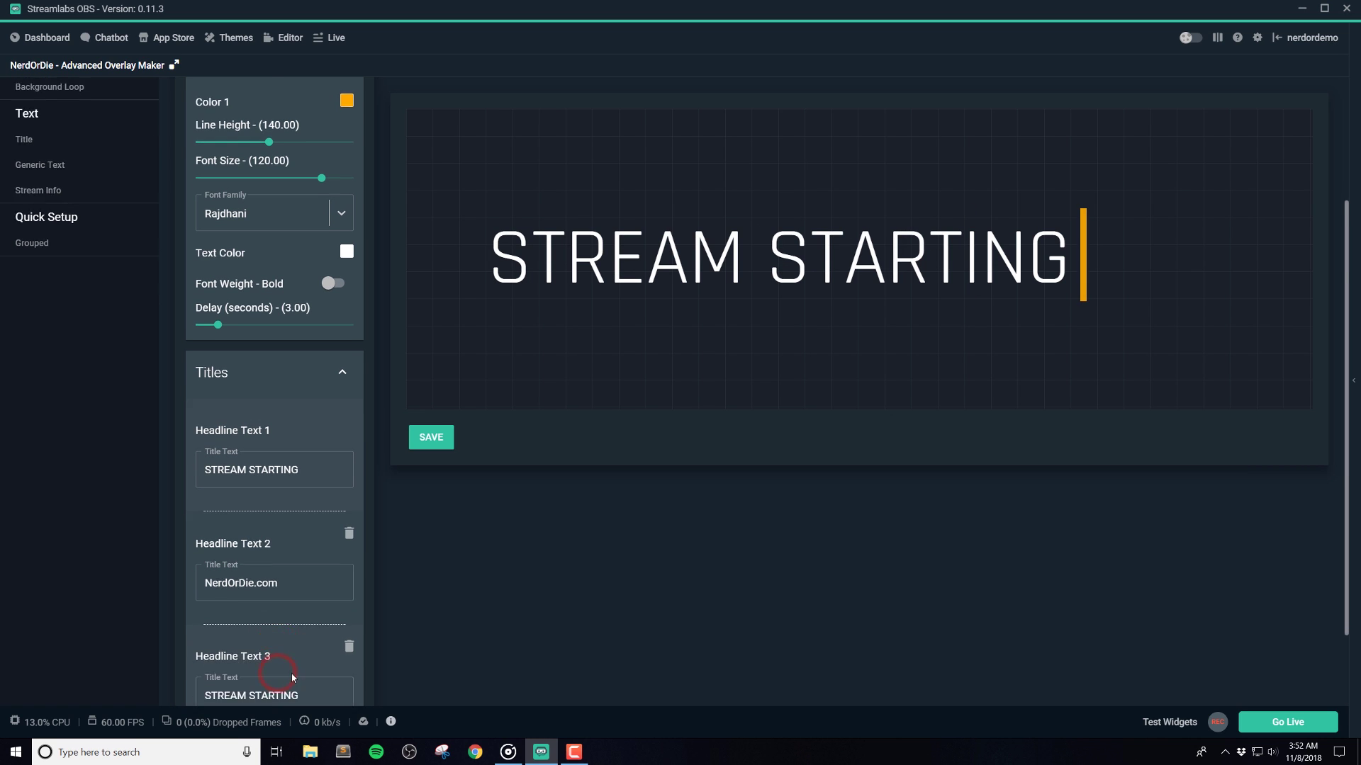
scroll(277, 674, "down", 1)
triple_click(285, 634)
type("Adva")
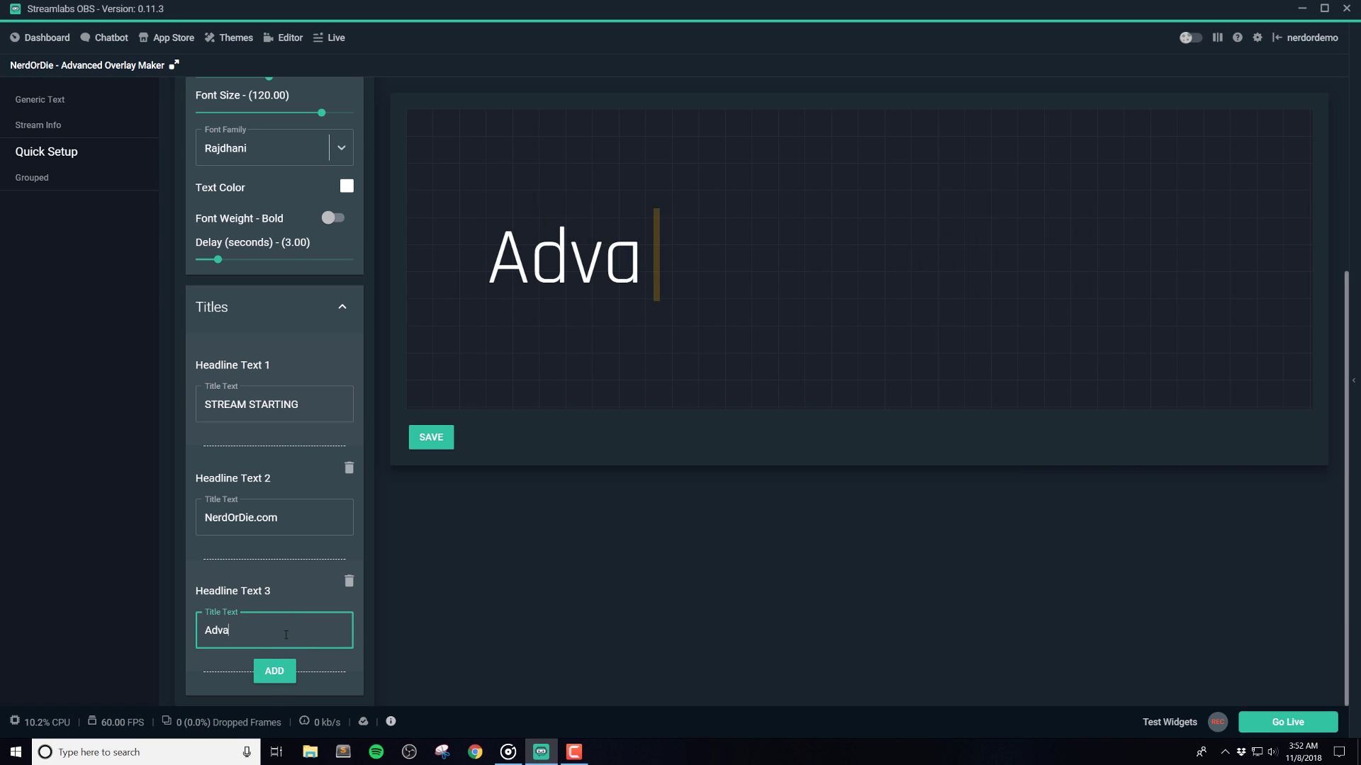
type("nced Overla")
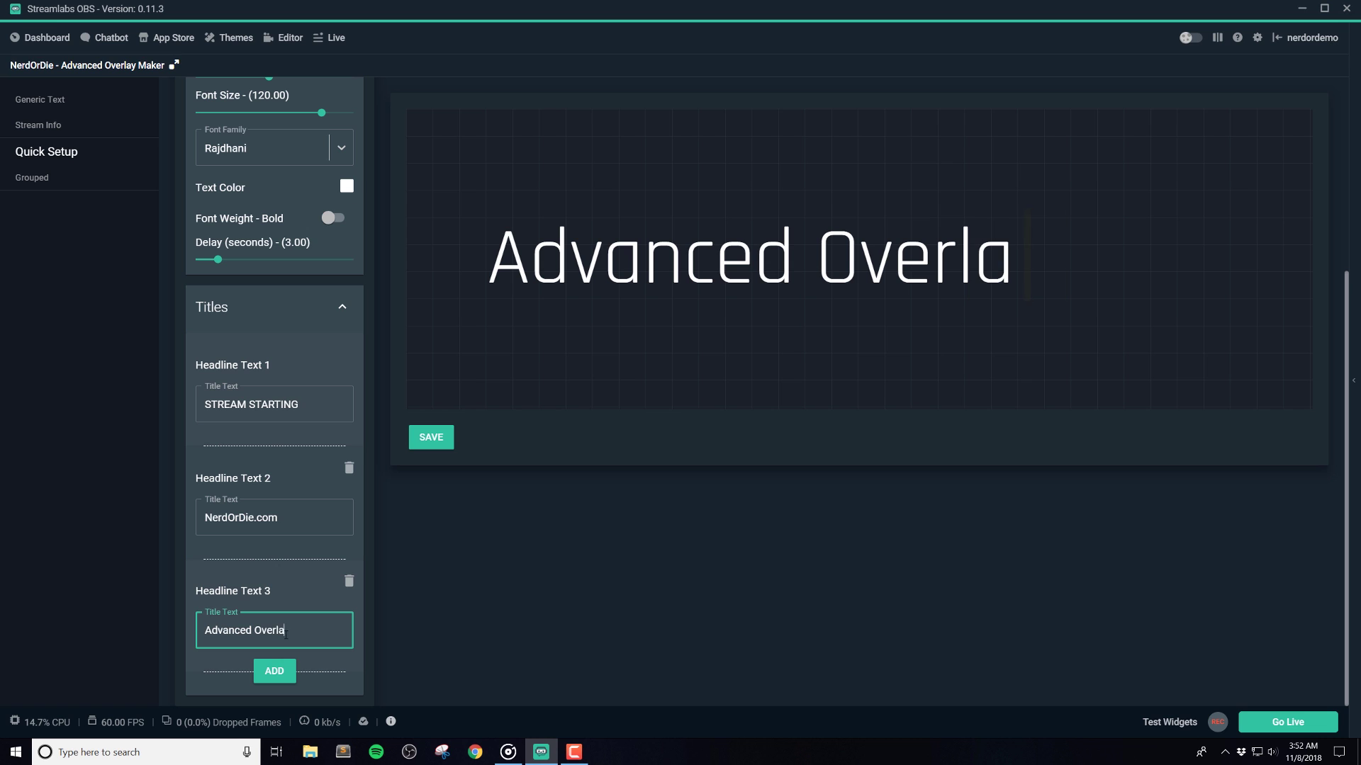
type("y Maker")
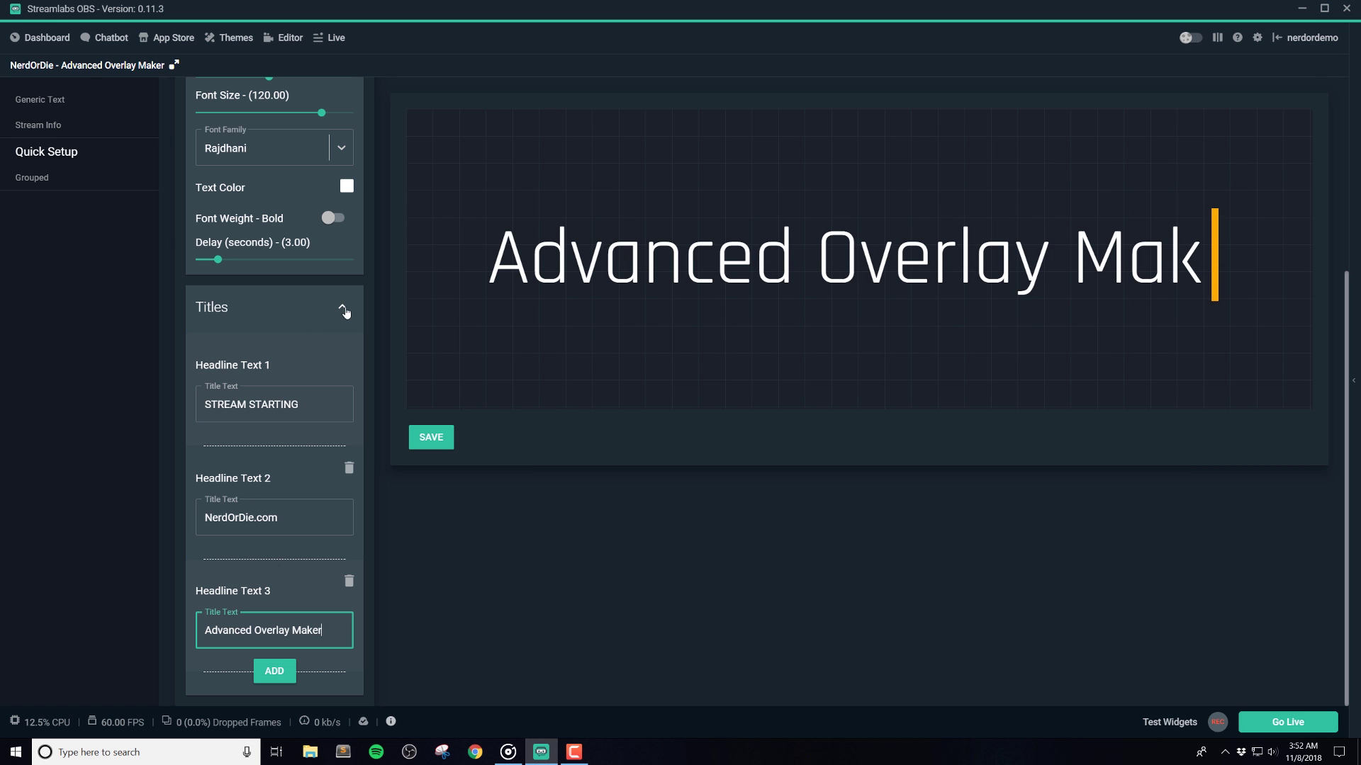
left_click(343, 311)
left_click_drag(216, 541, 205, 543)
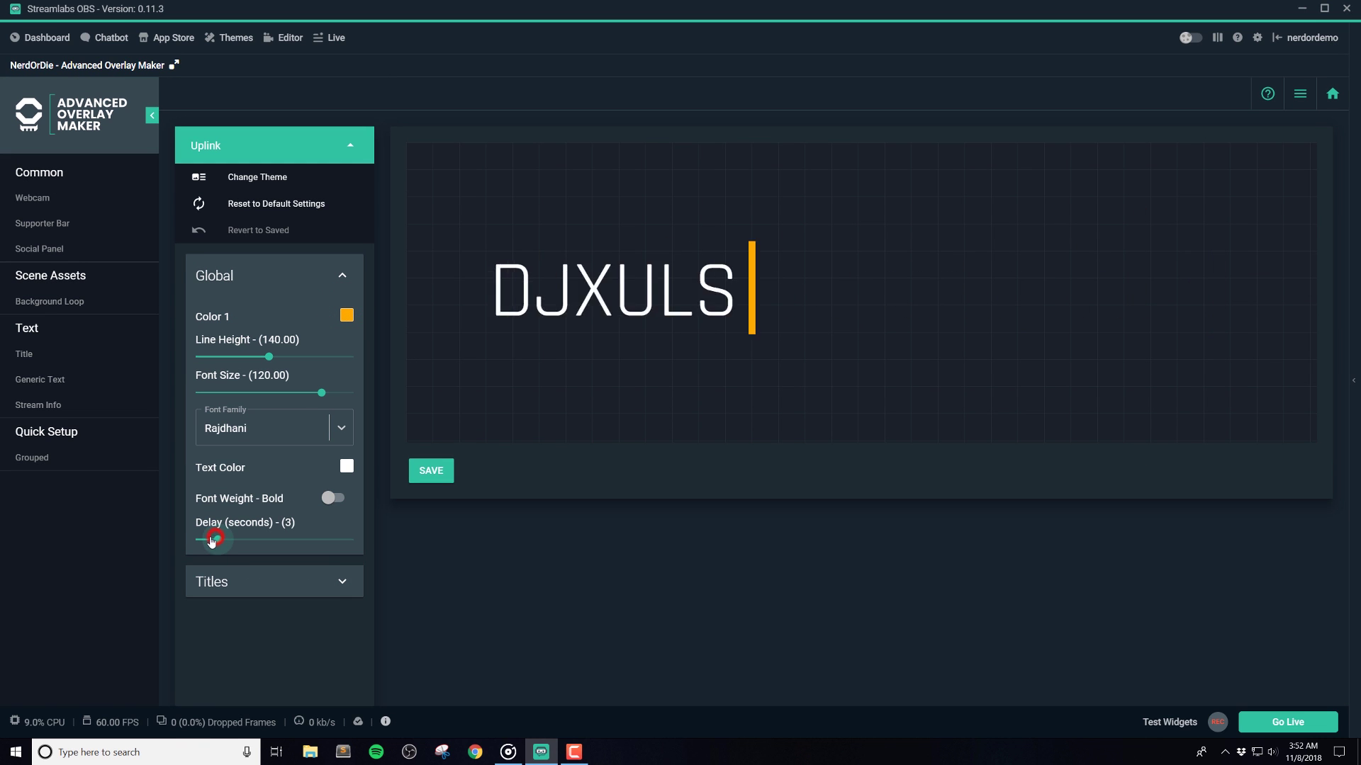
left_click(334, 497)
Save the title as 'Heading', insert it into Scene, and view the scene
left_click(432, 482)
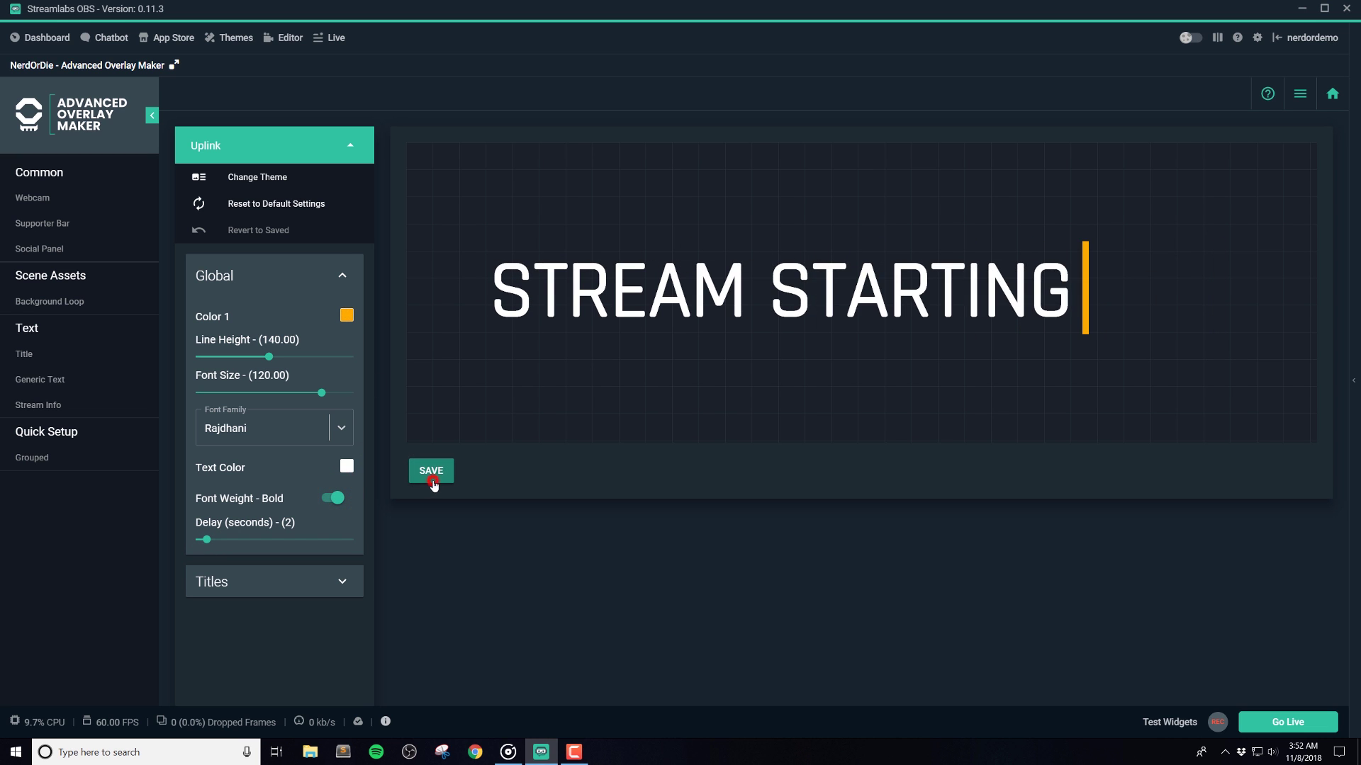
left_click(383, 295)
type("Heading")
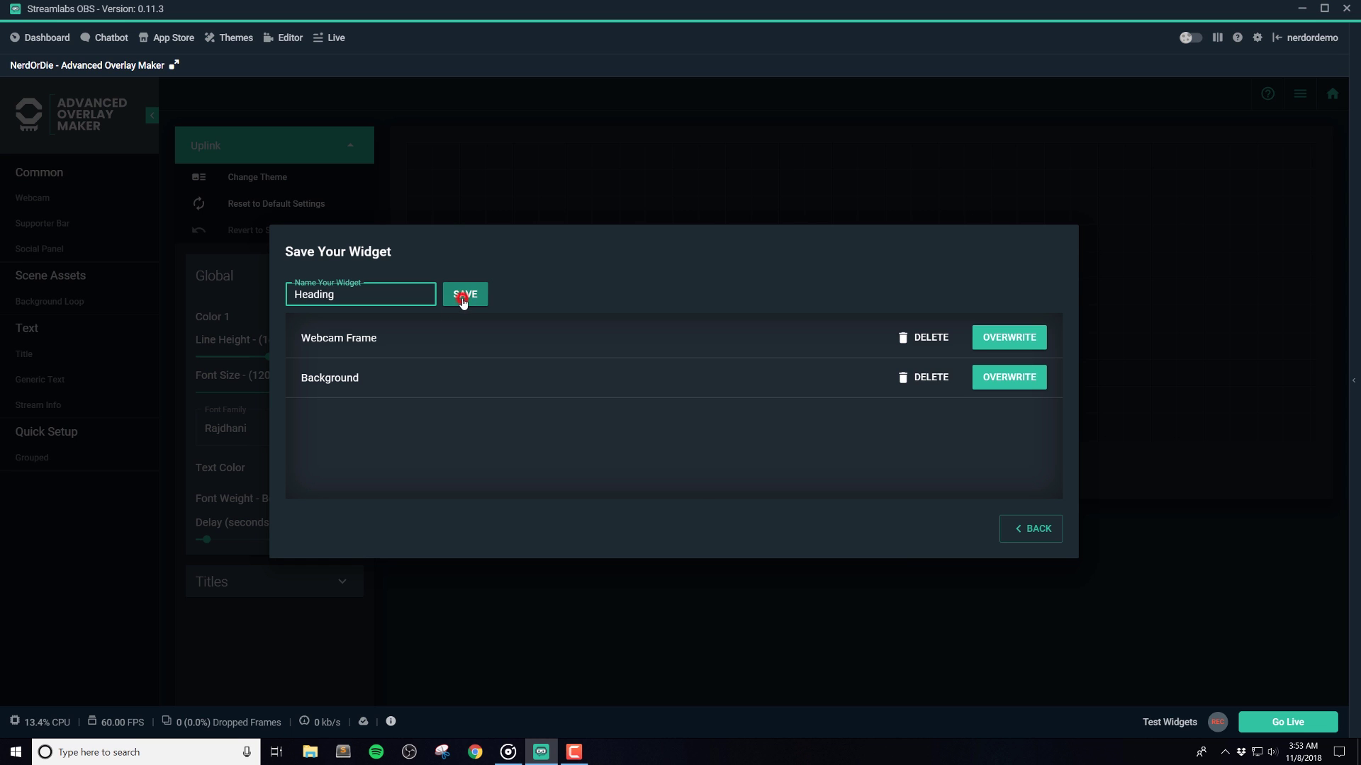
left_click(462, 302)
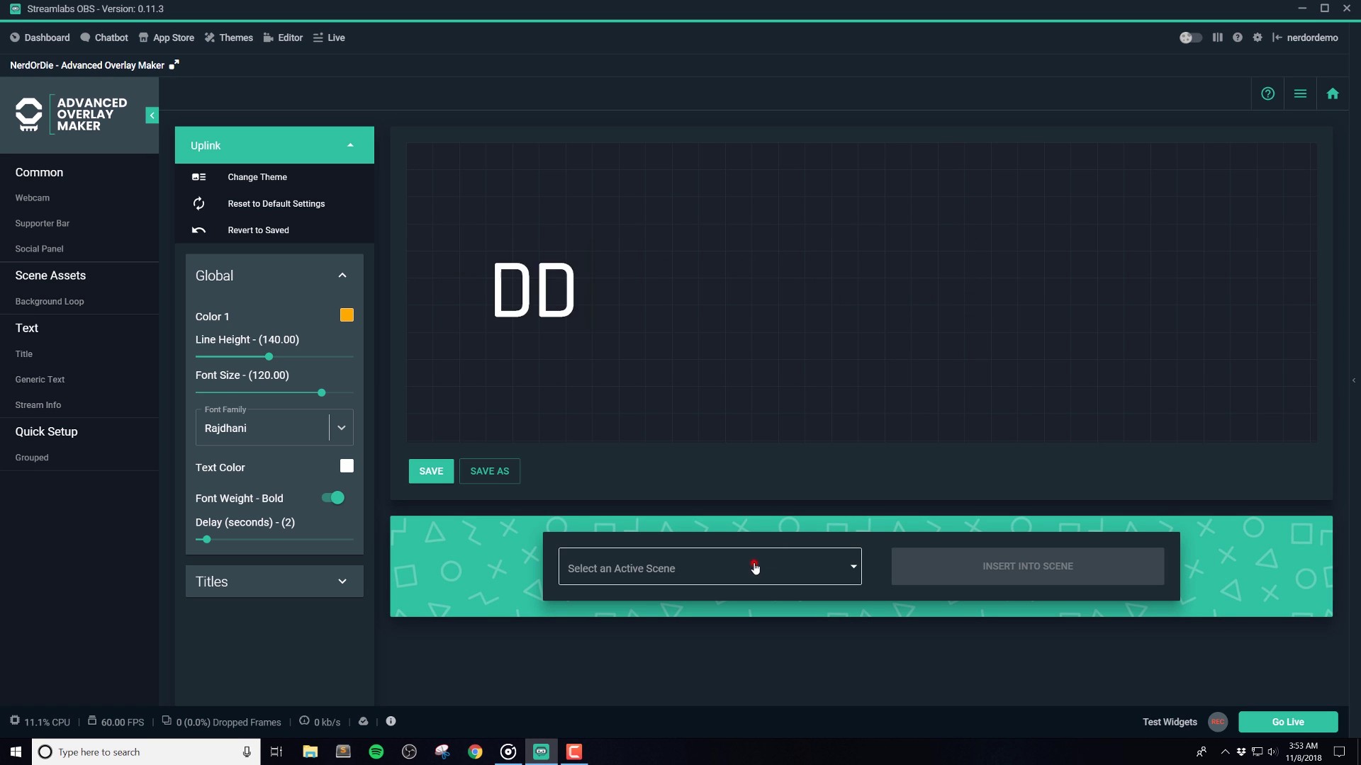
left_click(755, 568)
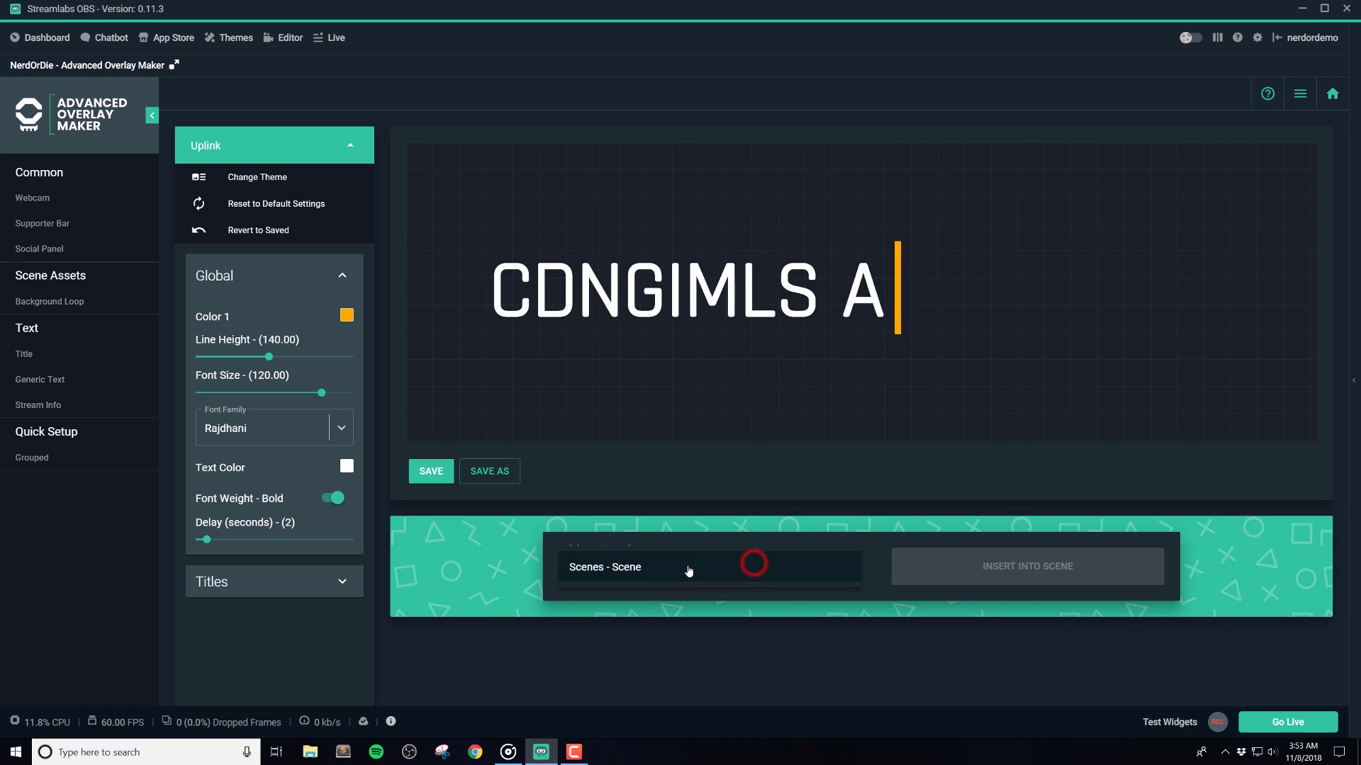
left_click(684, 561)
left_click(976, 575)
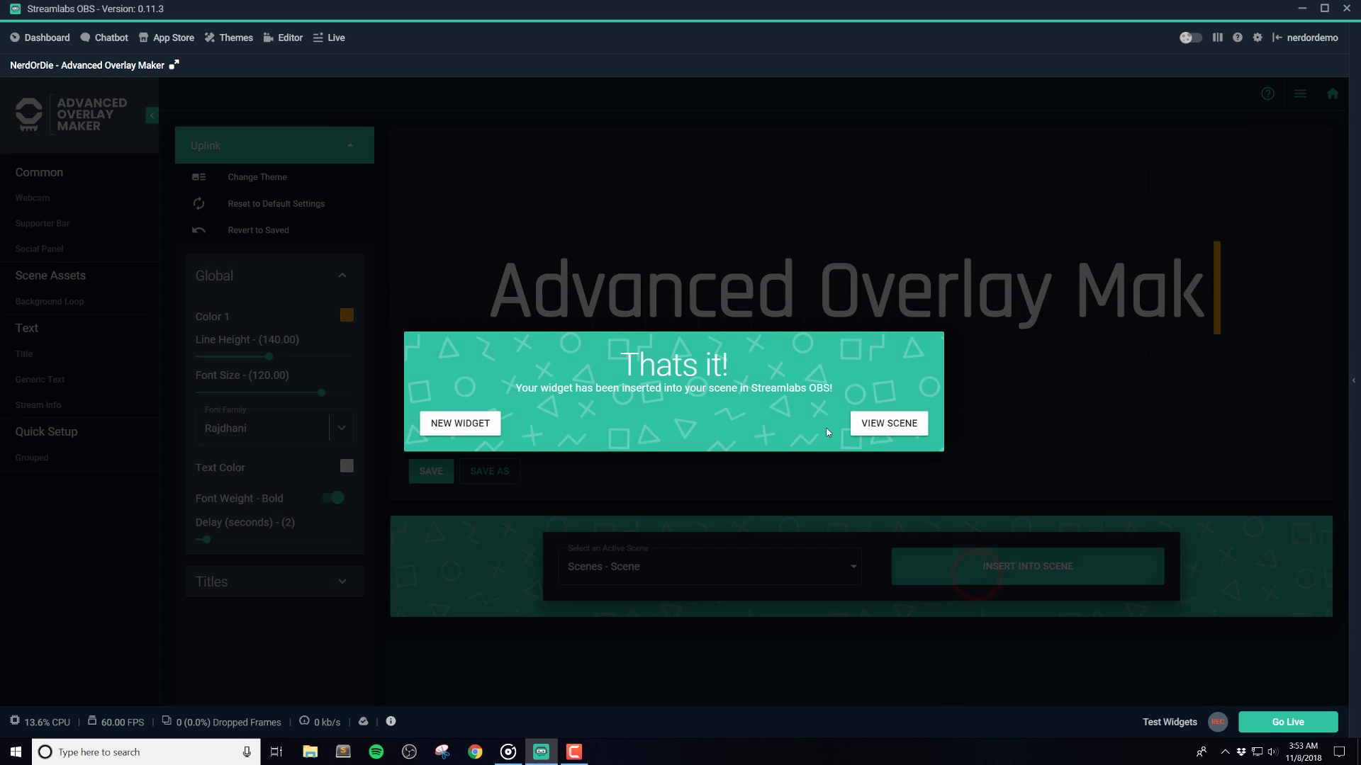
left_click(875, 426)
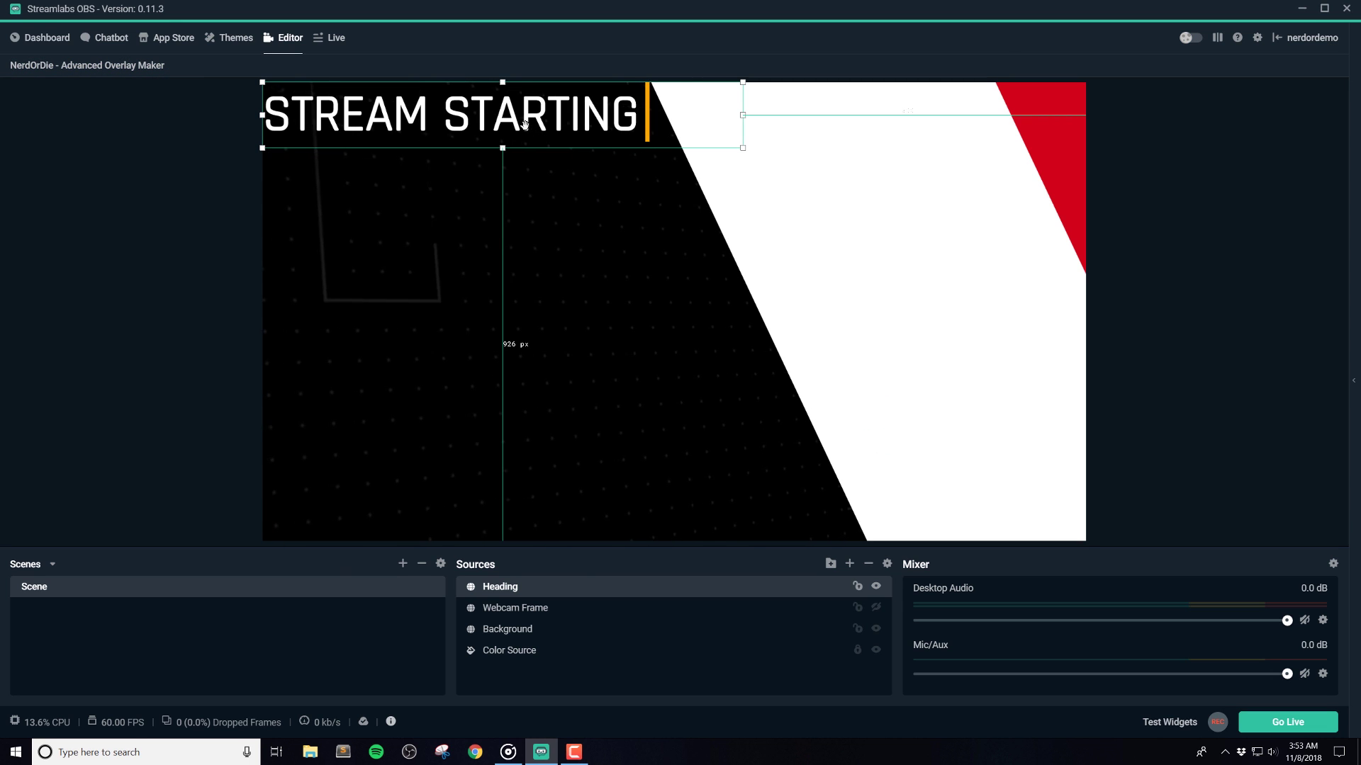
Reposition the Heading lower in the scene, then start a new overlay maker widget
left_click(519, 228)
left_click(450, 117)
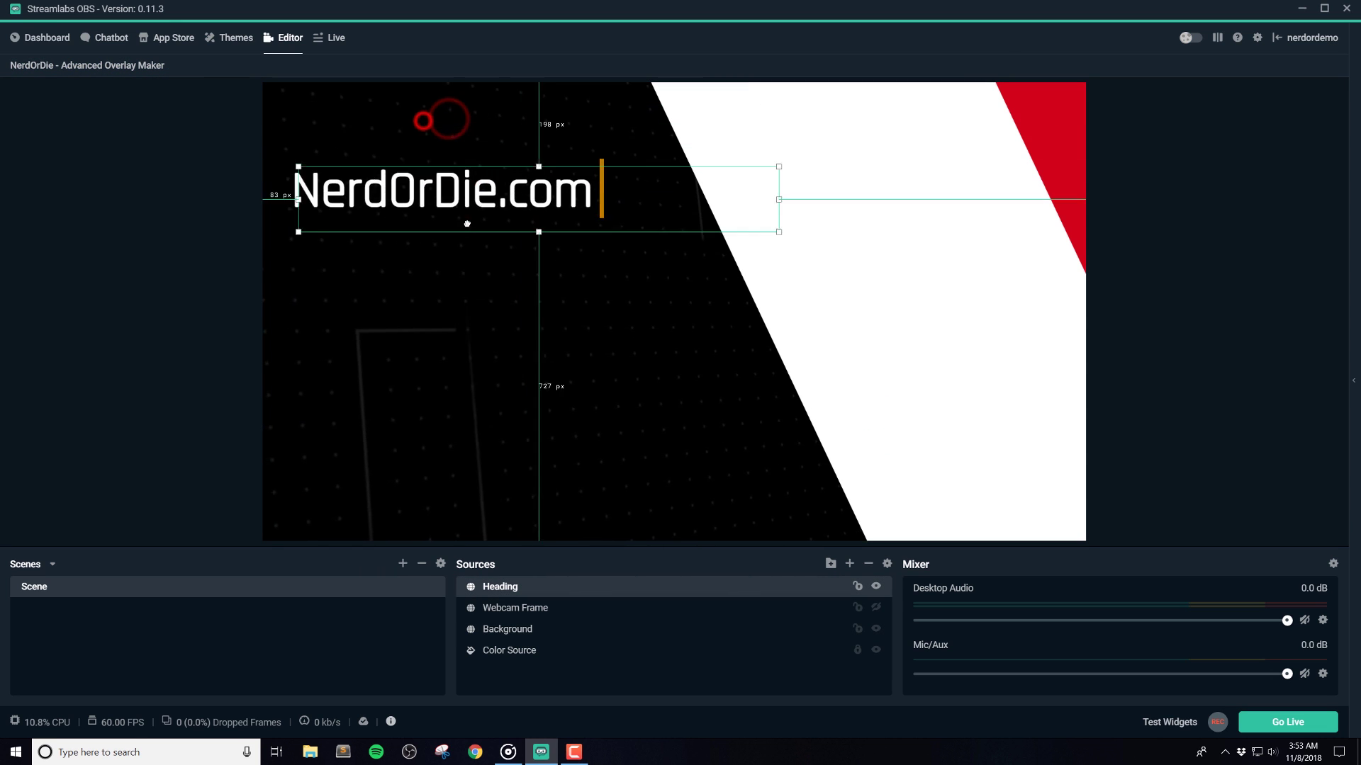
left_click(107, 66)
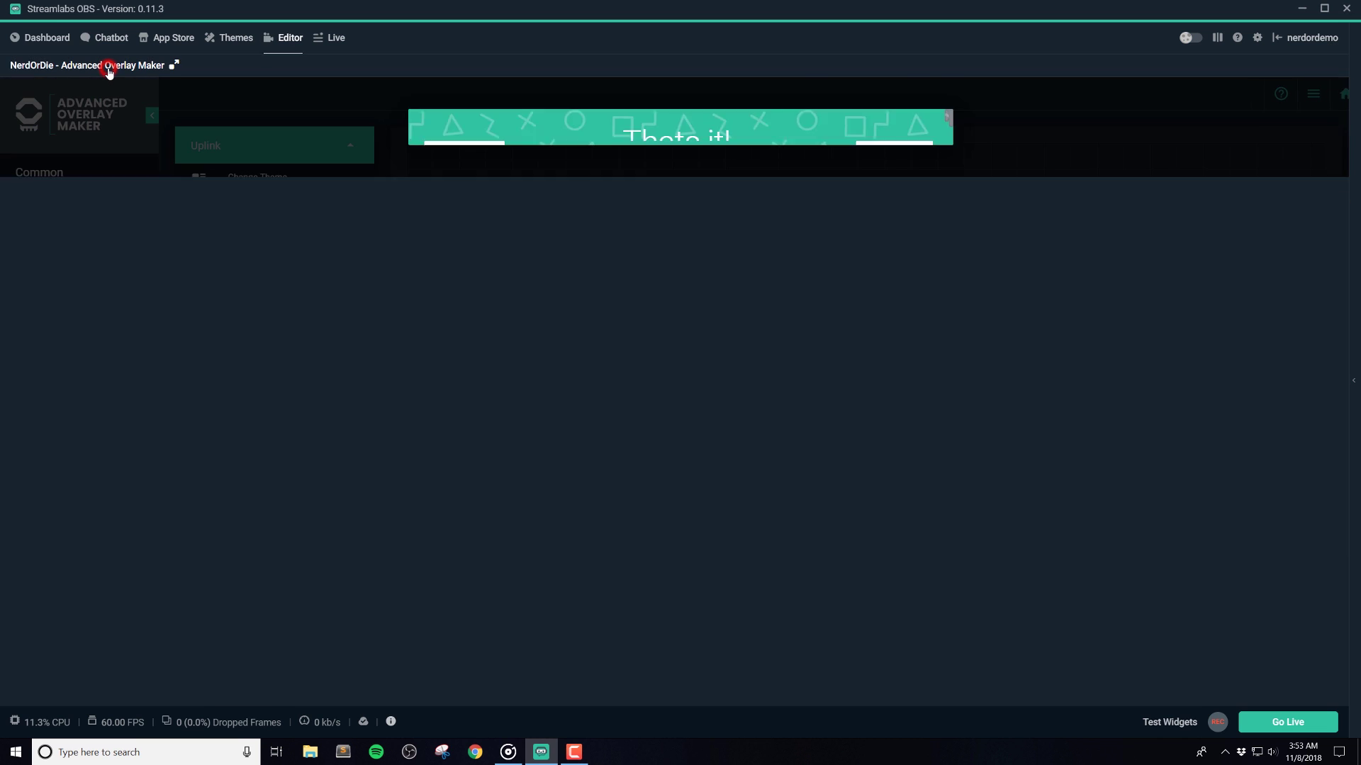
left_click(436, 421)
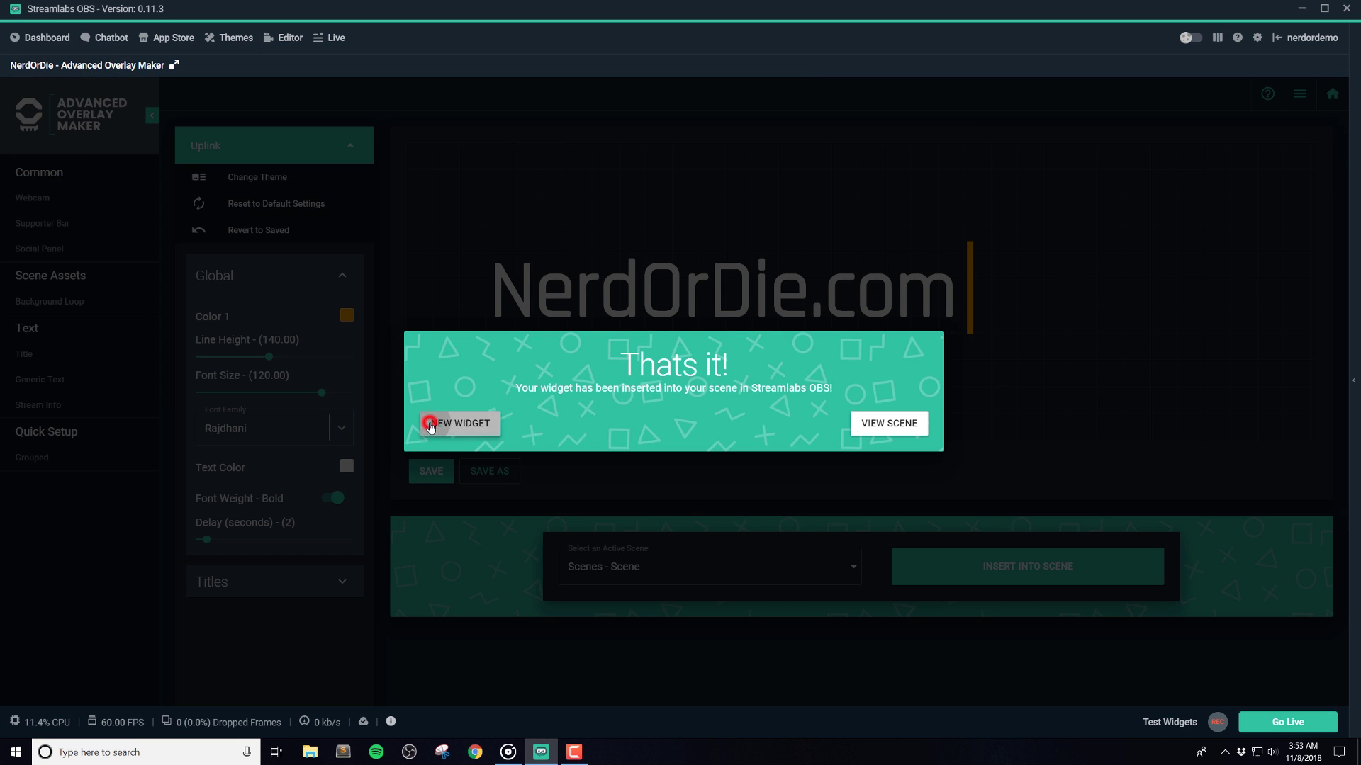
Pick the Apex stream info theme and save the widget as 'Info'
left_click(42, 404)
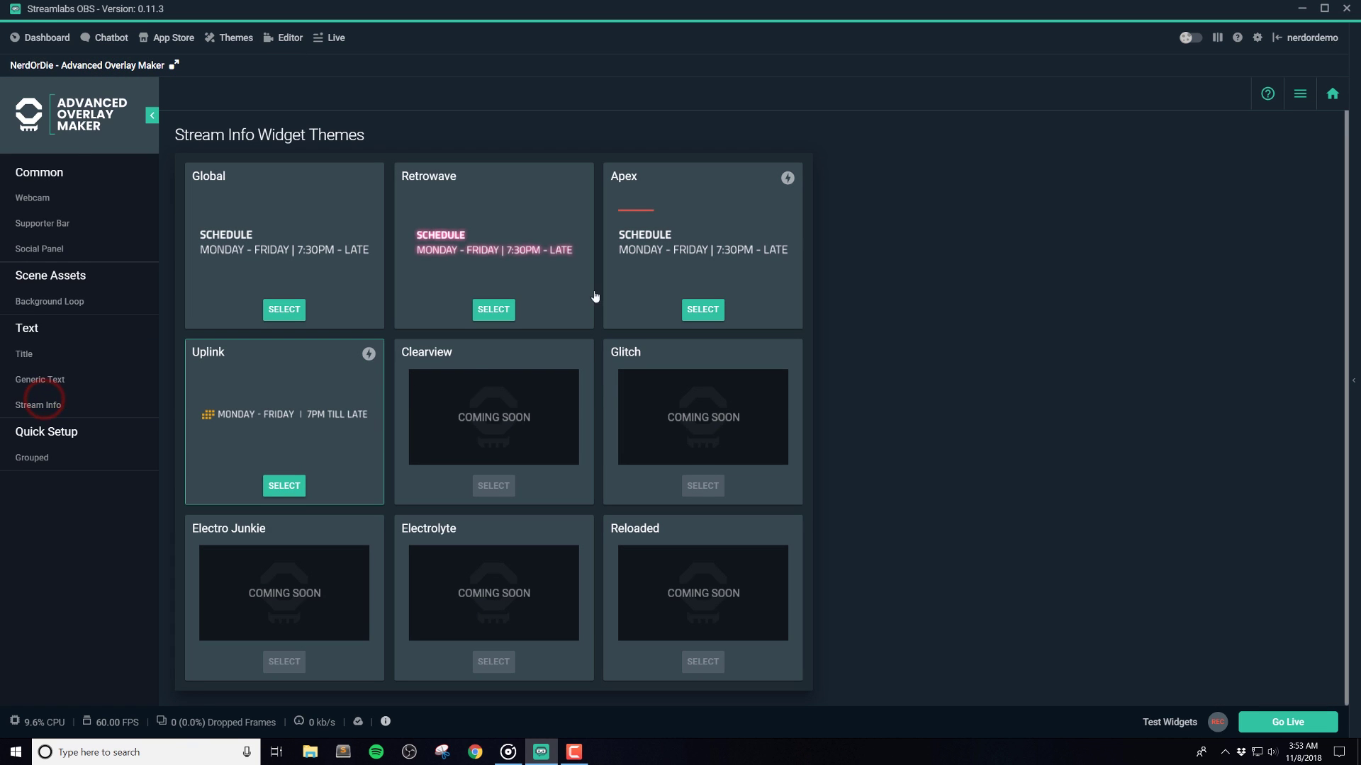
left_click(659, 252)
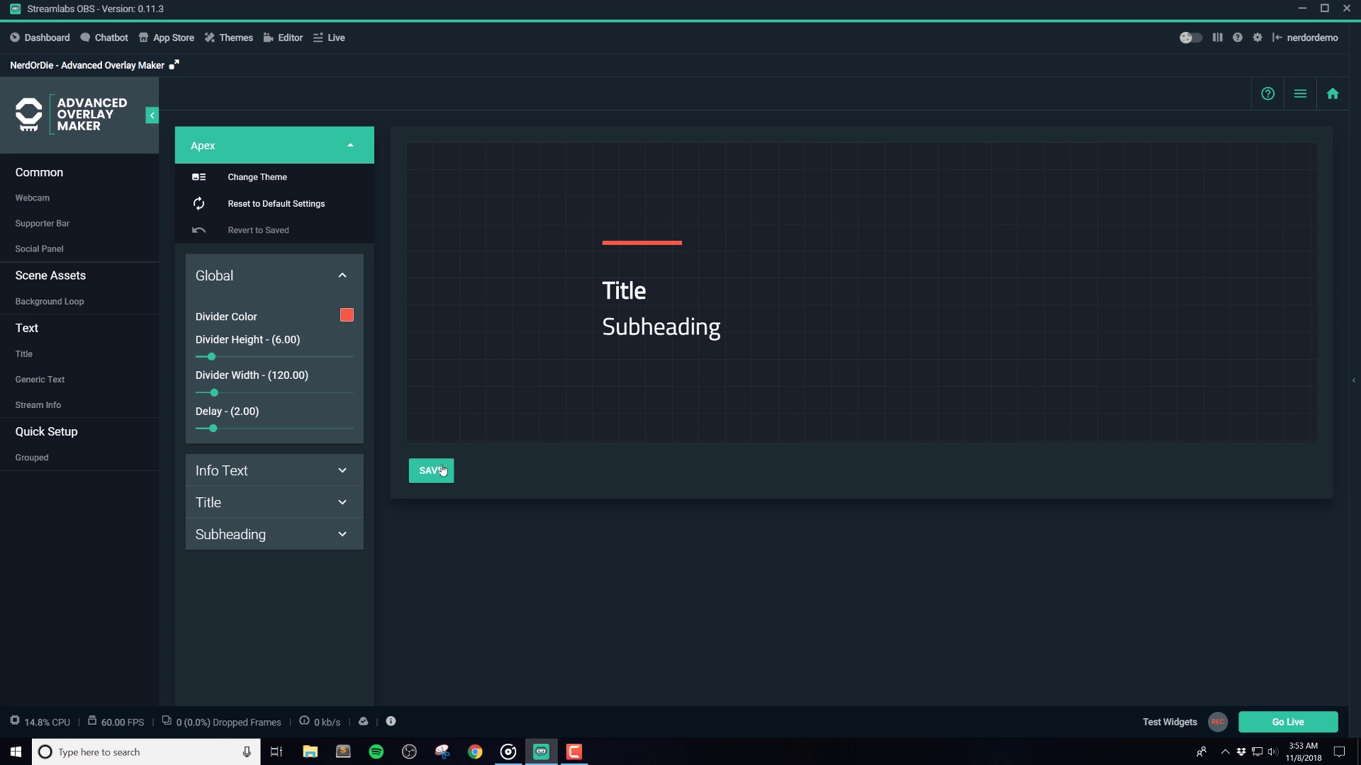
left_click(428, 472)
left_click(349, 293)
type("Info")
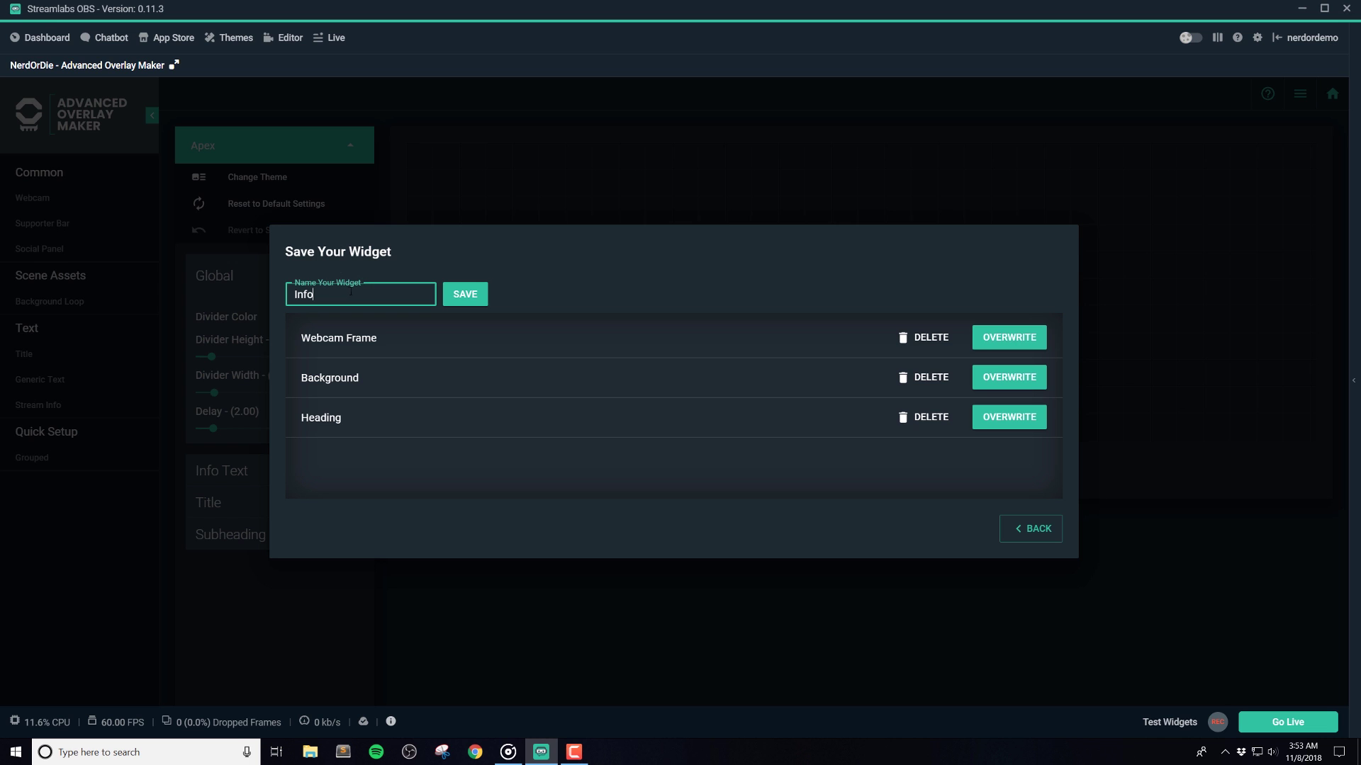
left_click(452, 296)
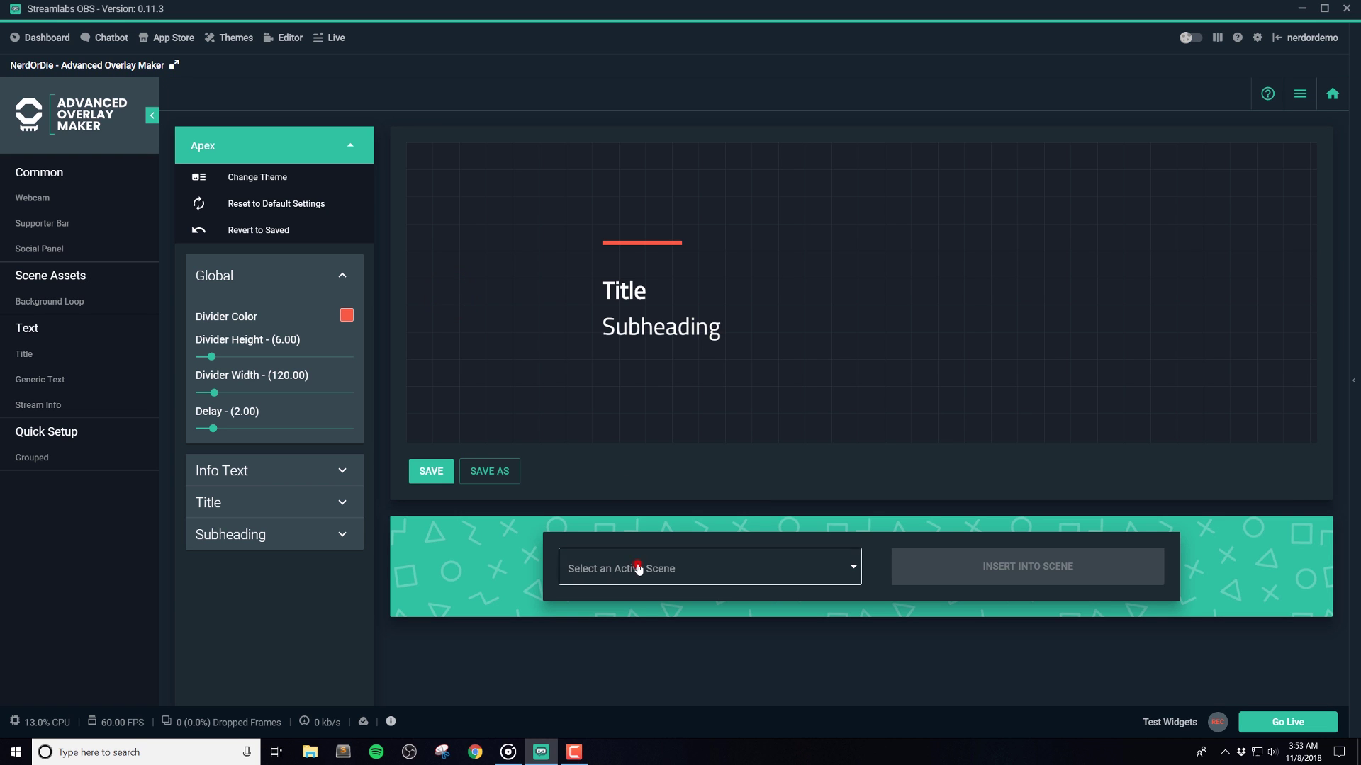
Insert the Info widget into Scene and view it in the editor
left_click(638, 570)
left_click(978, 566)
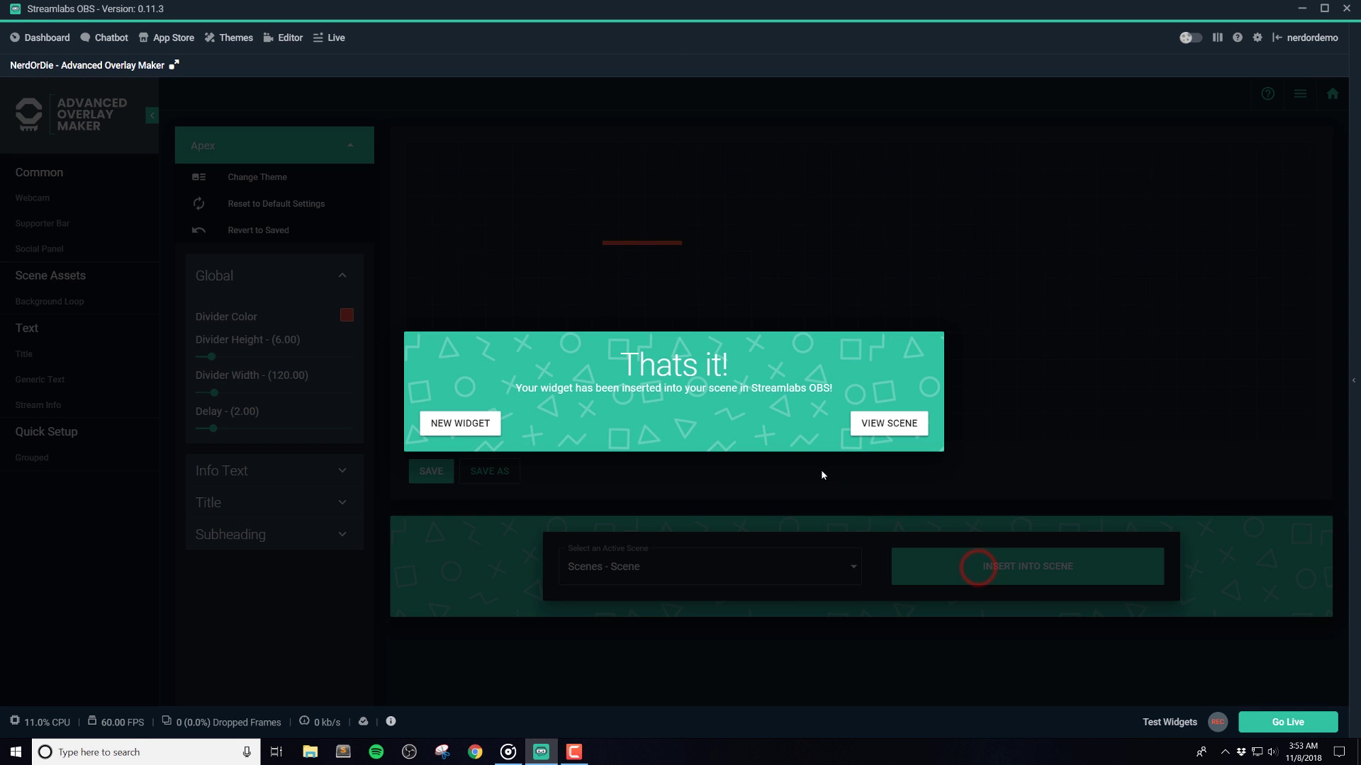
left_click(888, 423)
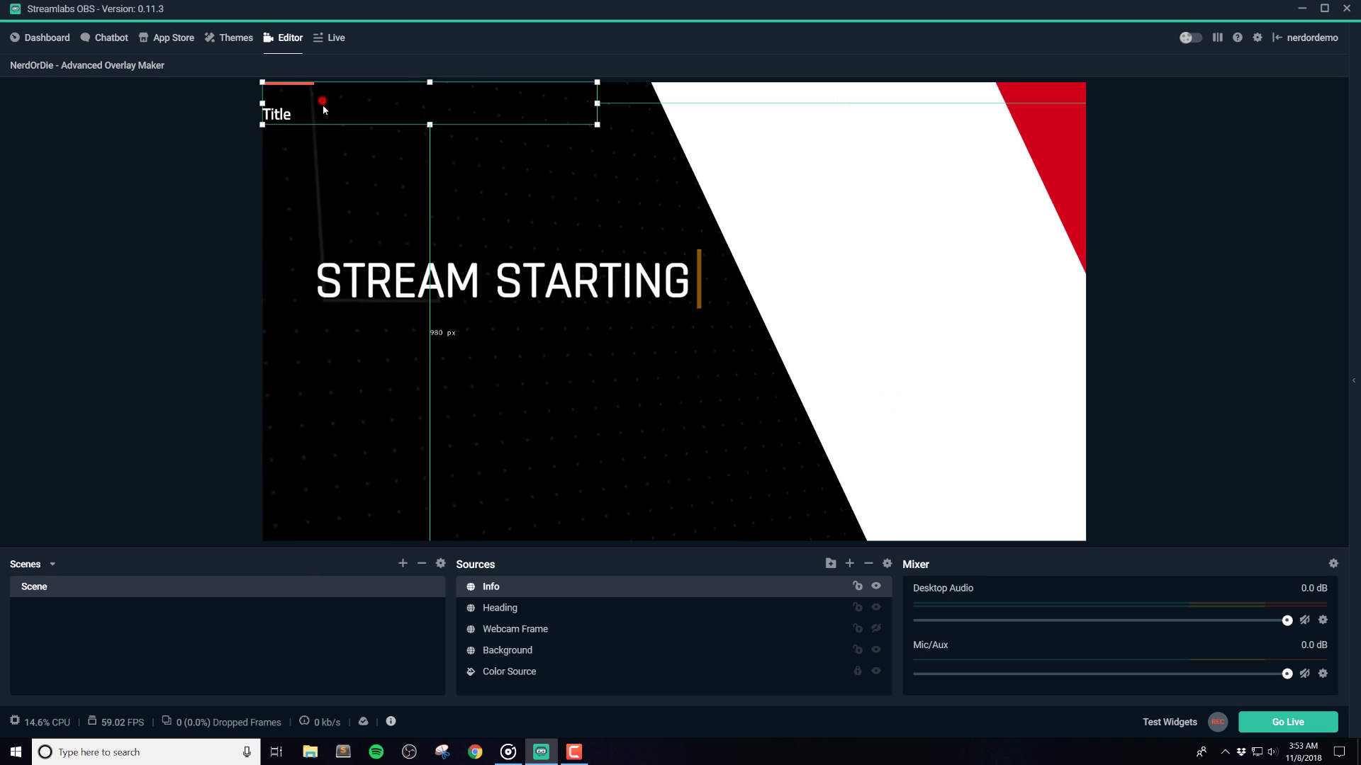
Drag the Info widget from the top-left corner to just below the Heading, then check the Heading widget
mouse_move(282, 100)
left_mouse_down()
mouse_move(351, 352)
mouse_move(342, 366)
left_mouse_up()
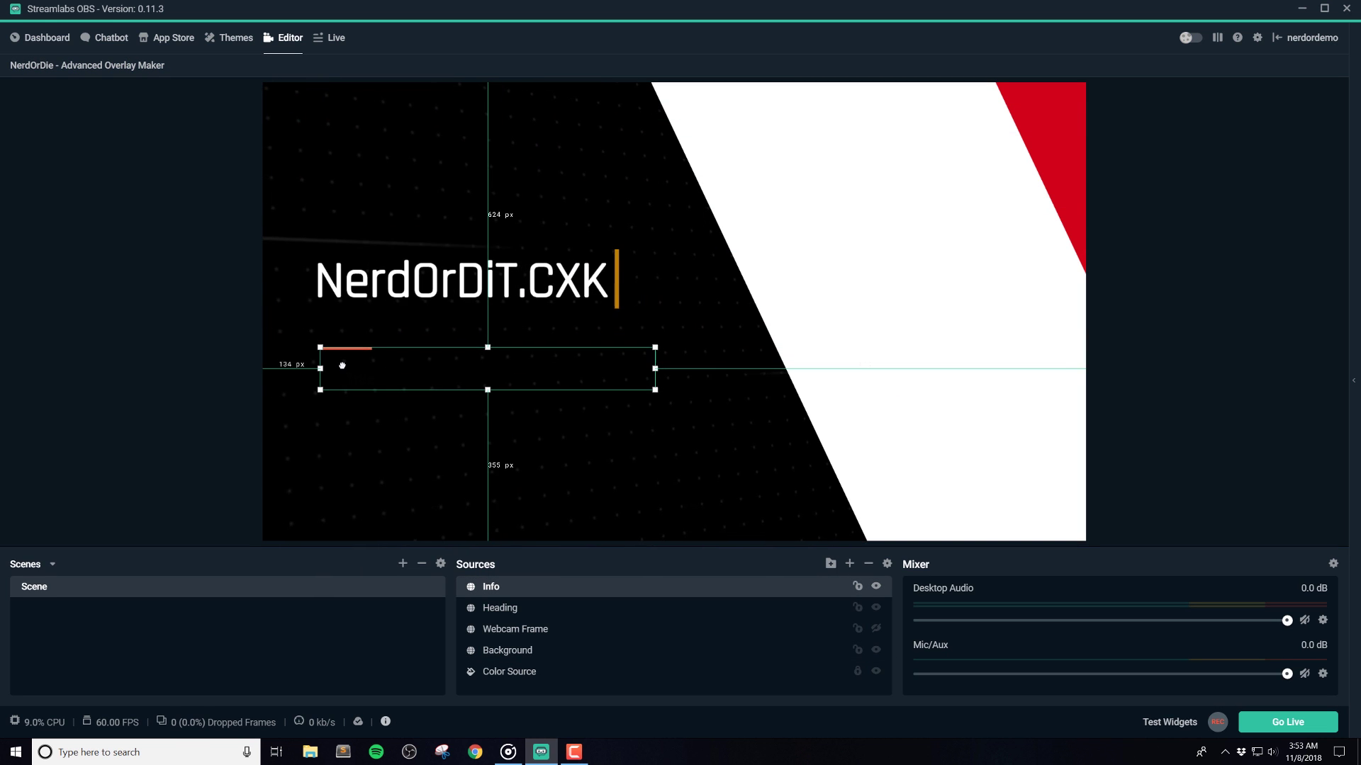
left_click(203, 348)
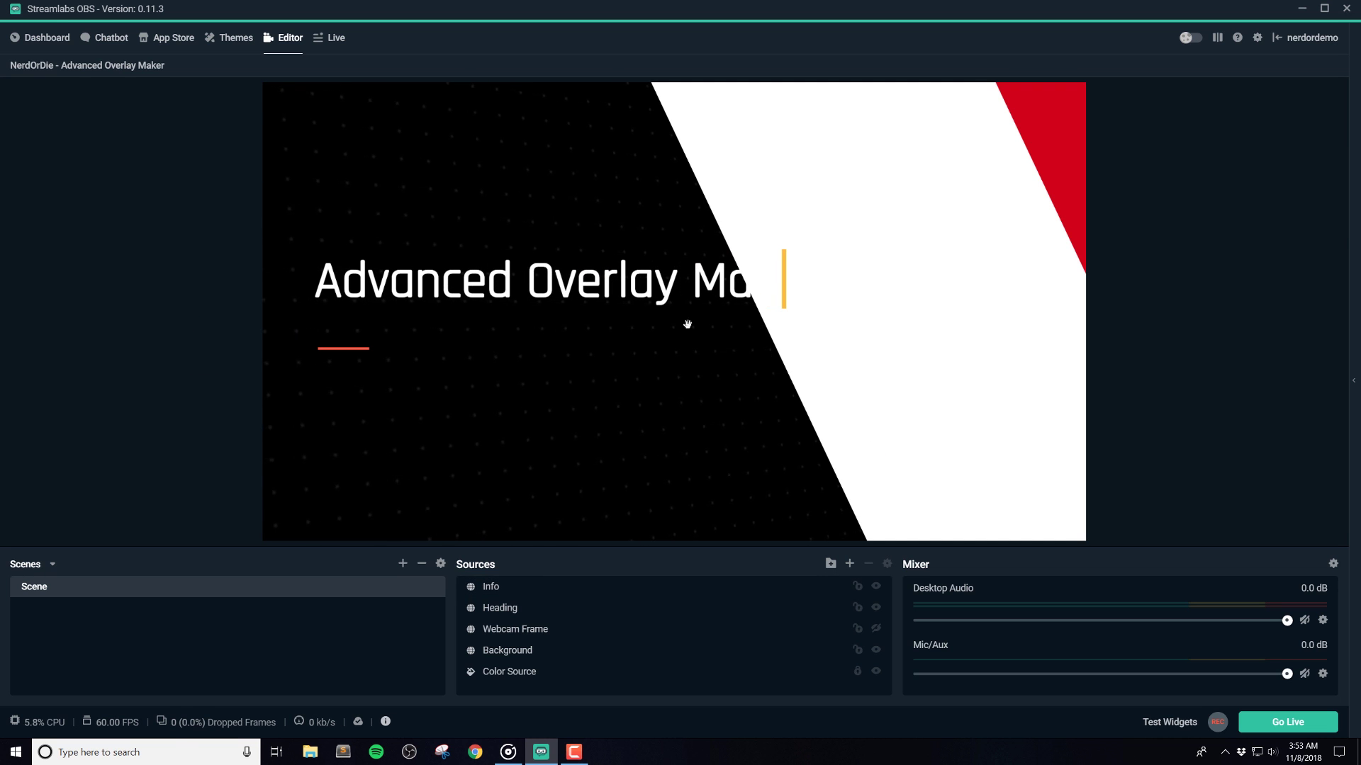
left_click(680, 290)
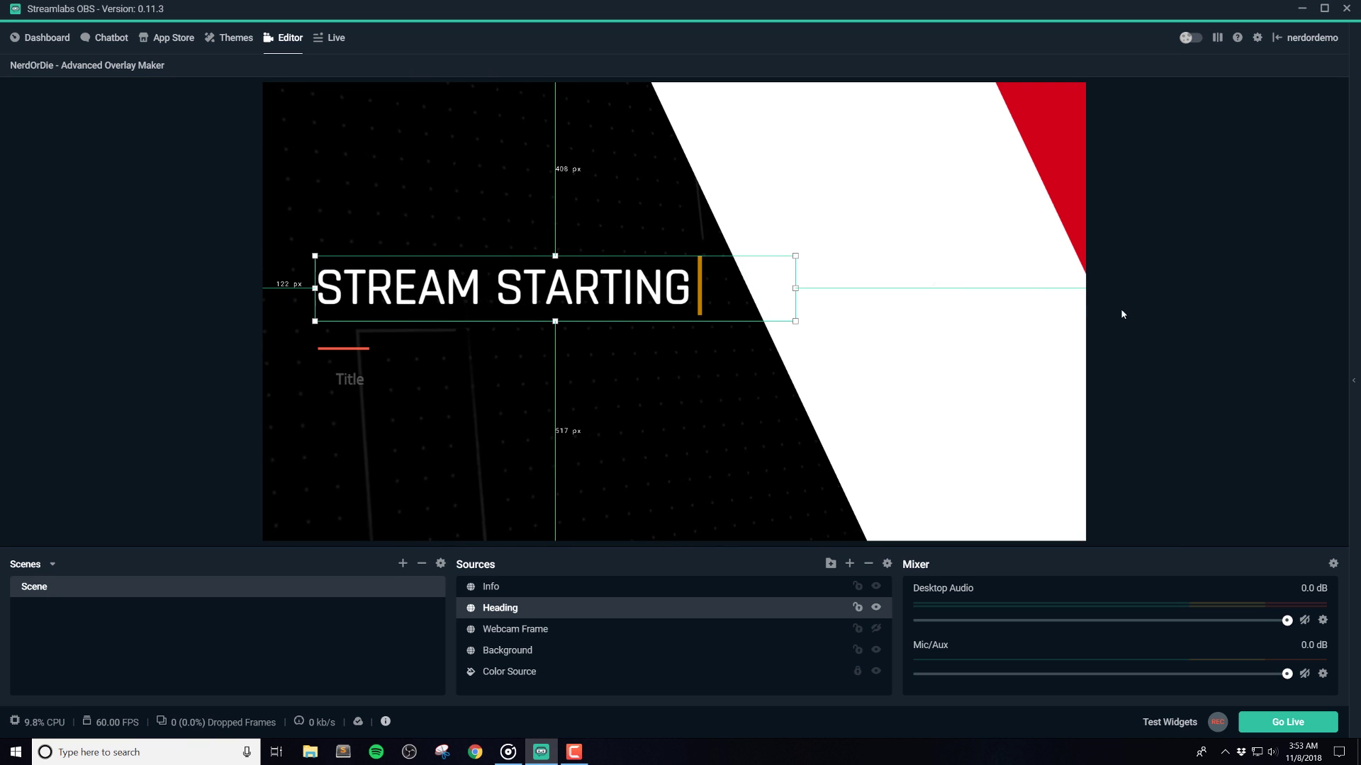
left_click(127, 64)
left_click(908, 432)
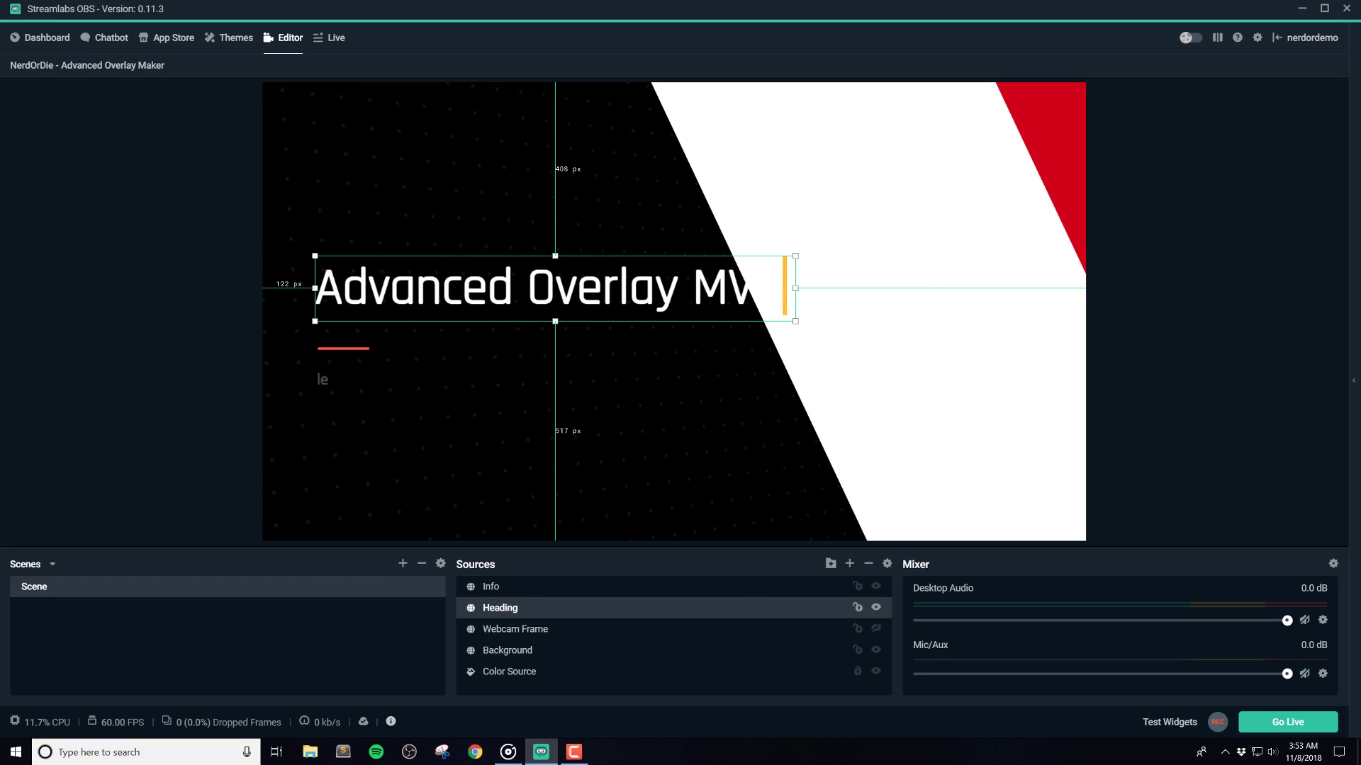
Close the Streamlabs OBS window
left_click(1347, 13)
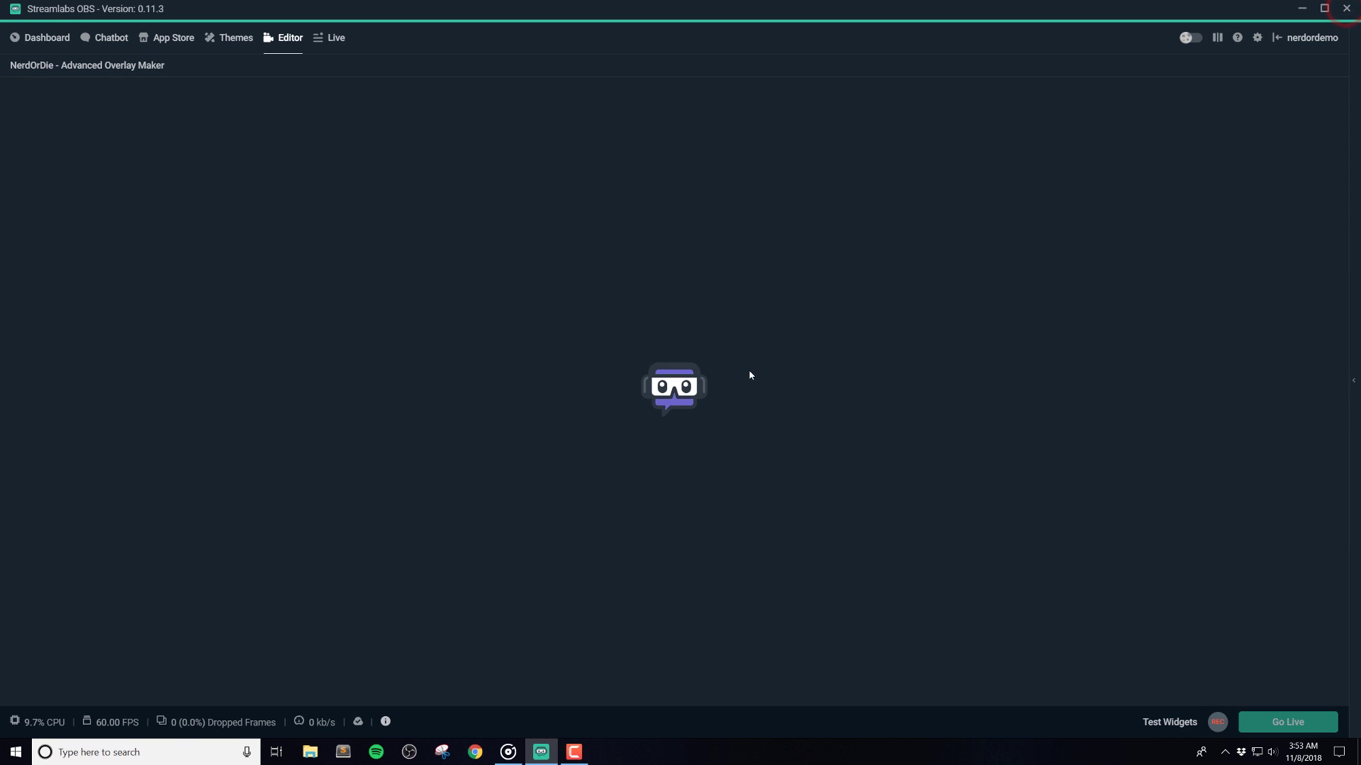